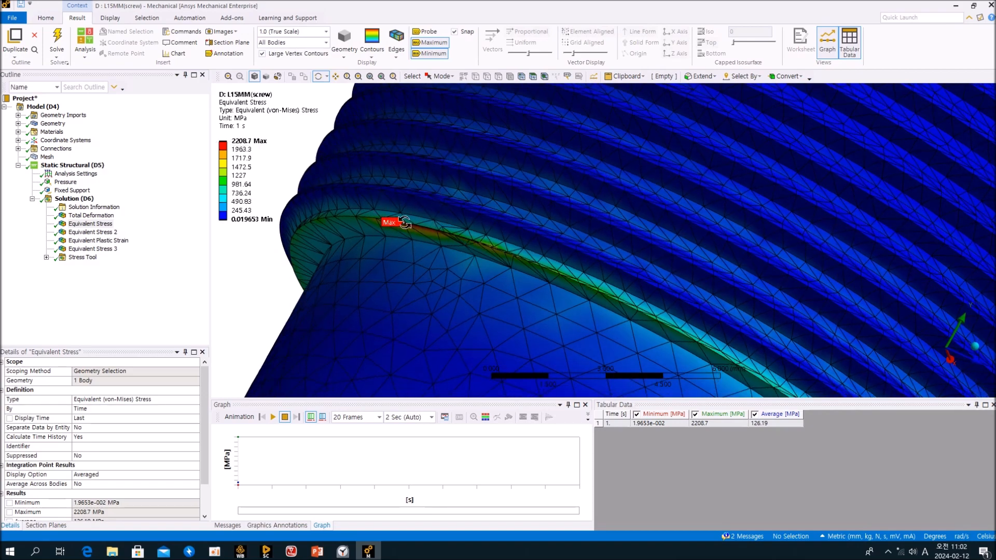
Turn on Probe and orbit around the screw threads to read equivalent stress values.
click(425, 32)
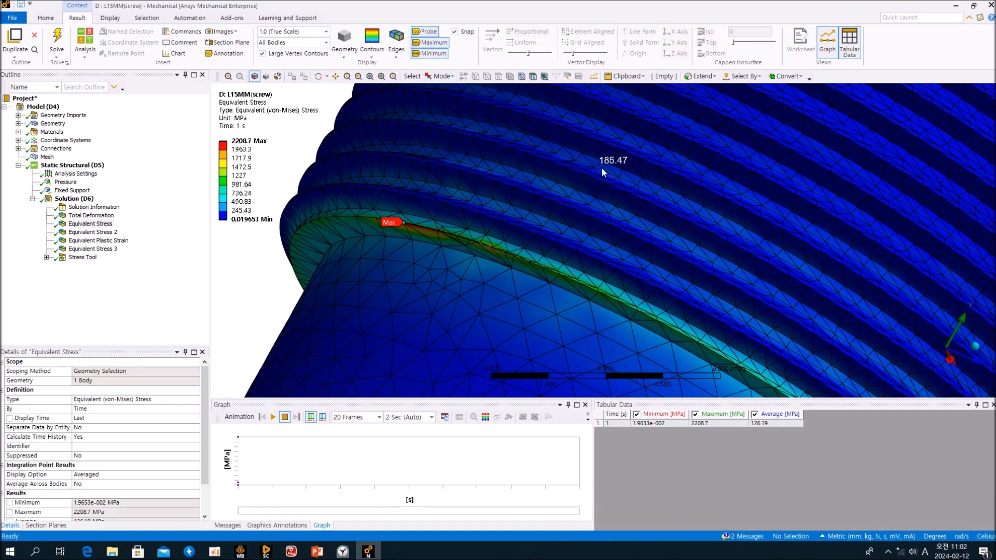
scroll(575, 192, up, 3)
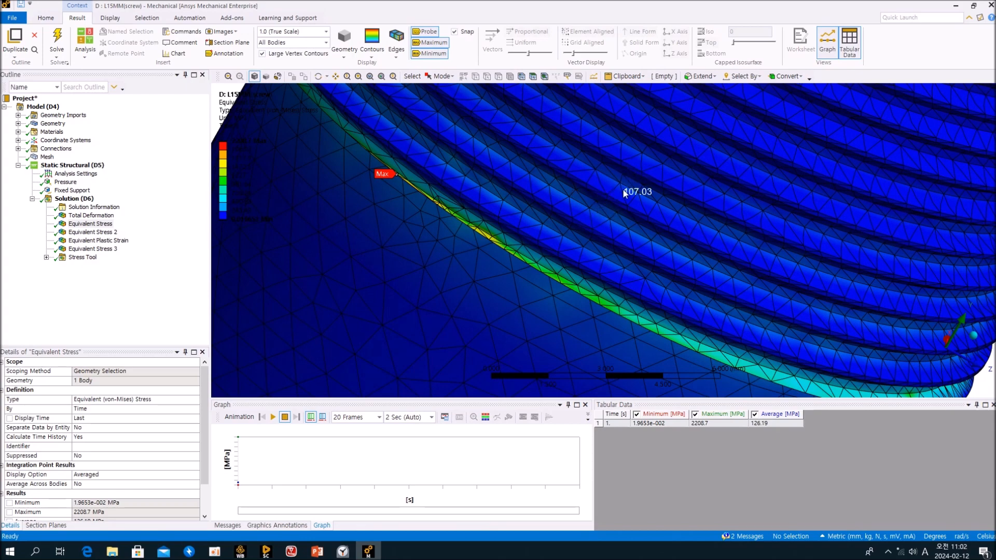
ctrl+middle_drag(638, 199, 555, 234)
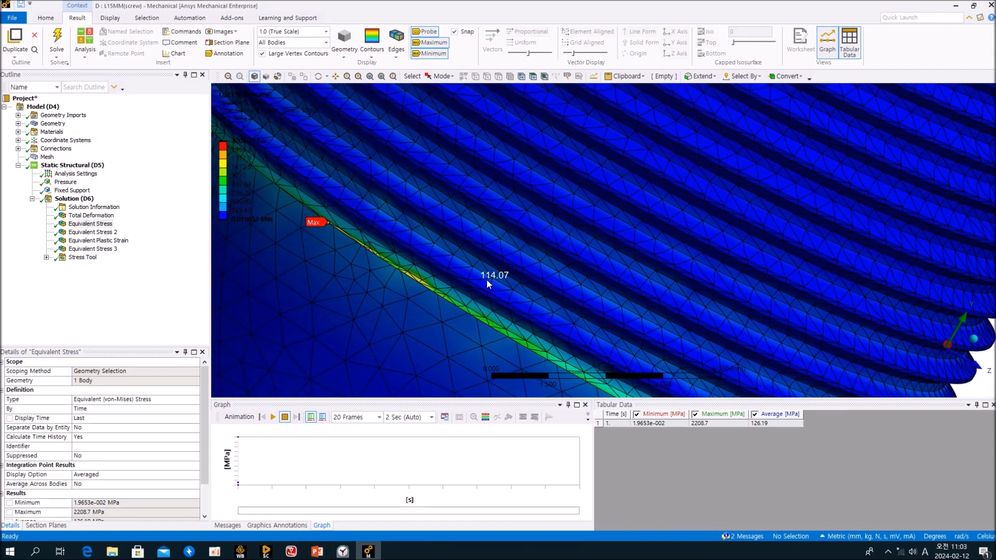
middle_drag(487, 280, 509, 266)
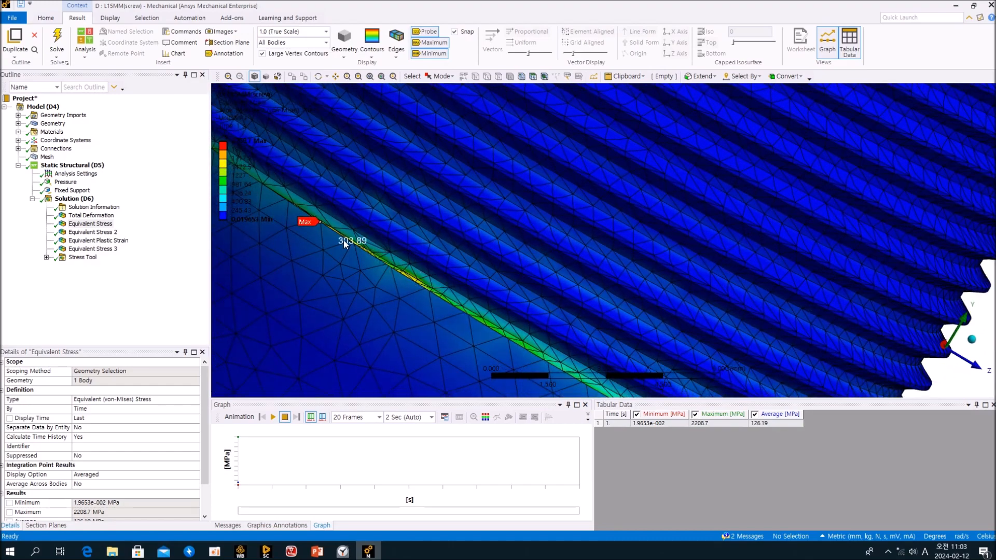
middle_drag(575, 339, 509, 218)
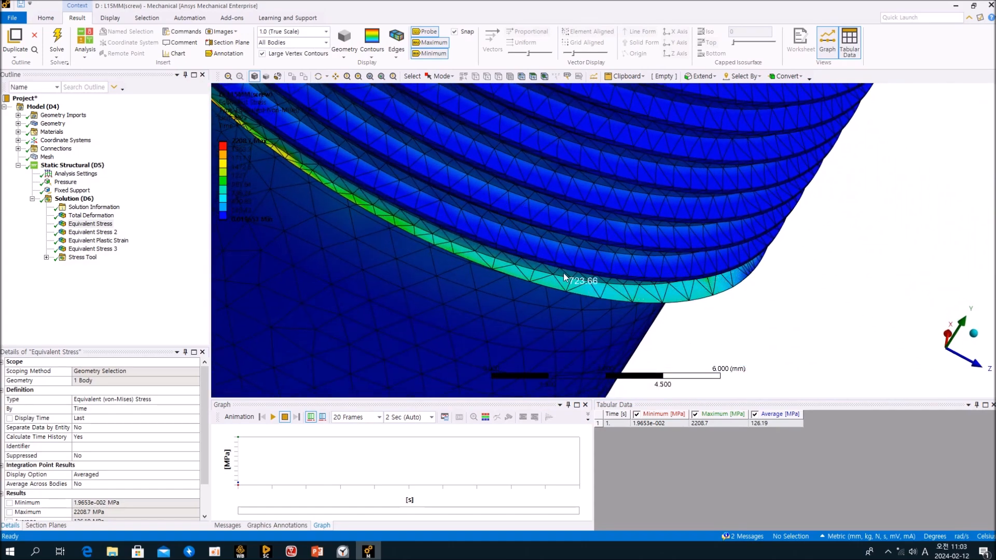
scroll(616, 149, up, 8)
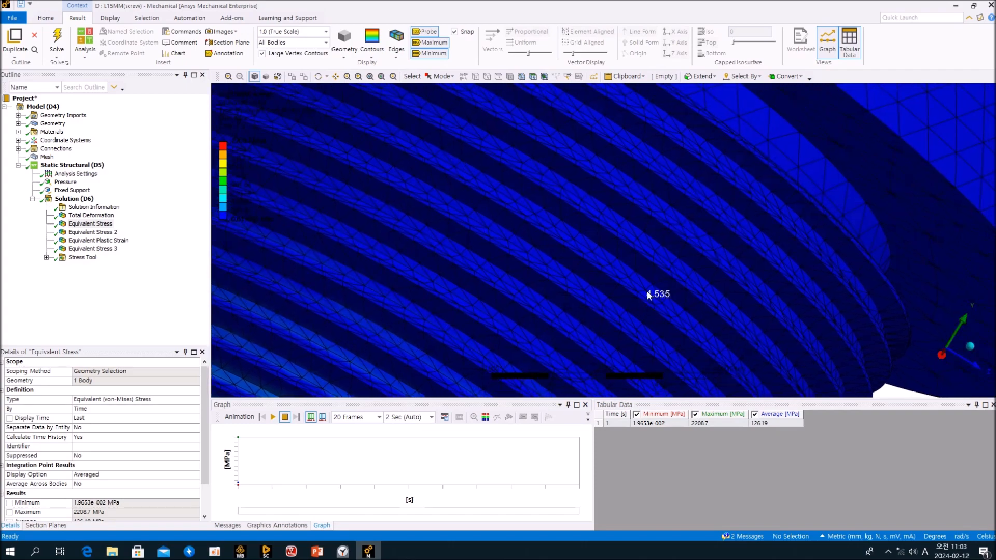
scroll(652, 262, down, 8)
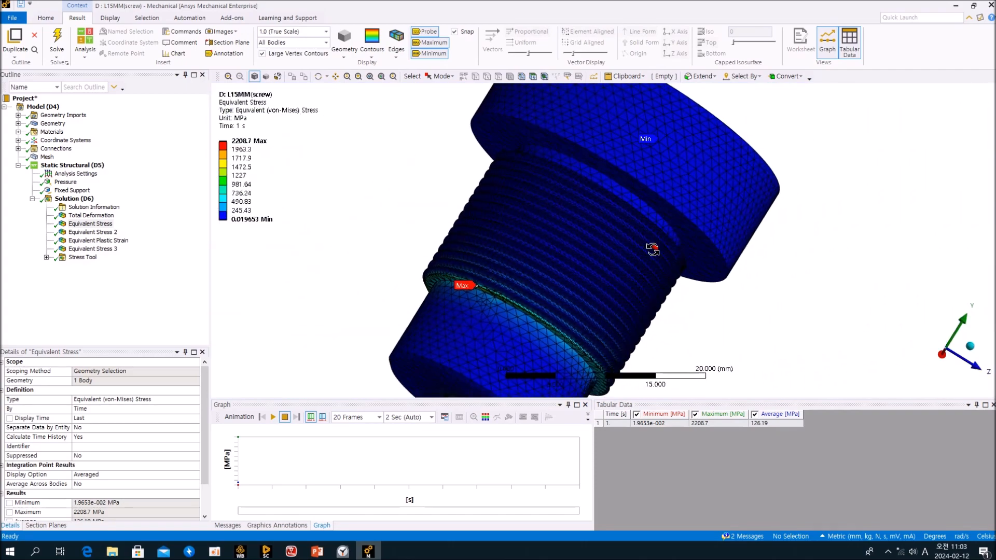
Orbit and zoom to the thread root where the 2208.7 MPa Max stress label sits.
middle_drag(653, 247, 652, 260)
middle_drag(600, 207, 575, 297)
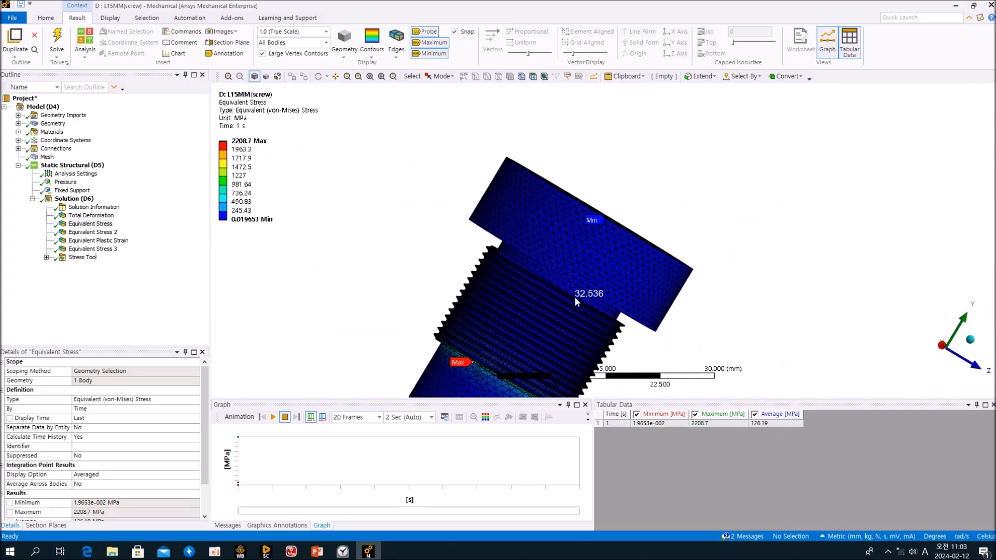
scroll(549, 307, up, 5)
scroll(537, 273, up, 2)
mouse_move(536, 278)
middle_down()
mouse_move(576, 225)
mouse_move(474, 260)
mouse_move(498, 271)
mouse_move(574, 251)
mouse_move(594, 278)
mouse_move(536, 287)
mouse_move(531, 264)
middle_up()
scroll(507, 271, up, 4)
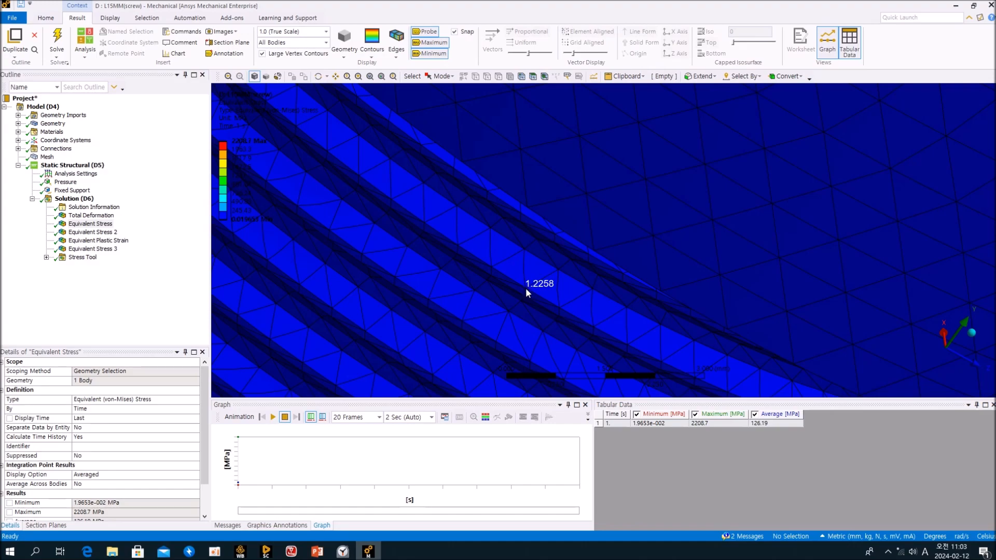
scroll(526, 290, down, 5)
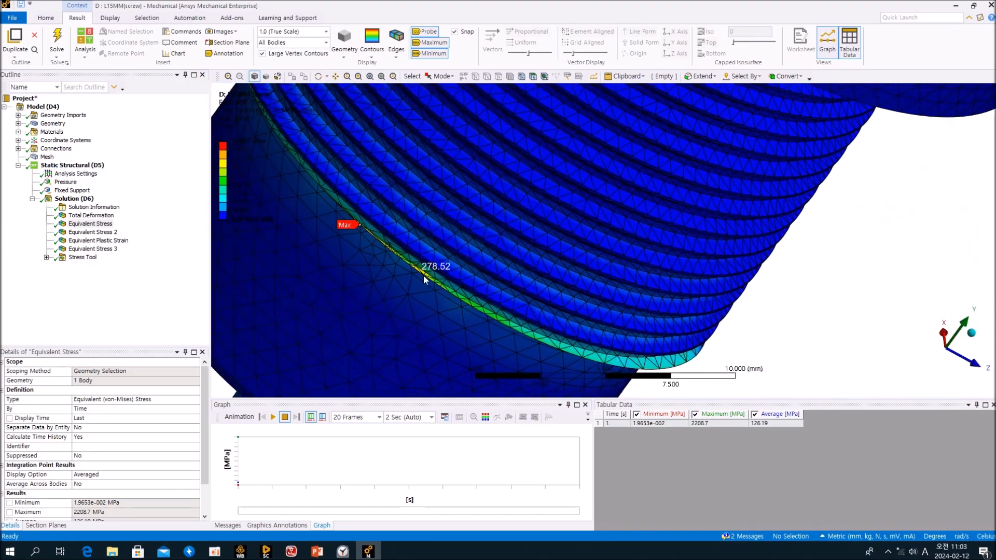
scroll(424, 275, up, 5)
middle_drag(502, 263, 630, 196)
Pan and orbit along the red-to-green stress band at the thread root, probing its values.
ctrl+middle_drag(437, 297, 472, 270)
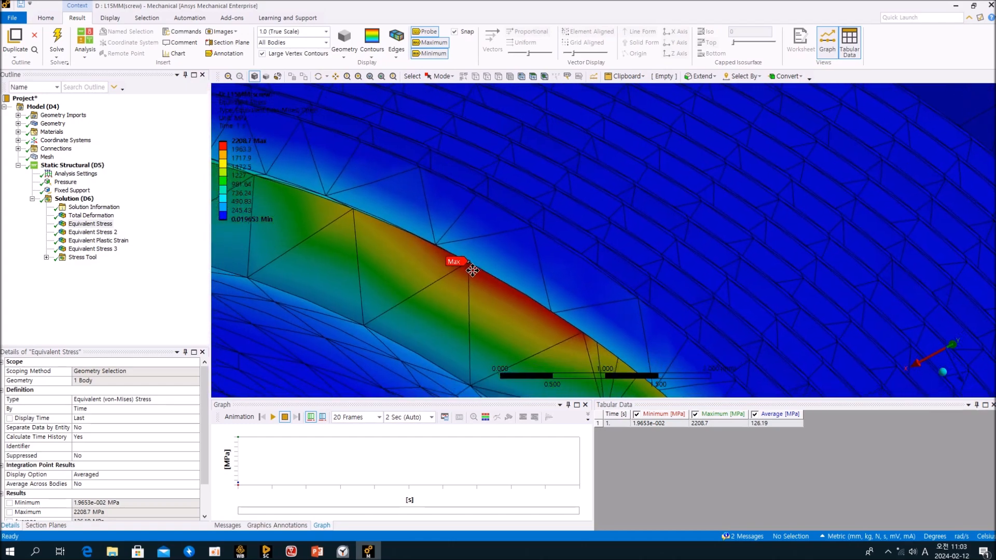
middle_drag(471, 261, 409, 94)
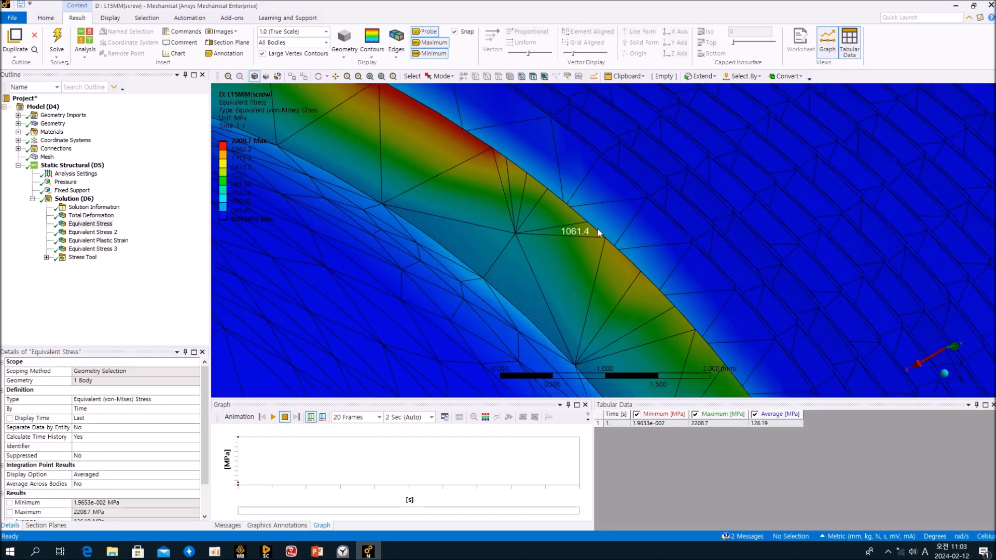
middle_drag(589, 281, 564, 336)
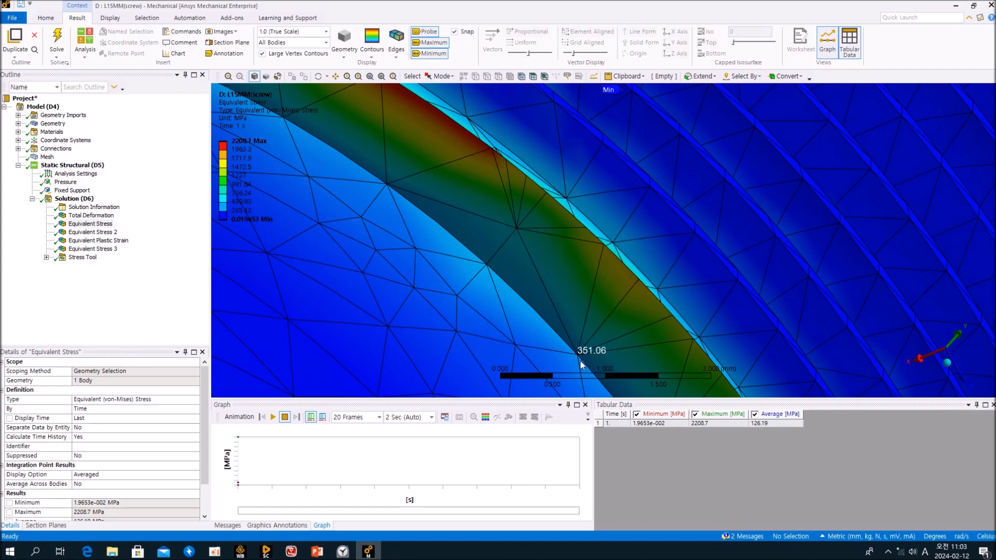
scroll(550, 235, down, 2)
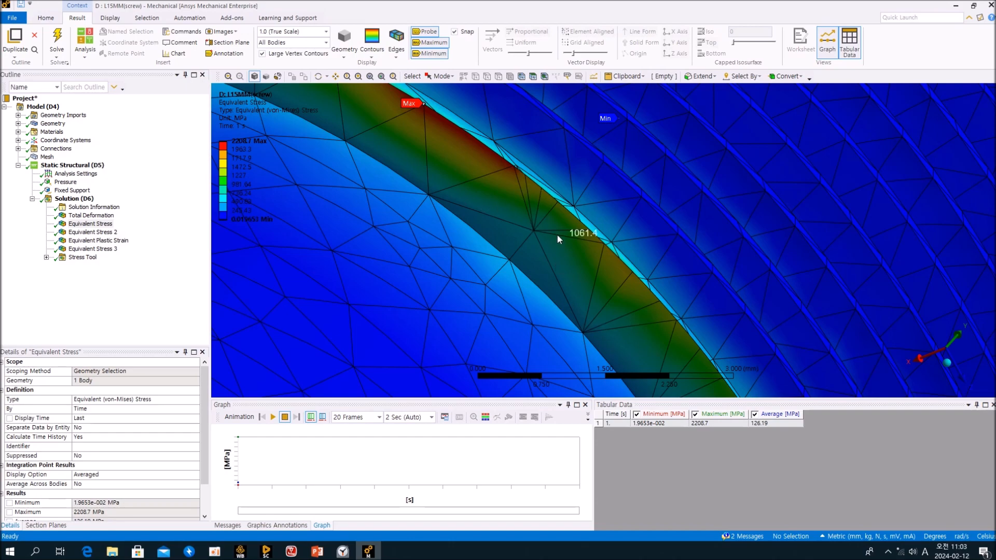
ctrl+middle_drag(459, 205, 642, 326)
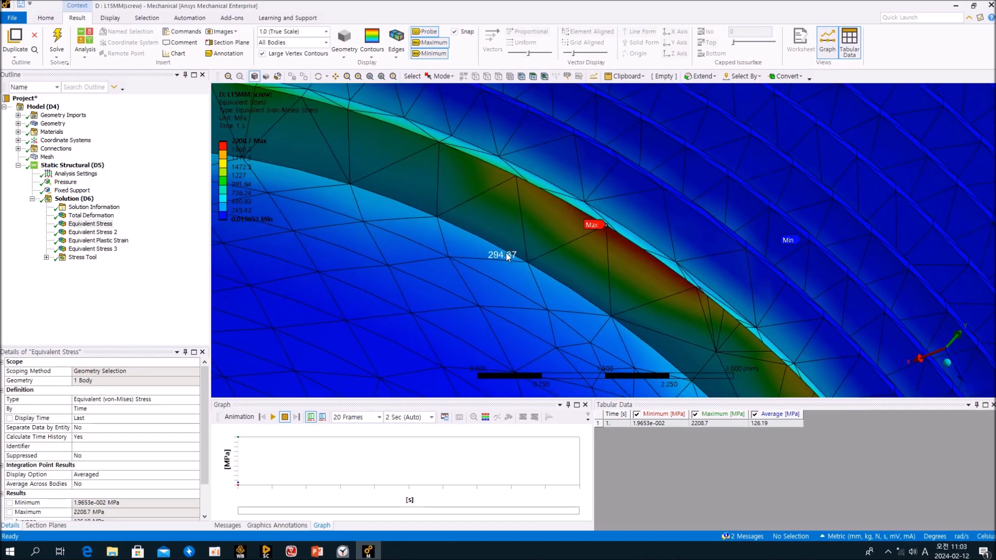
ctrl+middle_drag(485, 257, 413, 127)
ctrl+middle_drag(349, 138, 705, 314)
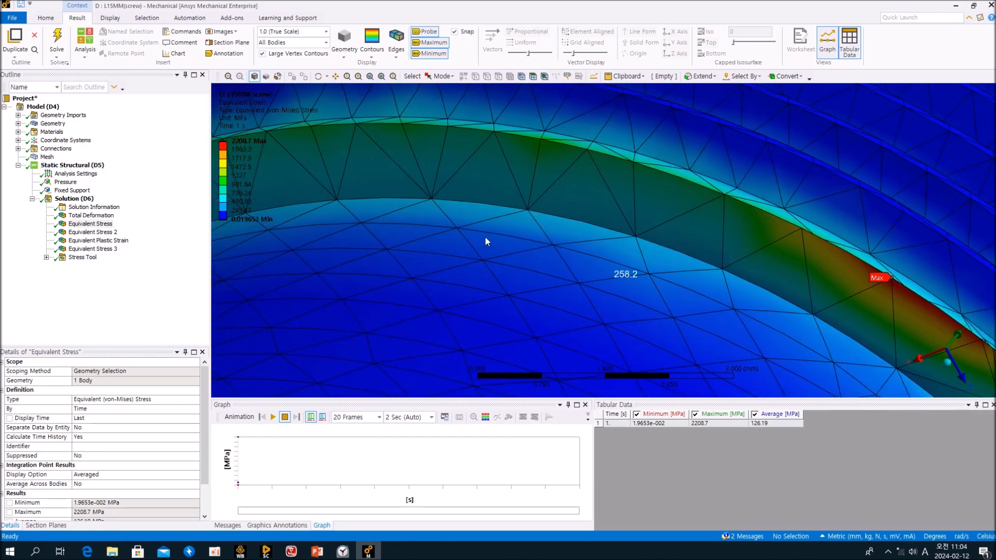
scroll(452, 203, up, 1)
scroll(454, 203, down, 5)
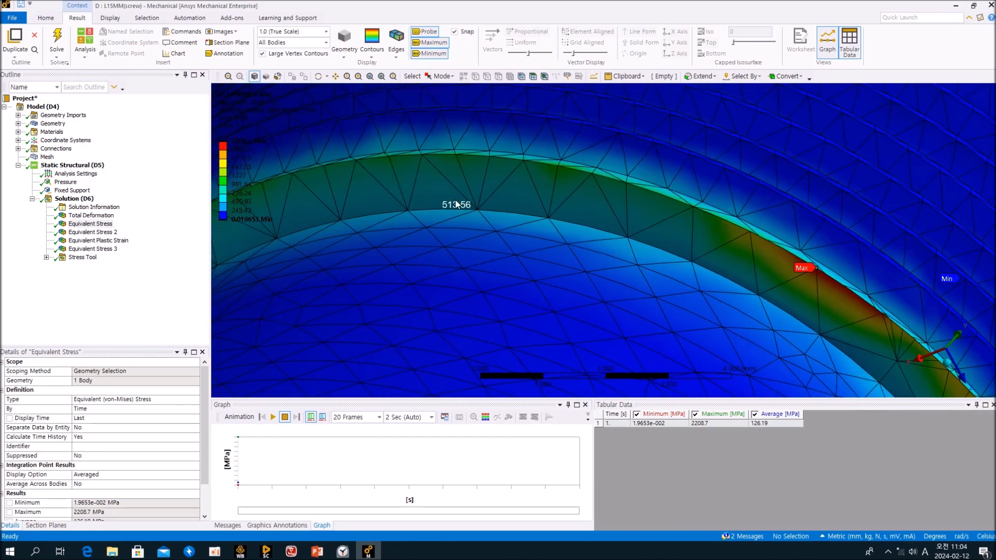
middle_drag(457, 196, 441, 239)
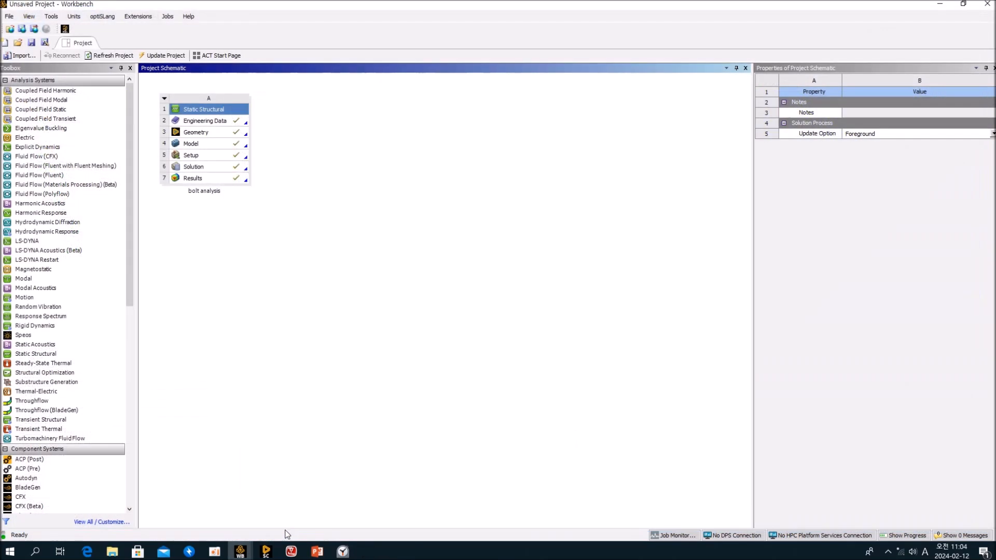
Switch from the Workbench project window to SpaceClaim showing the two bolted clamp models.
mouse_move(242, 556)
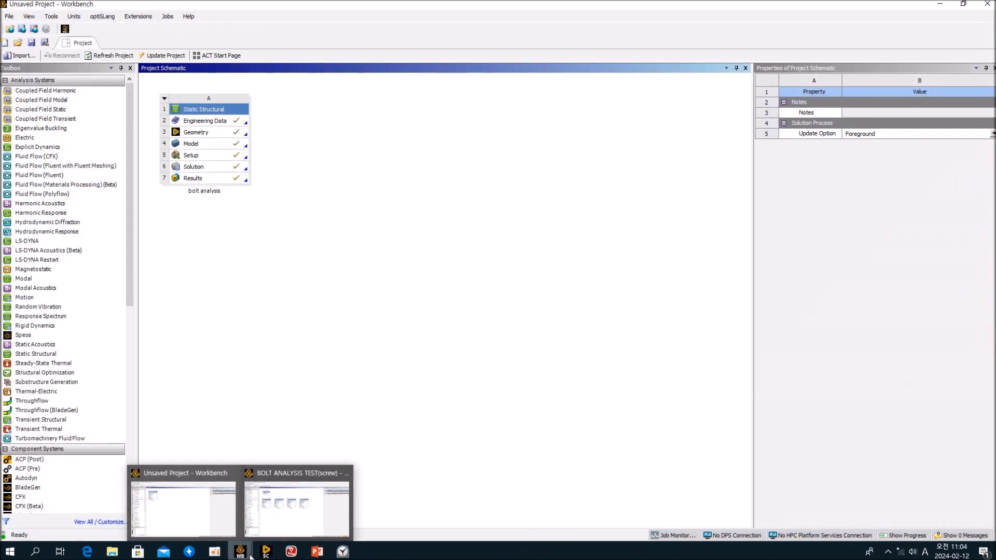
click(211, 525)
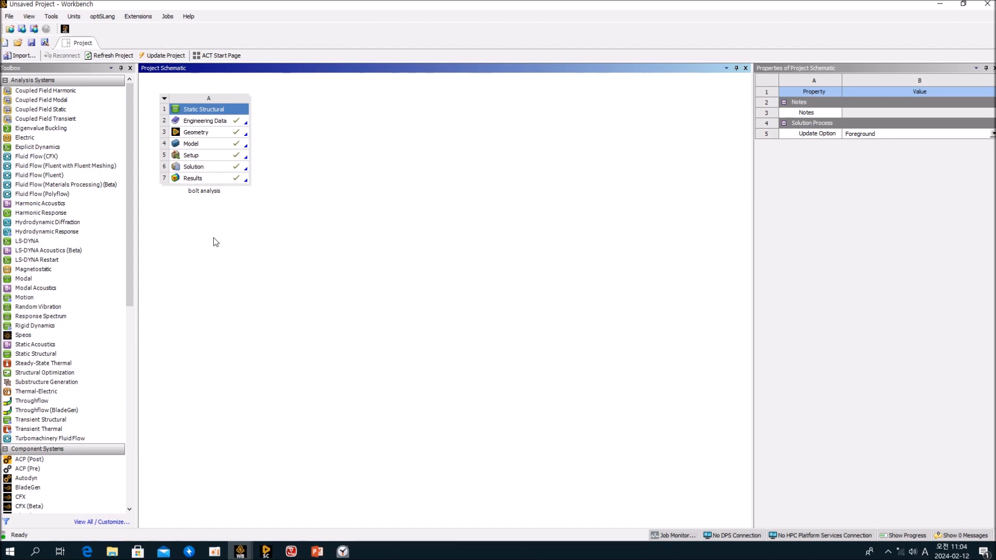
click(266, 552)
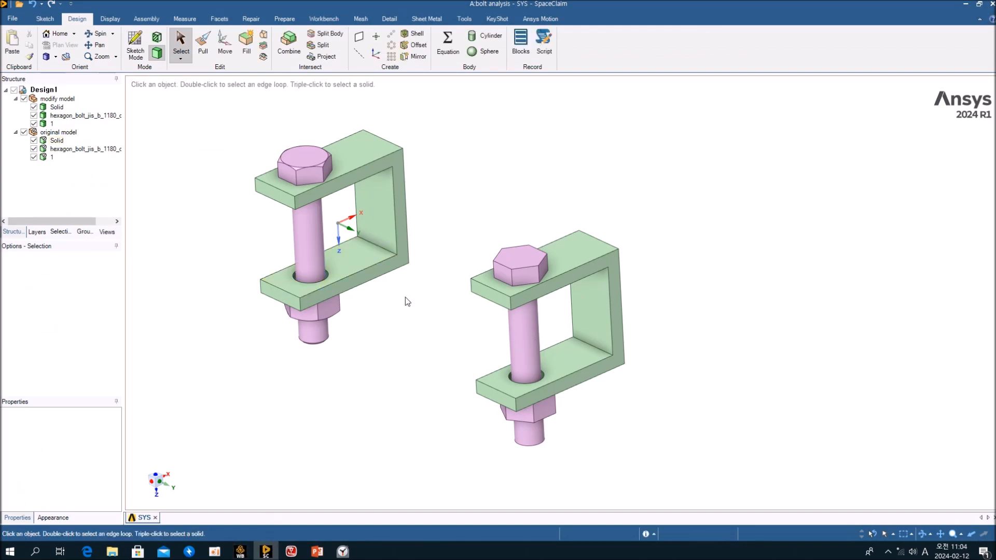
Select the C-frame's back face, check its context options, and orbit around both clamp models.
middle_drag(403, 302, 394, 275)
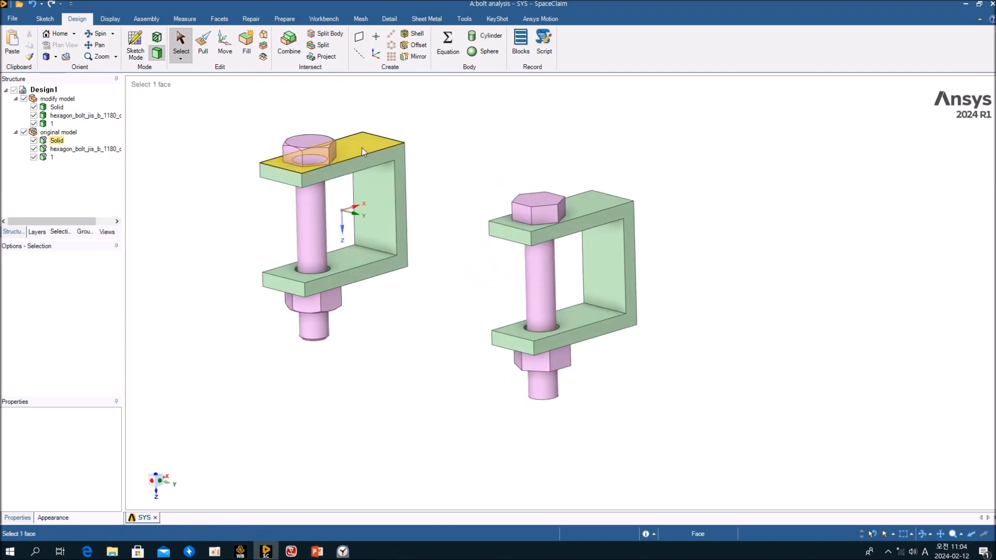
click(371, 160)
scroll(457, 229, up, 3)
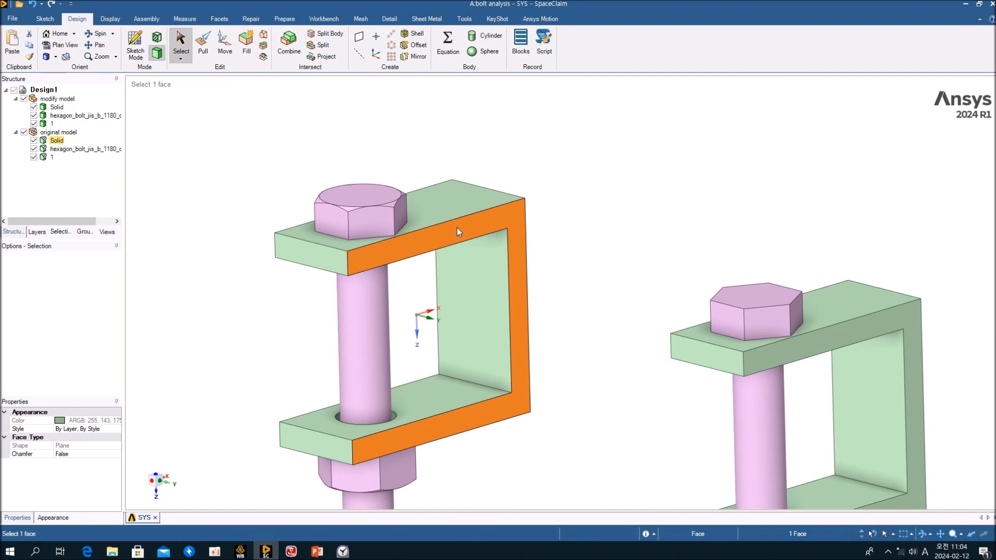
shift+middle_drag(456, 228, 455, 180)
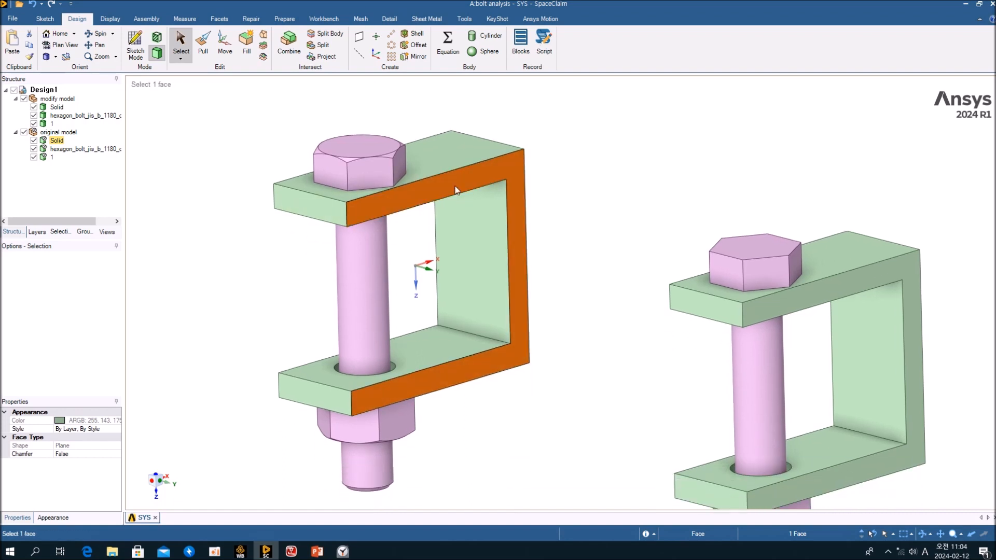
right_click(478, 175)
click(447, 162)
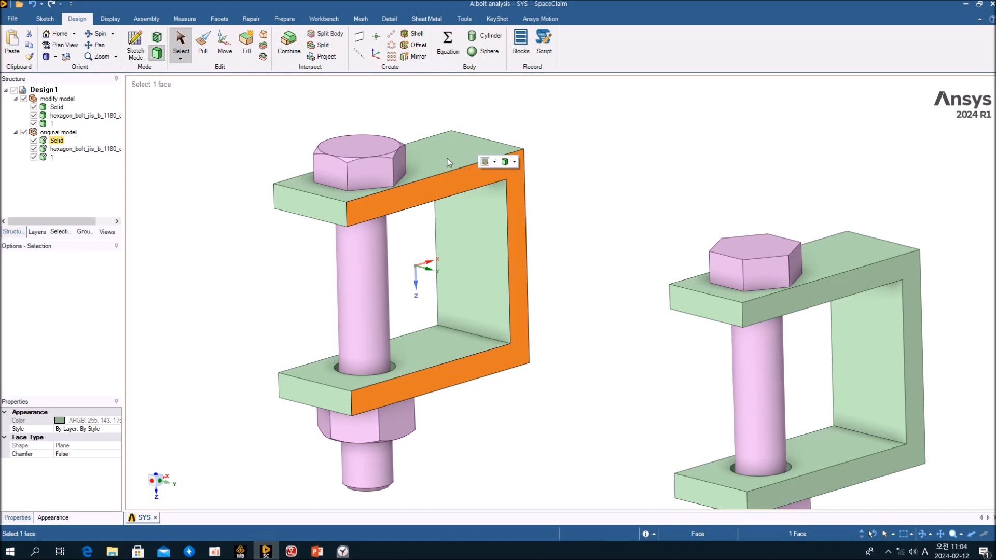
middle_drag(446, 170, 388, 184)
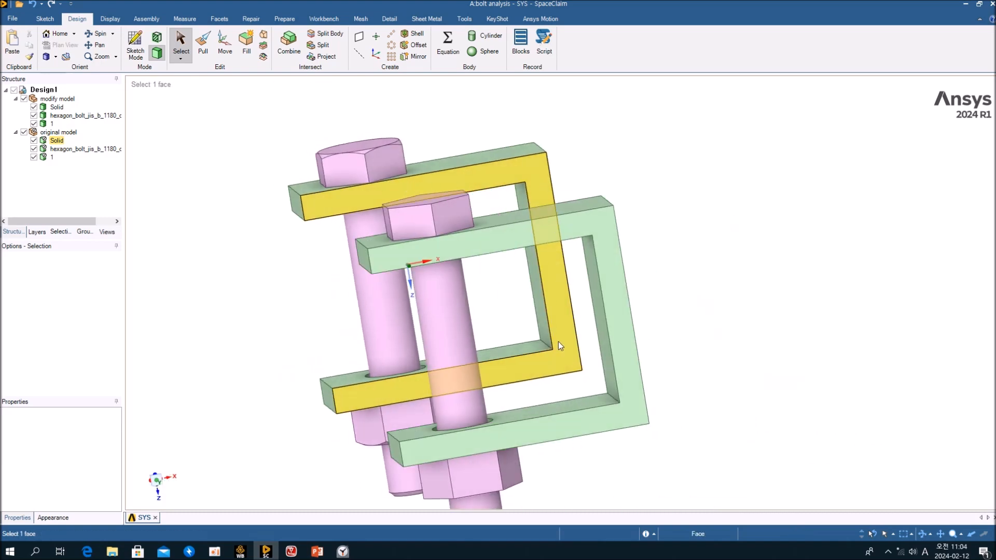
middle_drag(459, 249, 698, 237)
shift+middle_drag(475, 293, 602, 196)
Select the left C-part's front face and orbit down to the original model's bolt underside.
click(213, 234)
middle_drag(379, 444, 612, 349)
scroll(635, 356, down, 2)
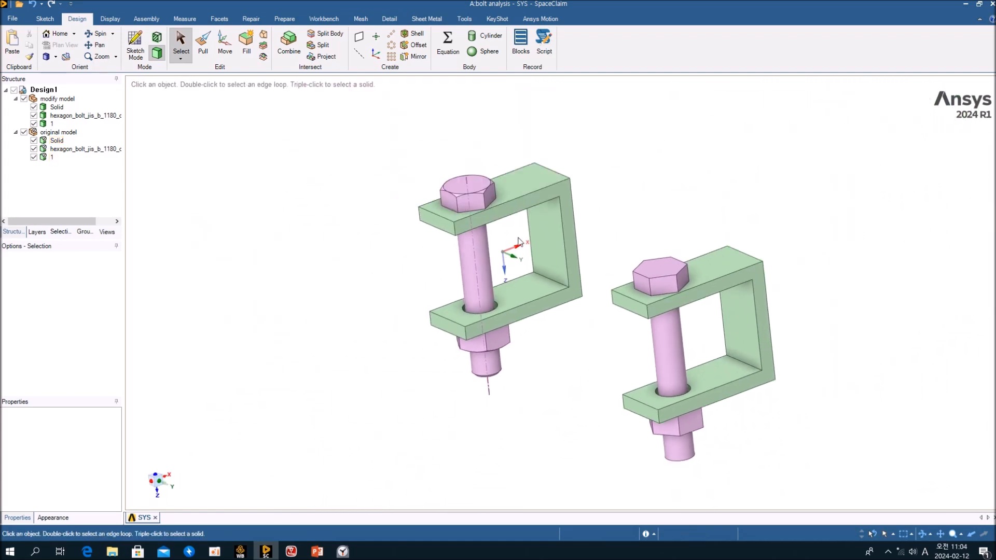
click(500, 213)
middle_drag(587, 349, 538, 344)
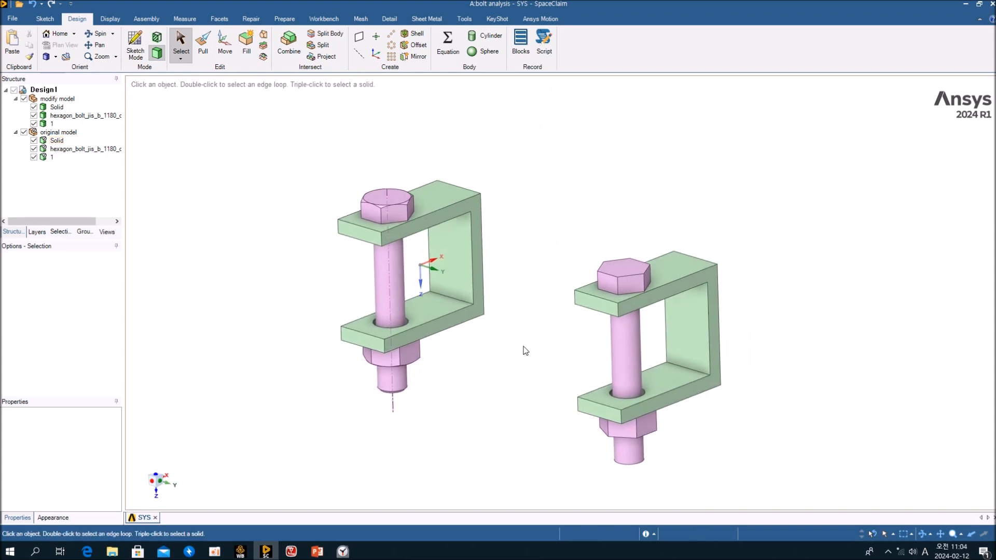
scroll(492, 353, down, 2)
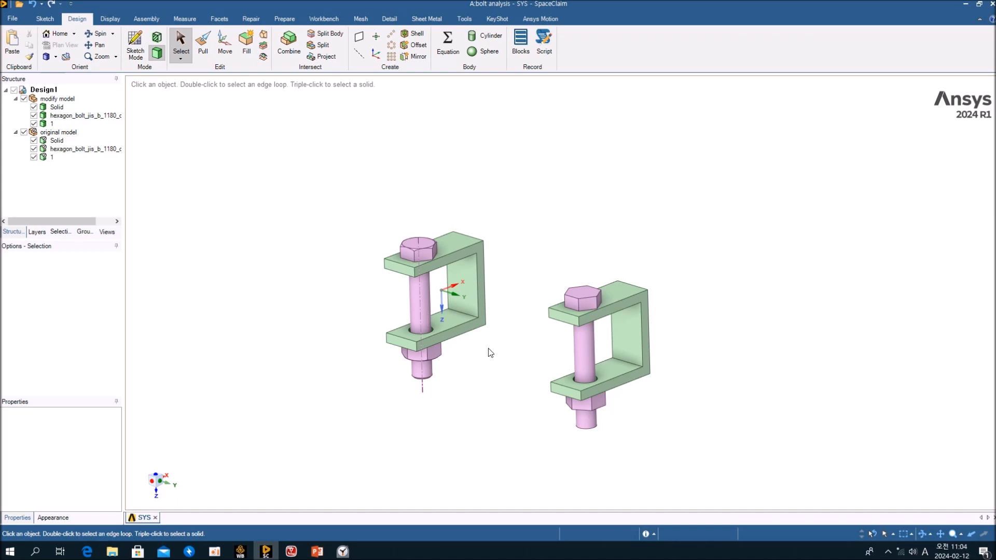
scroll(480, 339, up, 2)
scroll(490, 338, down, 1)
mouse_move(602, 412)
middle_down()
mouse_move(585, 375)
mouse_move(583, 295)
mouse_move(605, 239)
mouse_move(598, 338)
mouse_move(567, 389)
mouse_move(583, 382)
middle_up()
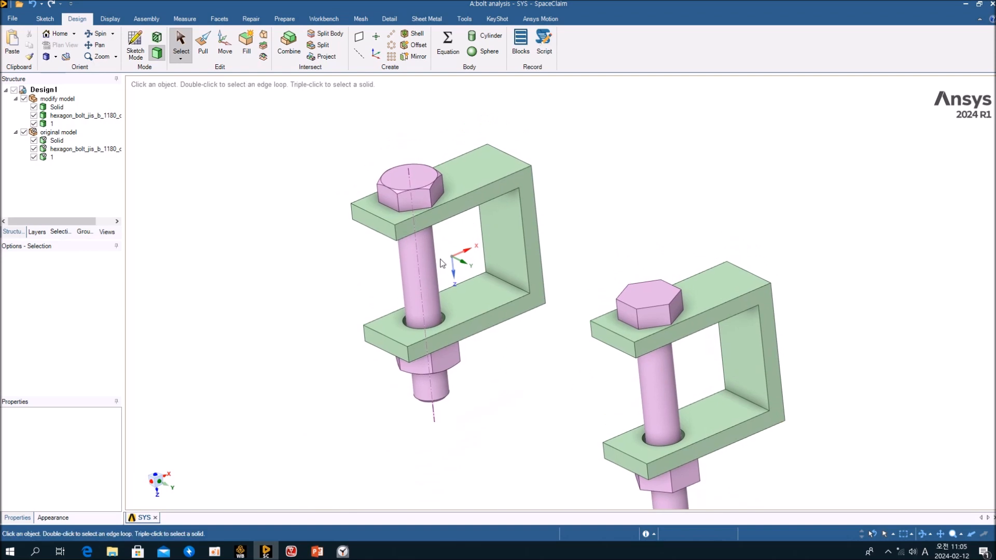
mouse_move(630, 237)
middle_down()
mouse_move(660, 220)
mouse_move(560, 278)
middle_up()
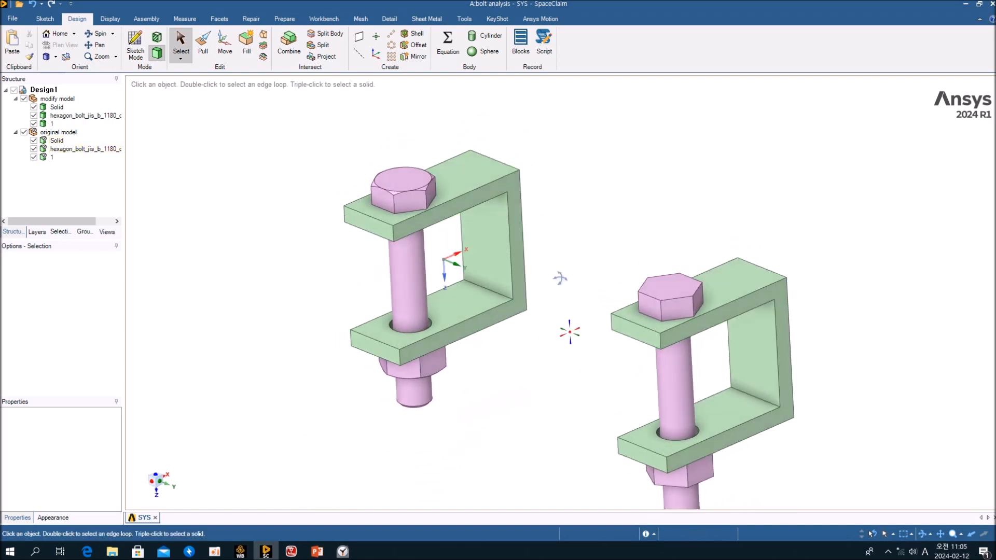
scroll(372, 259, up, 3)
mouse_move(430, 271)
middle_down()
mouse_move(449, 144)
mouse_move(466, 234)
middle_up()
scroll(406, 452, up, 5)
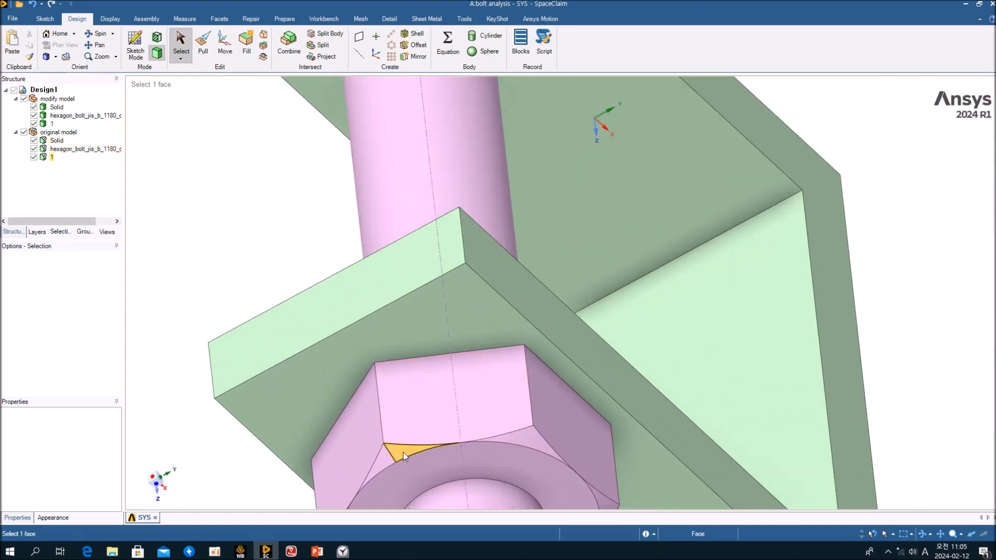
scroll(399, 453, down, 5)
mouse_move(505, 302)
middle_down()
mouse_move(472, 403)
mouse_move(507, 276)
mouse_move(505, 300)
middle_up()
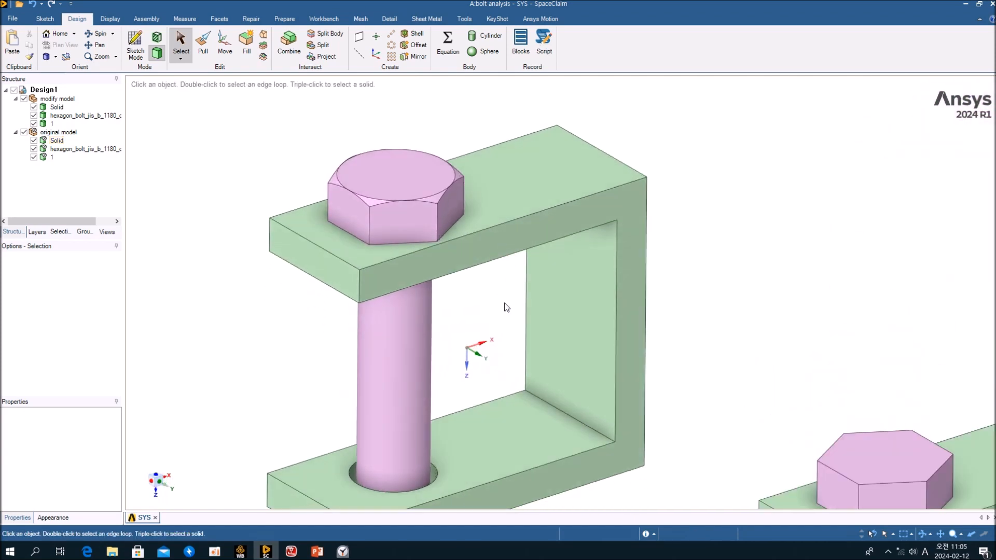
scroll(396, 211, up, 5)
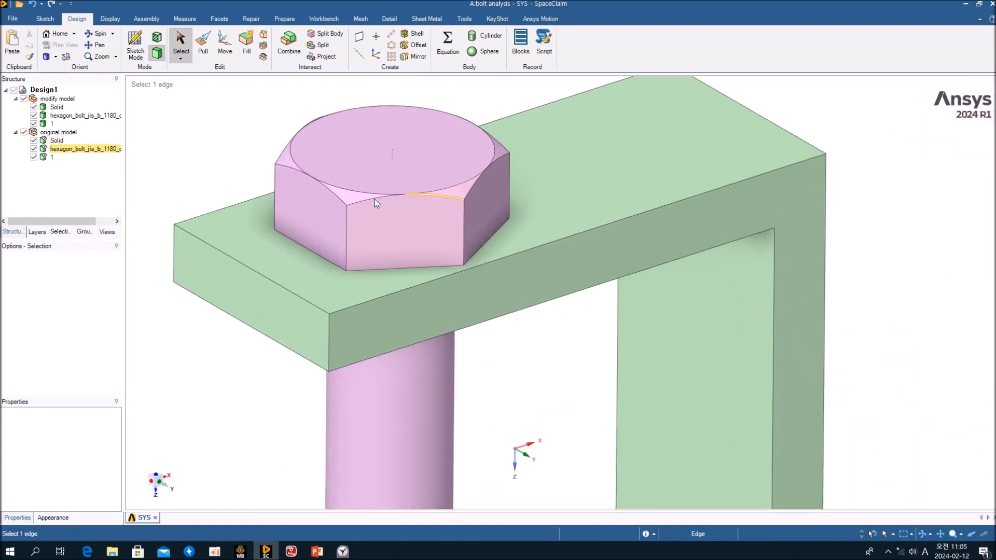
middle_drag(348, 197, 447, 220)
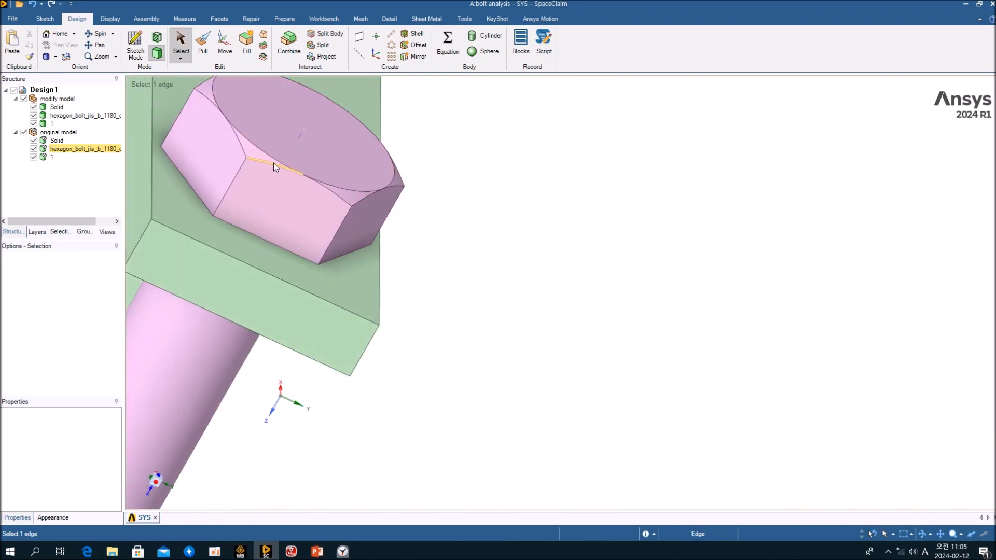
click(258, 153)
mouse_move(293, 167)
ctrl+middle_down()
mouse_move(355, 222)
mouse_move(410, 227)
mouse_move(636, 222)
mouse_move(604, 198)
ctrl+middle_up()
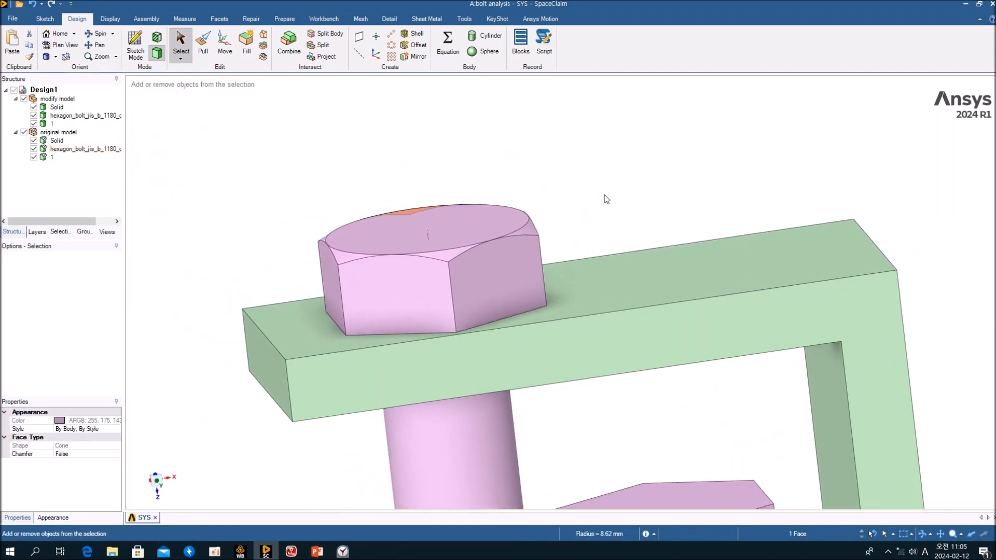
click(593, 217)
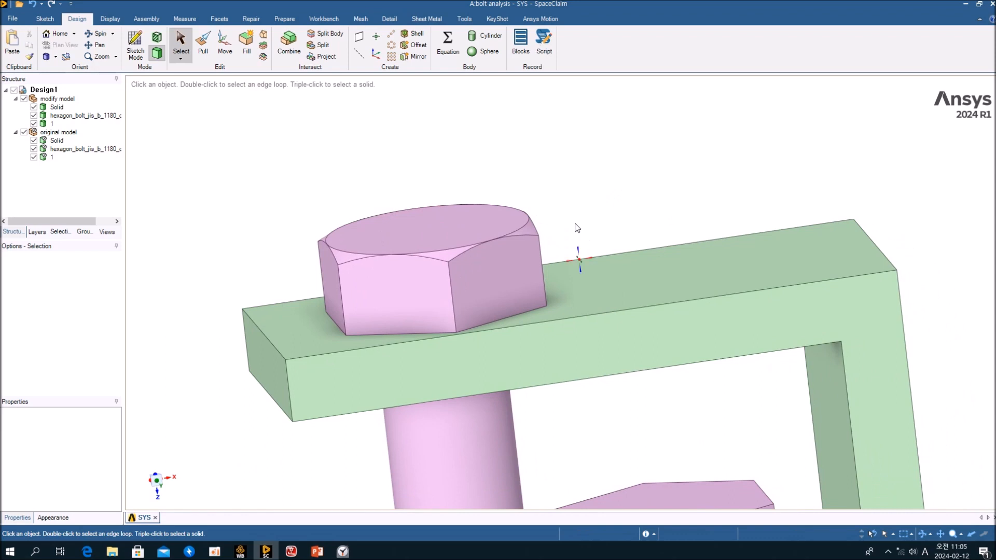
middle_drag(578, 228, 550, 269)
click(527, 302)
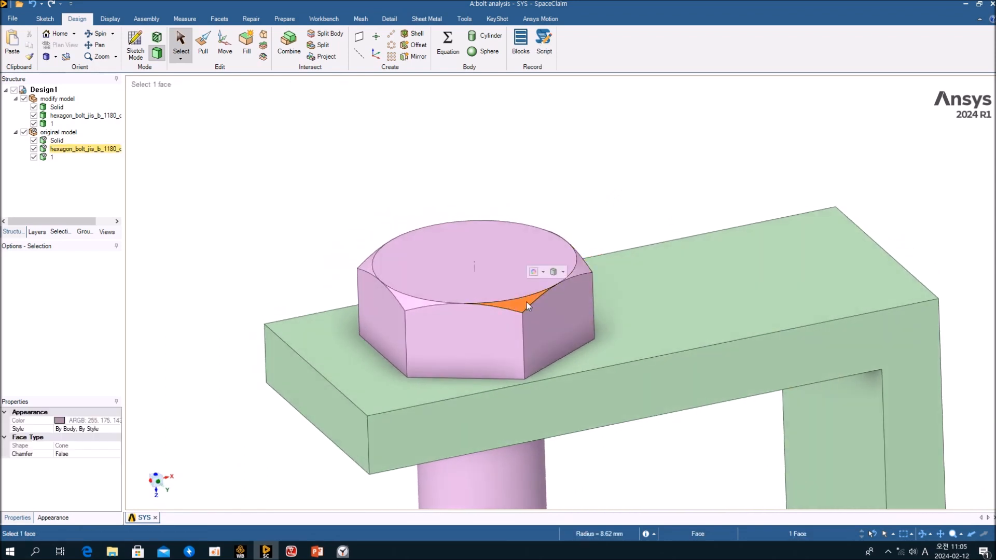
click(413, 303)
click(368, 269)
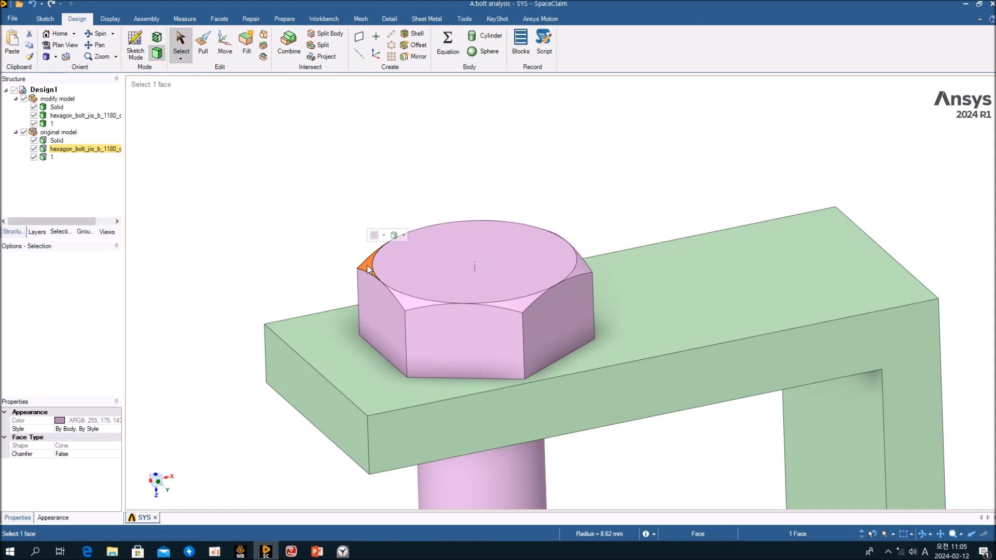
click(584, 271)
middle_drag(618, 213, 639, 246)
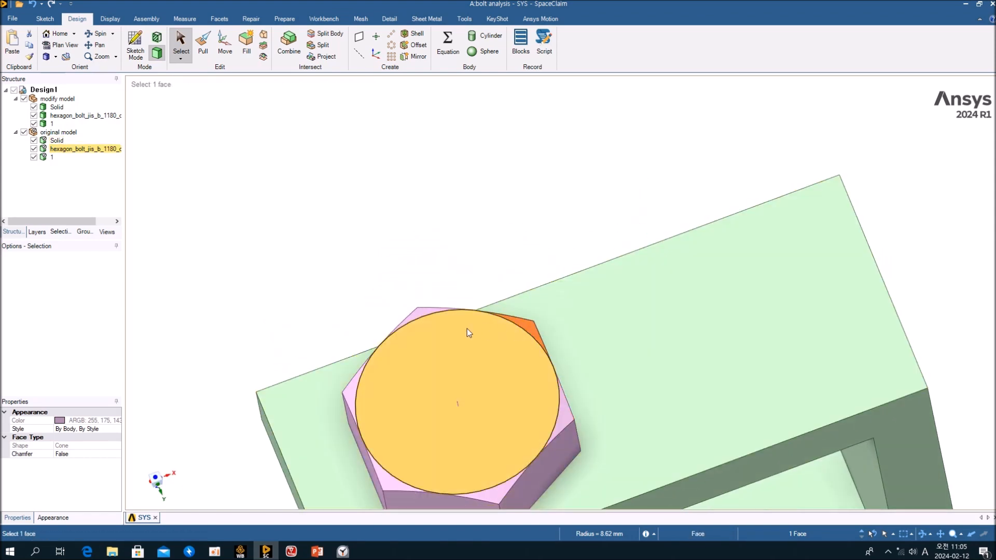
click(424, 313)
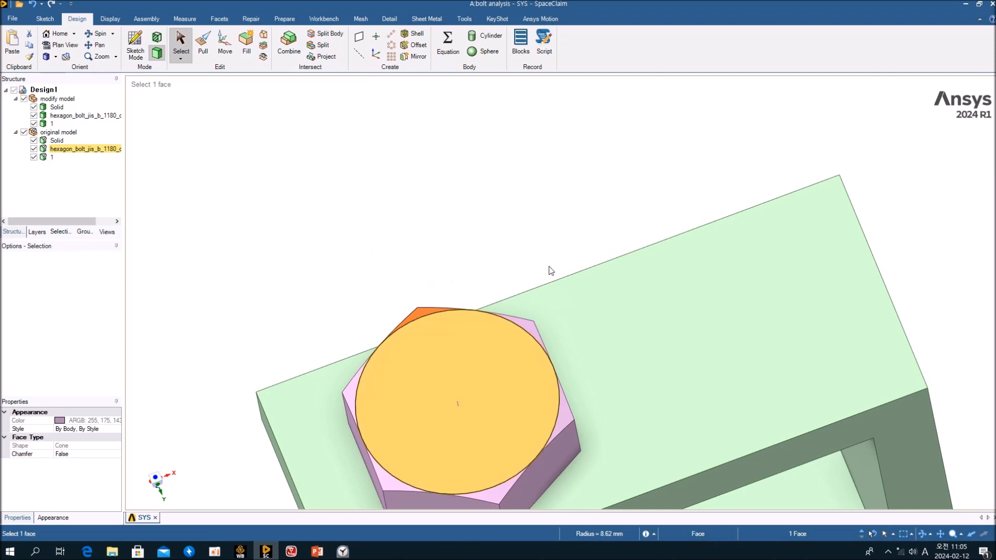
middle_drag(551, 270, 580, 162)
click(621, 238)
mouse_move(600, 254)
middle_down()
mouse_move(567, 241)
mouse_move(601, 254)
middle_up()
scroll(557, 244, up, 7)
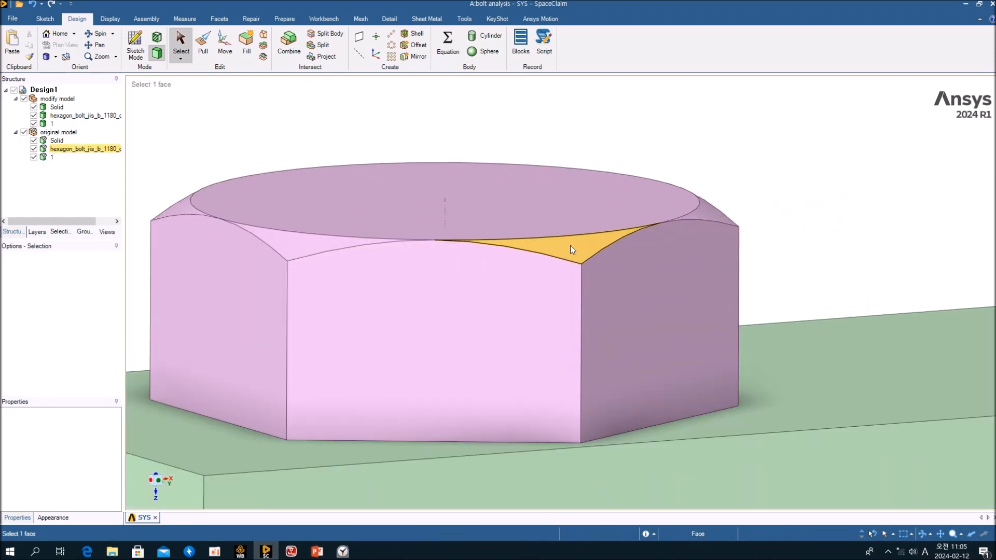
scroll(572, 246, down, 6)
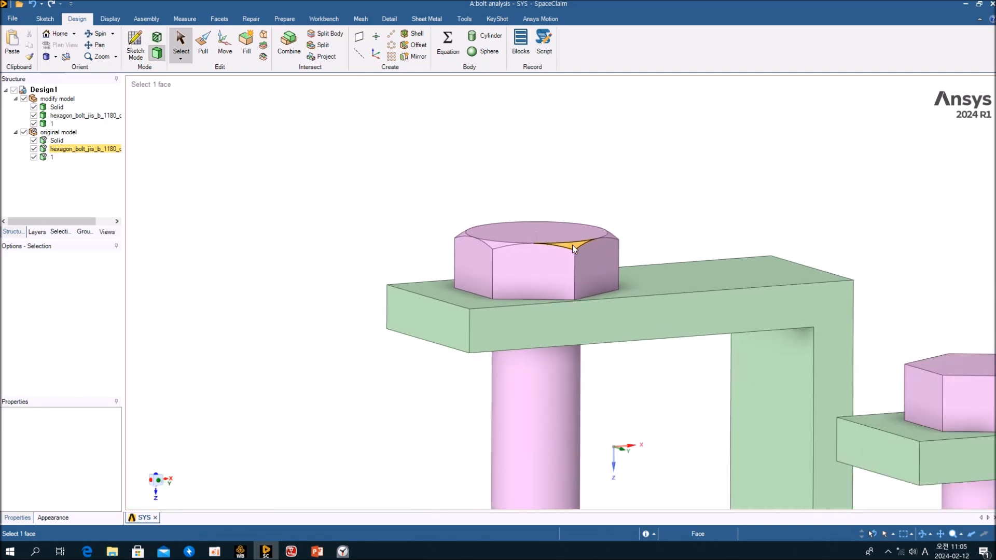
middle_drag(572, 244, 698, 327)
click(698, 325)
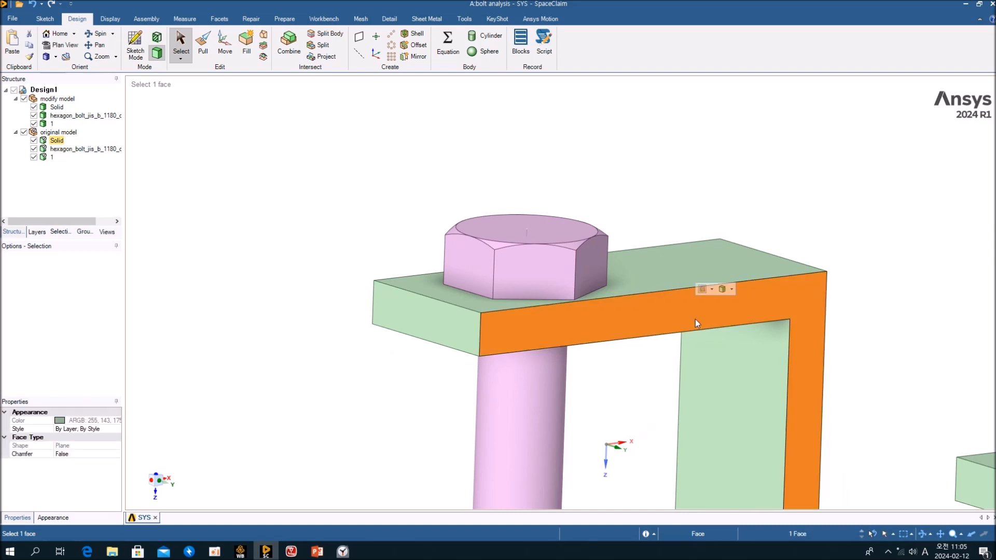
right_click(698, 323)
click(721, 131)
middle_drag(613, 242, 554, 201)
click(553, 197)
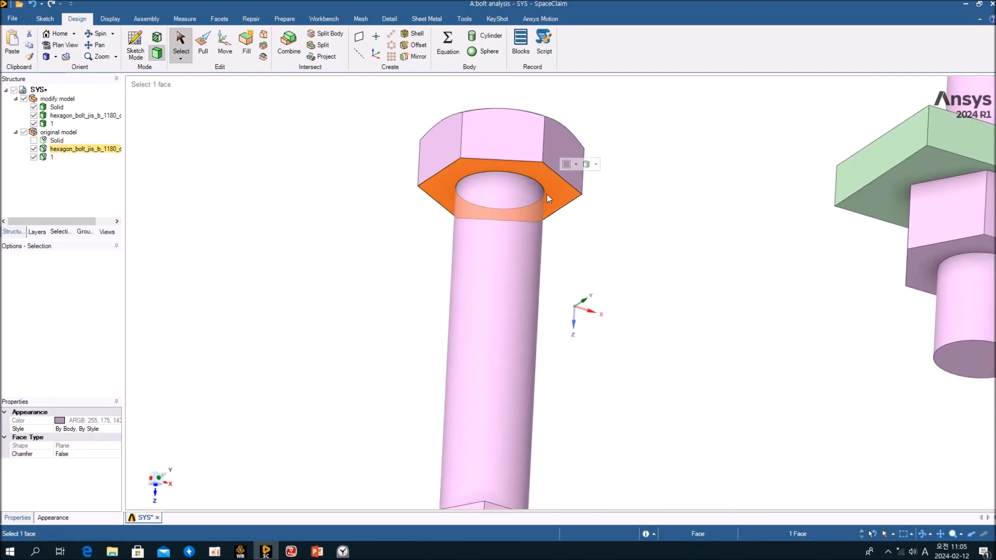
click(526, 188)
middle_drag(537, 181, 580, 358)
ctrl+middle_drag(580, 358, 540, 291)
click(512, 282)
ctrl+middle_drag(547, 242, 501, 482)
click(550, 245)
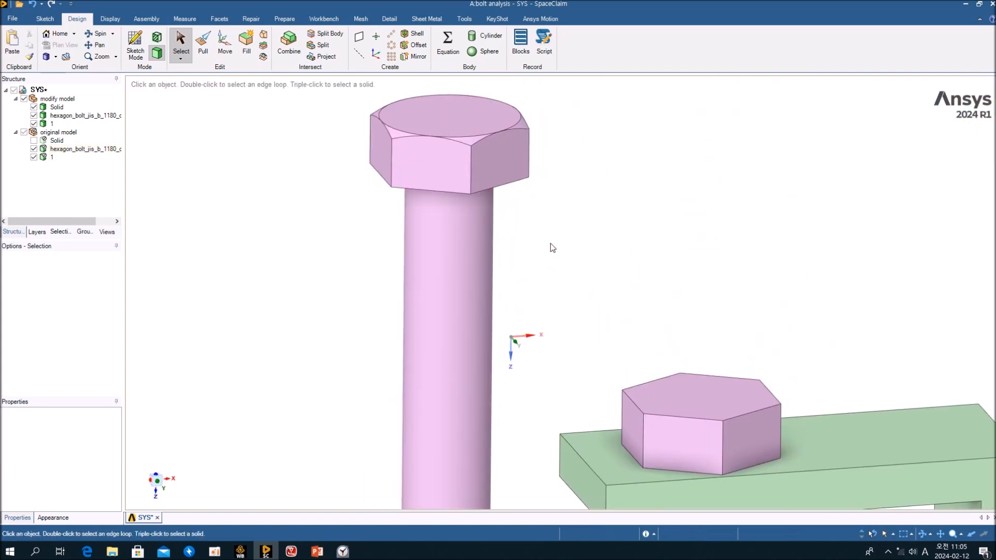
right_click(545, 195)
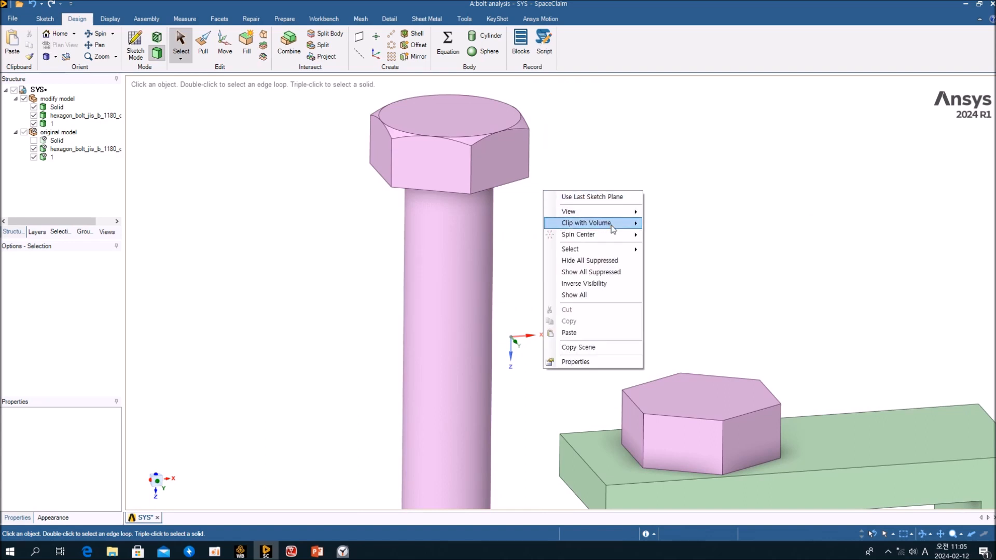
click(607, 297)
mouse_move(585, 269)
middle_down()
mouse_move(582, 260)
mouse_move(600, 260)
middle_up()
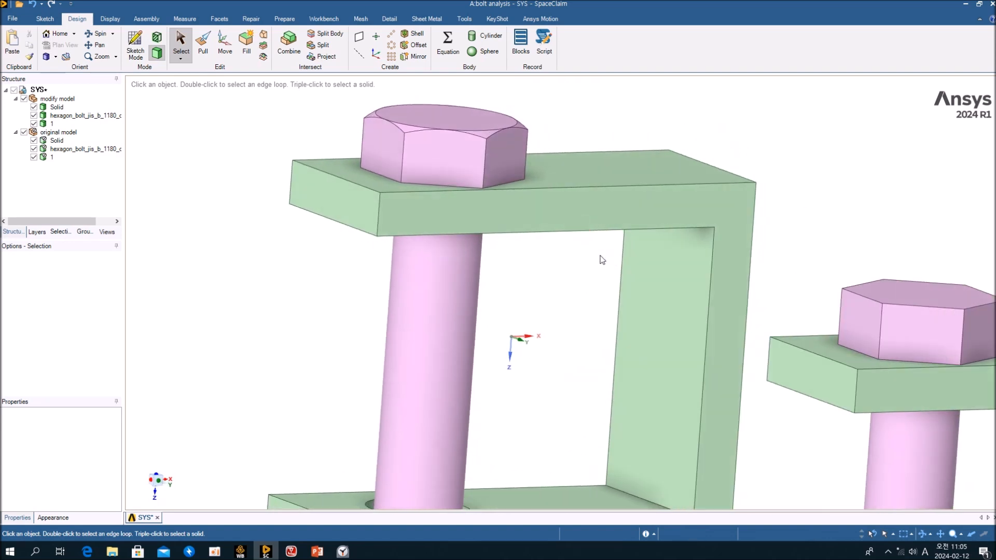
click(503, 154)
click(489, 133)
click(487, 132)
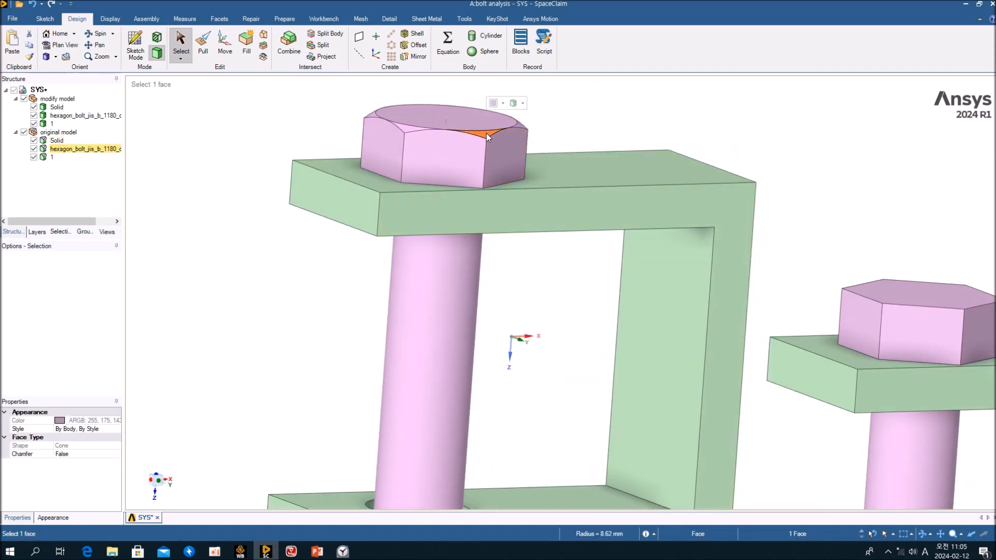
click(410, 128)
middle_drag(416, 139, 498, 295)
scroll(488, 295, down, 2)
scroll(479, 299, up, 5)
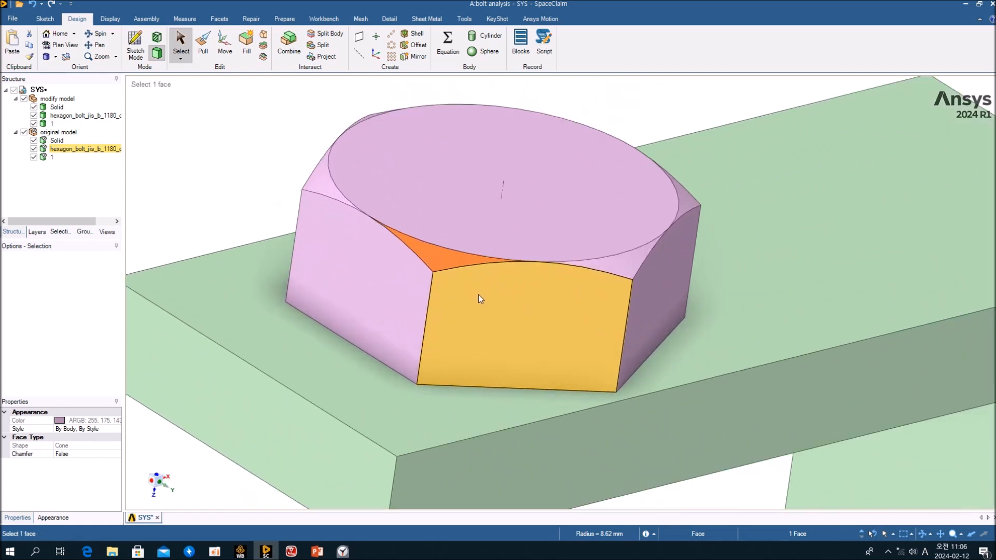
middle_drag(540, 272, 613, 269)
middle_drag(614, 241, 540, 311)
click(658, 260)
click(551, 290)
click(363, 273)
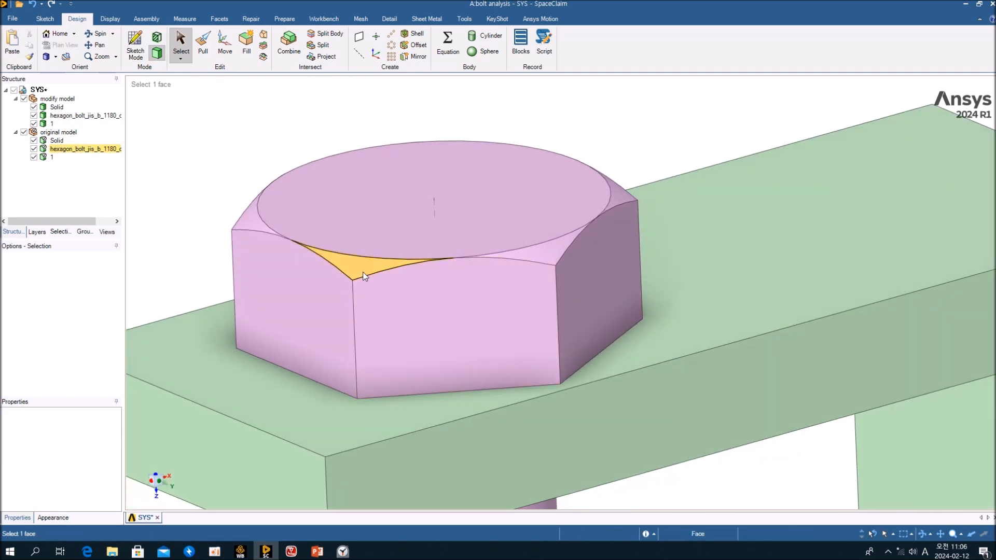
click(362, 273)
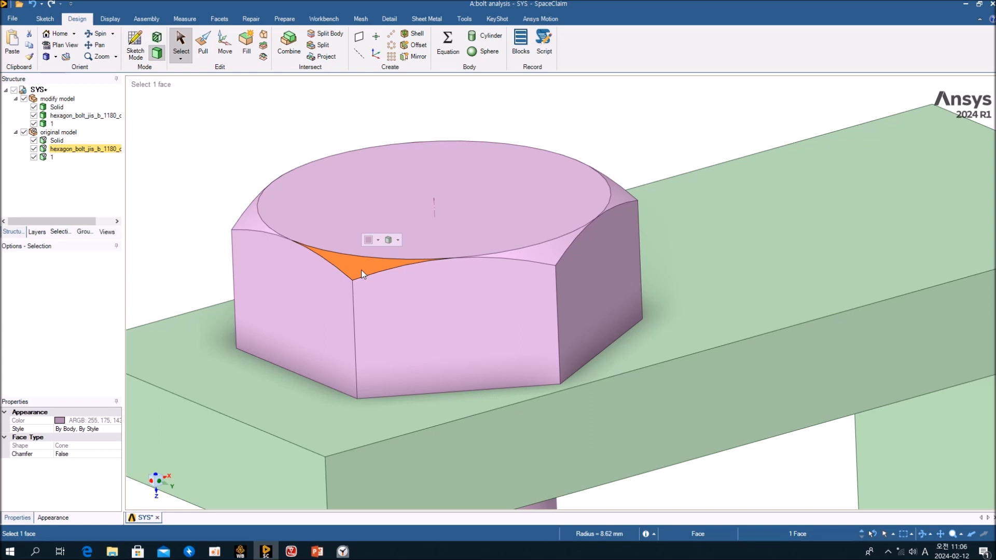
click(235, 168)
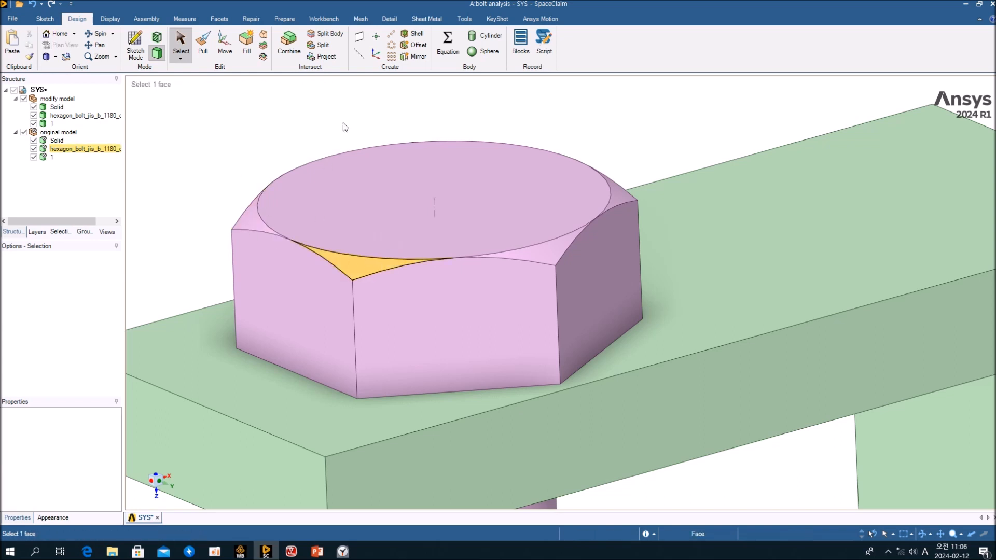
click(361, 267)
mouse_move(369, 265)
middle_down()
mouse_move(454, 273)
mouse_move(379, 278)
mouse_move(372, 269)
middle_up()
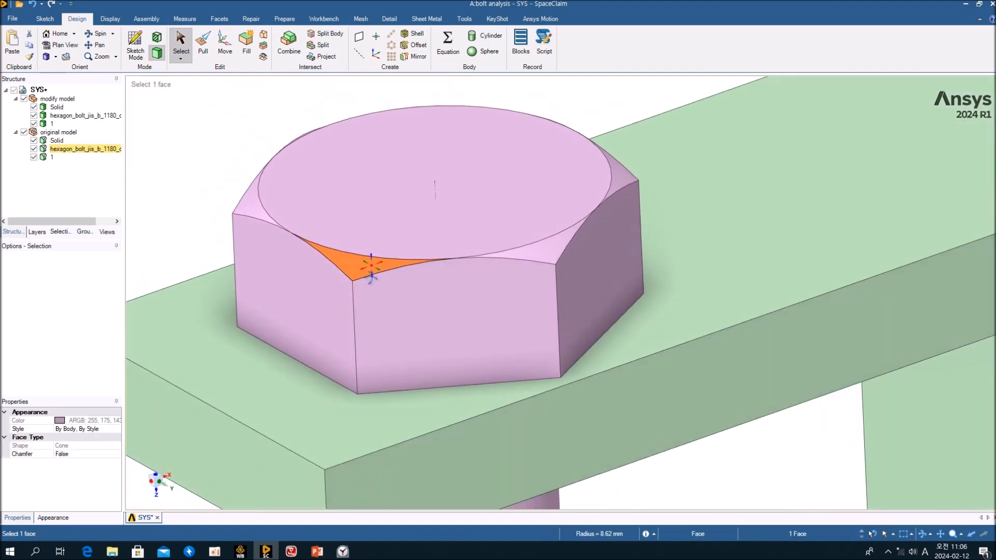
key(Delete)
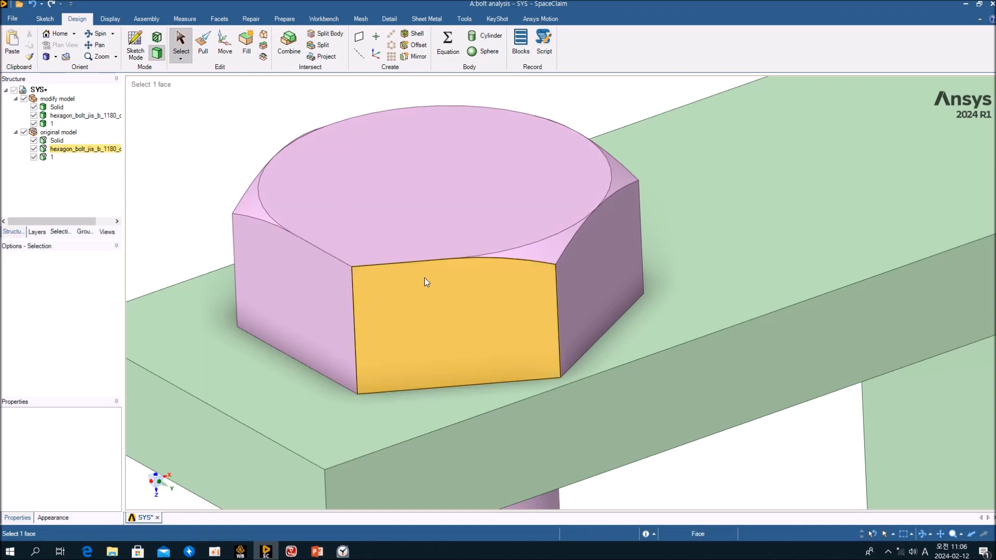
click(543, 253)
middle_drag(543, 252, 568, 280)
click(33, 5)
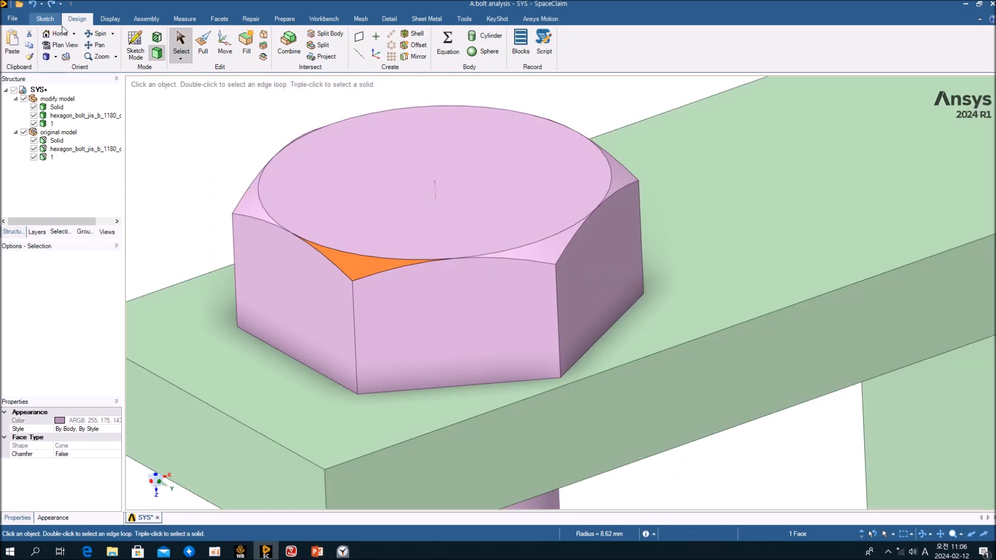
Select four corner chamfer sliver faces on the bolt head, then clear the selection.
key(Delete)
click(360, 272)
click(229, 149)
click(364, 266)
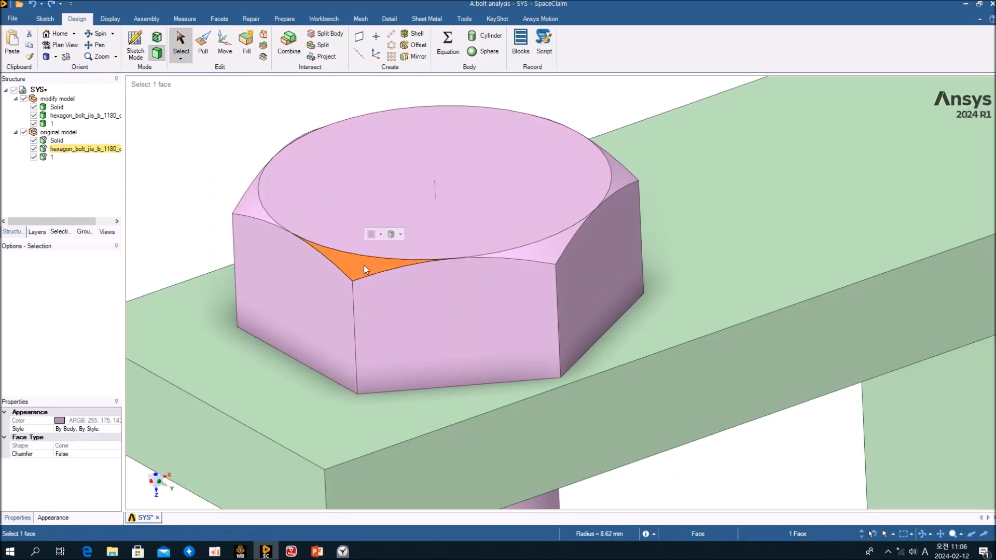
middle_drag(363, 265, 350, 332)
ctrl+click(544, 254)
ctrl+middle_drag(595, 185, 593, 319)
ctrl+click(650, 231)
ctrl+click(574, 102)
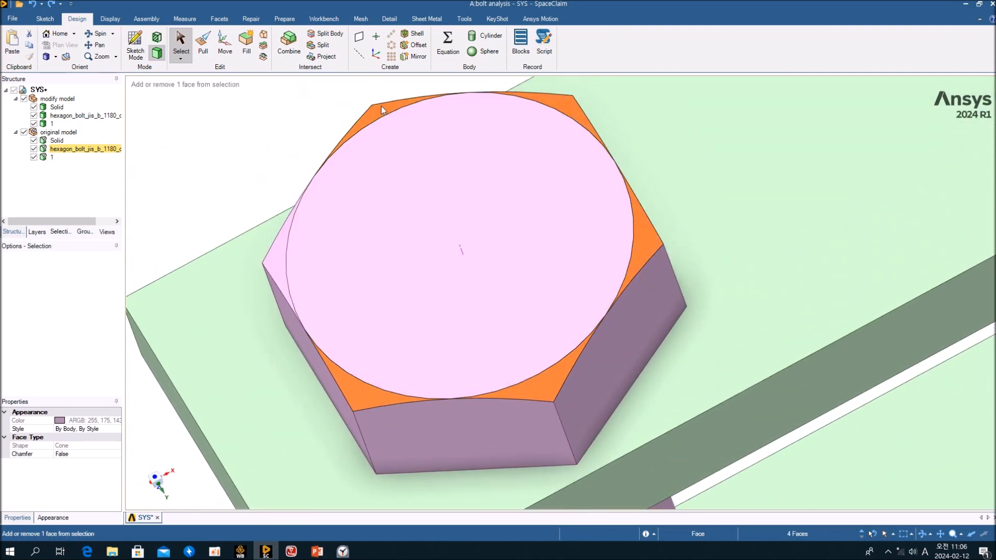
click(261, 154)
Orbit to a lower view of the bolt head and select its front hex side face.
ctrl+click(281, 253)
click(247, 189)
middle_drag(415, 342, 441, 280)
ctrl+middle_drag(441, 280, 498, 214)
scroll(494, 234, down, 2)
click(522, 284)
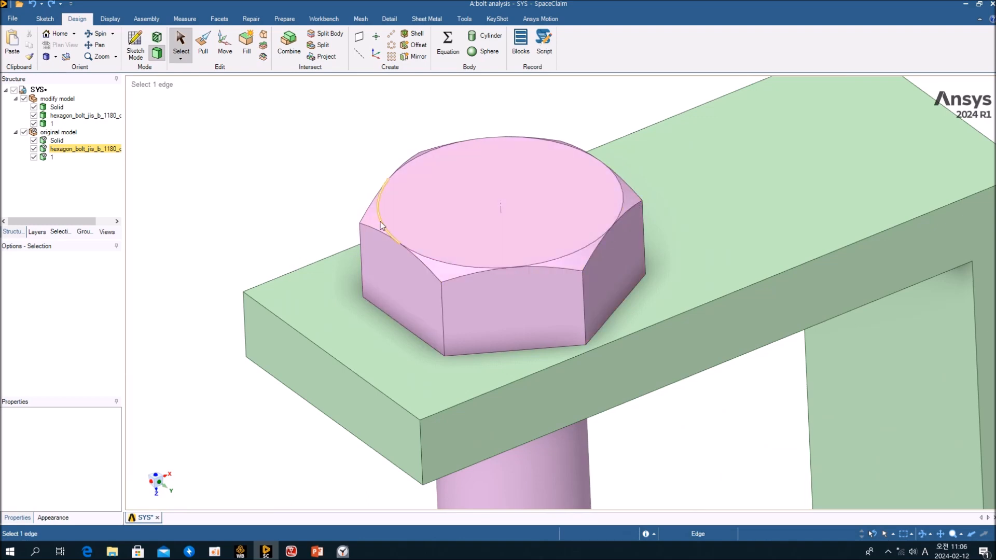
mouse_move(383, 219)
middle_down()
mouse_move(421, 290)
mouse_move(367, 215)
mouse_move(389, 211)
middle_up()
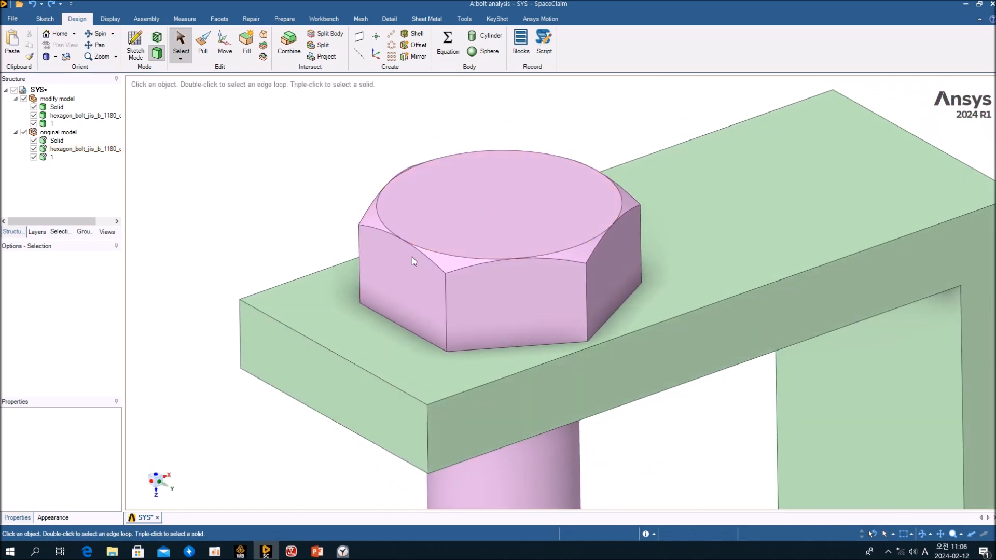
Select one chamfer sliver on the bolt head and list its related-face groups.
click(452, 266)
scroll(453, 266, down, 3)
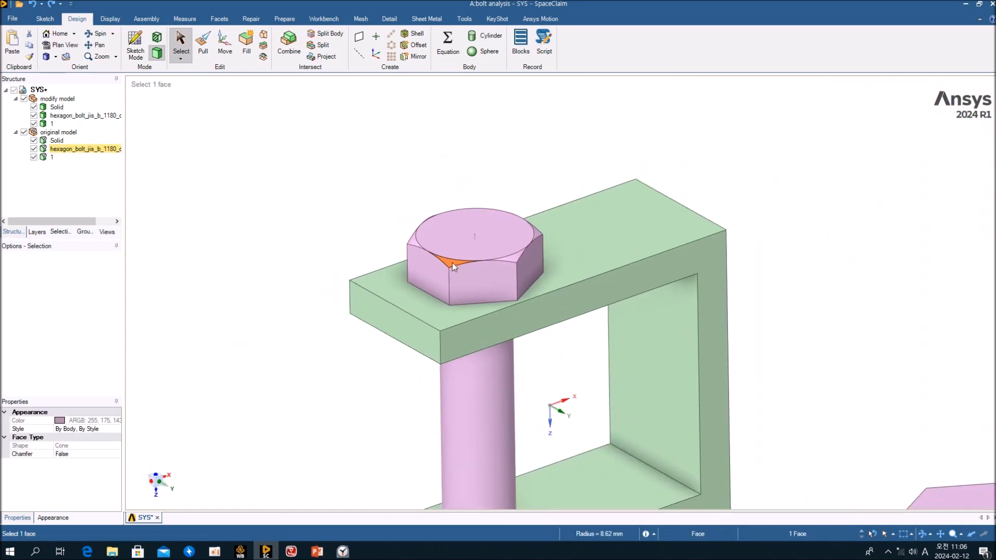
scroll(453, 266, up, 3)
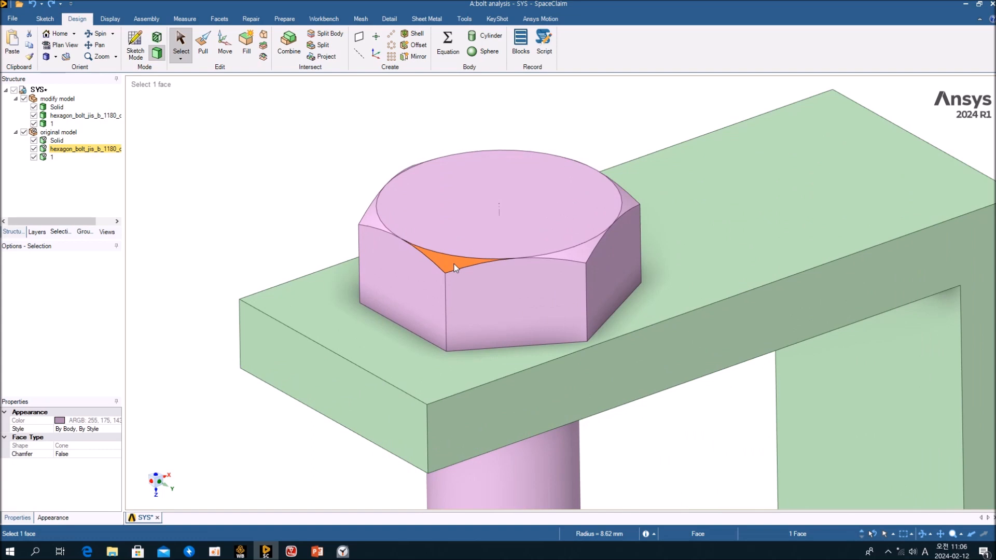
click(265, 213)
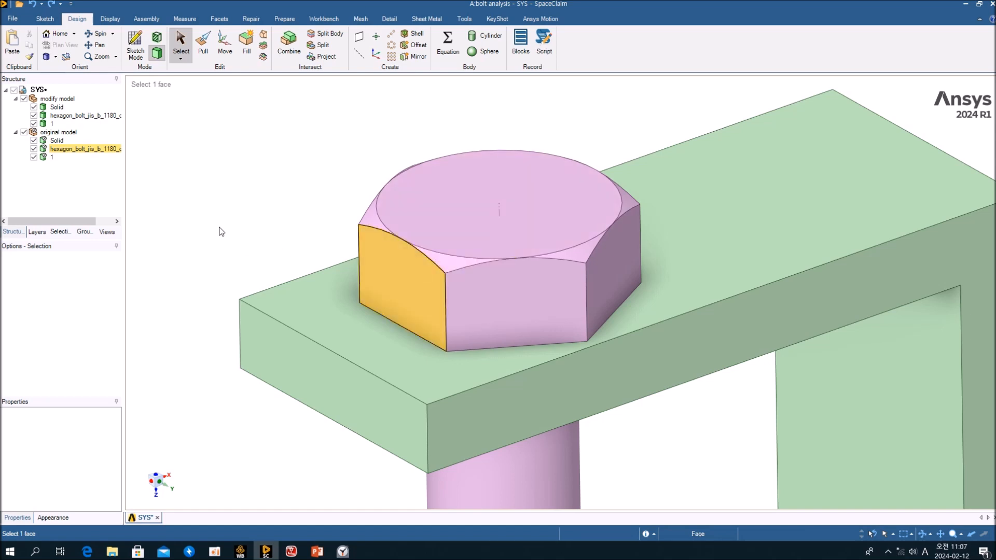
click(456, 267)
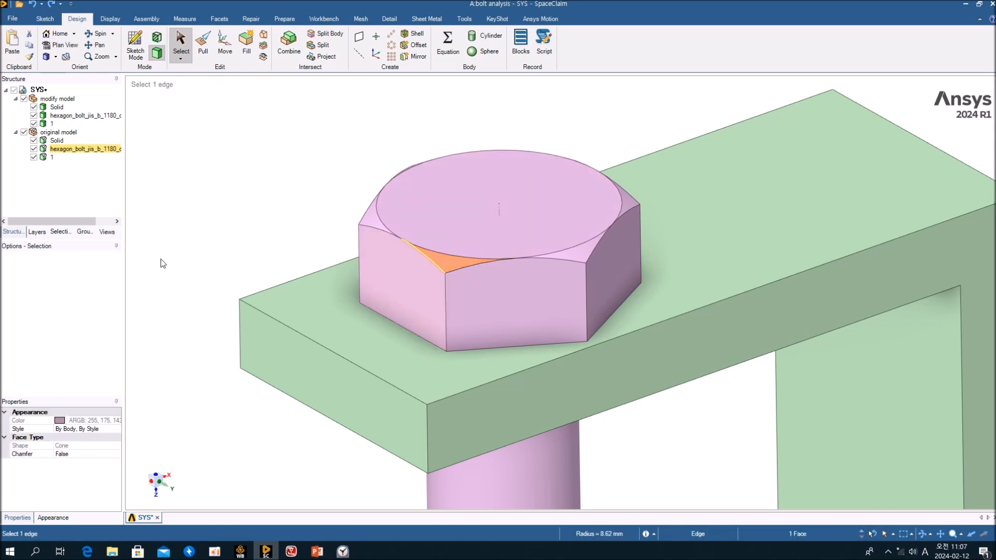
click(55, 233)
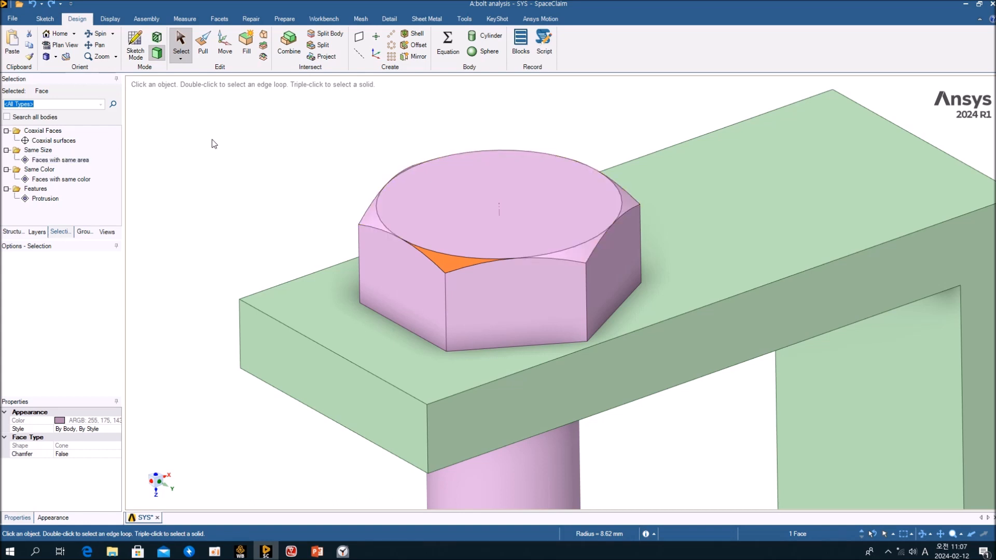
Select the six same-area chamfer faces and delete them from the bolt head.
click(57, 158)
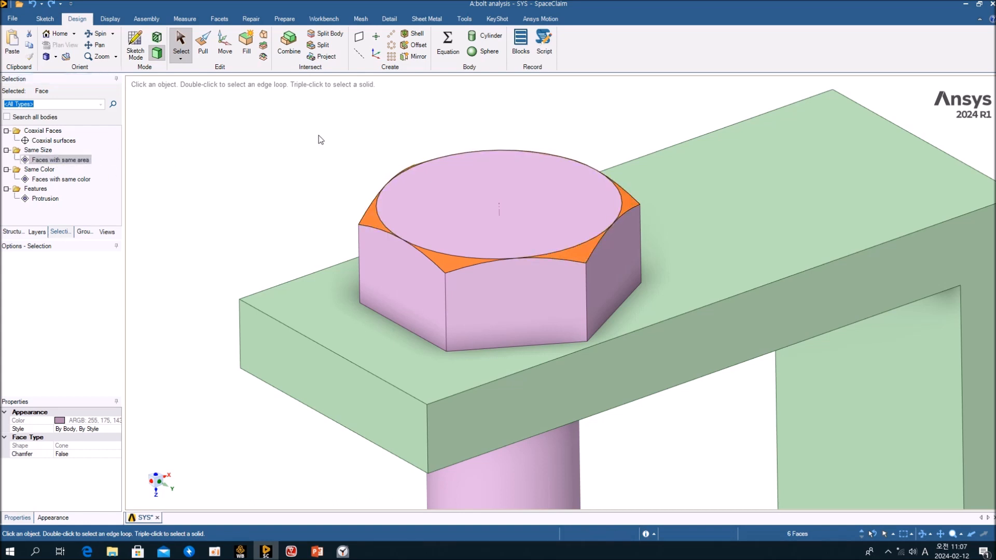
middle_drag(419, 107, 633, 193)
scroll(531, 288, down, 5)
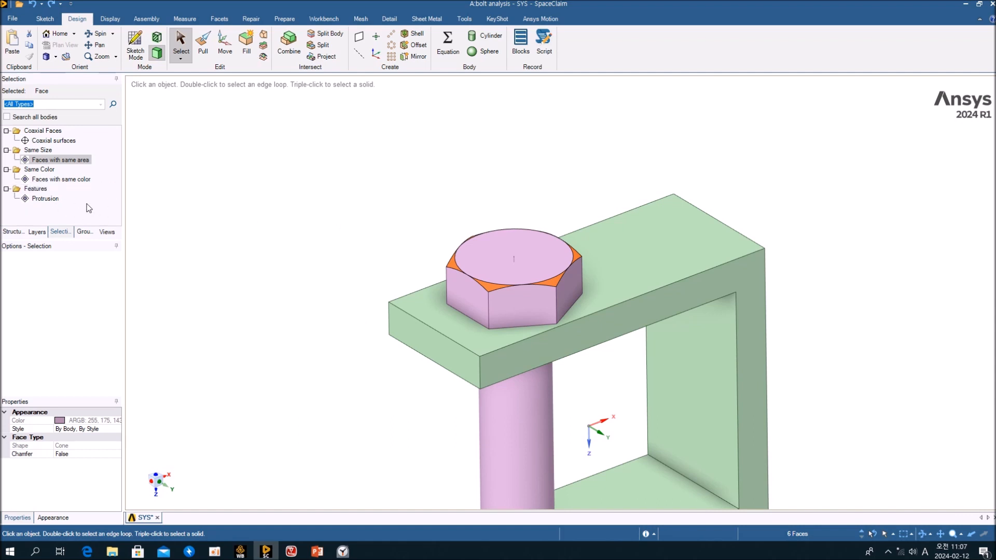
key(Delete)
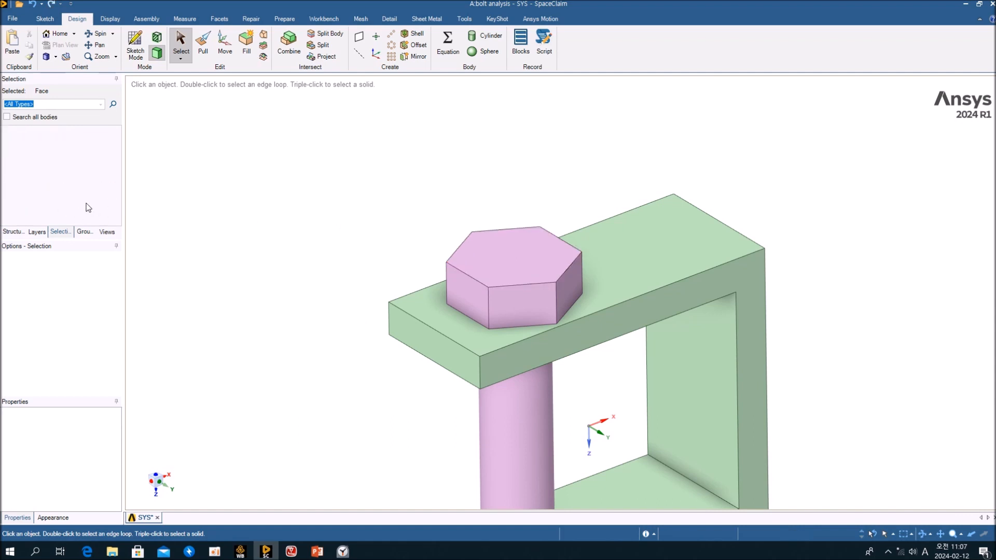
middle_drag(392, 257, 395, 258)
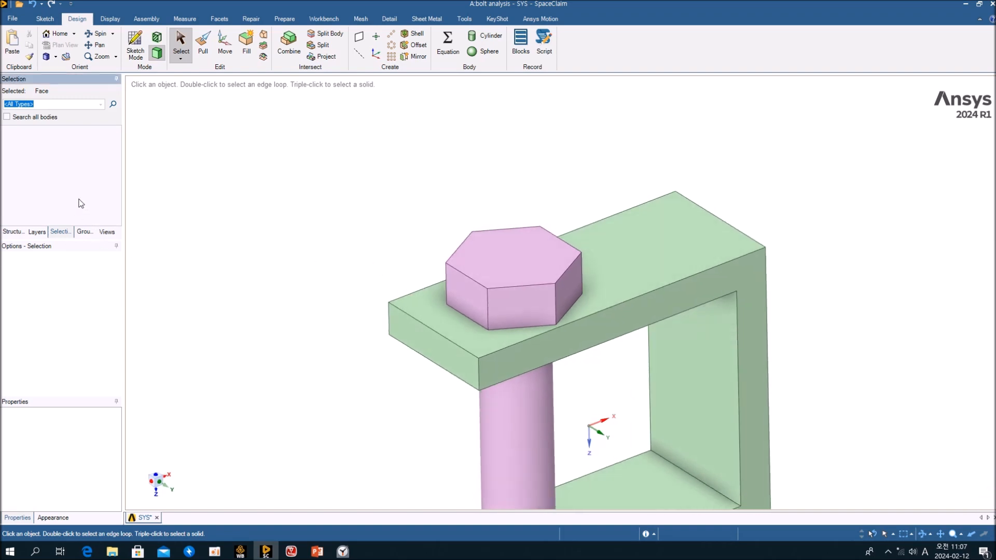
click(535, 260)
click(217, 243)
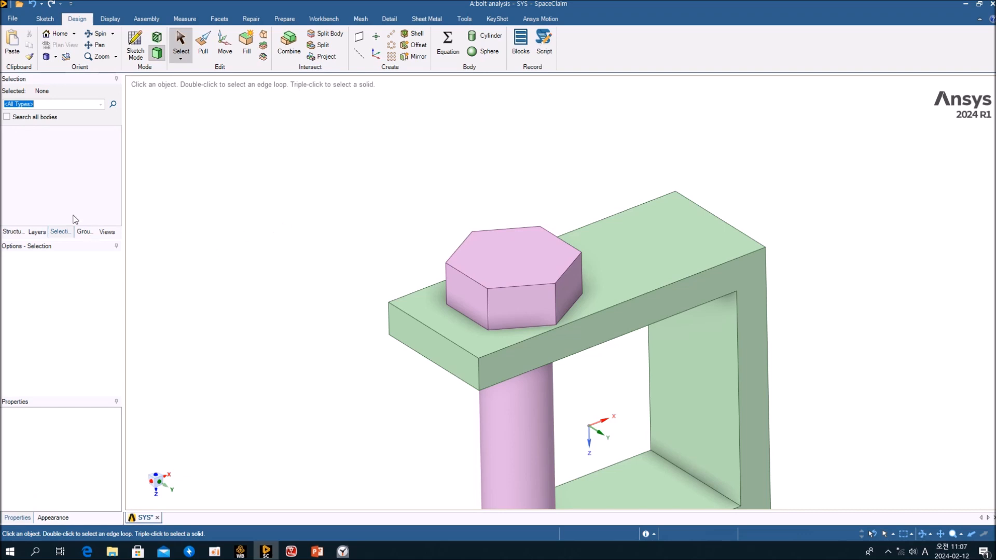
Undo, reselect the six same-area chamfer faces from one chamfer, and delete them again.
click(32, 3)
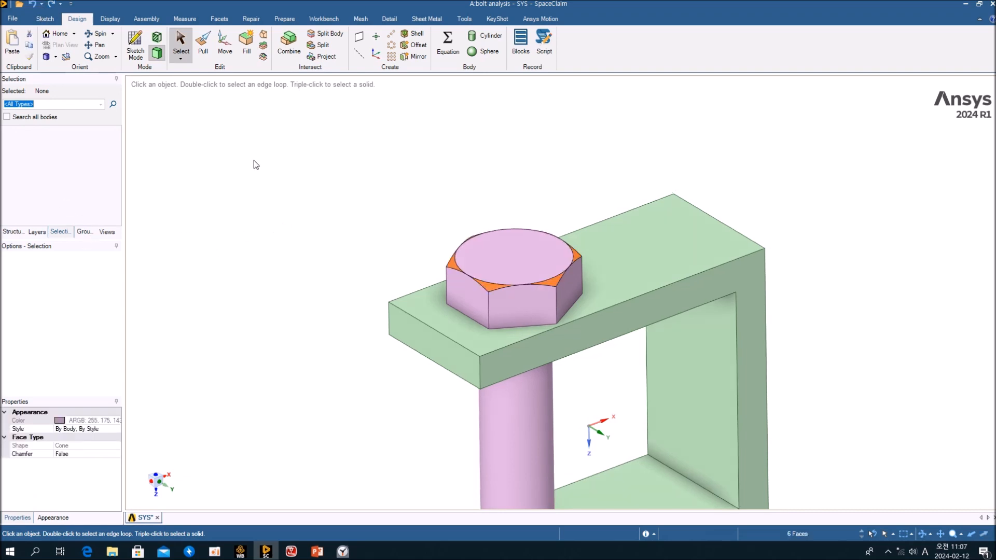
click(175, 154)
click(494, 288)
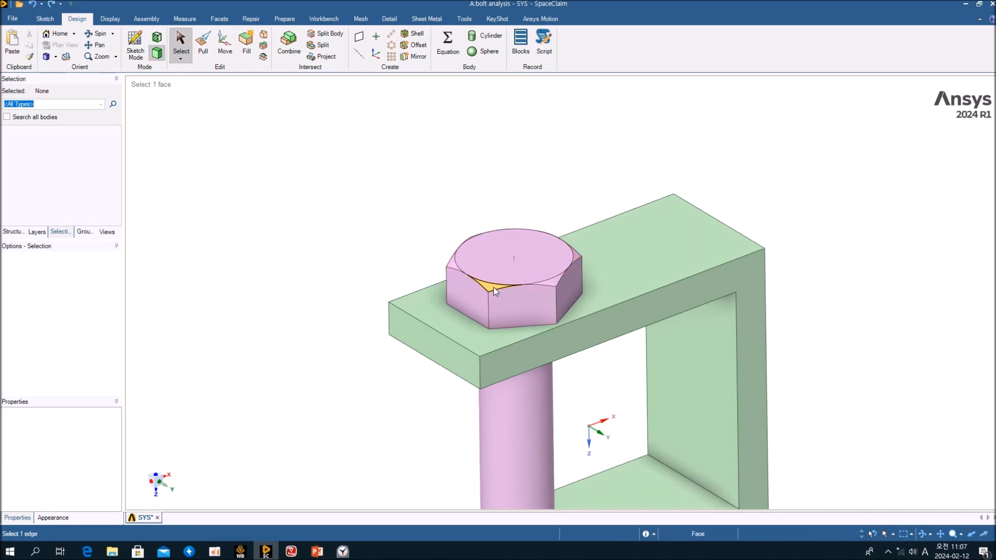
click(60, 160)
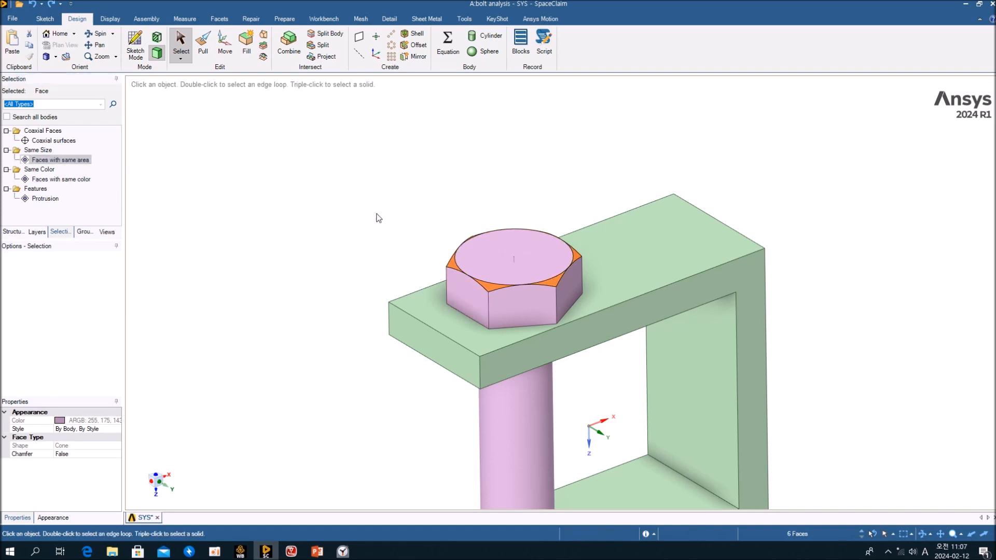
key(Delete)
Orbit under the clamp and delete the four same-area chamfer faces on the nut.
scroll(554, 272, down, 2)
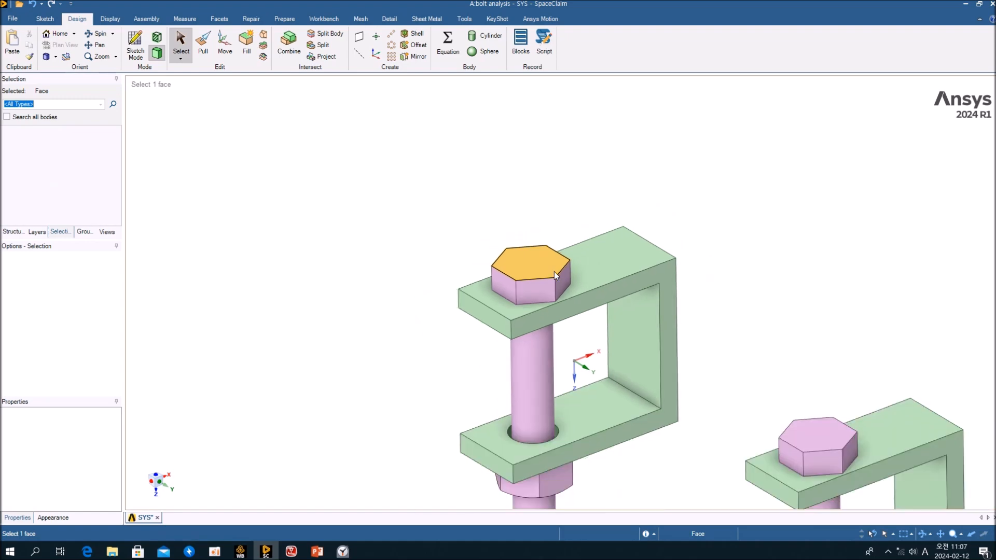
ctrl+middle_drag(562, 325, 535, 185)
middle_drag(533, 316, 602, 177)
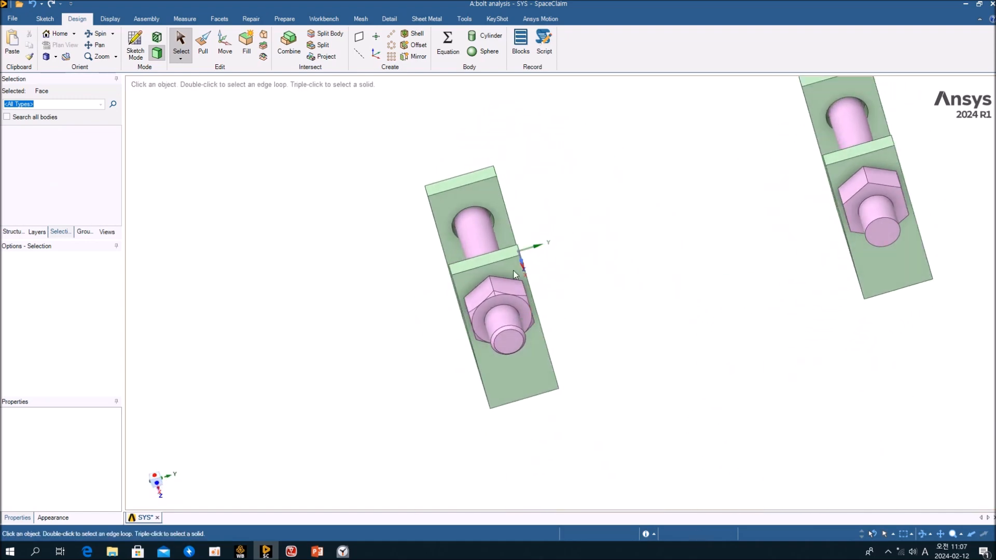
scroll(484, 298, up, 6)
mouse_move(570, 273)
middle_down()
mouse_move(623, 226)
mouse_move(553, 279)
middle_up()
click(546, 264)
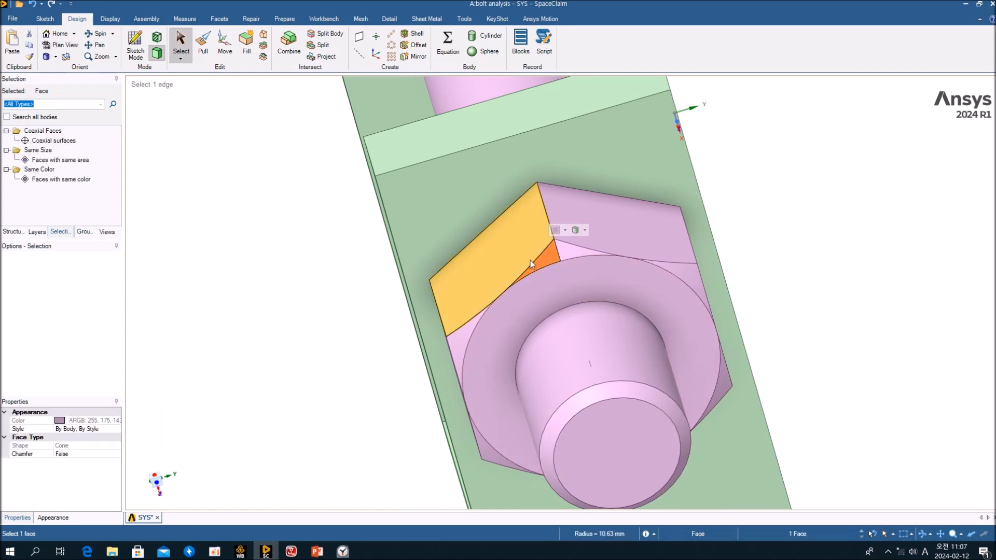
click(60, 160)
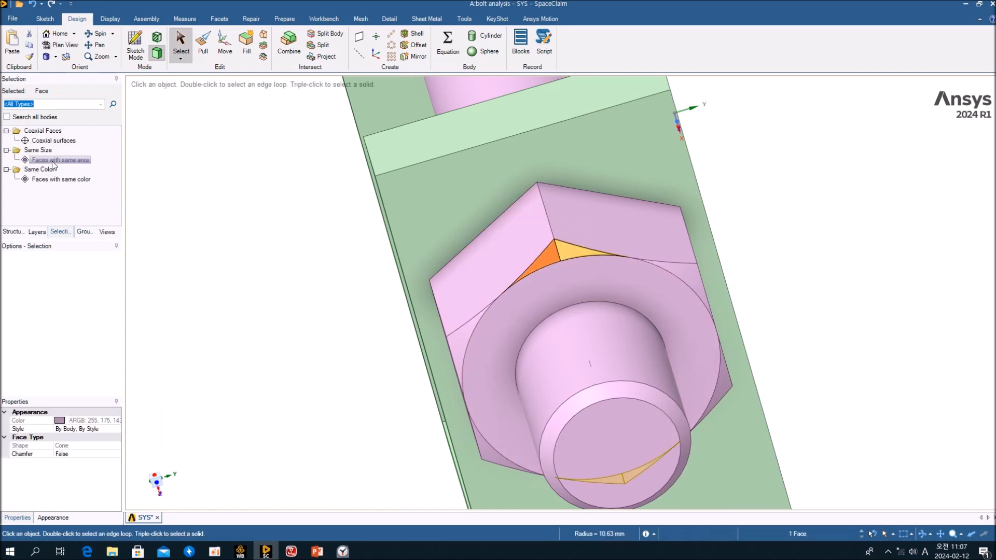
click(264, 242)
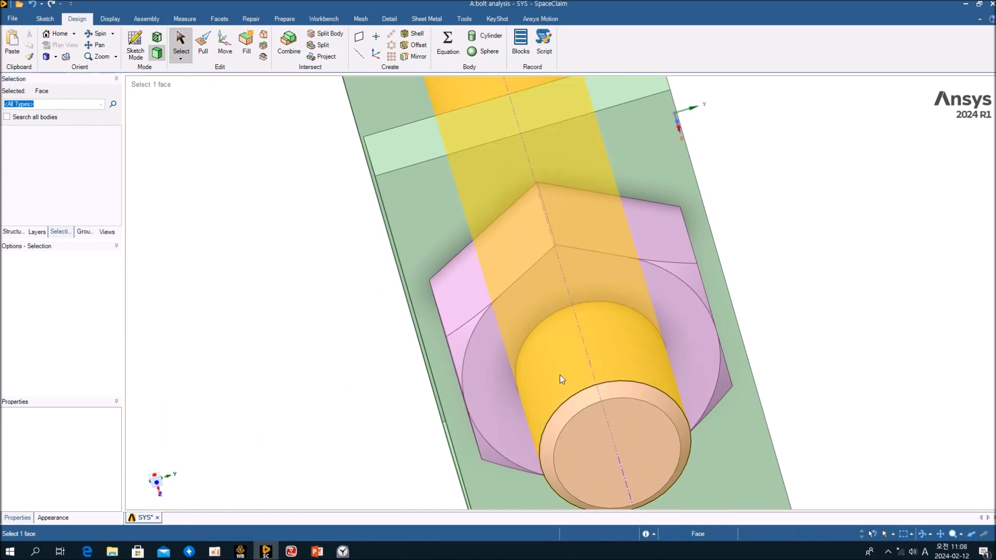
click(461, 346)
click(60, 160)
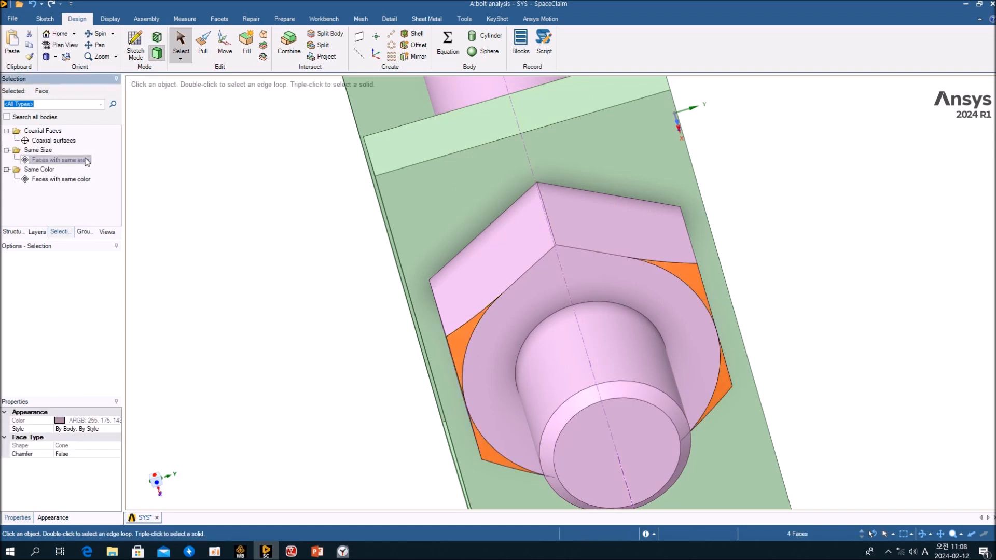
key(Delete)
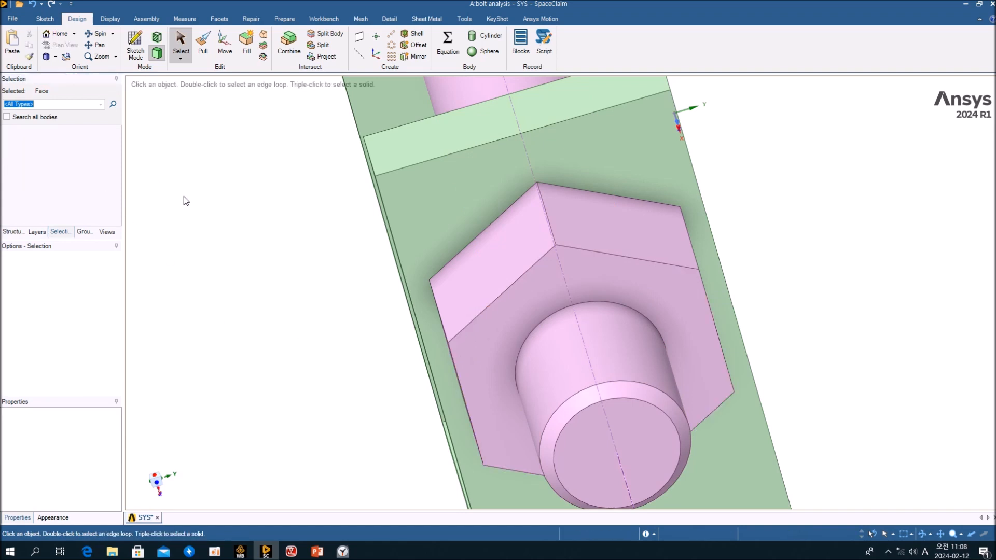
Delete the chamfer face at the bolt tip so the bolt ends flat.
click(631, 394)
middle_drag(631, 393, 558, 317)
middle_drag(621, 257, 543, 313)
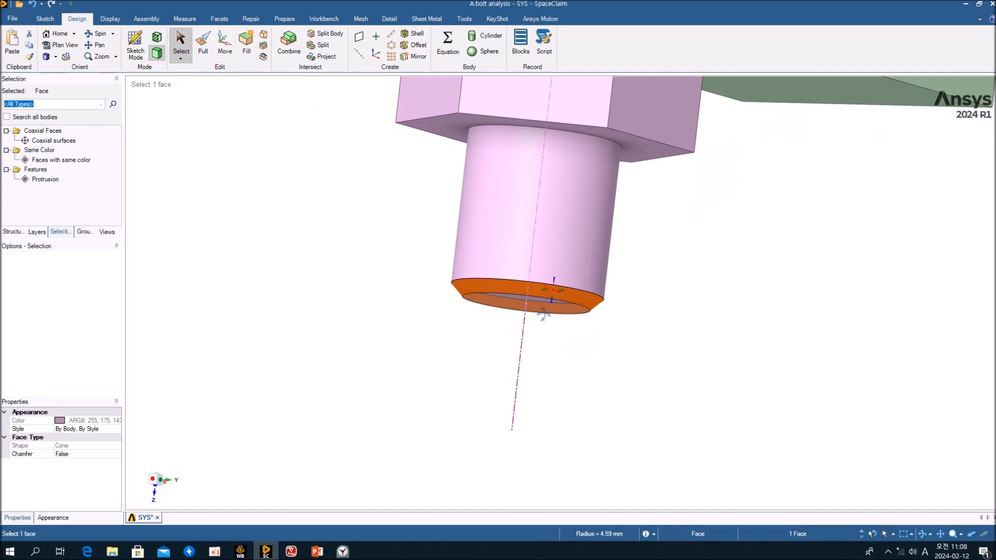
middle_drag(542, 314, 583, 332)
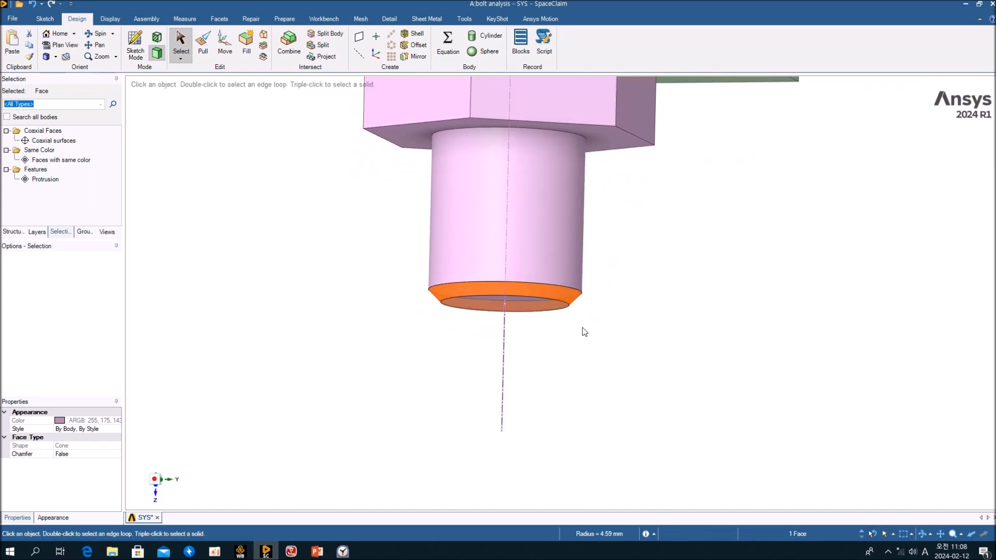
click(587, 332)
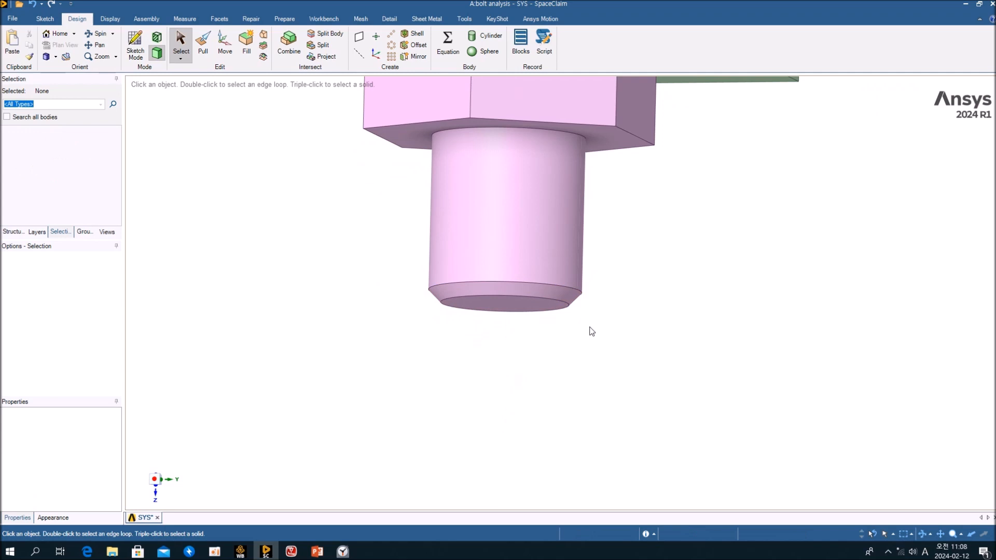
mouse_move(629, 234)
middle_down()
mouse_move(612, 307)
mouse_move(629, 258)
mouse_move(640, 280)
mouse_move(623, 315)
mouse_move(530, 333)
middle_up()
click(535, 330)
click(543, 335)
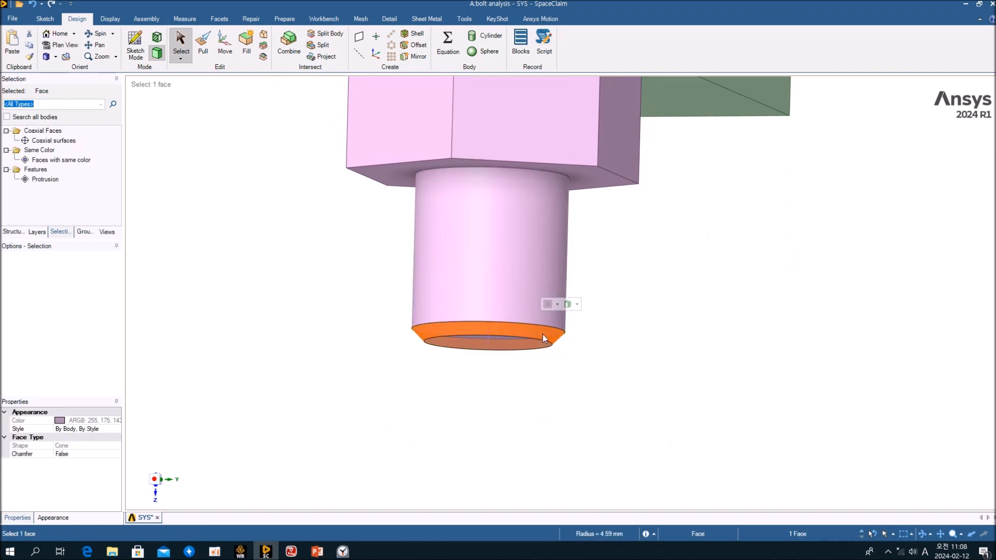
key(Delete)
middle_drag(544, 334, 568, 351)
scroll(378, 320, down, 3)
scroll(383, 326, down, 1)
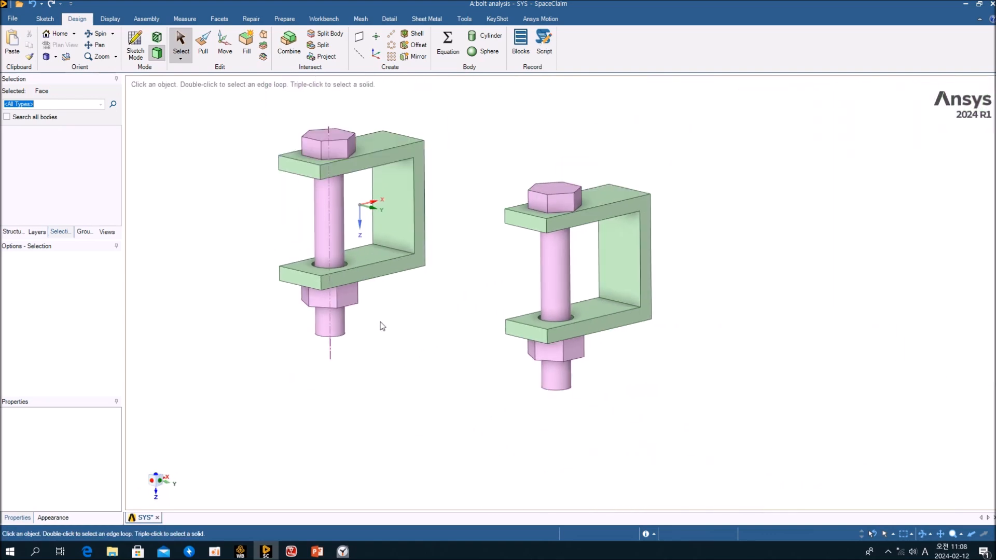
Show the Structure tree and pick through the right assembly's bolt, nut and bracket faces.
click(13, 232)
mouse_move(467, 151)
mouse_down()
mouse_move(655, 178)
mouse_move(724, 453)
mouse_up()
click(661, 402)
mouse_move(635, 383)
middle_down()
mouse_move(598, 358)
mouse_move(640, 357)
mouse_move(649, 346)
middle_up()
click(547, 182)
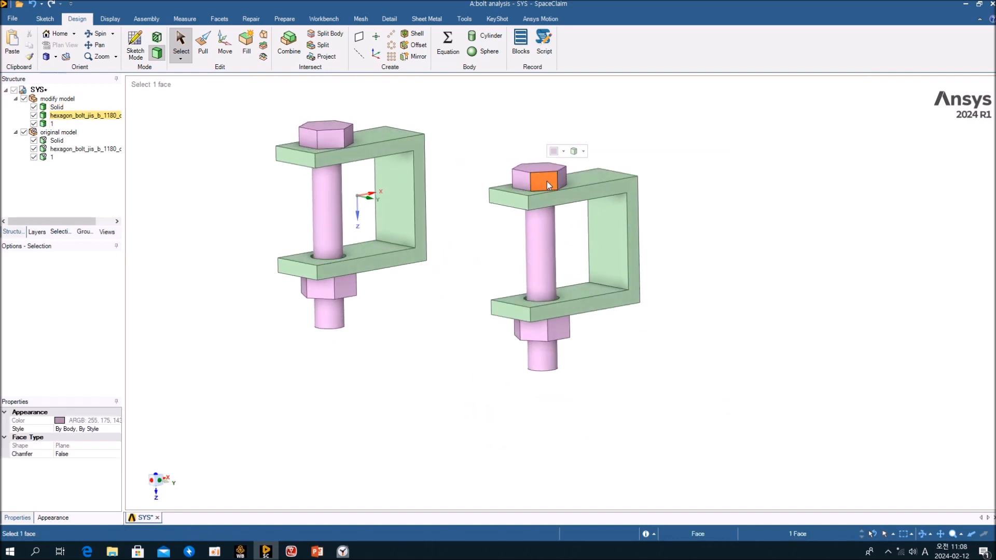
click(544, 249)
click(563, 334)
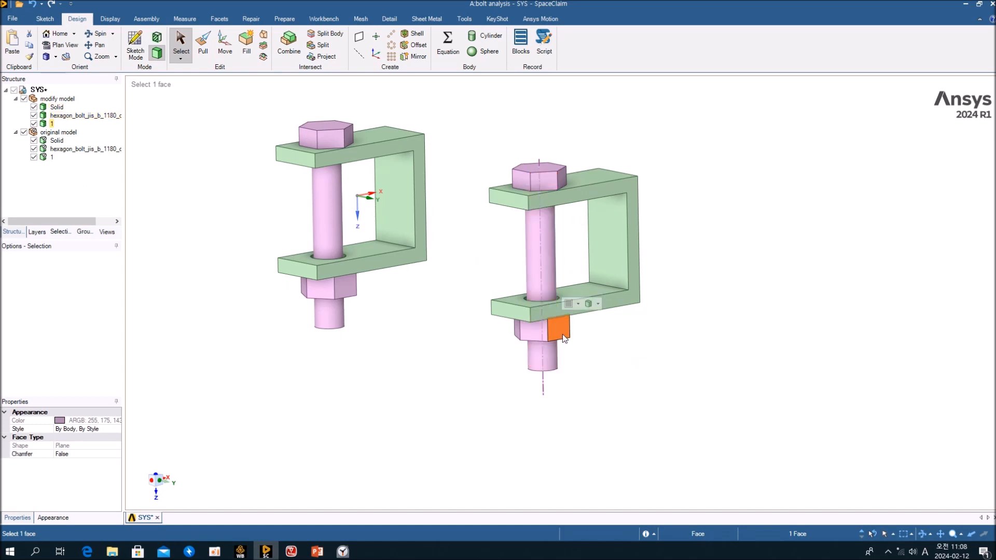
click(604, 321)
click(597, 303)
click(578, 258)
Measure the modify model's bolt shank: 10 mm diameter cylinder, area 1953.7565 mm².
middle_drag(580, 262, 563, 286)
scroll(557, 275, up, 3)
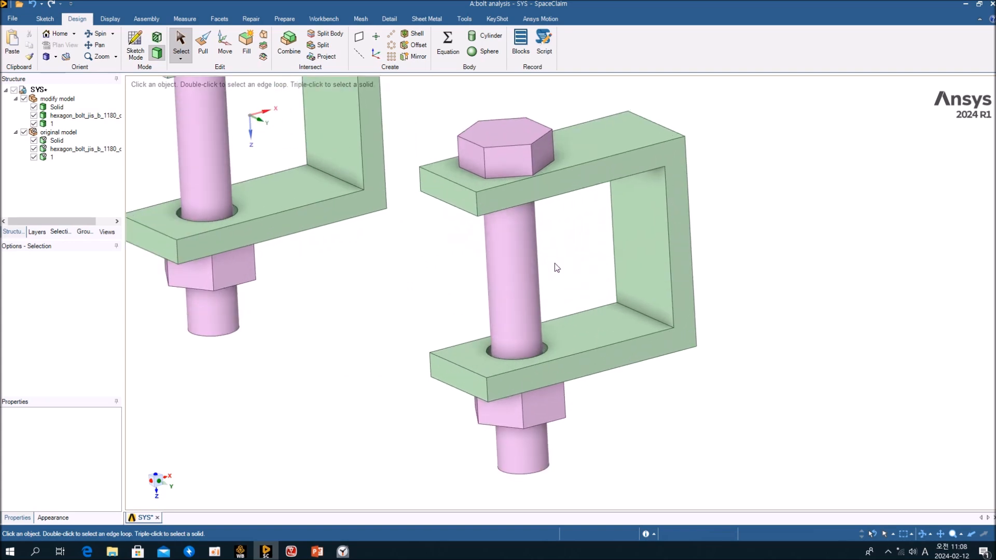
middle_drag(557, 276, 579, 274)
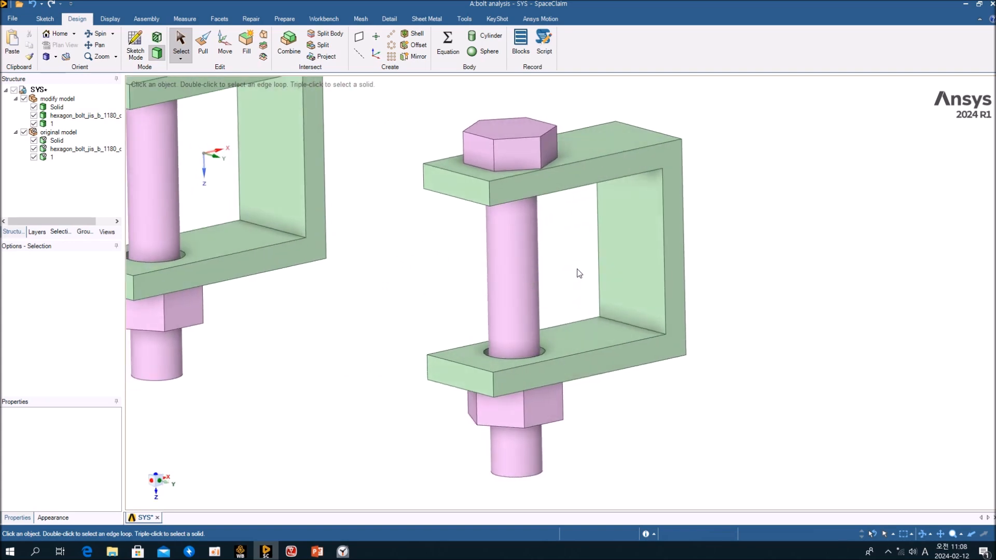
key(e)
click(535, 300)
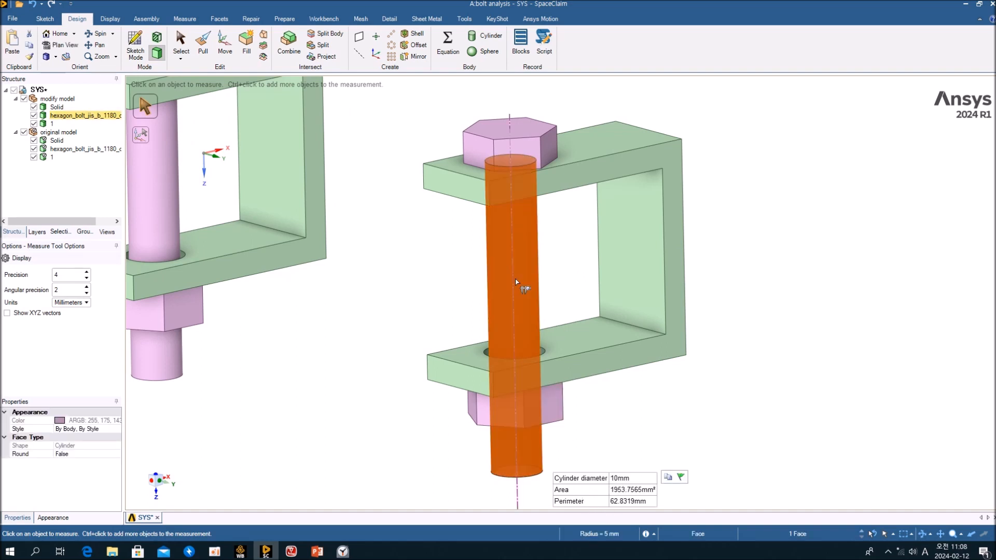
Measure the top face of the bolt's hex head in SpaceClaim.
click(553, 269)
middle_drag(589, 306, 563, 199)
shift+middle_drag(563, 200, 582, 378)
scroll(589, 384, down, 6)
mouse_move(583, 334)
middle_down()
mouse_move(422, 373)
mouse_move(581, 330)
mouse_move(573, 334)
middle_up()
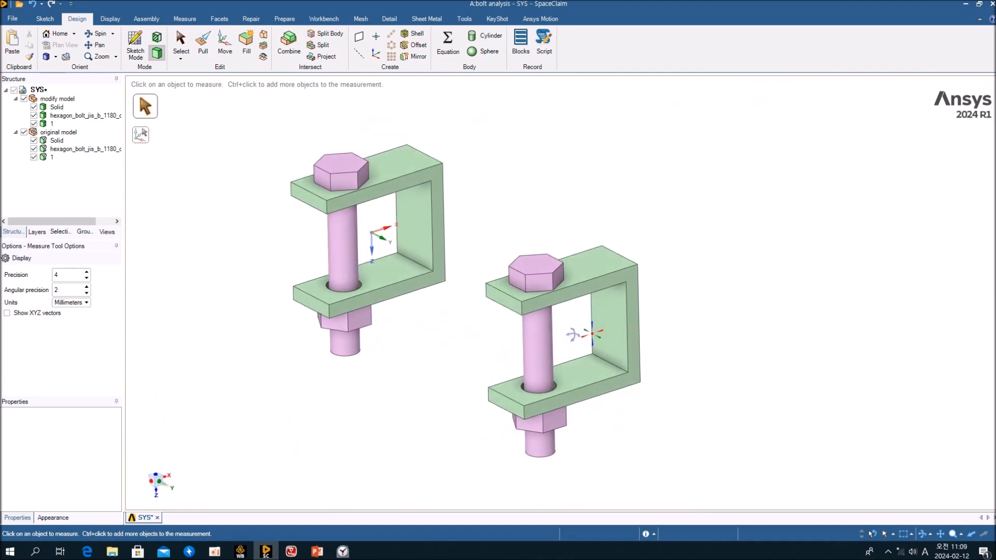
scroll(566, 362, up, 4)
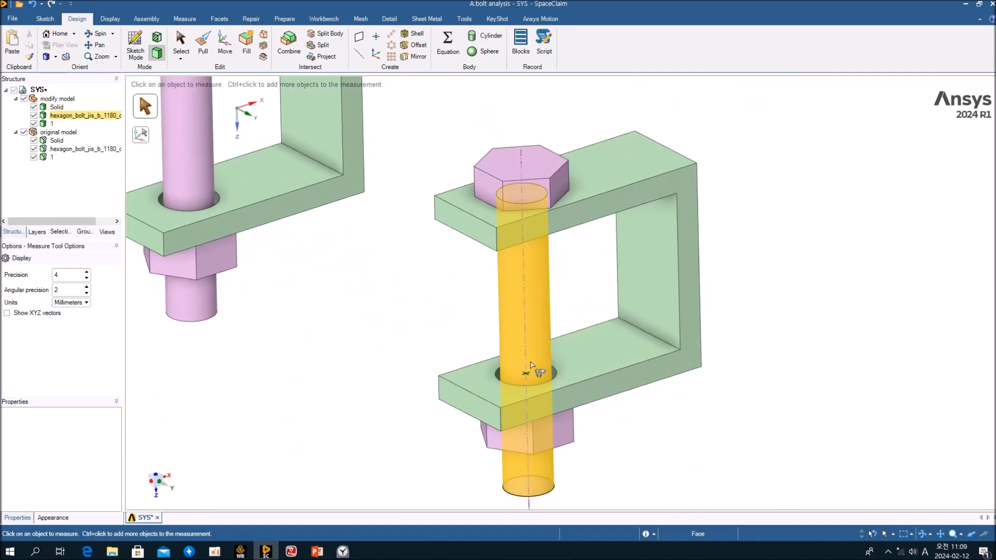
mouse_move(564, 299)
middle_down()
mouse_move(567, 282)
mouse_move(574, 296)
mouse_move(558, 315)
middle_up()
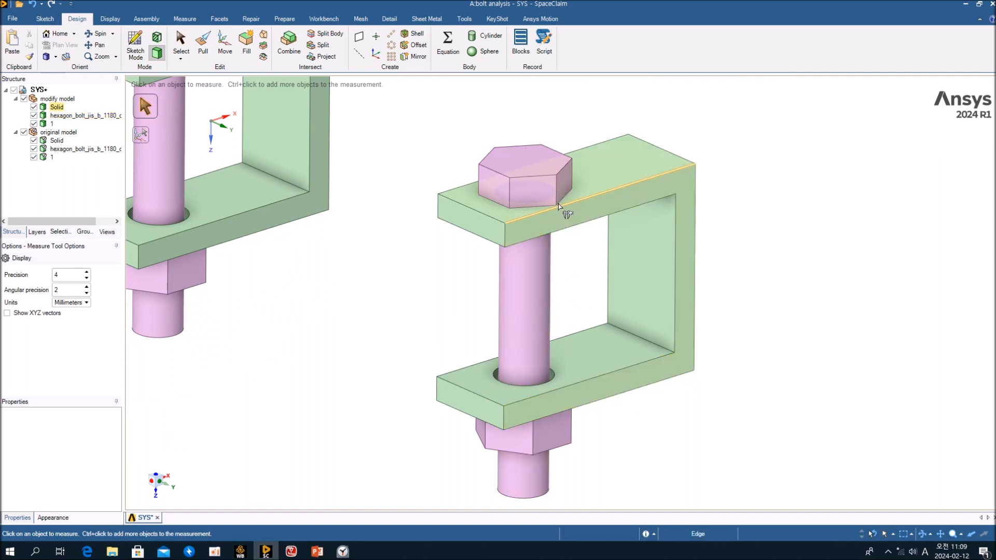
click(545, 197)
click(536, 161)
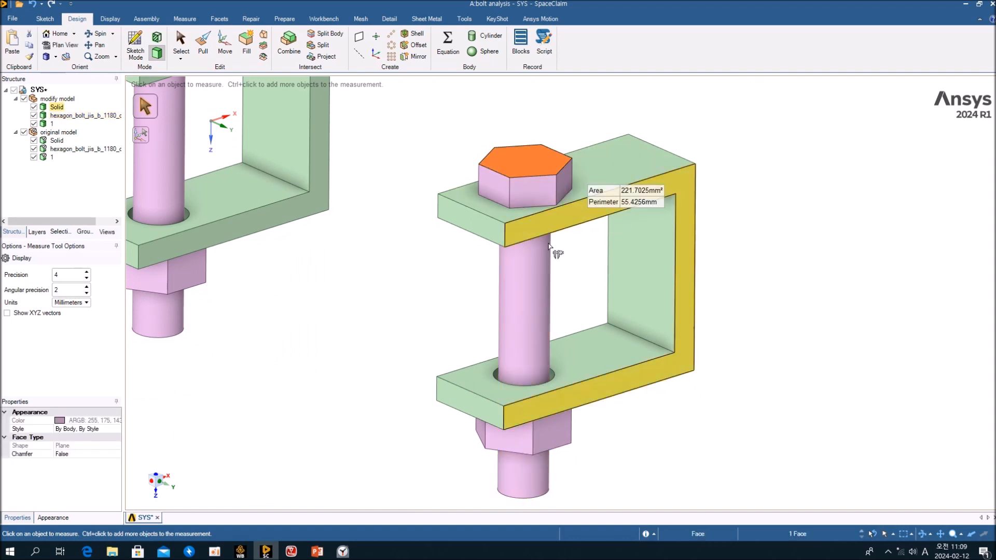
click(571, 296)
click(534, 165)
click(589, 277)
Open Model (A4) in Mechanical from Workbench, answering Yes to re-read upstream data.
mouse_move(590, 277)
middle_down()
mouse_move(577, 261)
mouse_move(589, 273)
mouse_move(597, 209)
mouse_move(580, 294)
middle_up()
scroll(577, 261, down, 4)
scroll(580, 294, up, 4)
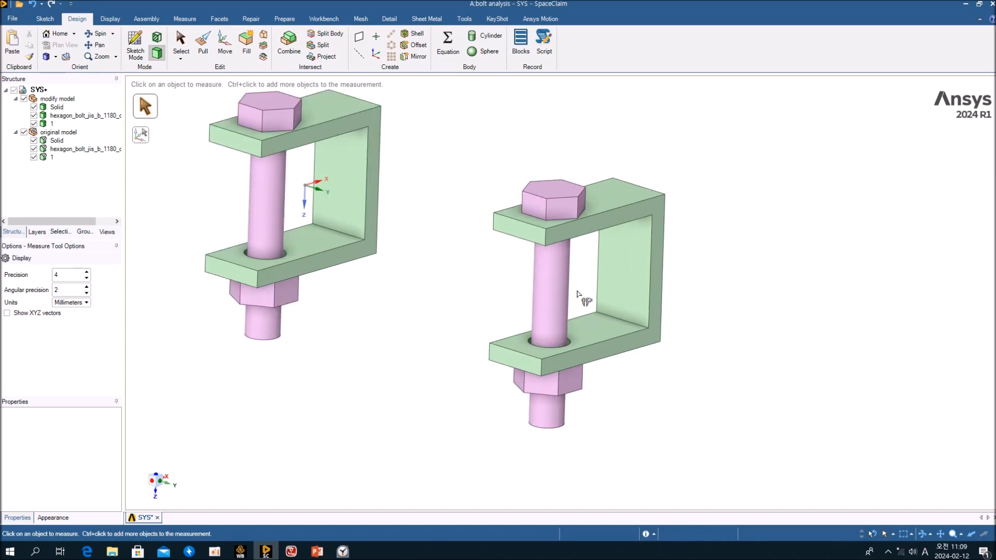
scroll(578, 313, down, 3)
mouse_move(582, 316)
middle_down()
mouse_move(567, 307)
mouse_move(583, 298)
mouse_move(590, 274)
mouse_move(585, 344)
middle_up()
scroll(577, 311, up, 3)
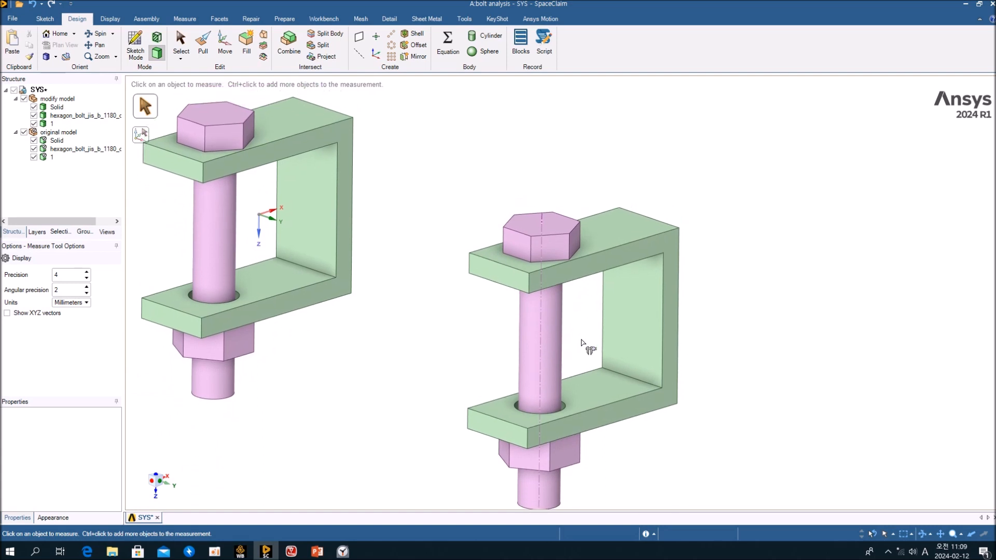
shift+middle_drag(582, 321, 593, 300)
middle_drag(603, 316, 596, 306)
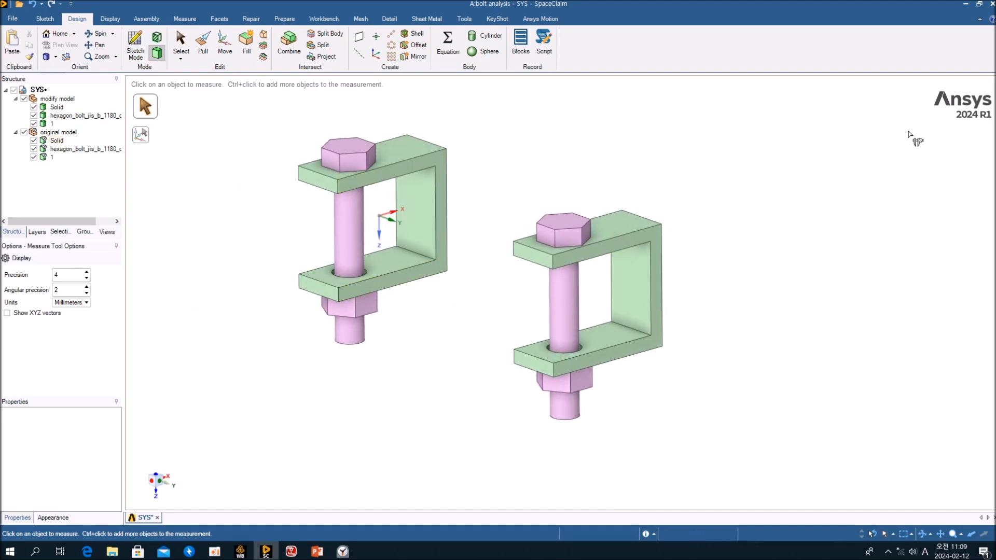
click(967, 6)
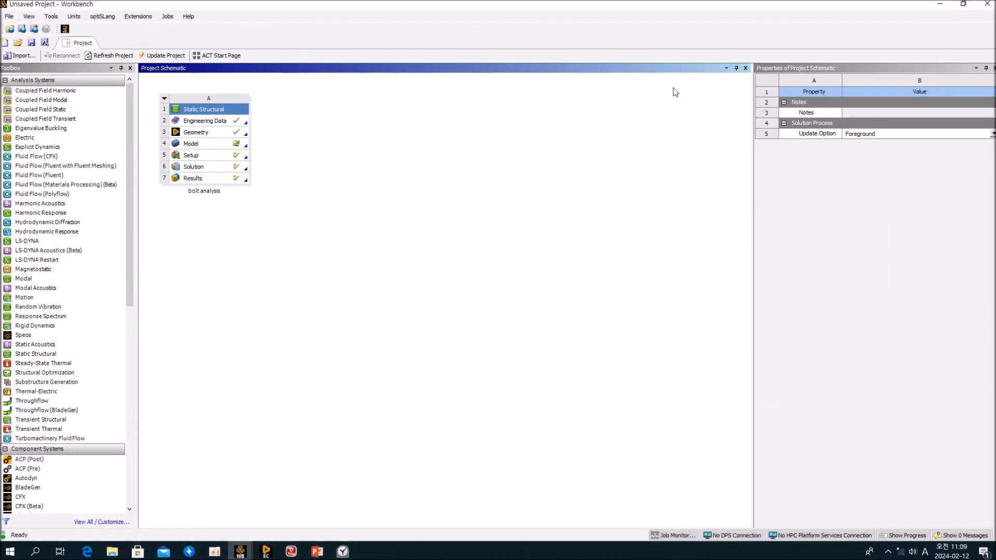
click(226, 149)
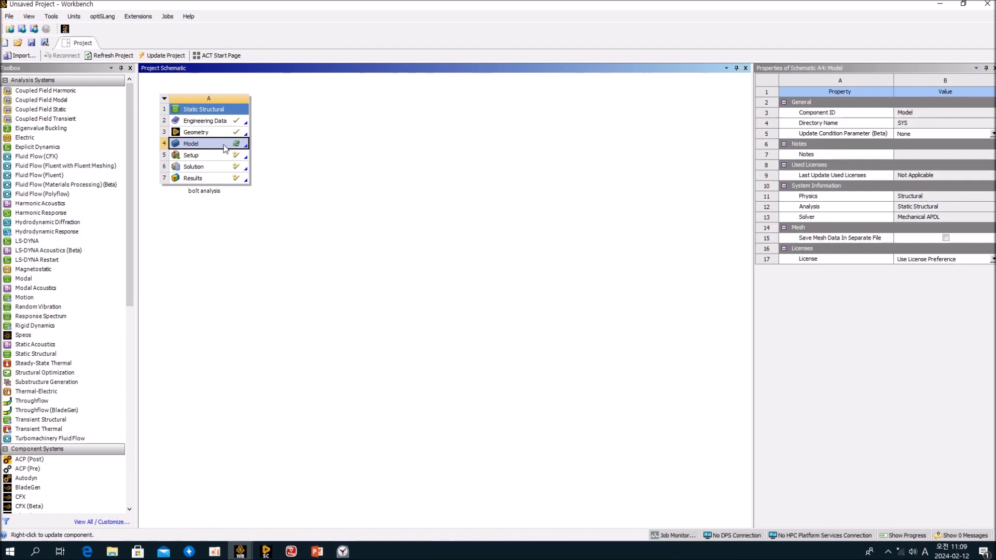
double_click(226, 149)
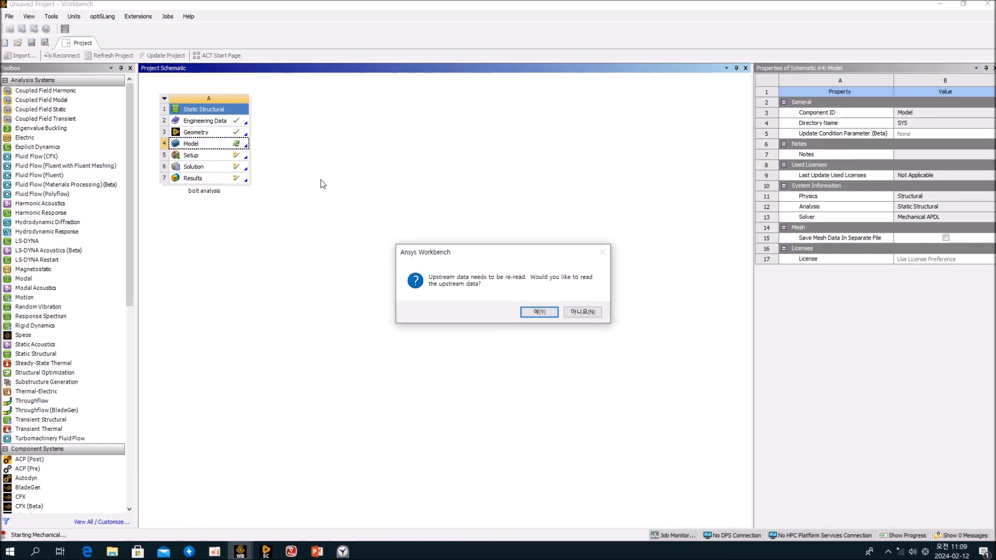
click(549, 311)
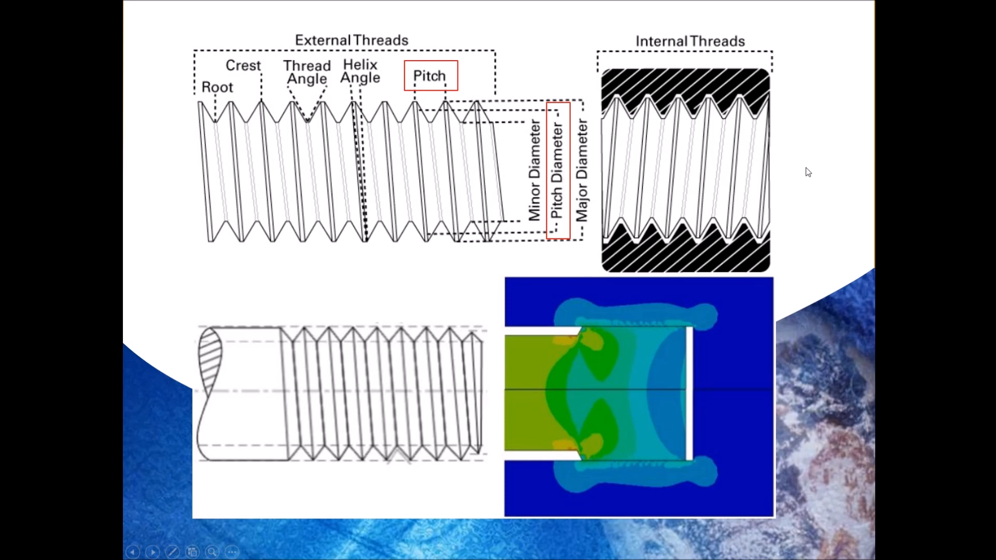
Suppress the C-frame body from a face's context menu, then select Bolt Pretension in the Outline.
key(alt+Tab)
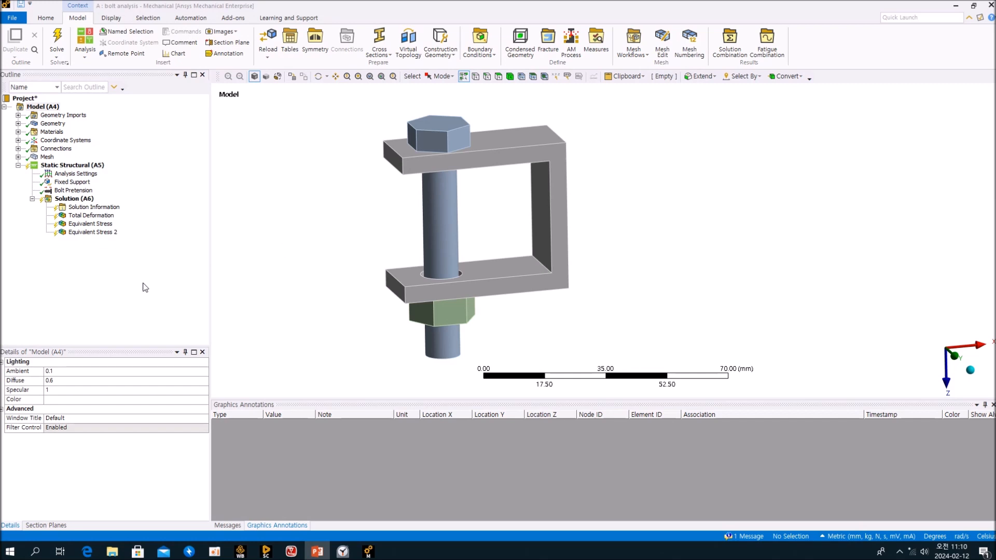
middle_drag(385, 280, 396, 272)
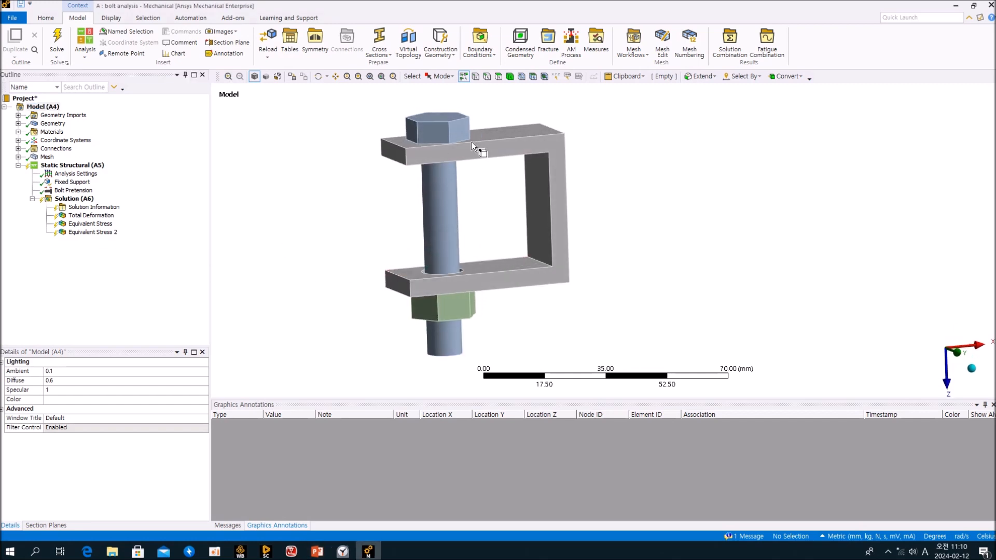
click(488, 148)
right_click(488, 148)
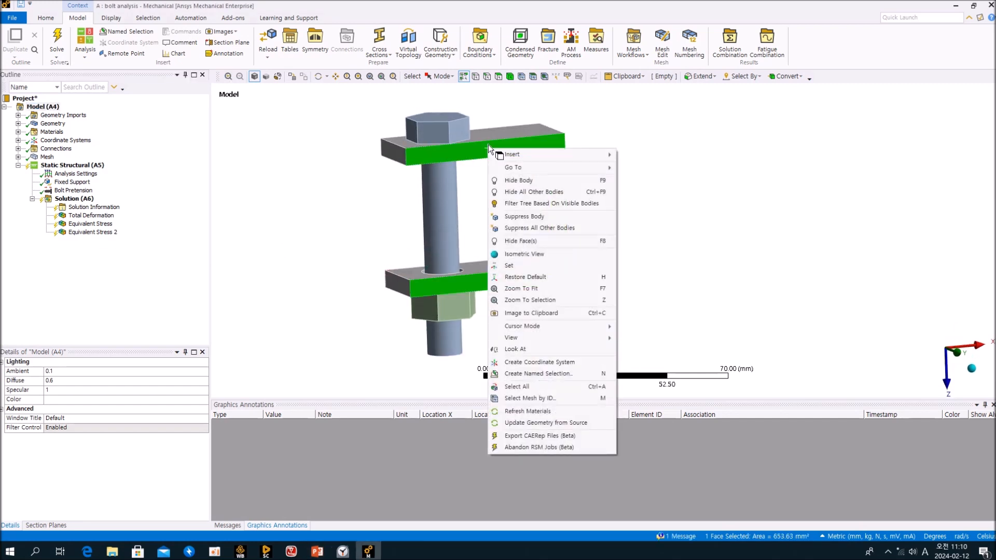
click(597, 136)
click(509, 131)
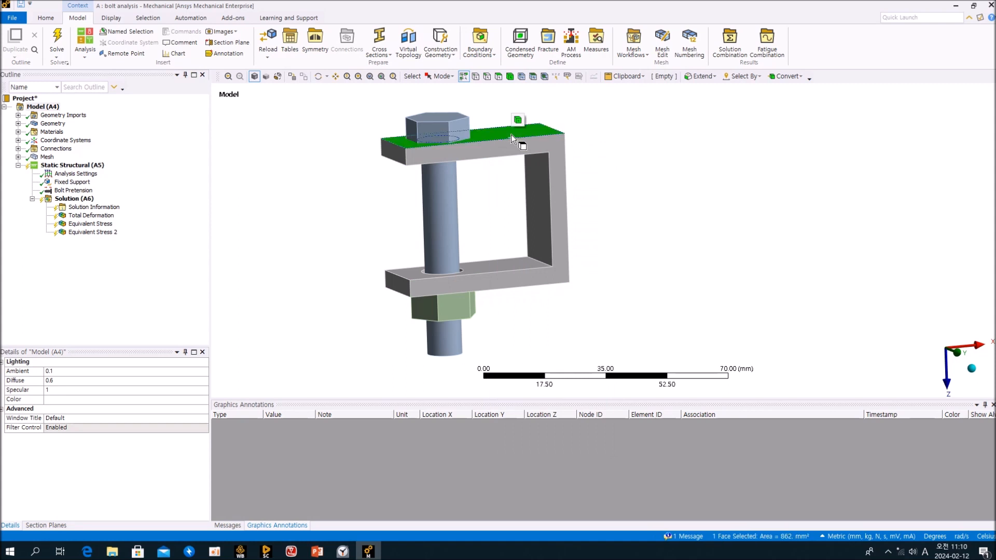
right_click(512, 135)
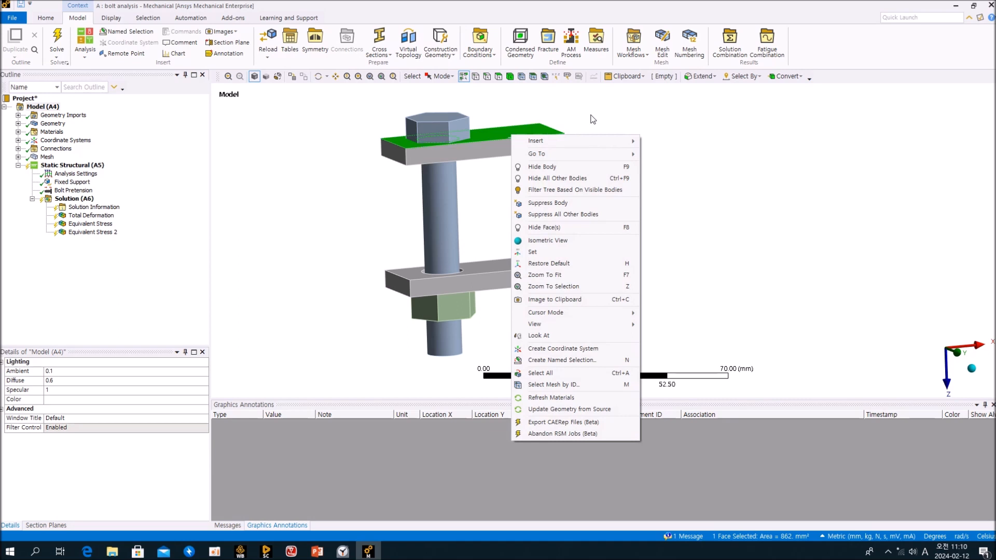
click(596, 116)
click(543, 143)
right_click(543, 142)
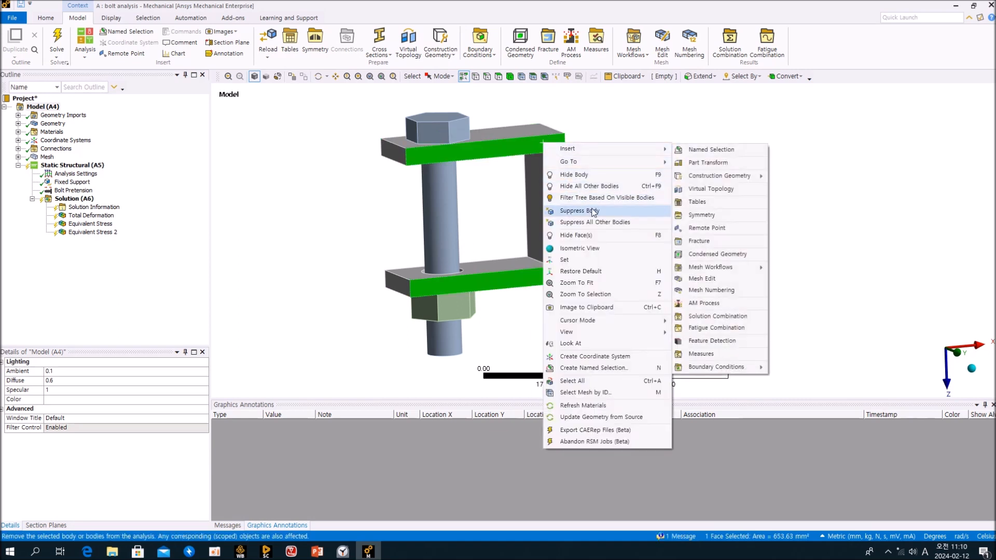
click(648, 212)
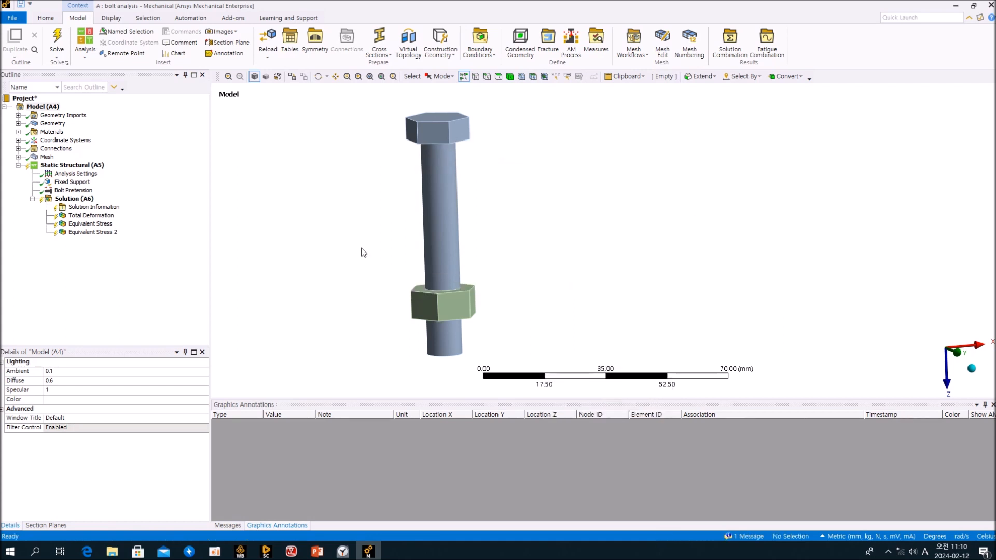
click(147, 284)
click(73, 190)
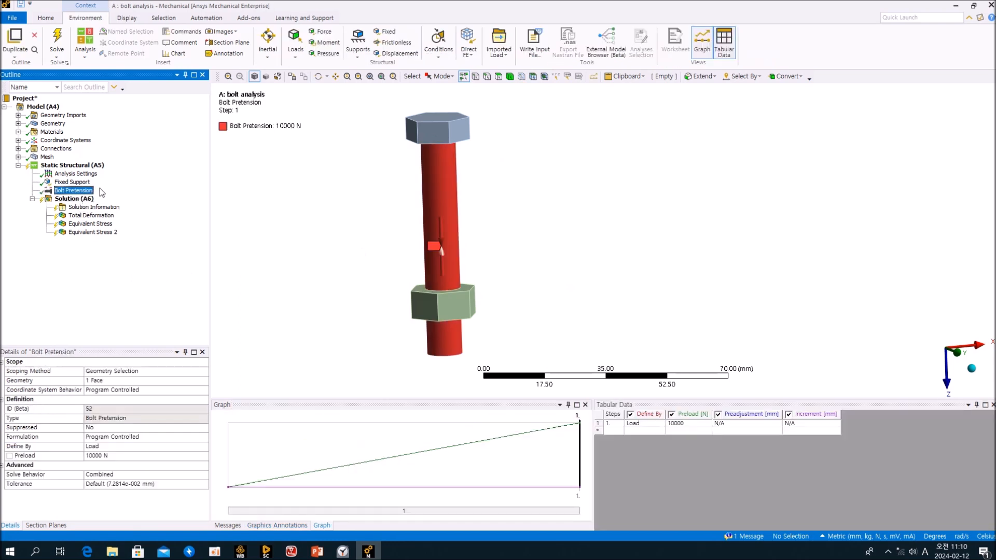
Delete the Bolt Pretension and Fixed Support from Static Structural.
key(Delete)
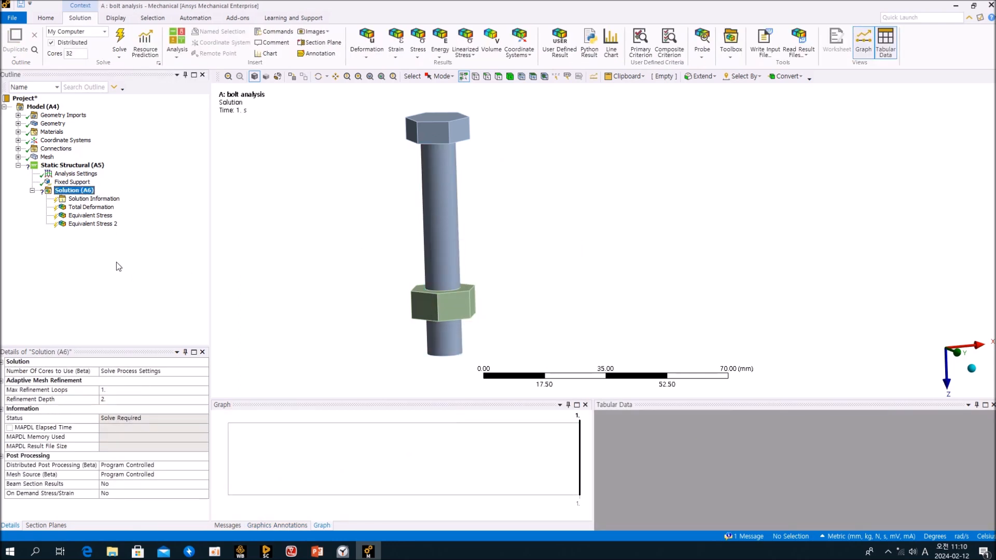
click(118, 266)
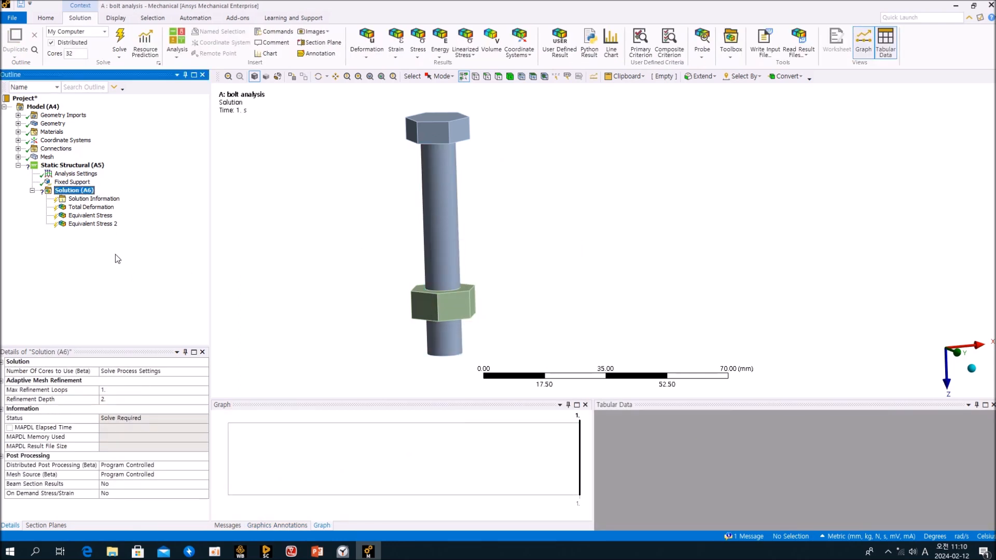
click(72, 182)
click(72, 165)
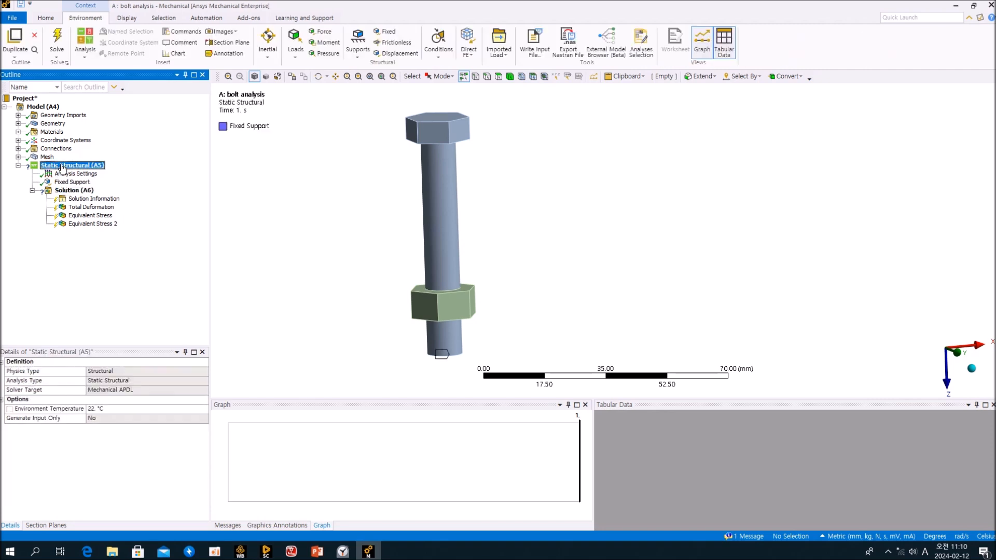
click(72, 182)
key(Delete)
key(Return)
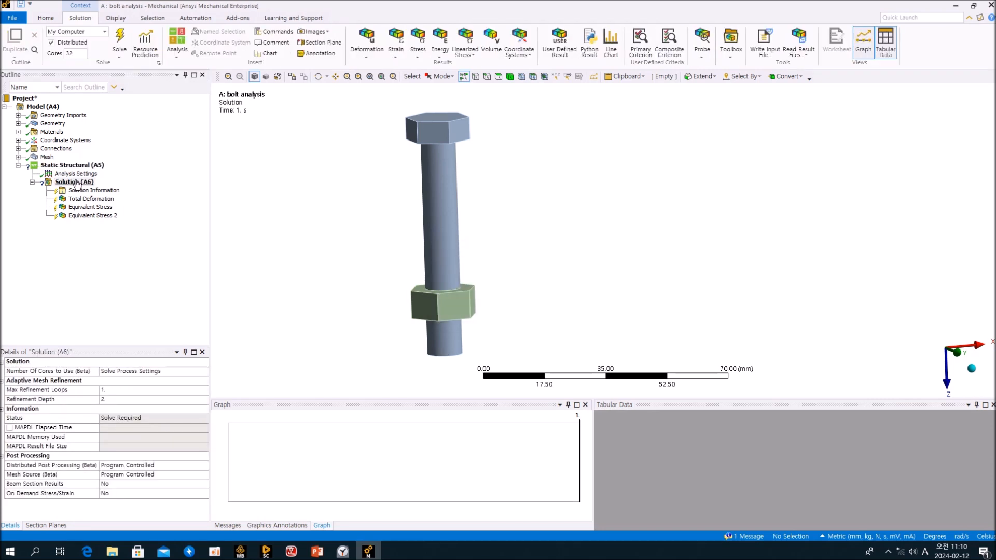
Suppress the MultiZone mesh method under Mesh.
middle_drag(336, 233, 379, 219)
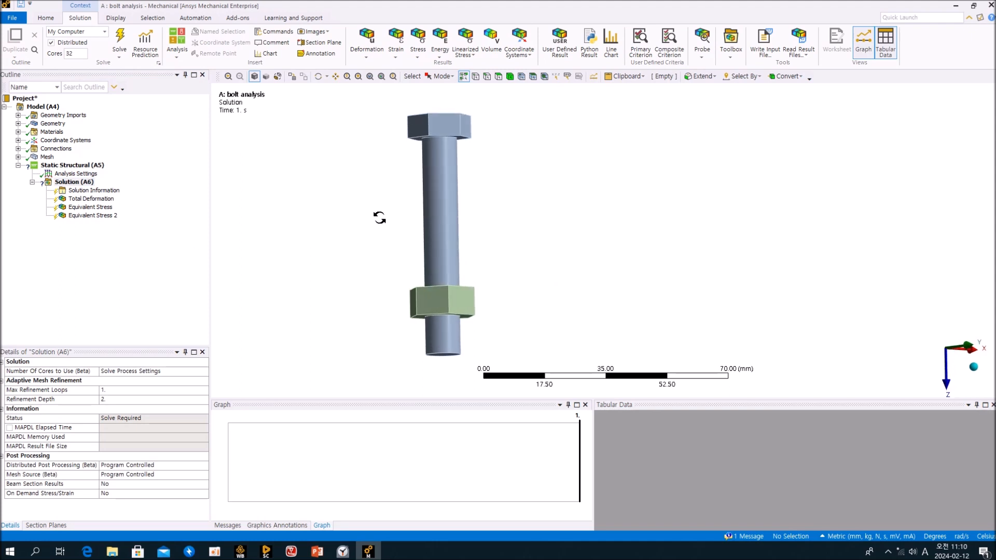
click(45, 158)
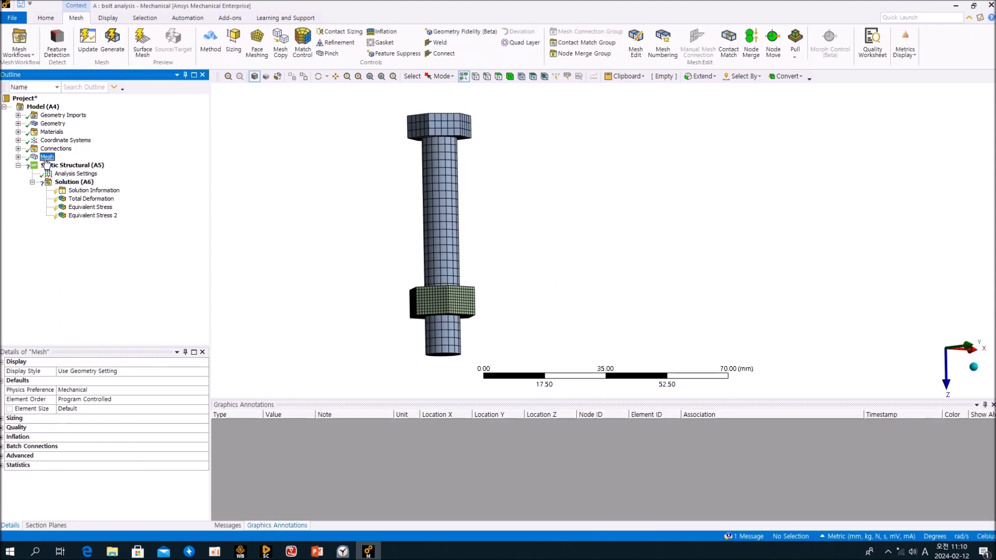
click(18, 158)
click(66, 165)
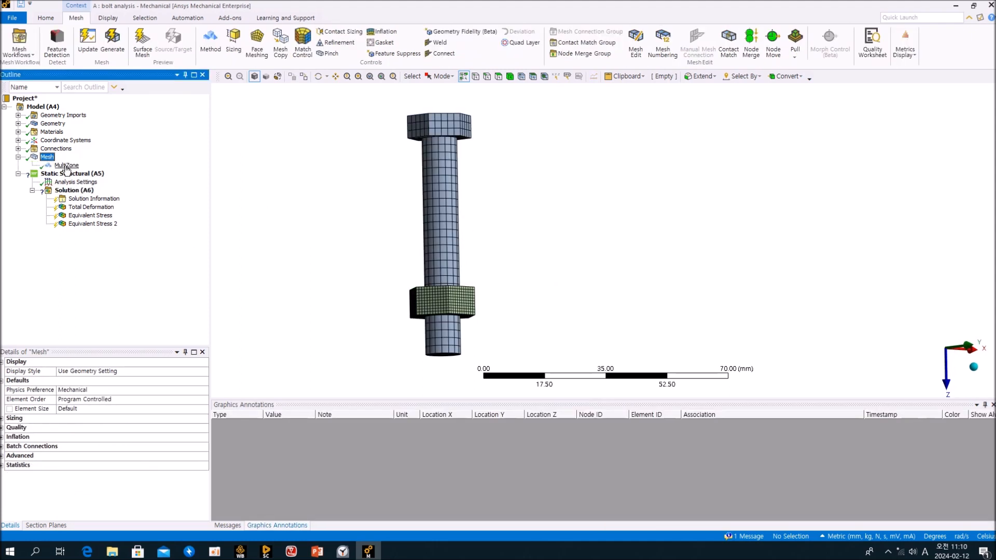
right_click(67, 165)
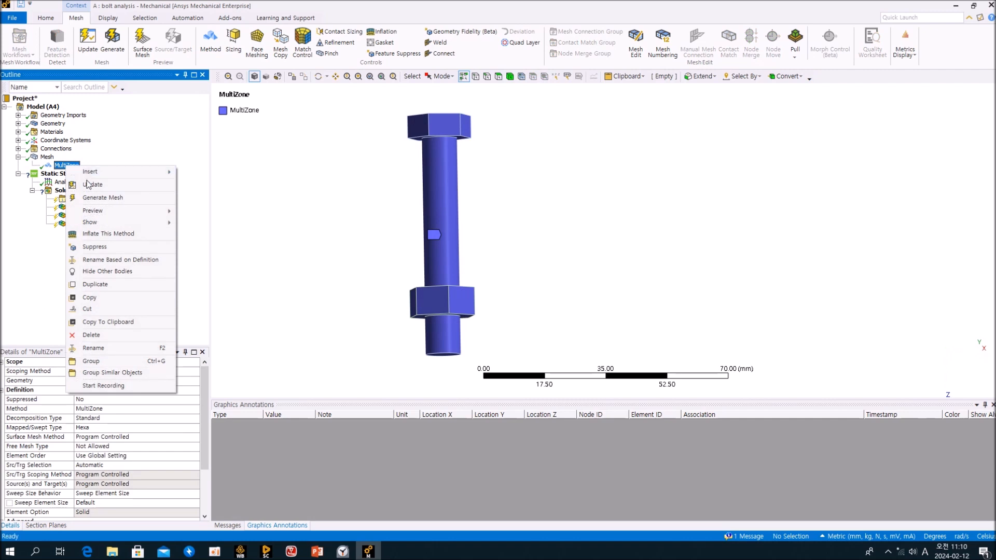
click(108, 247)
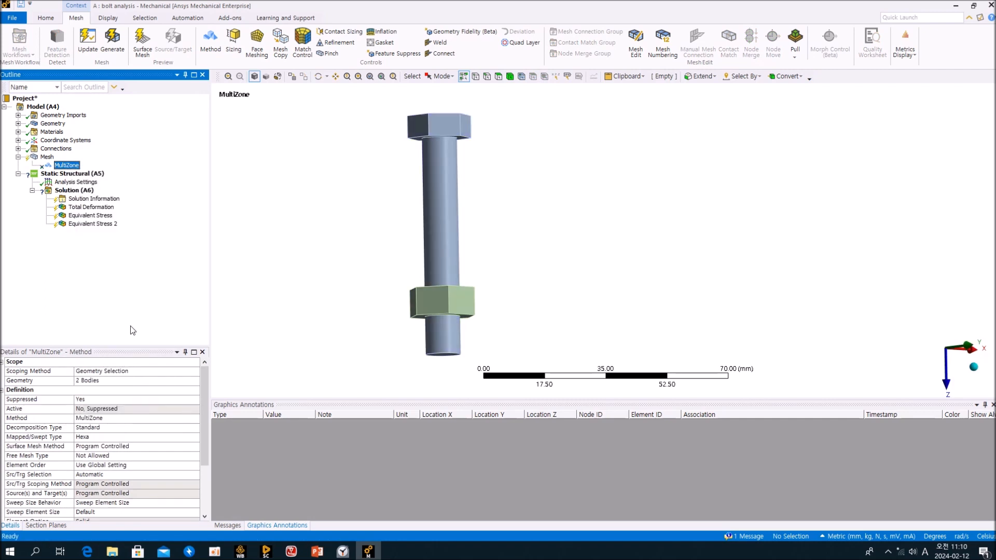
Clear the generated mesh data and confirm with Yes.
click(46, 158)
right_click(43, 159)
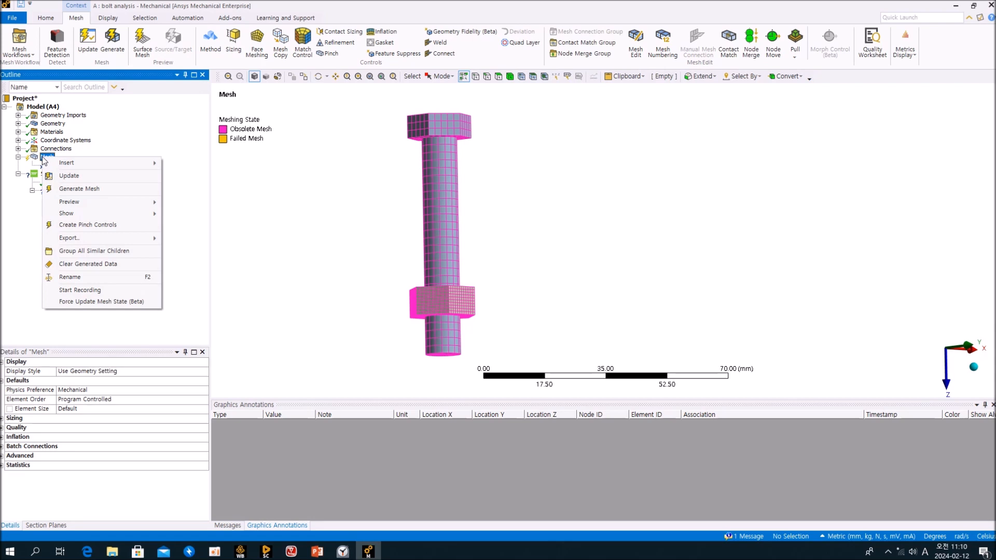
click(98, 264)
click(542, 312)
click(45, 158)
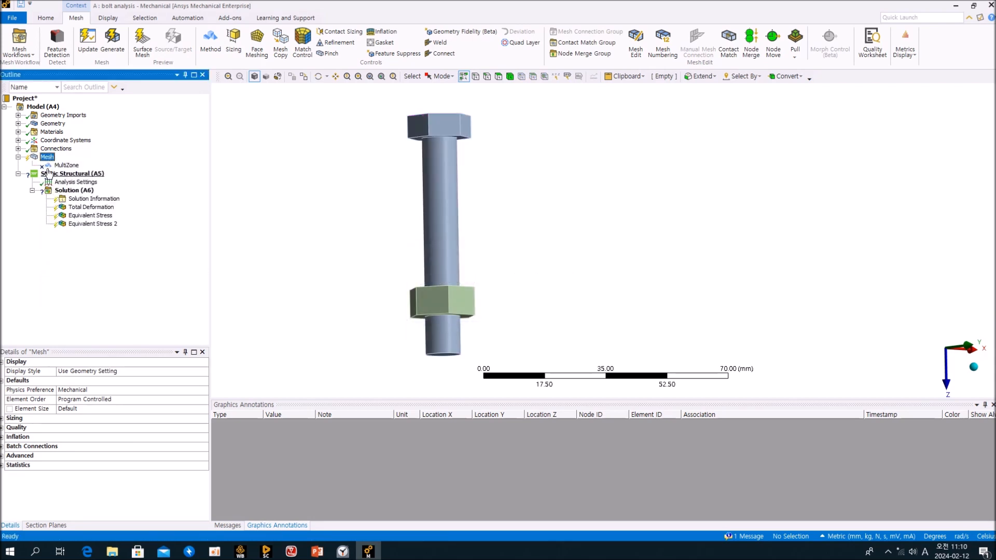
right_click(44, 159)
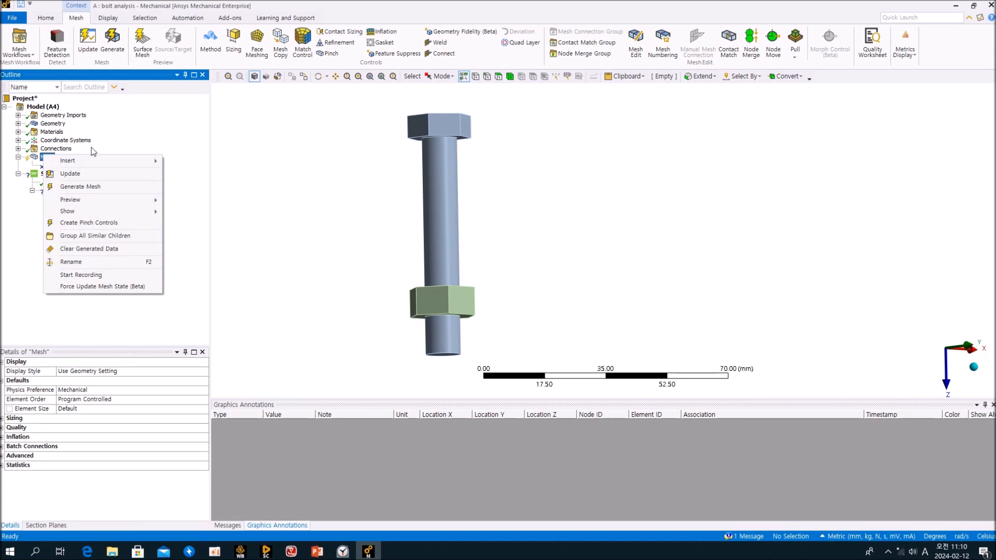
click(144, 143)
middle_drag(419, 195, 419, 218)
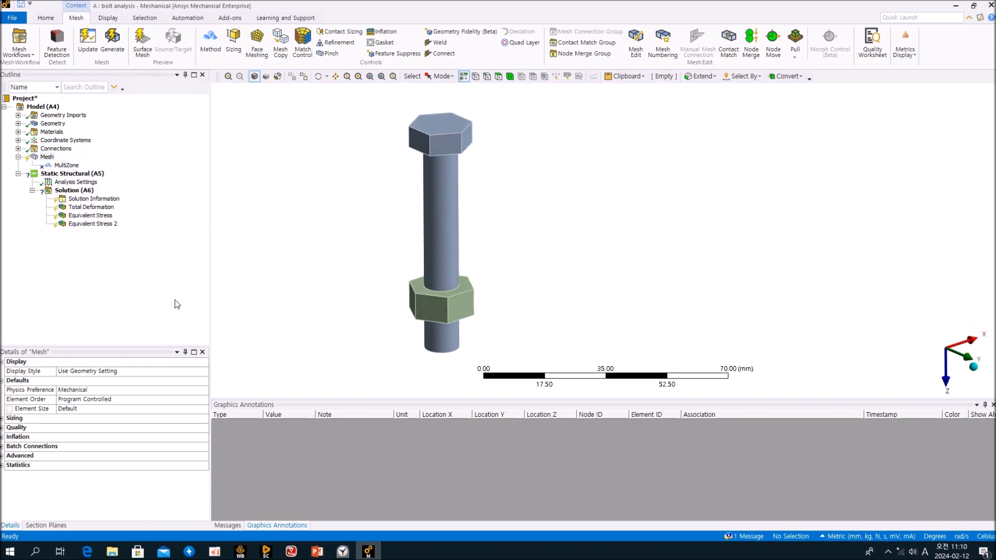
Expand Connections and select Contact Region 3.
click(177, 305)
click(18, 149)
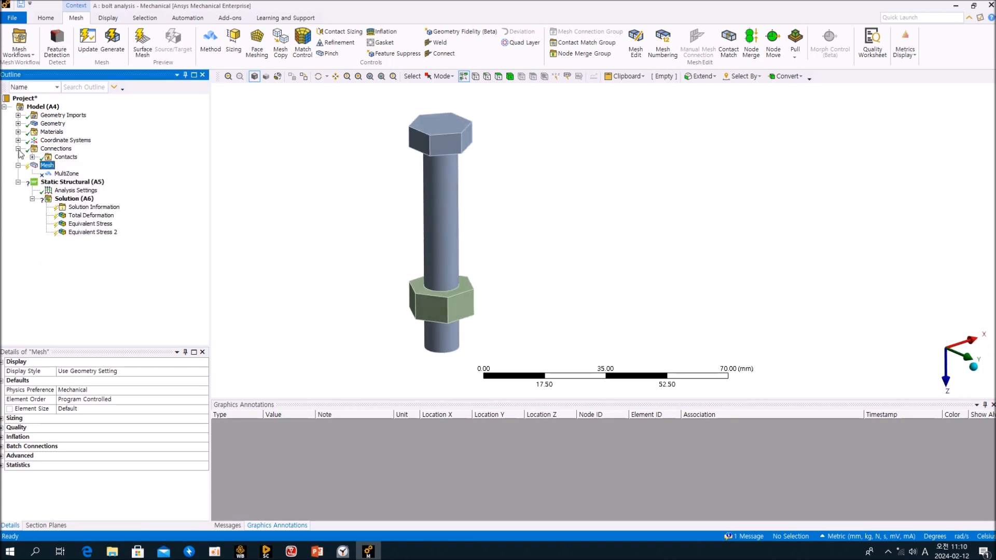
click(32, 157)
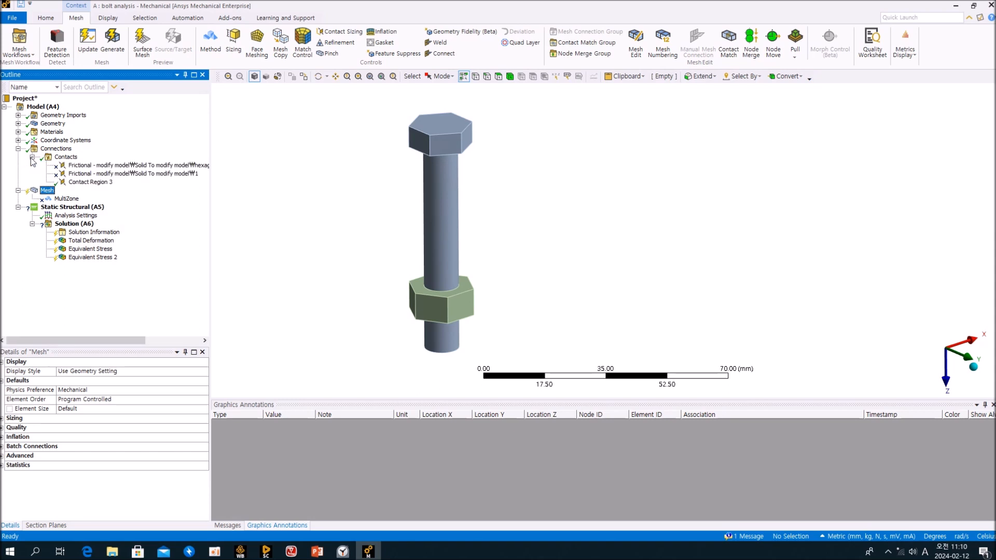
click(89, 183)
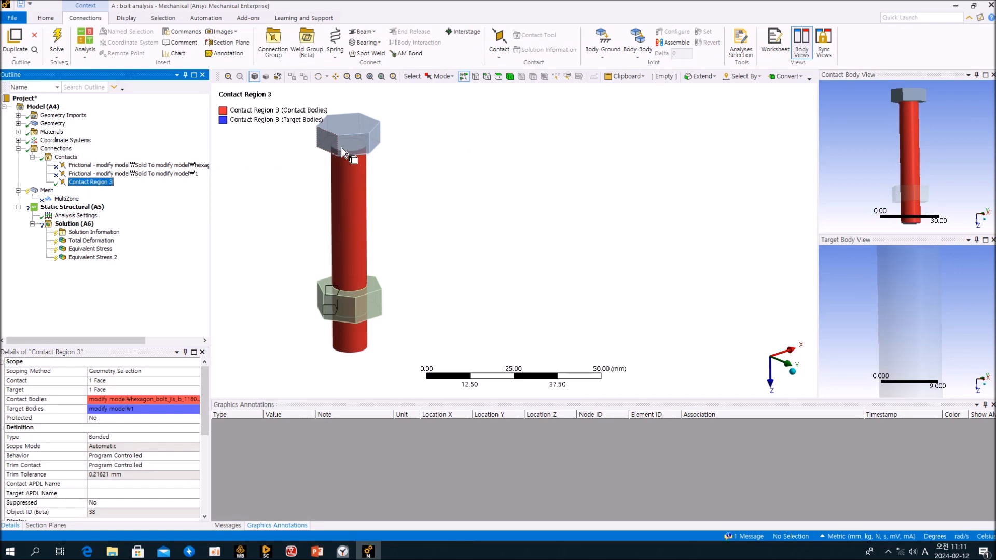
Zoom in around the nut and pick the bolt shaft face to check the contact.
middle_drag(417, 232, 493, 259)
scroll(451, 265, up, 3)
scroll(444, 270, up, 2)
click(404, 181)
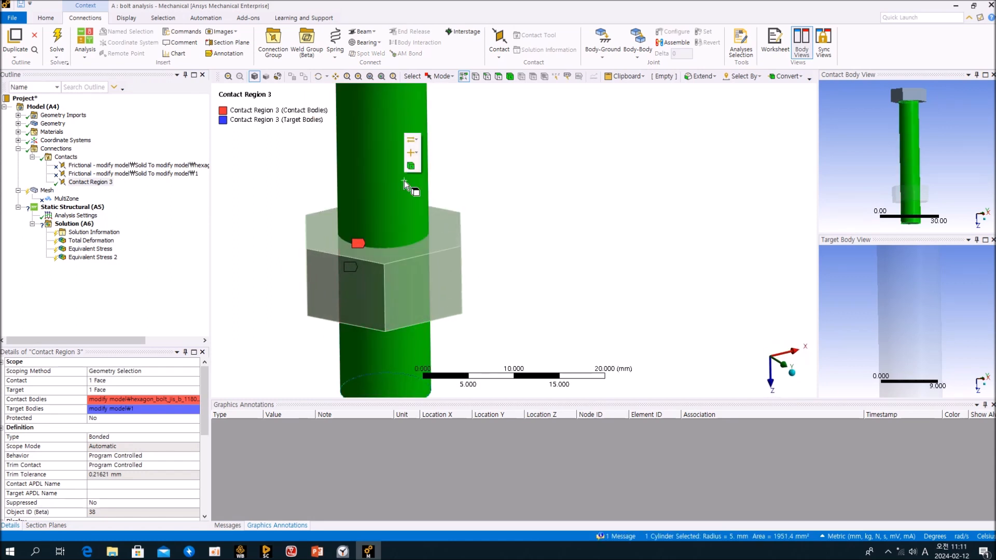
click(403, 204)
click(480, 205)
scroll(484, 207, up, 1)
scroll(484, 208, down, 4)
ctrl+middle_drag(546, 229, 469, 221)
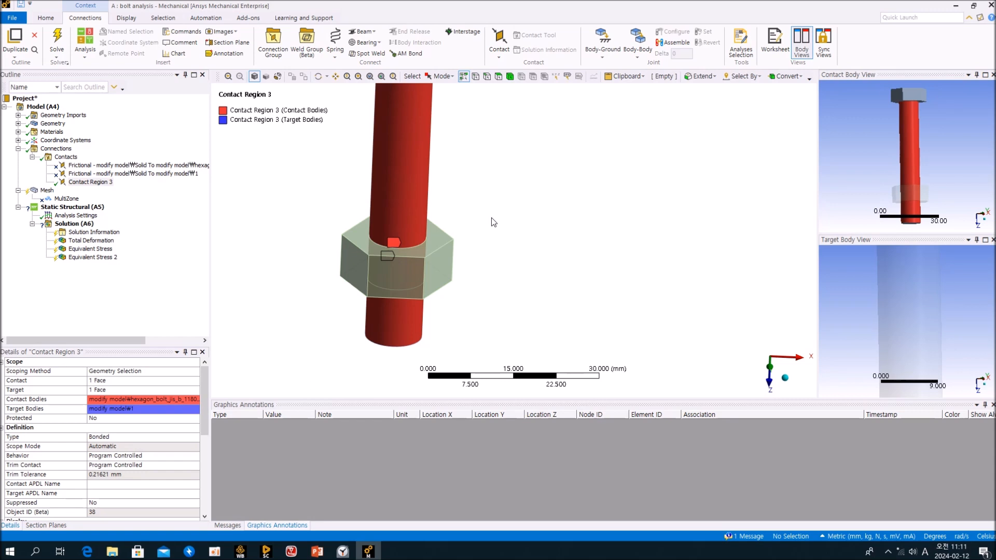
Change Contact Region 3's Contact Geometry Correction from Bolt Thread to None.
click(165, 289)
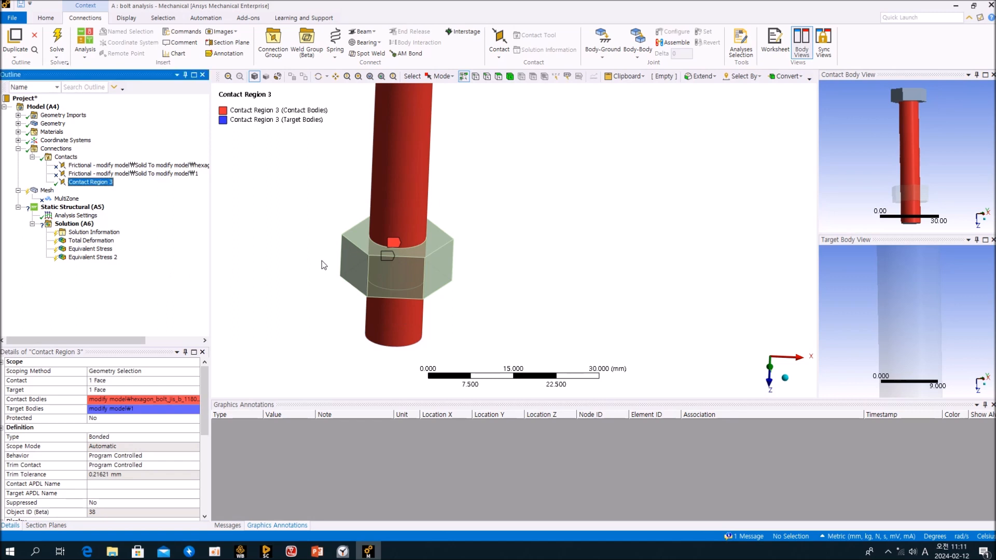
scroll(322, 258, down, 3)
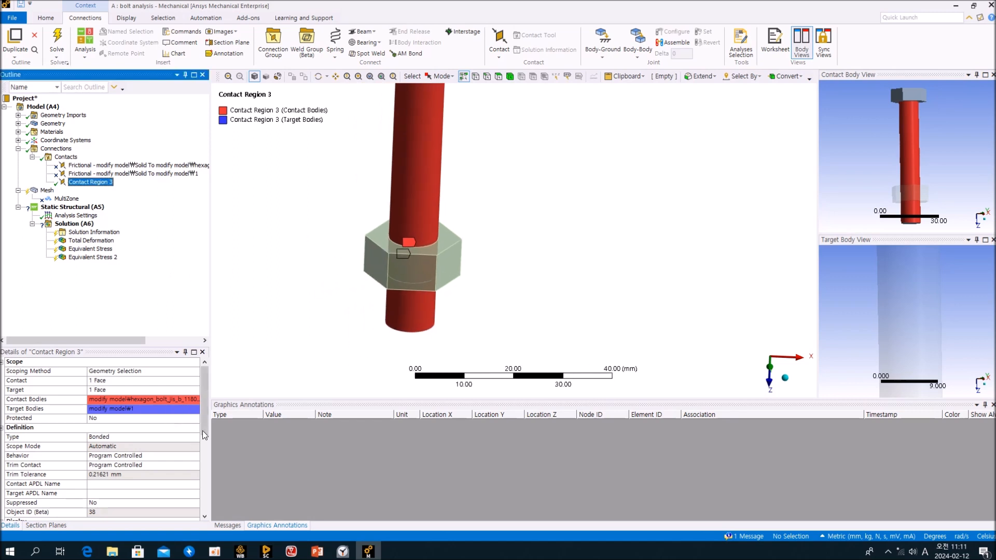
drag(203, 425, 200, 499)
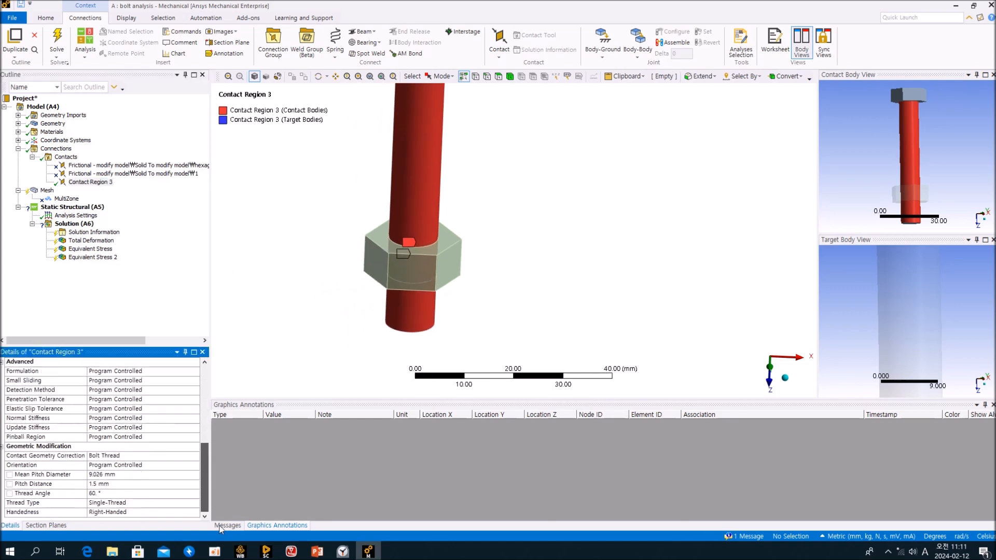
click(197, 458)
click(198, 457)
click(166, 466)
Suppress Contact Region 3 and generate the mesh.
click(151, 290)
middle_drag(260, 273, 319, 270)
click(172, 219)
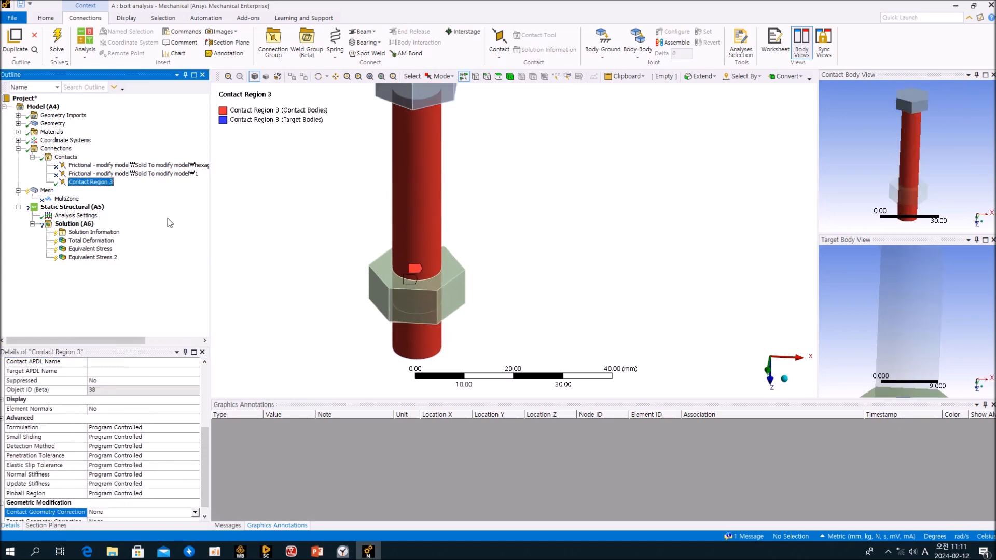
right_click(100, 183)
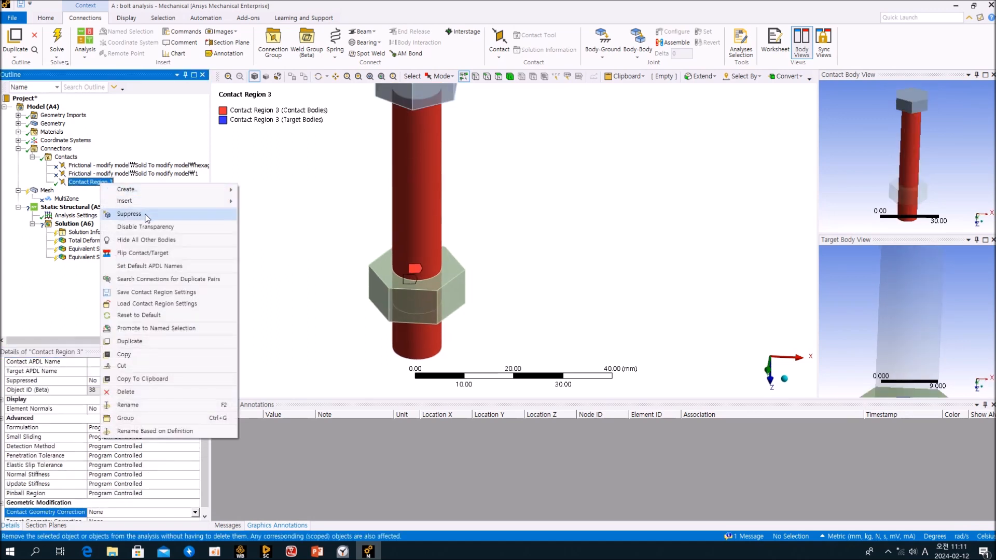
click(130, 215)
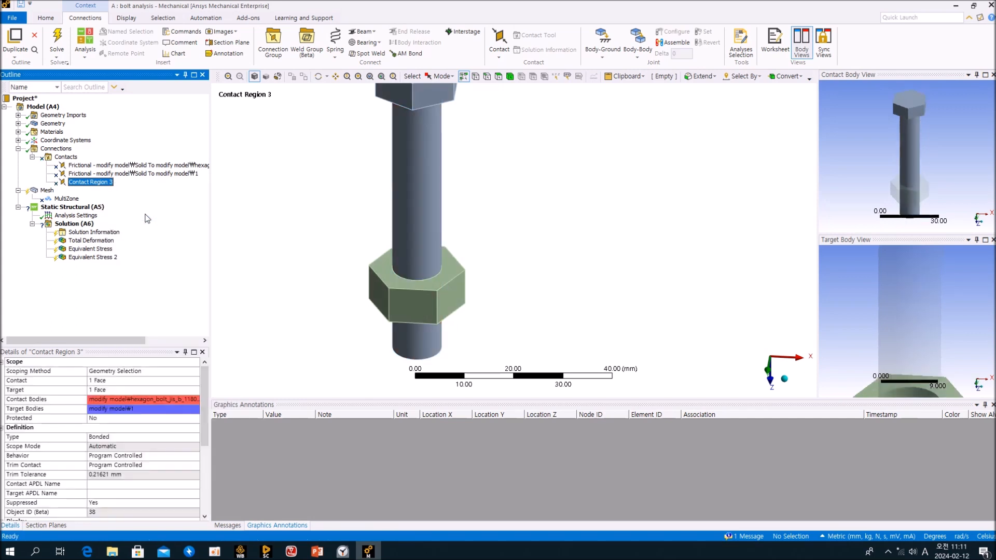
right_click(45, 193)
click(87, 218)
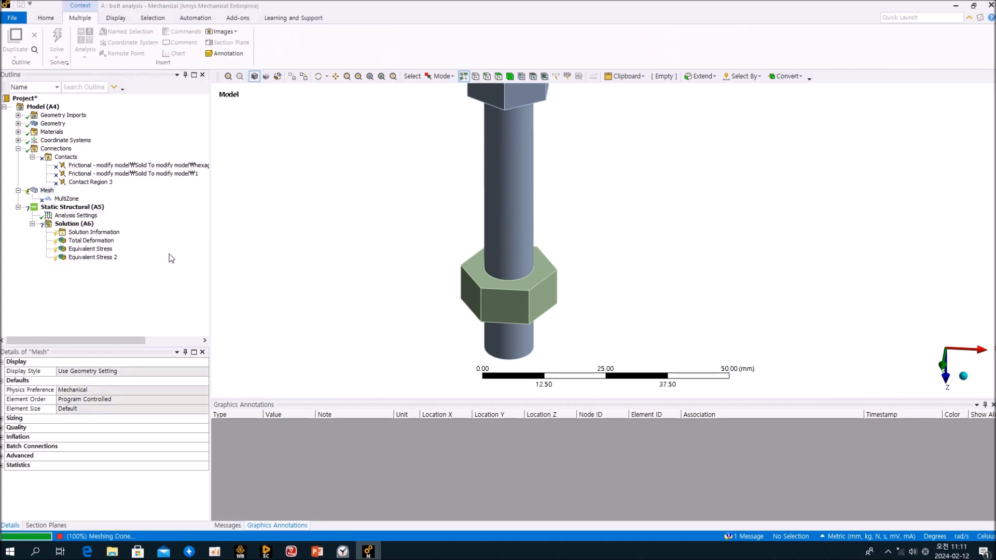
Orbit the meshed model to inspect the bolt shank and nut mesh.
middle_drag(409, 213, 371, 250)
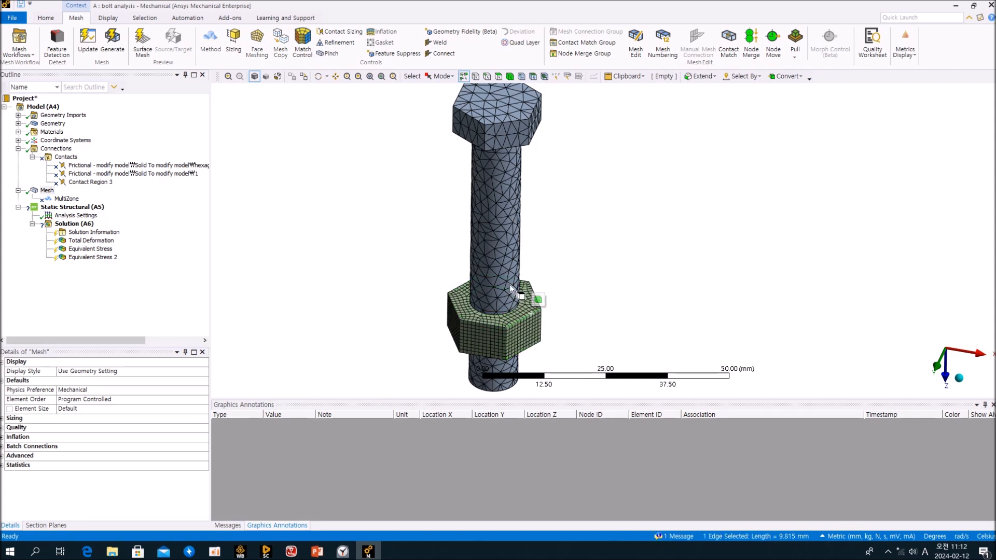
click(503, 252)
middle_drag(577, 251, 557, 249)
scroll(557, 250, up, 2)
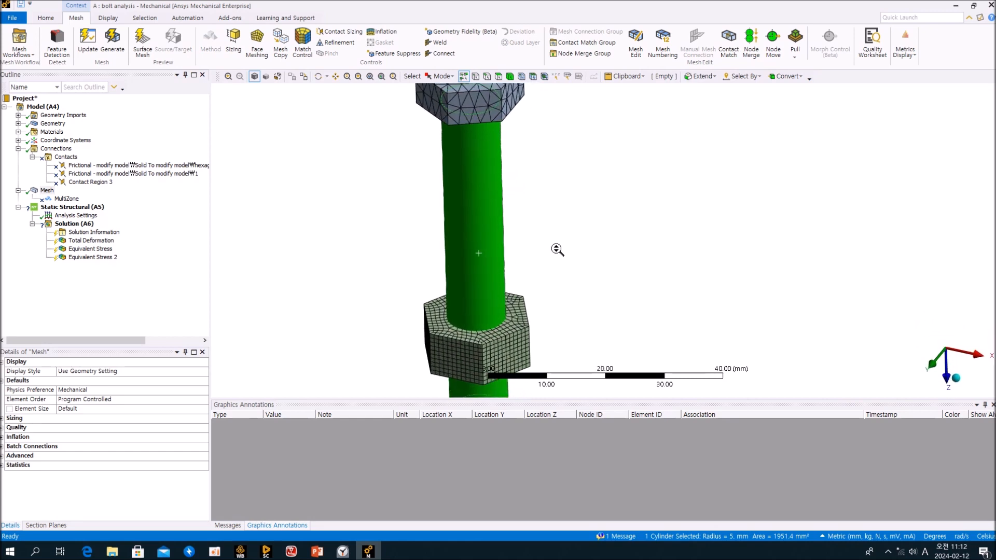
click(552, 238)
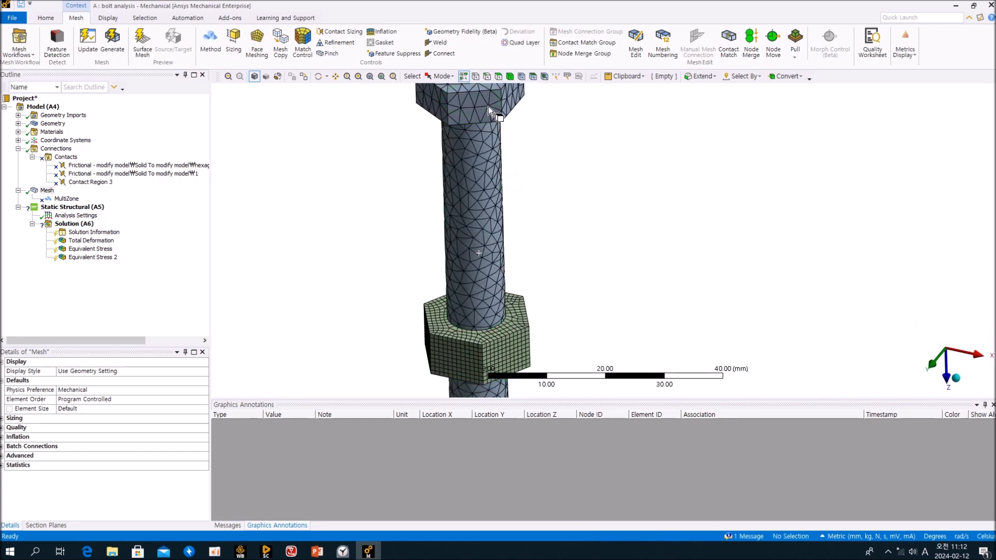
middle_drag(543, 211, 556, 247)
Unsuppress the MultiZone control, then delete it and confirm.
click(170, 294)
click(63, 199)
right_click(63, 201)
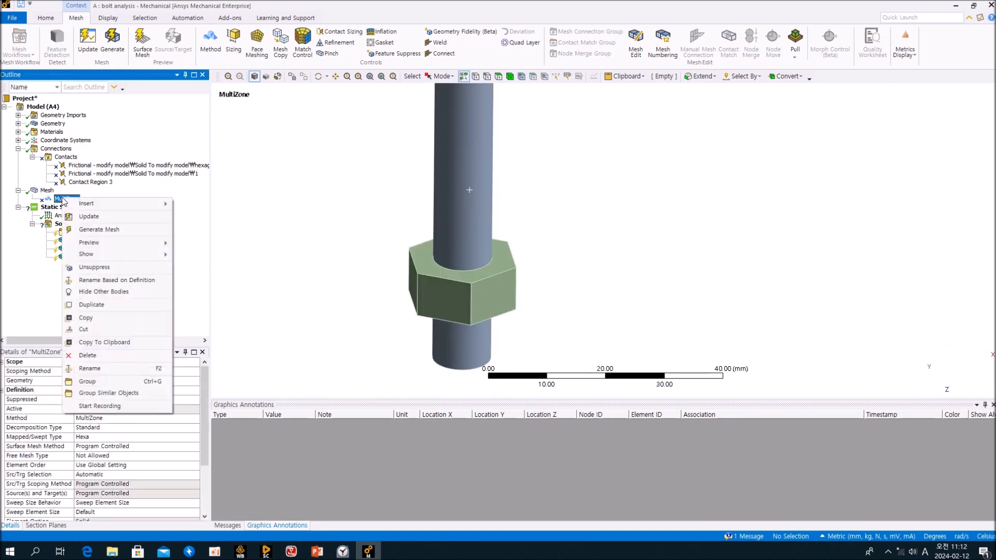
click(114, 268)
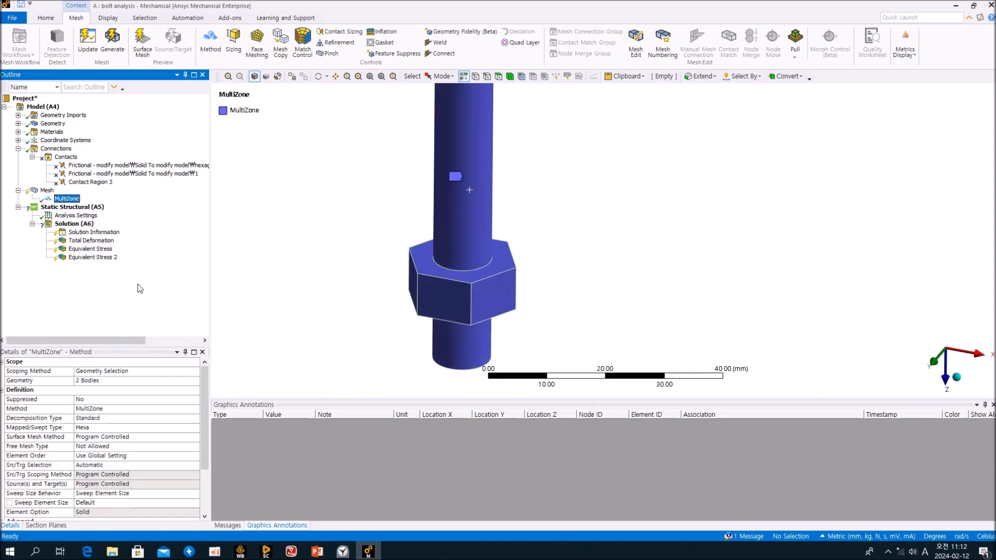
click(64, 200)
key(Delete)
key(Return)
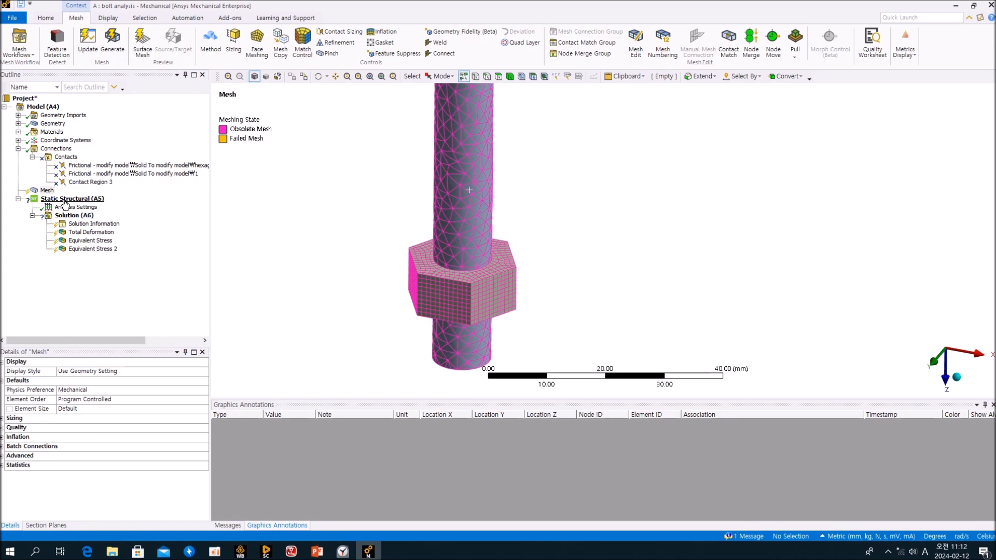
click(168, 305)
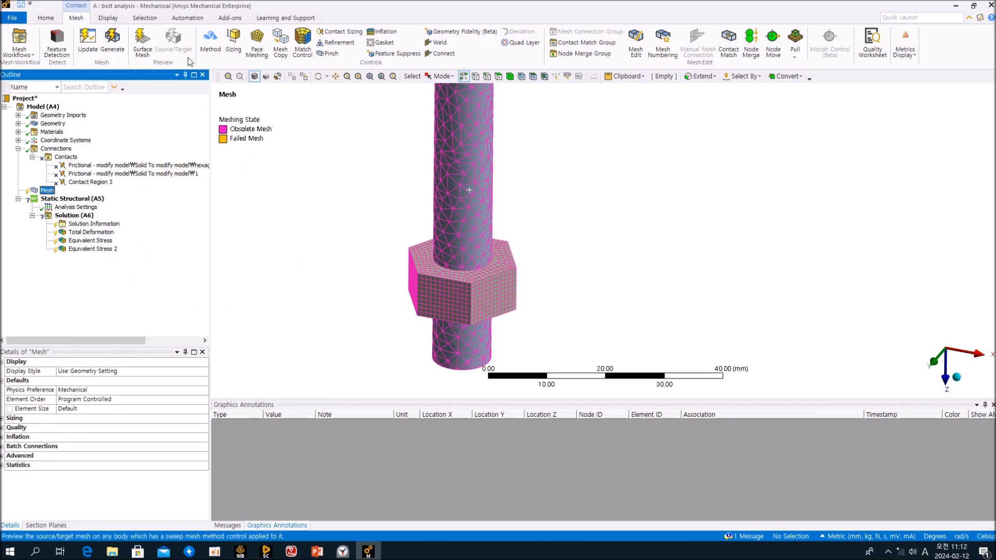
Insert a mesh Method scoped to the bolt body and set it to MultiZone.
click(207, 46)
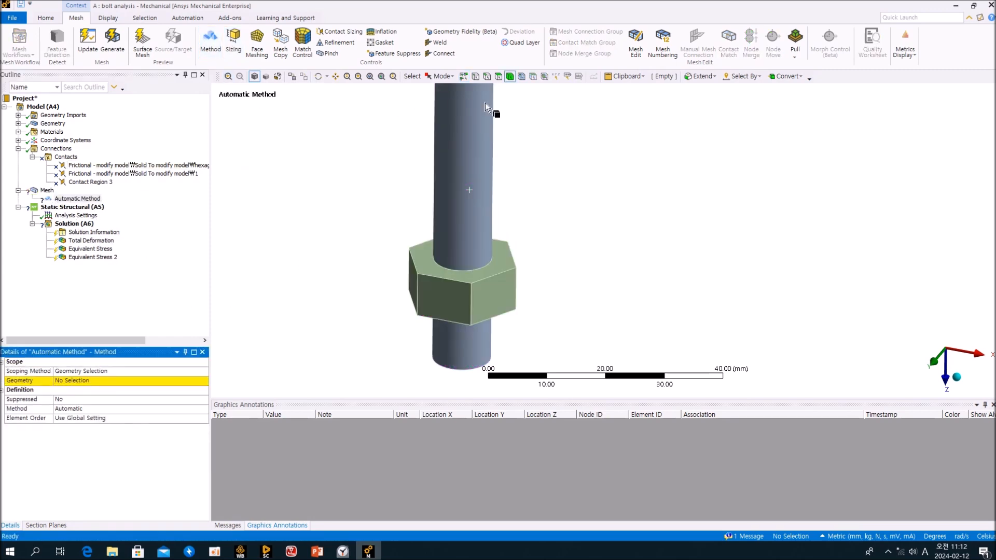
click(473, 154)
click(69, 382)
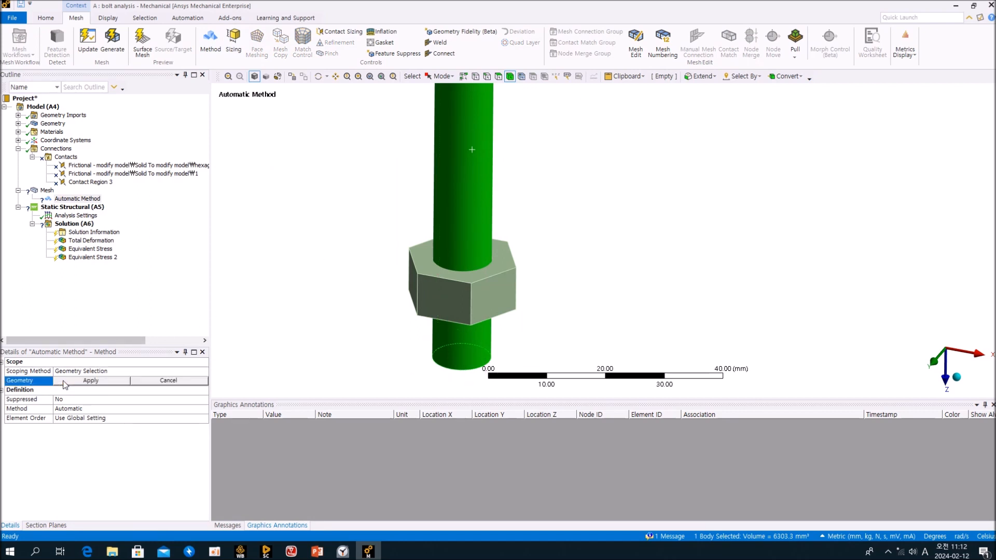
click(69, 382)
click(107, 409)
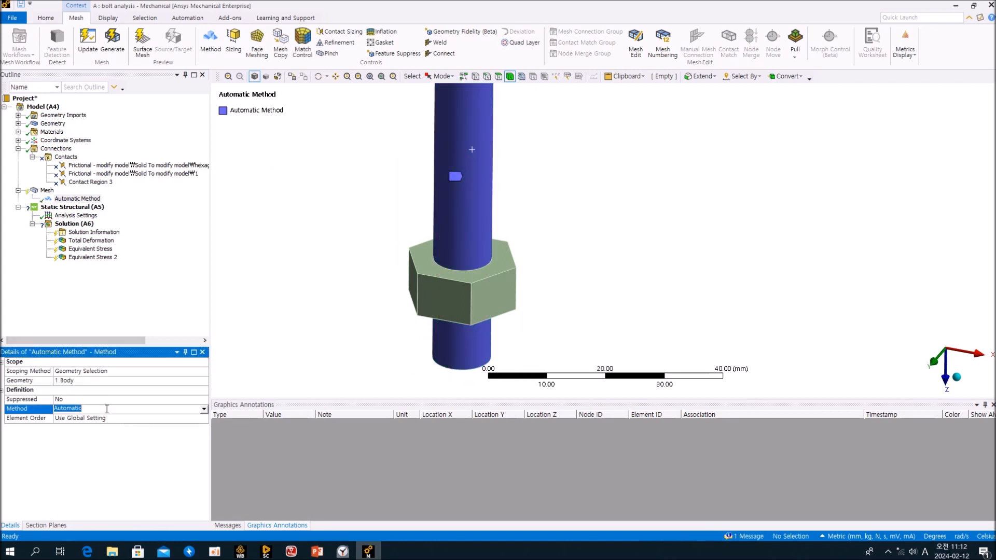
click(204, 411)
click(95, 445)
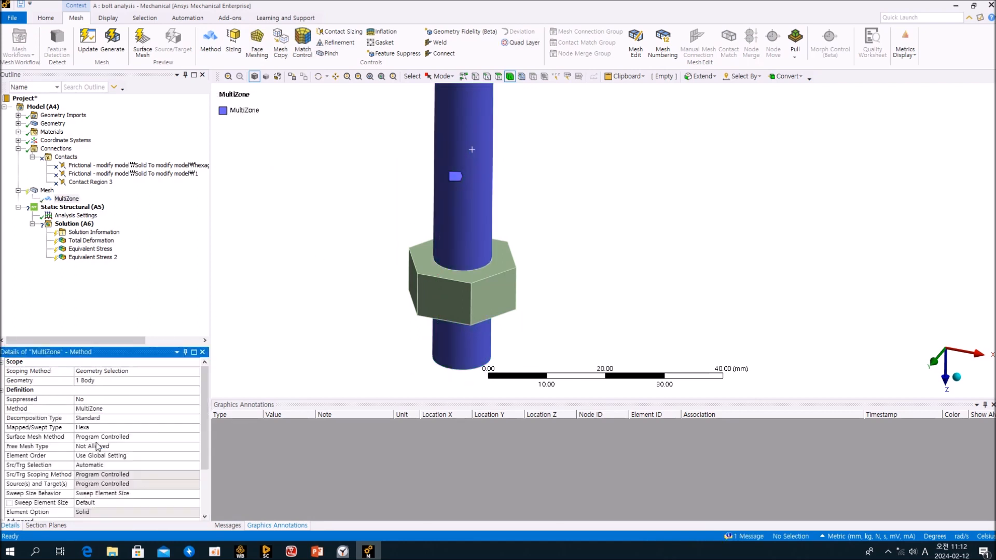
click(165, 276)
Update the mesh using the new MultiZone method.
ctrl+middle_drag(349, 187, 357, 287)
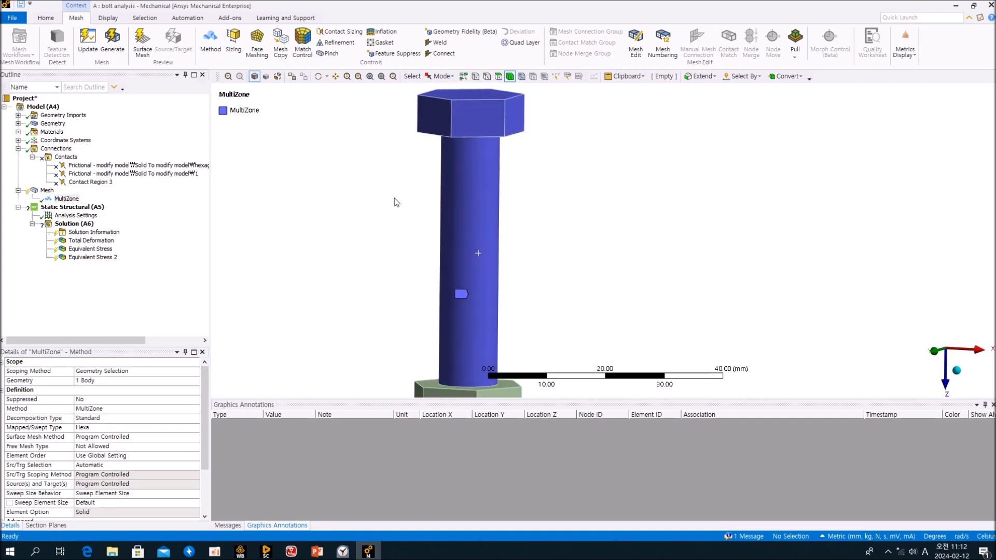
middle_drag(556, 162, 499, 155)
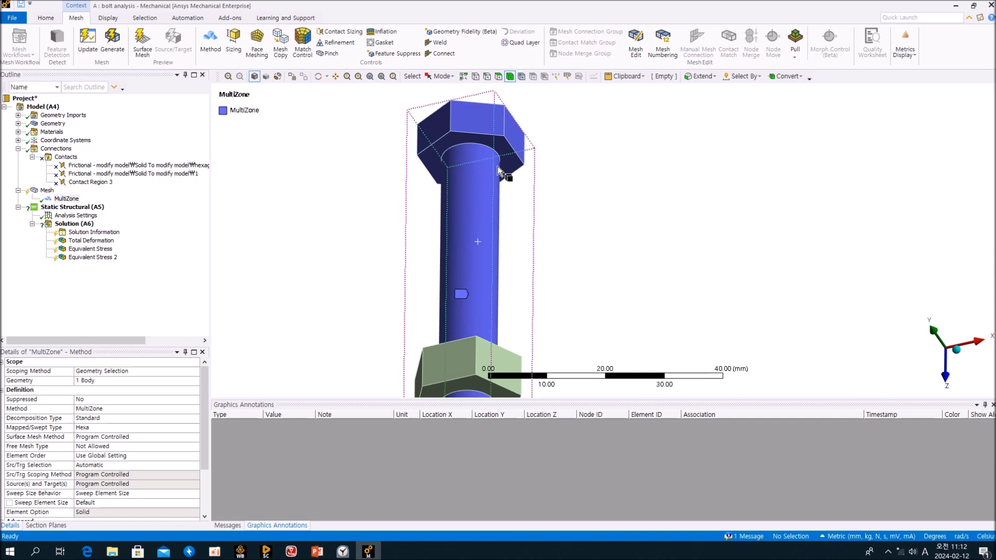
middle_drag(484, 157, 524, 222)
middle_drag(520, 245, 518, 255)
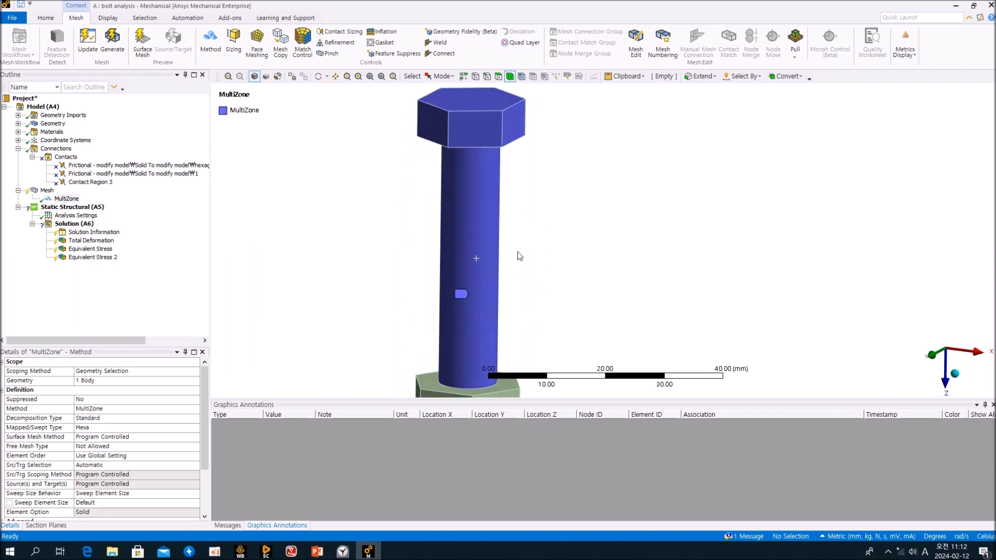
click(127, 302)
click(47, 191)
right_click(42, 191)
click(96, 208)
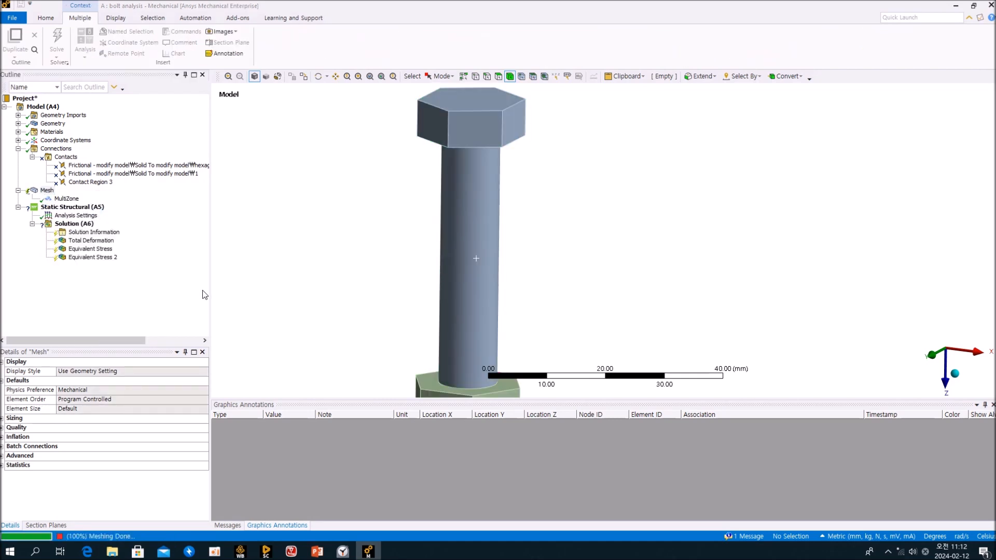
Inspect the hex head's new mesh, check Contact Region 3, and select Static Structural (A5).
middle_drag(582, 211, 563, 238)
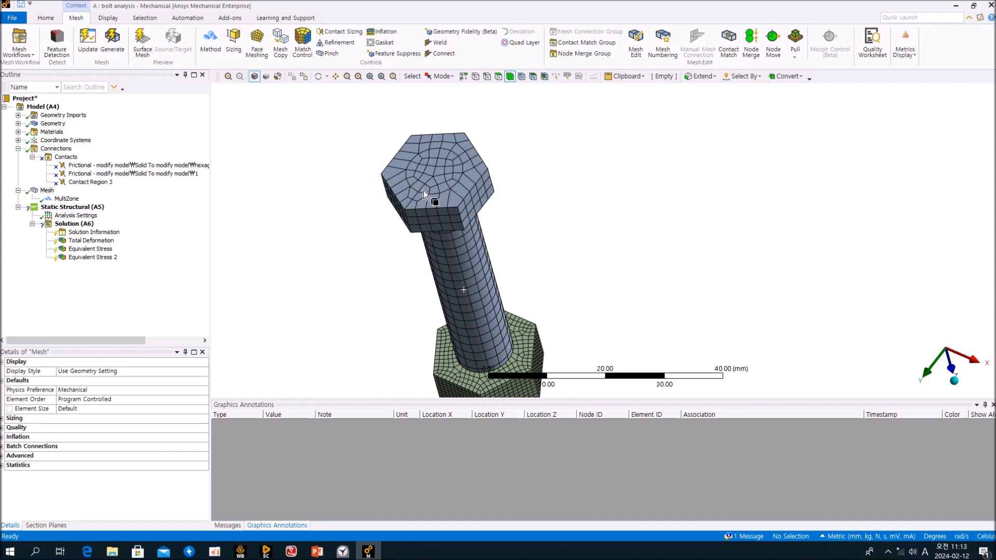
middle_drag(441, 210, 534, 253)
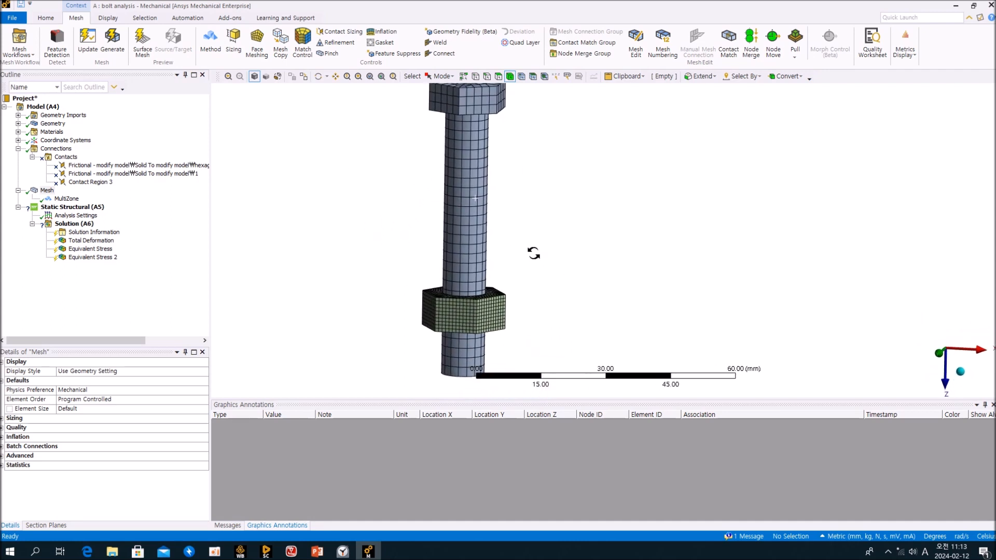
click(145, 328)
click(96, 207)
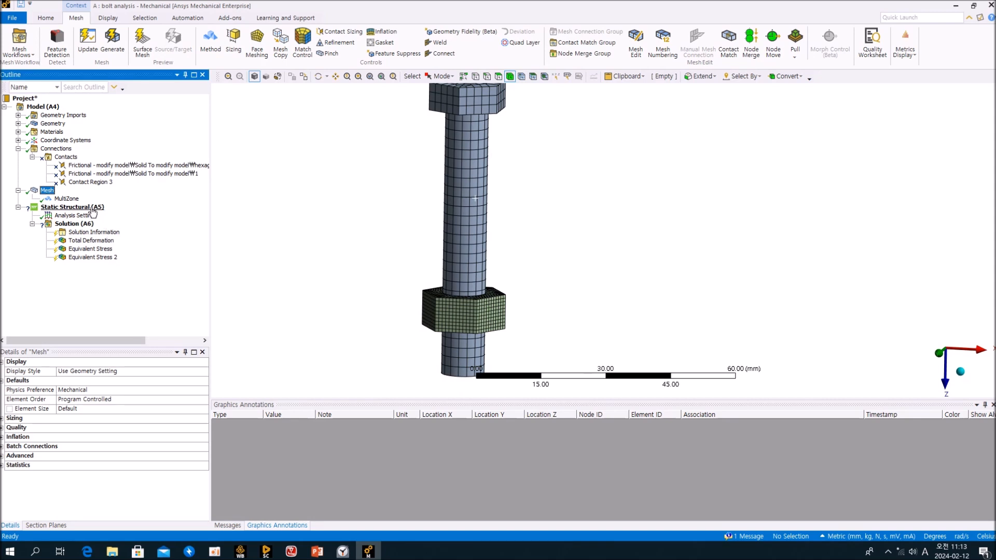
click(77, 185)
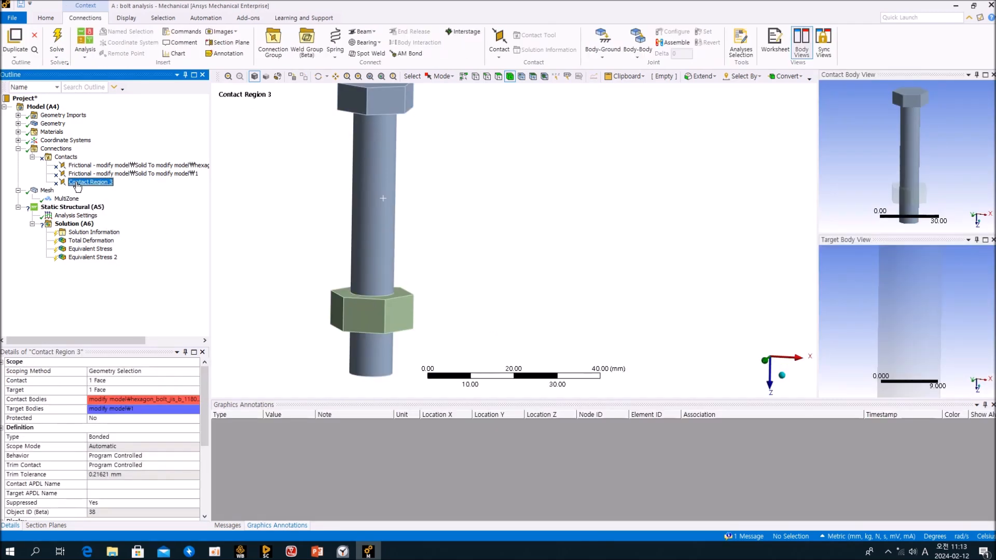
click(86, 209)
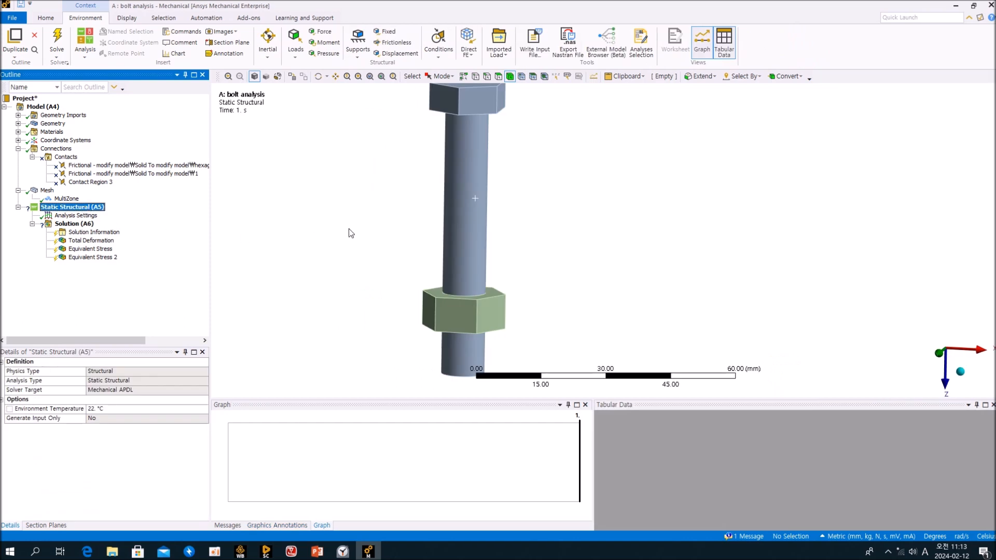
Apply a Fixed Support to the nut's end face and insert a Displacement load.
click(387, 31)
middle_drag(418, 344, 482, 330)
click(482, 330)
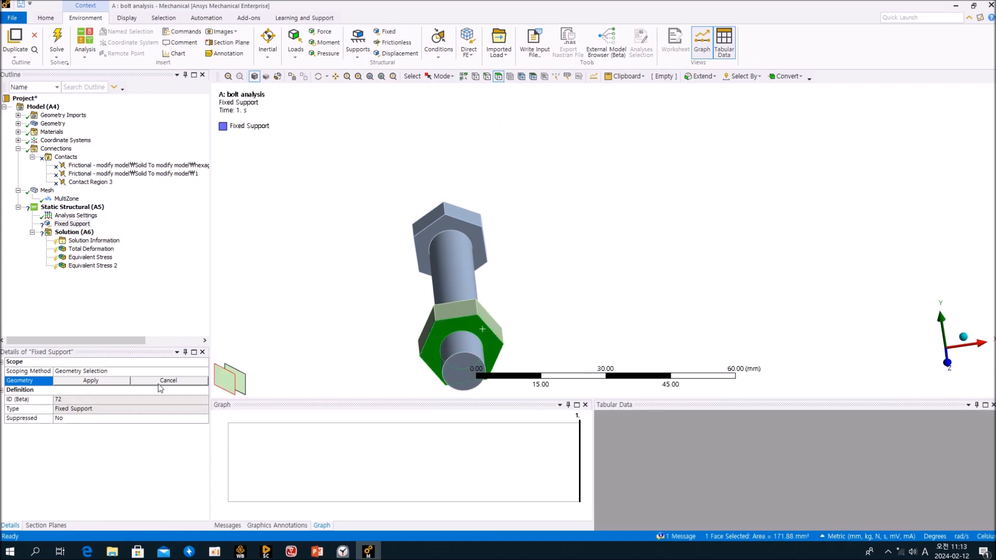
click(104, 382)
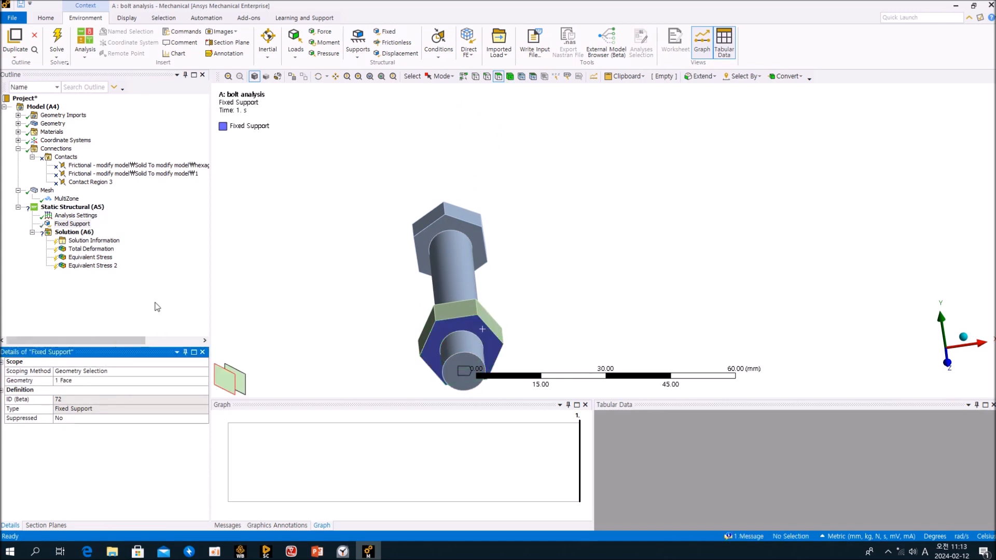
middle_drag(363, 261, 362, 322)
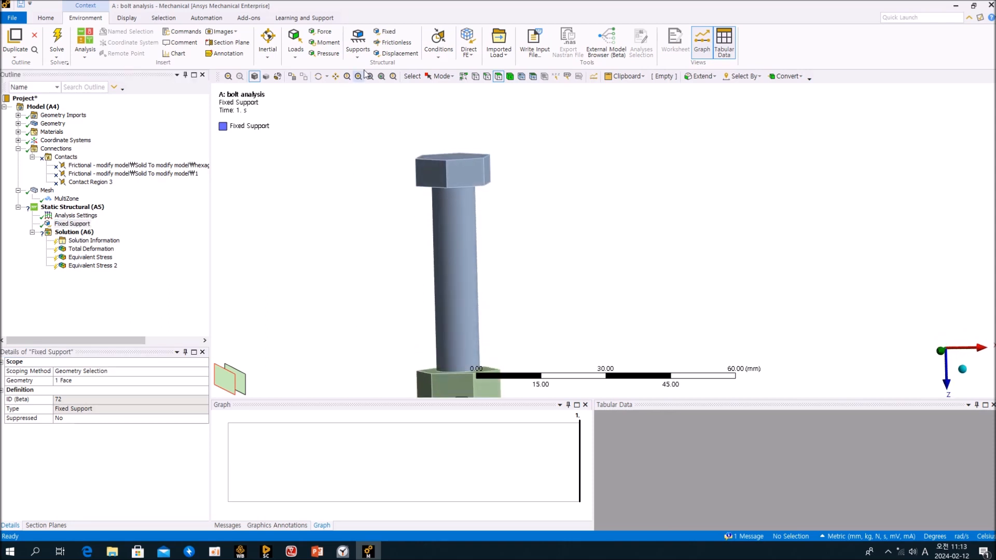
click(395, 53)
middle_drag(463, 178, 458, 156)
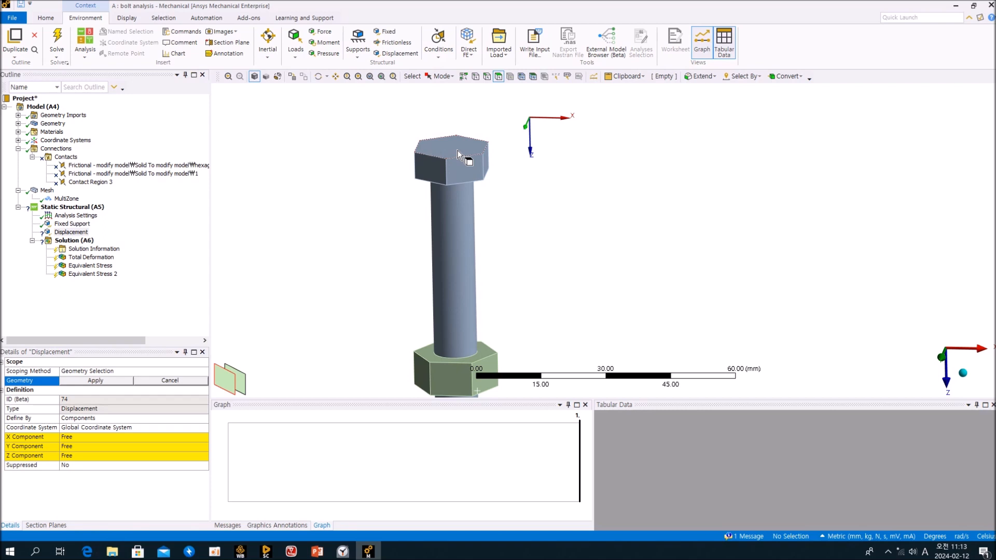
Scope the Displacement to the bolt head's top face with an X component of 5 mm.
click(458, 149)
click(104, 381)
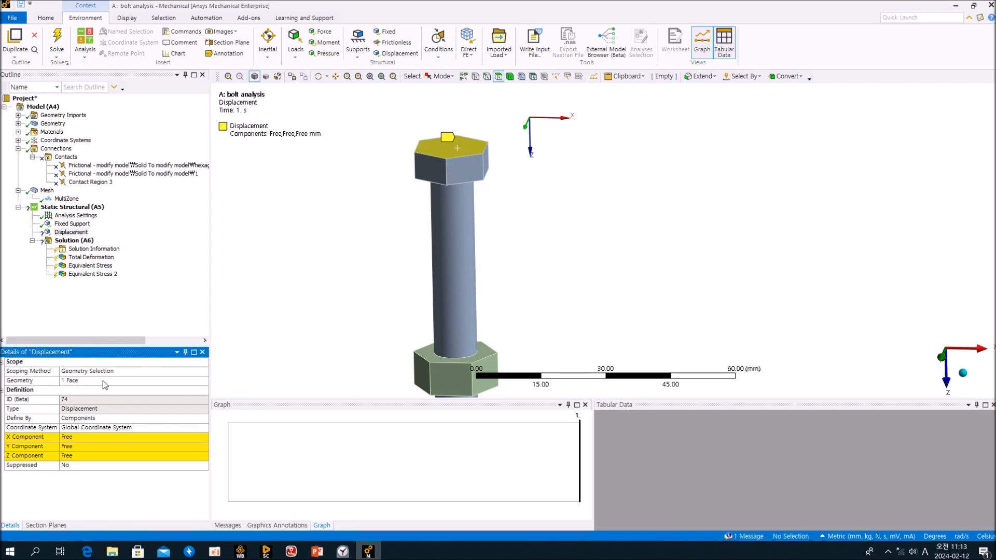
click(81, 437)
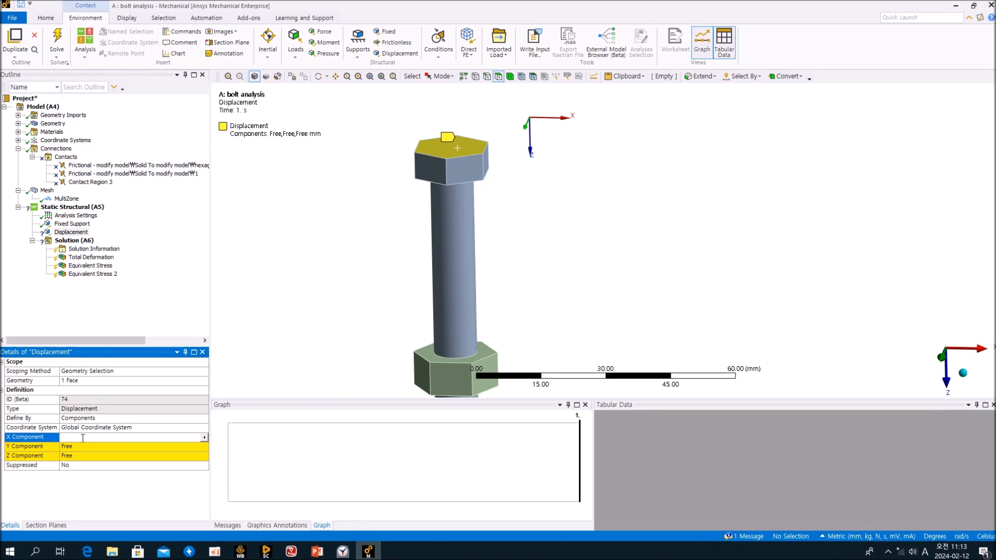
key(Return)
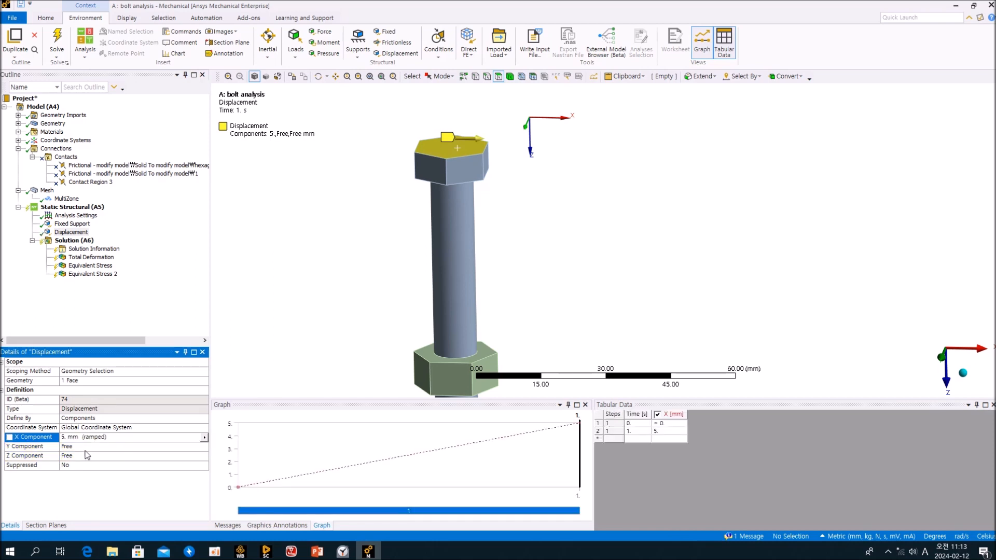
Reduce the X displacement to 1 mm, leaving Y and Z free.
middle_drag(384, 213, 449, 235)
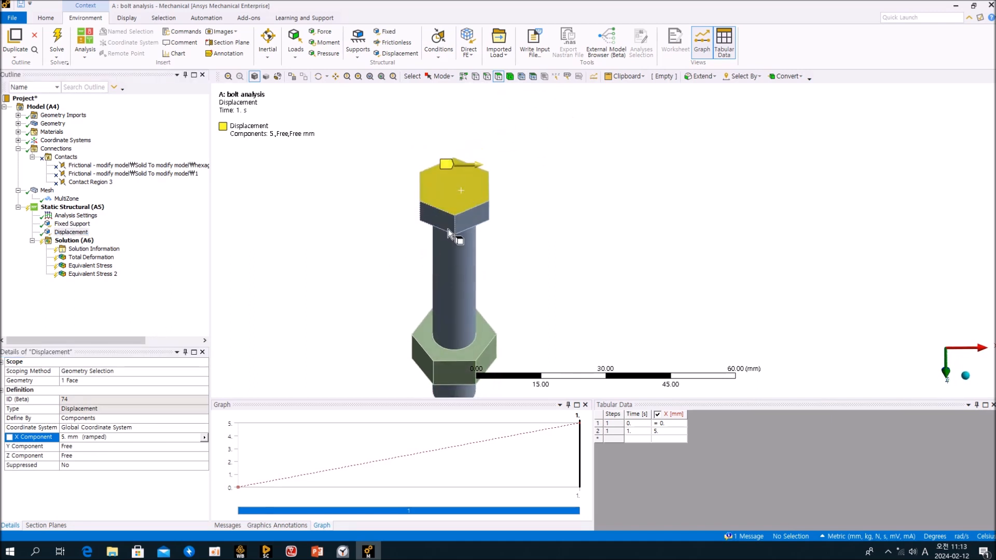
scroll(596, 298, down, 5)
middle_drag(601, 121, 596, 292)
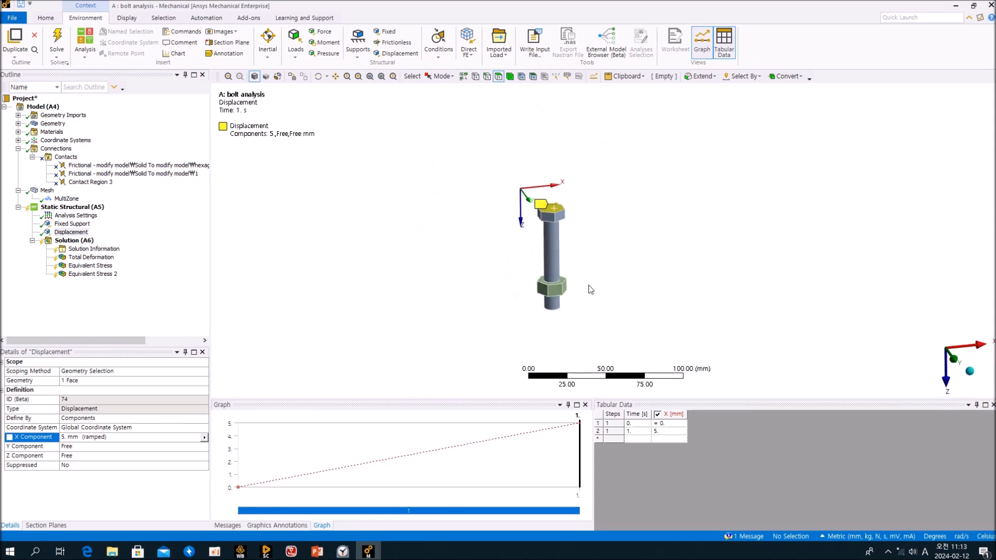
scroll(540, 310, up, 4)
scroll(526, 323, up, 2)
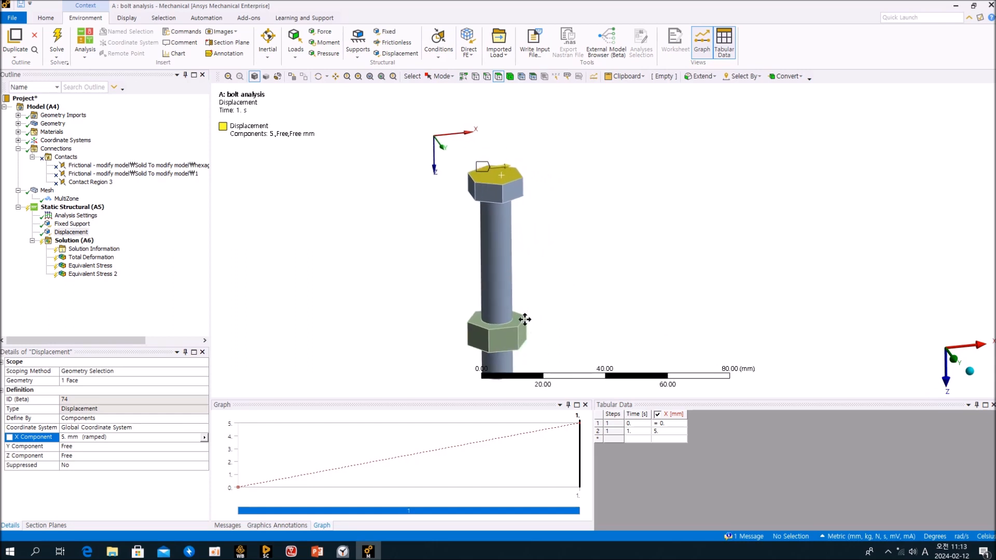
click(96, 438)
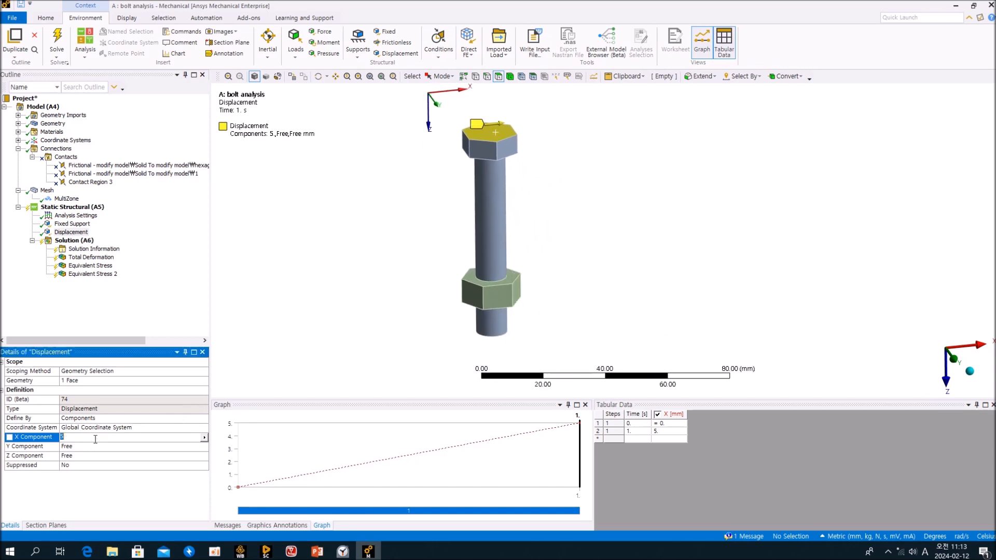
key(Return)
click(175, 318)
middle_drag(424, 324, 404, 298)
scroll(404, 297, up, 2)
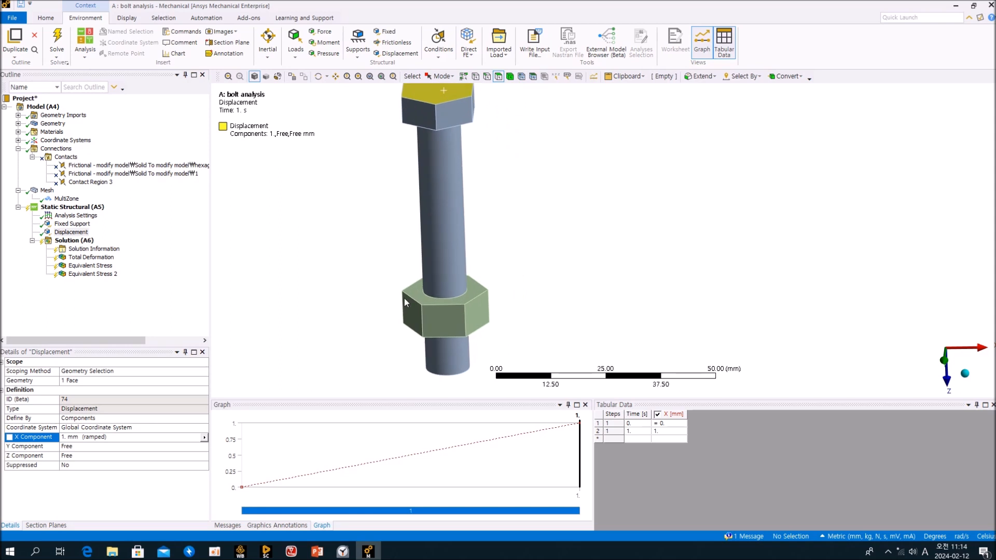
click(133, 441)
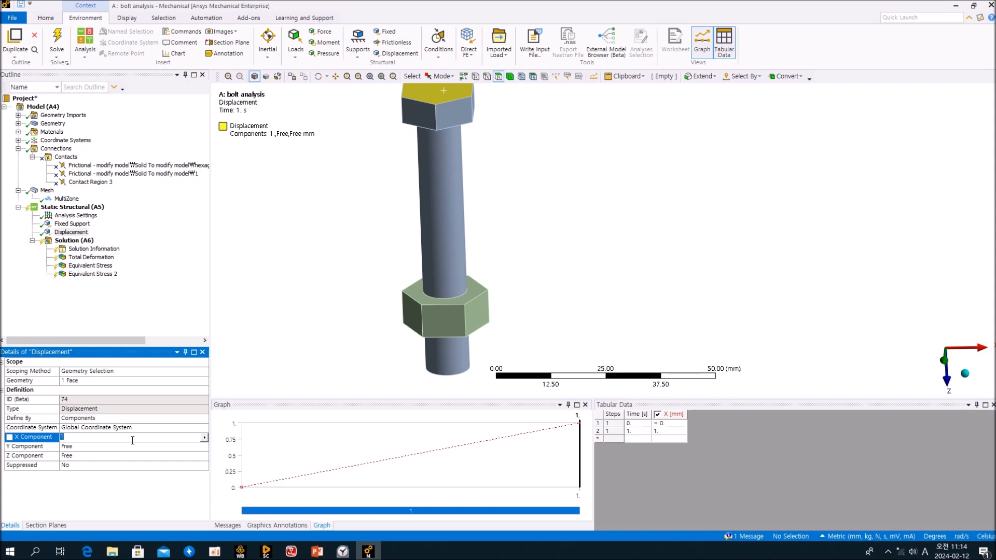
key(Return)
click(102, 276)
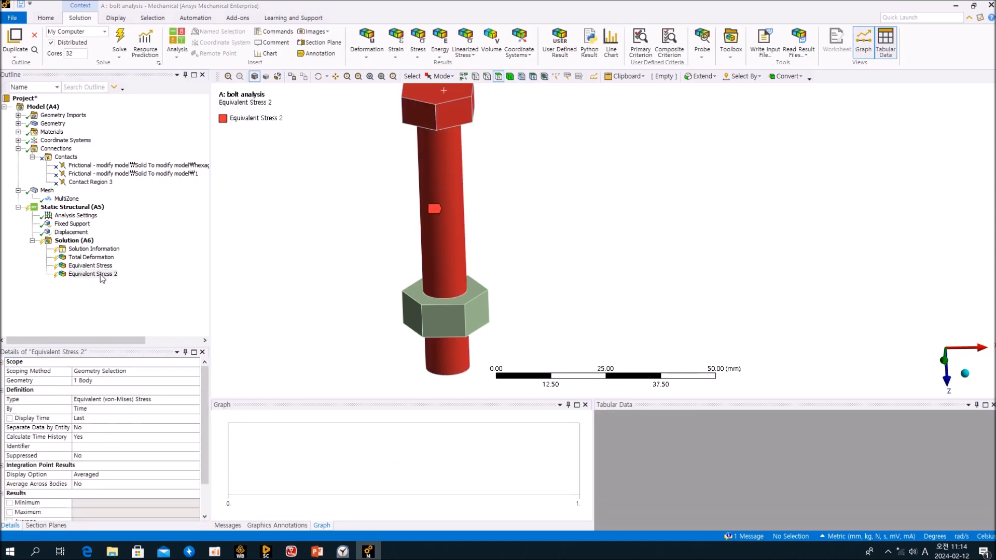
Keep Equivalent Stress 2 instead of deleting it, then solve the analysis from the Solution branch.
key(Delete)
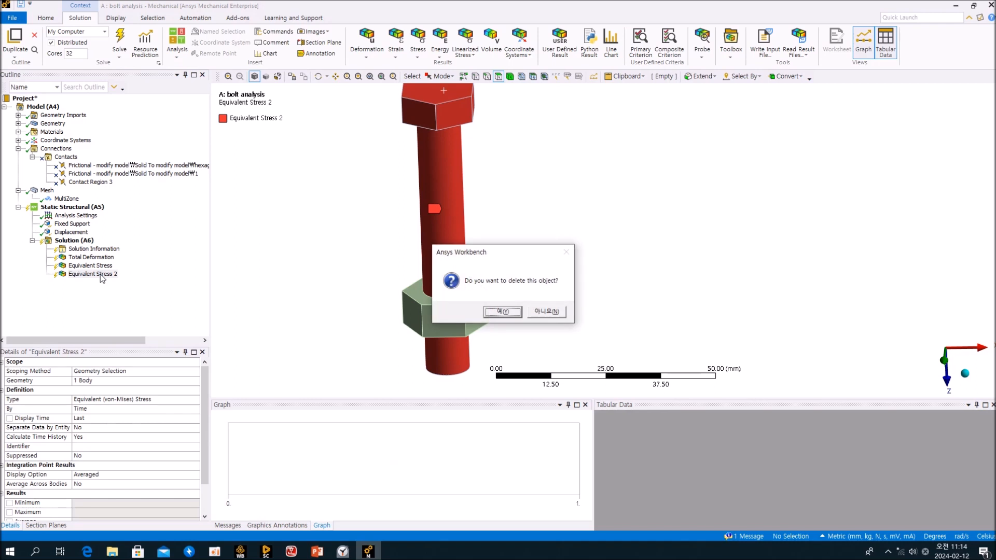
click(546, 312)
click(74, 240)
click(120, 42)
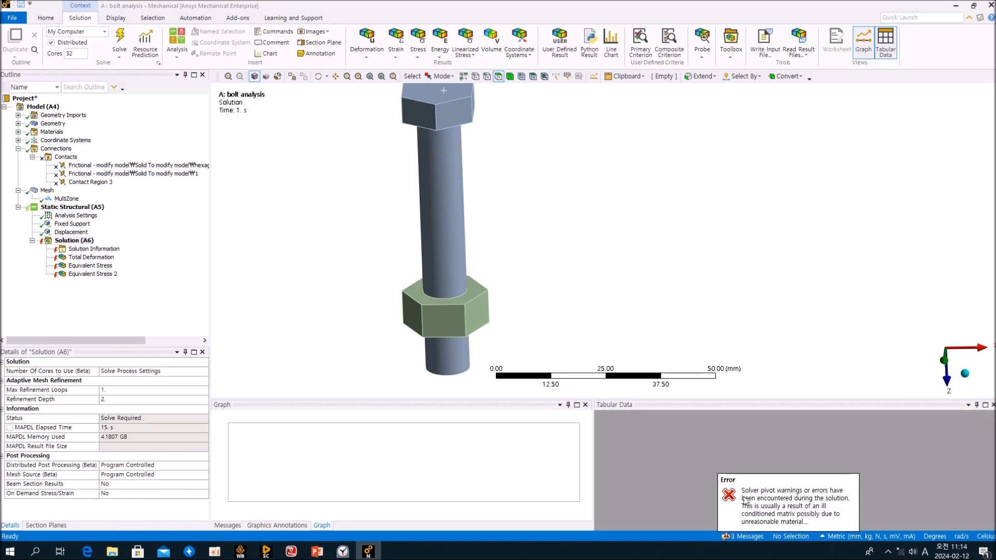
Evaluate all results from the Total Deformation item.
click(97, 258)
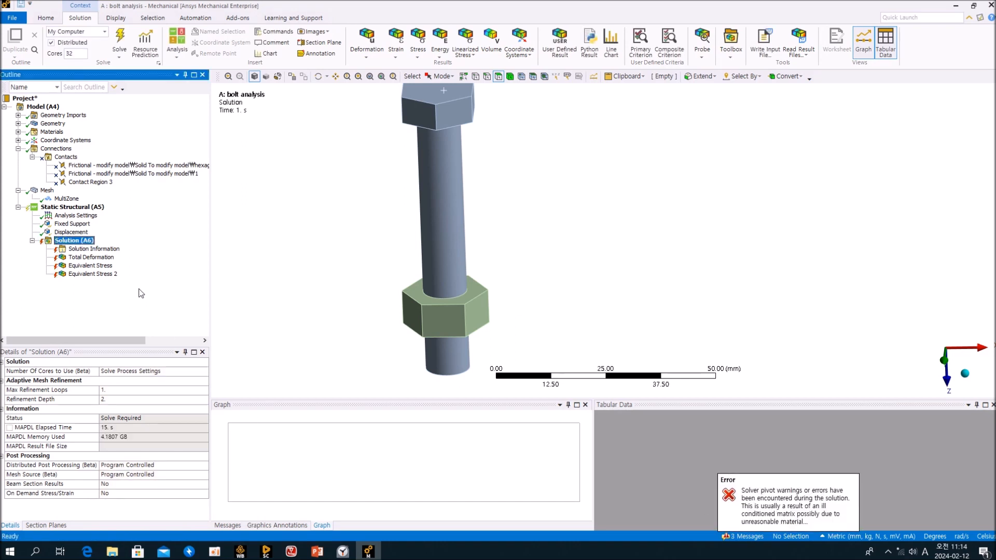
right_click(96, 261)
click(130, 296)
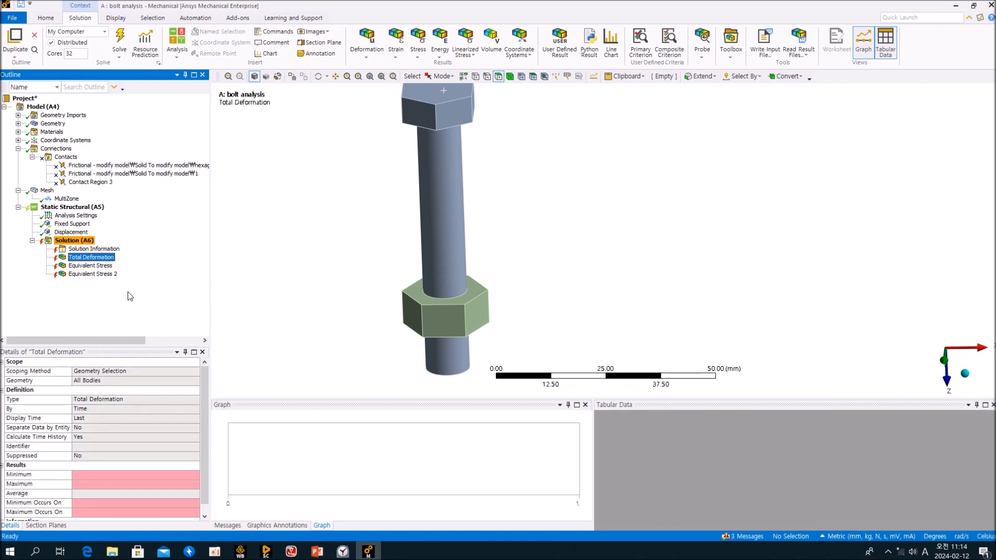
click(160, 306)
click(614, 334)
click(120, 308)
Read the solver pivot warning and error messages, then show the Solution Information Solver Output.
click(228, 526)
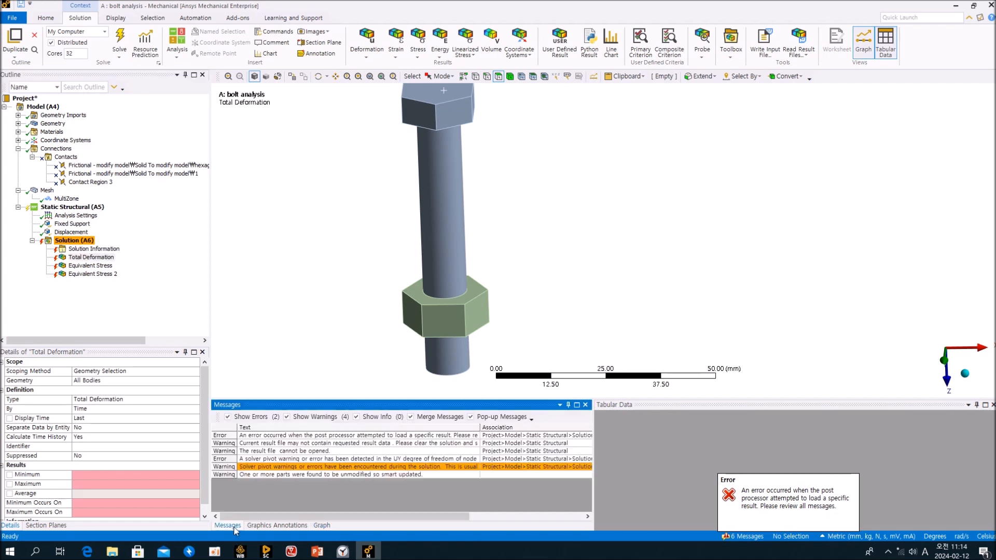
double_click(317, 469)
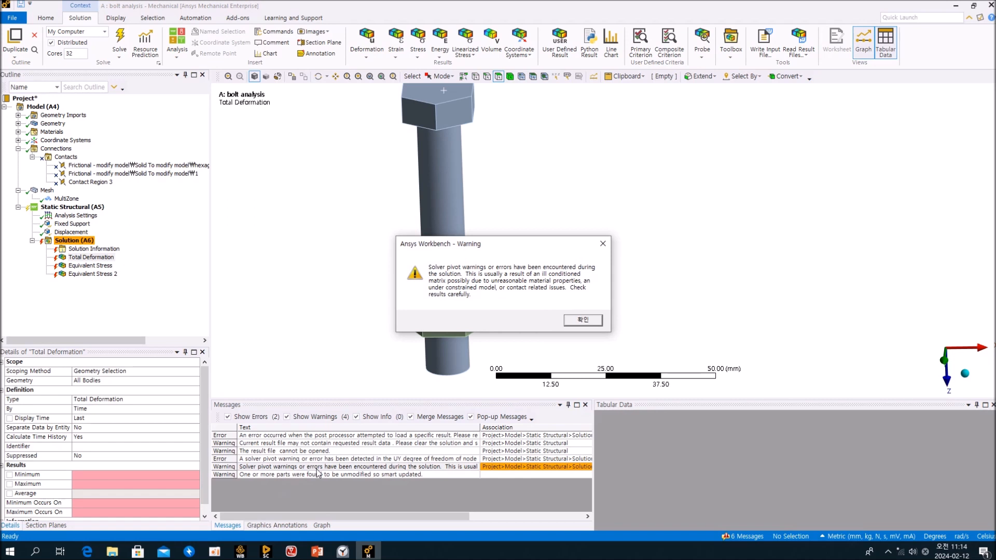
click(586, 323)
double_click(370, 461)
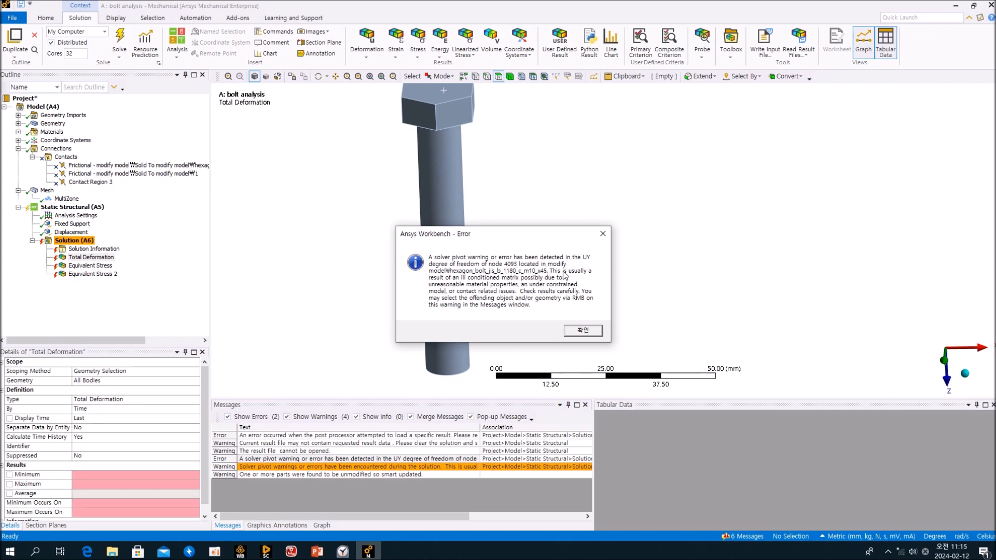
click(591, 333)
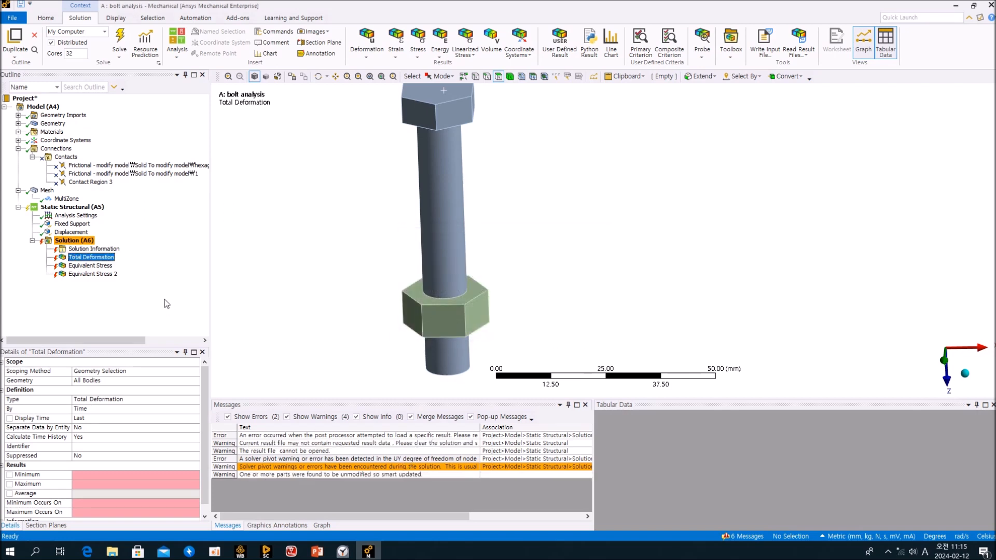
middle_drag(347, 278, 396, 274)
scroll(396, 274, up, 3)
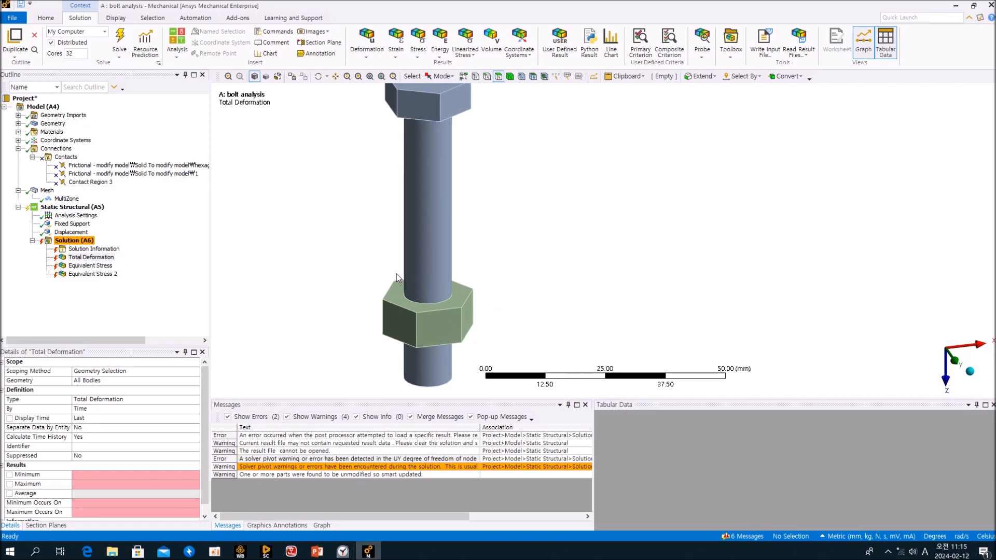
double_click(421, 468)
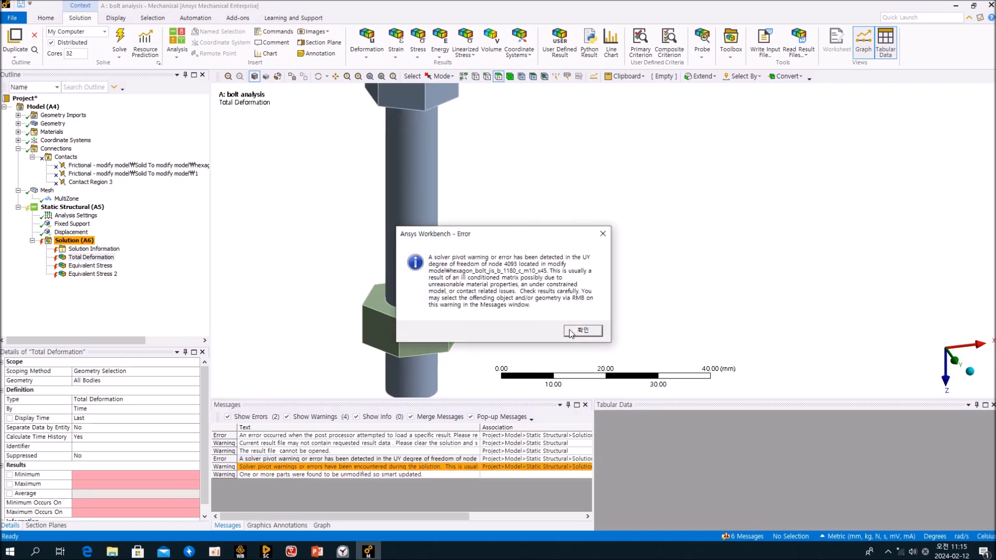
click(576, 332)
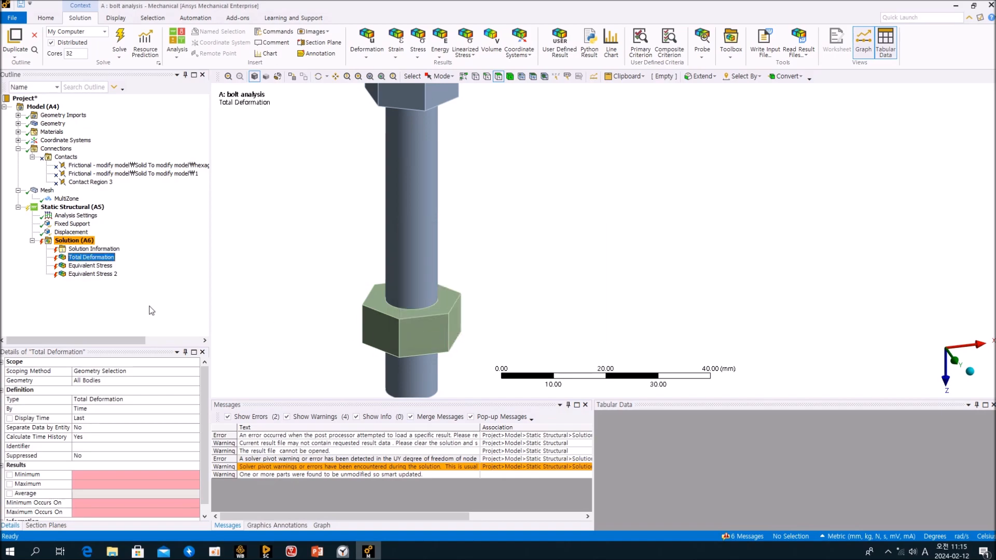
click(93, 250)
drag(993, 107, 993, 360)
Scroll the Solver Output up to the pivot ERROR lines, then return to the bolt-and-nut geometry view.
scroll(646, 266, up, 1)
scroll(647, 271, up, 15)
scroll(502, 258, up, 10)
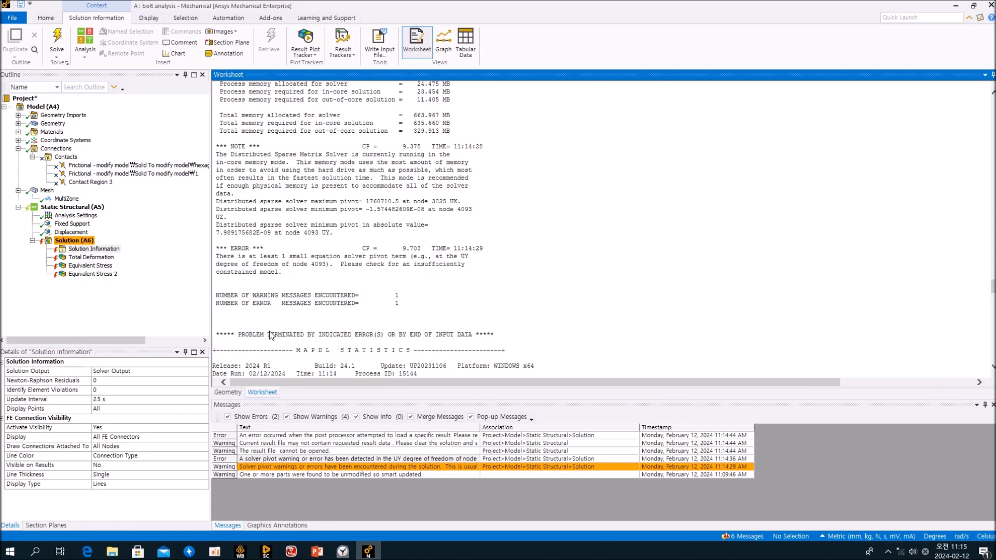
click(227, 392)
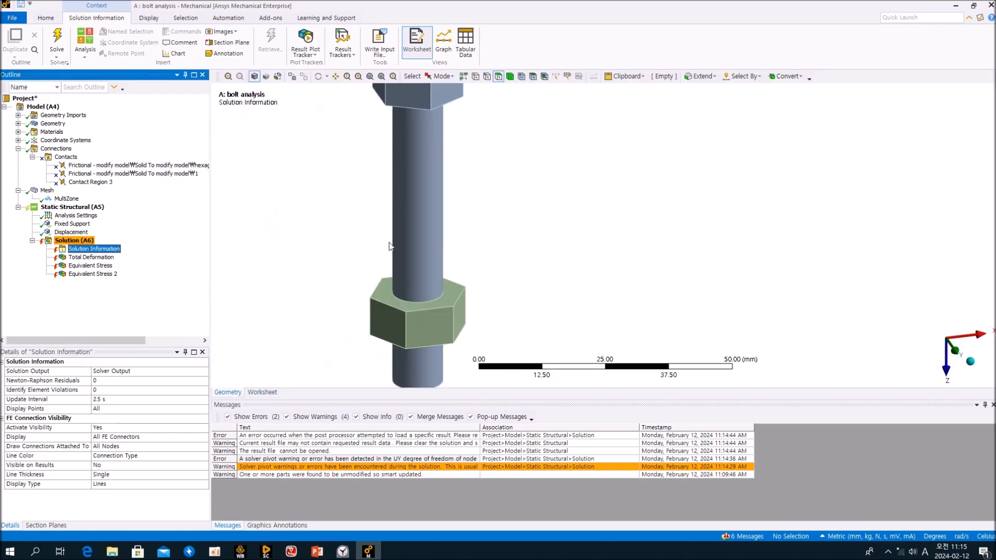
scroll(393, 269, up, 3)
scroll(394, 269, down, 4)
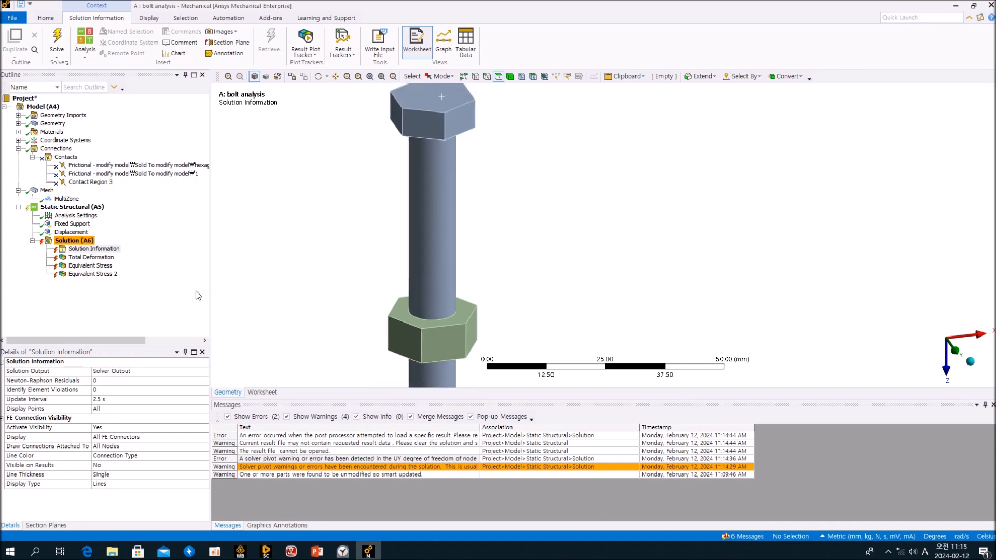
click(170, 298)
Turn Large Deflection On in the Analysis Settings.
click(90, 217)
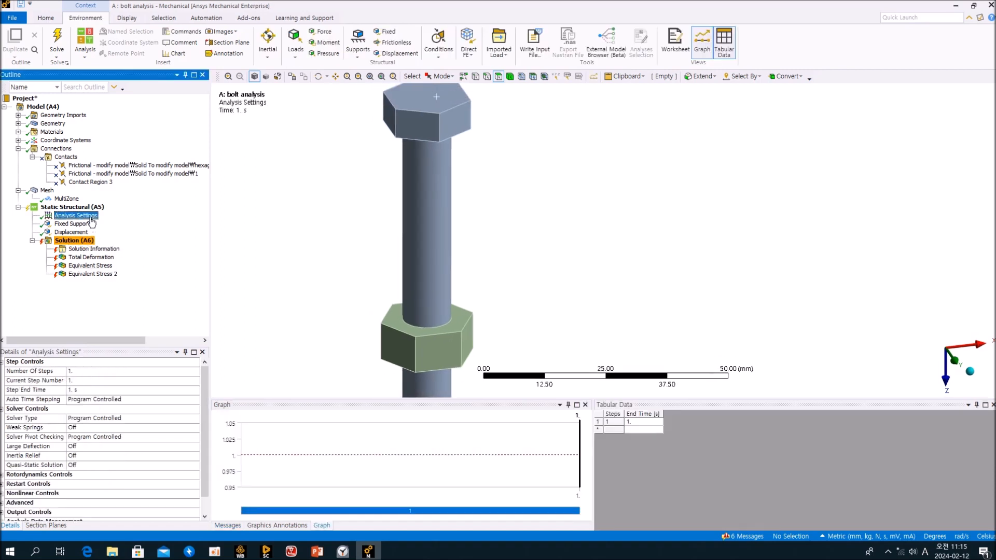
scroll(156, 449, down, 2)
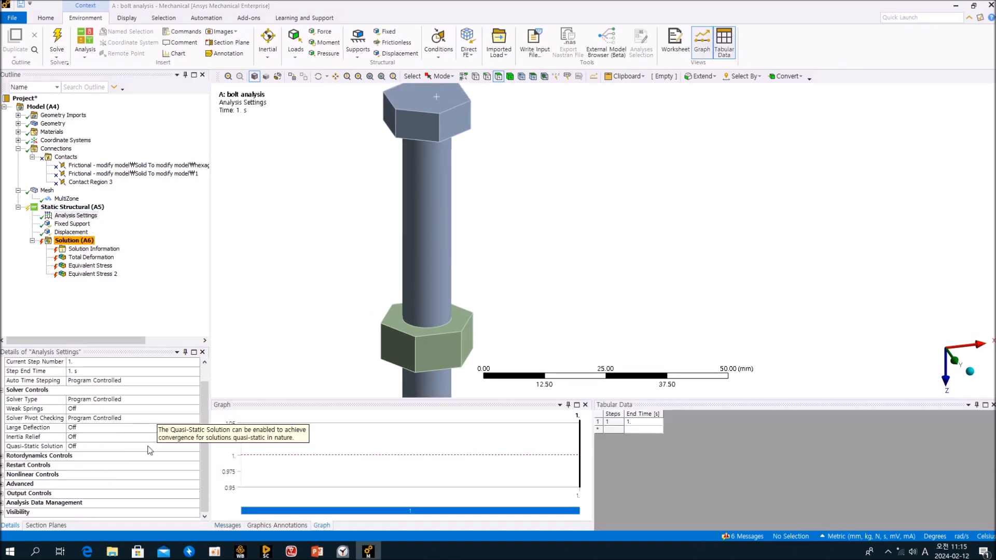
click(89, 429)
click(194, 428)
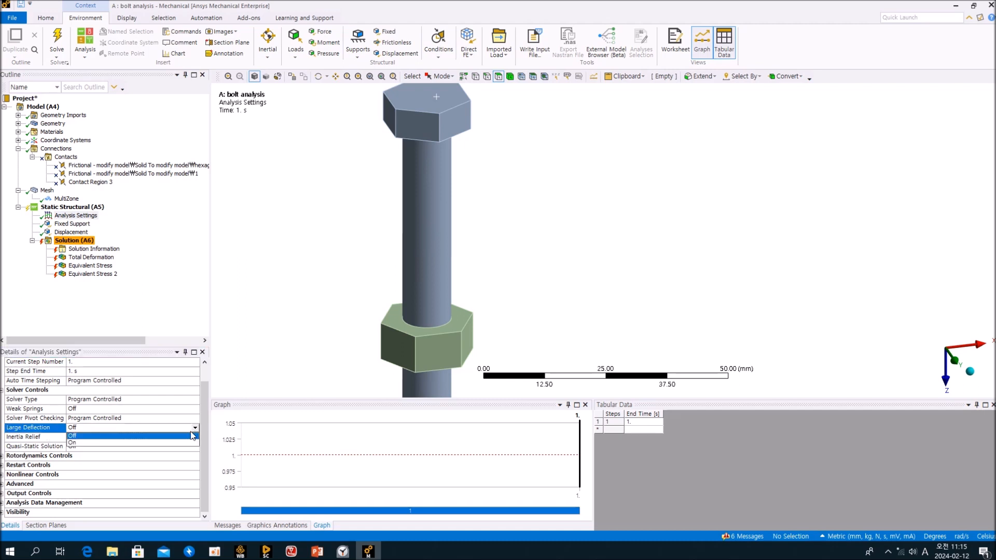
click(145, 443)
click(168, 312)
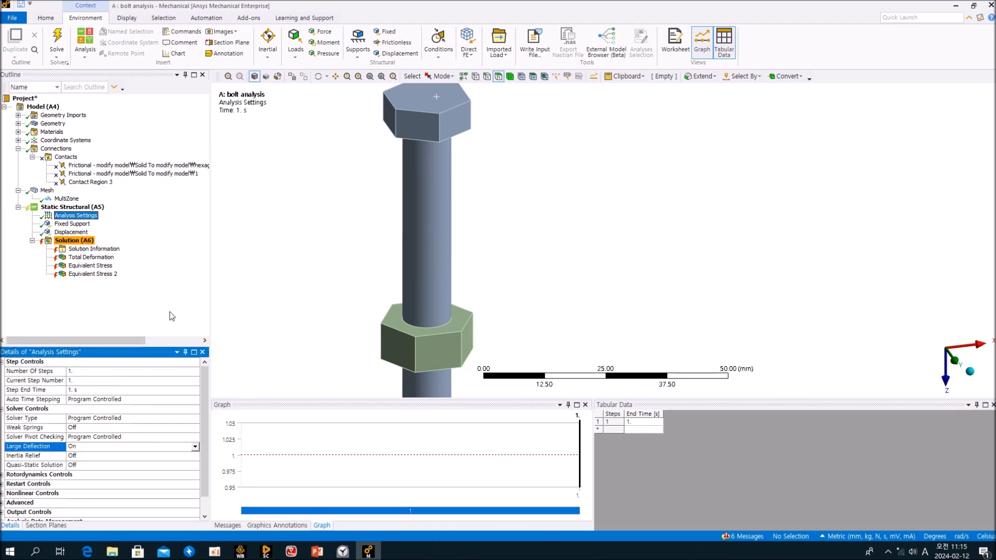
Clear the Solution's generated data and re-solve the bolt model.
click(75, 241)
right_click(77, 242)
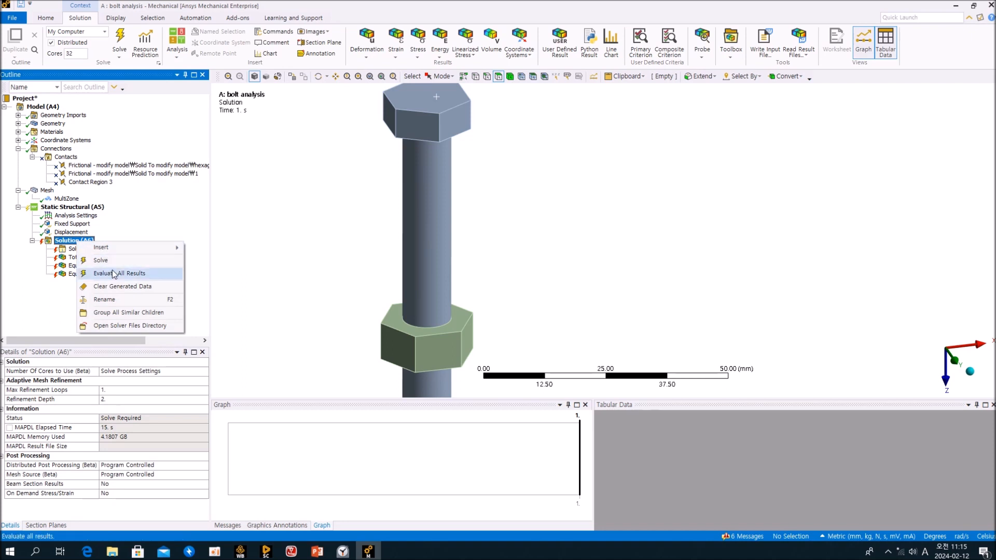
click(116, 287)
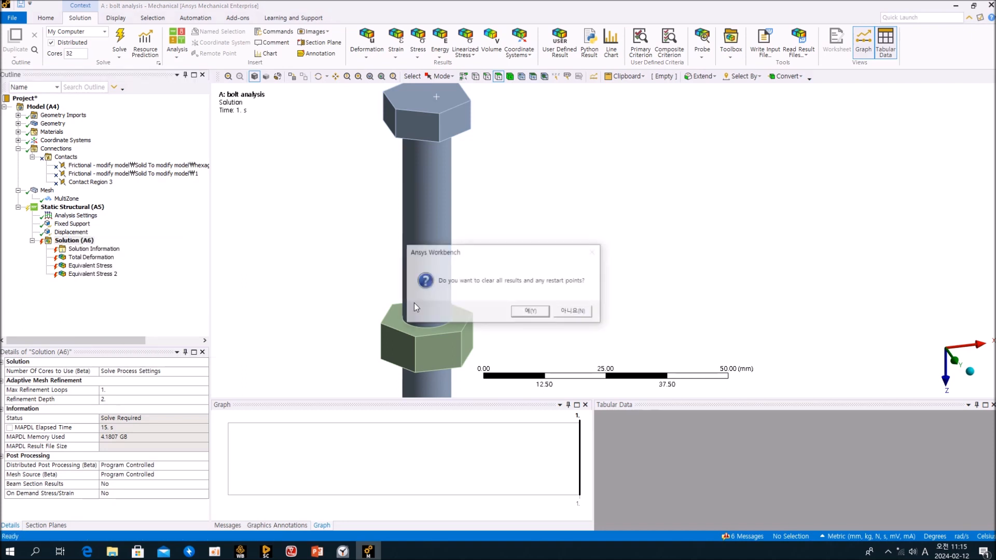
click(538, 315)
right_click(73, 242)
click(145, 221)
click(120, 42)
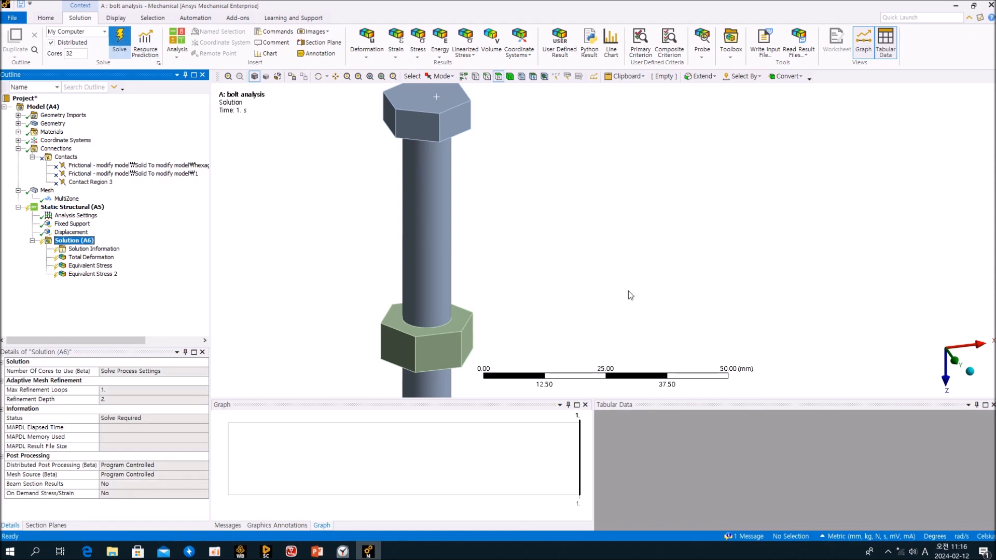
middle_drag(508, 294, 513, 284)
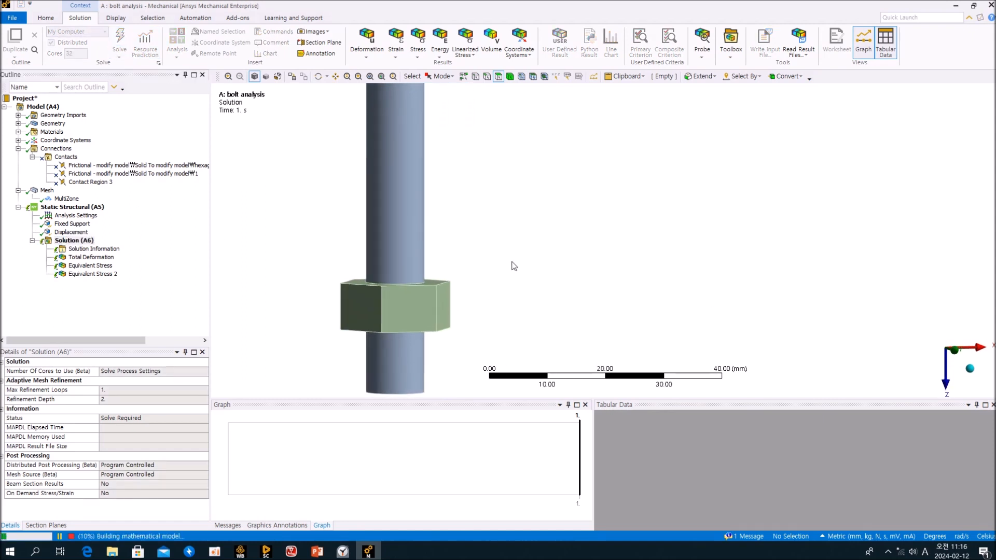
scroll(512, 267, down, 3)
middle_drag(502, 281, 486, 308)
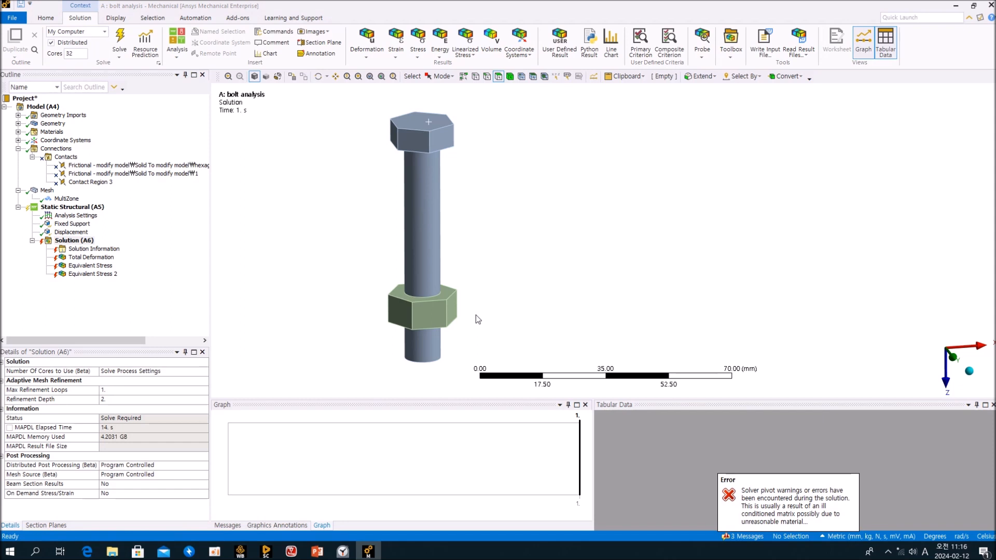
Switch Large Deflection back Off in the Analysis Settings.
click(157, 305)
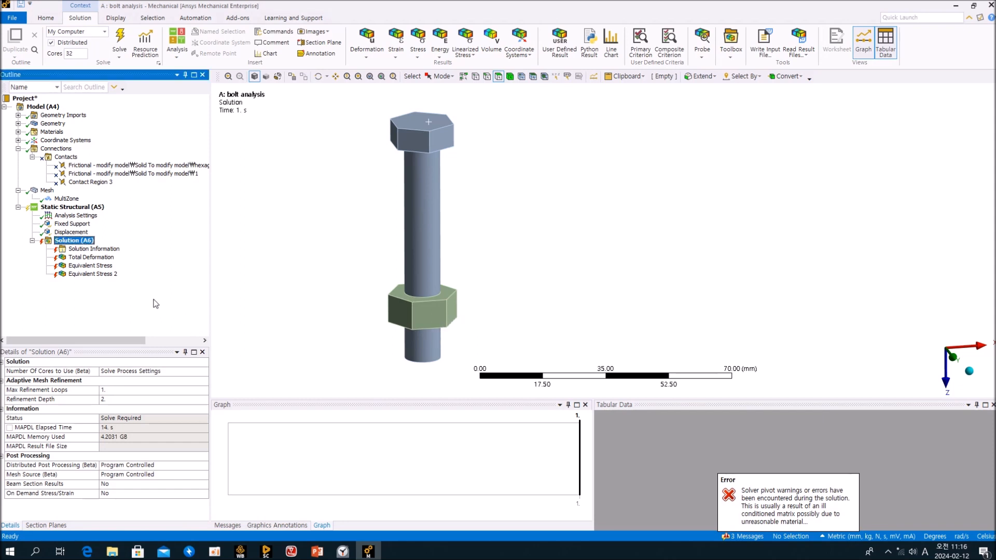
click(75, 215)
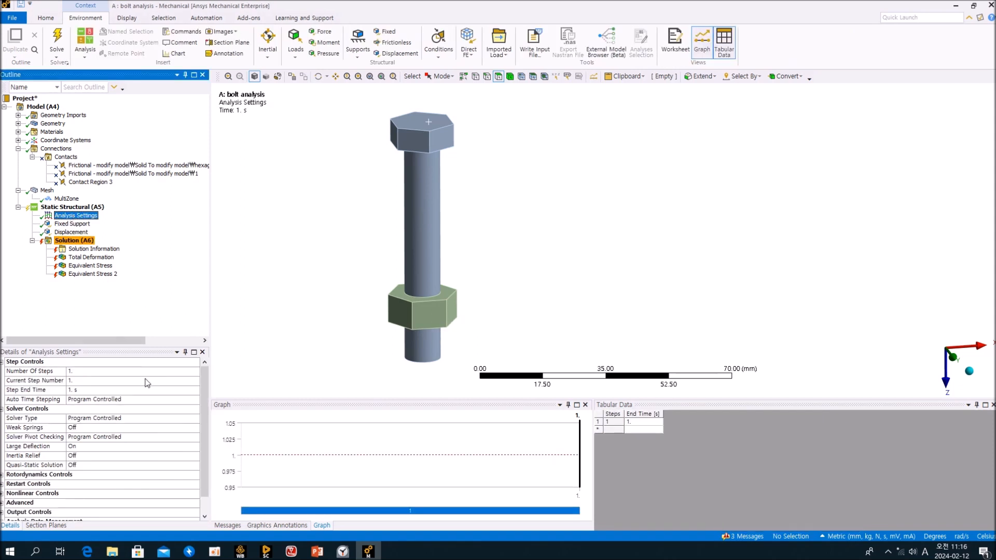
click(195, 447)
click(158, 455)
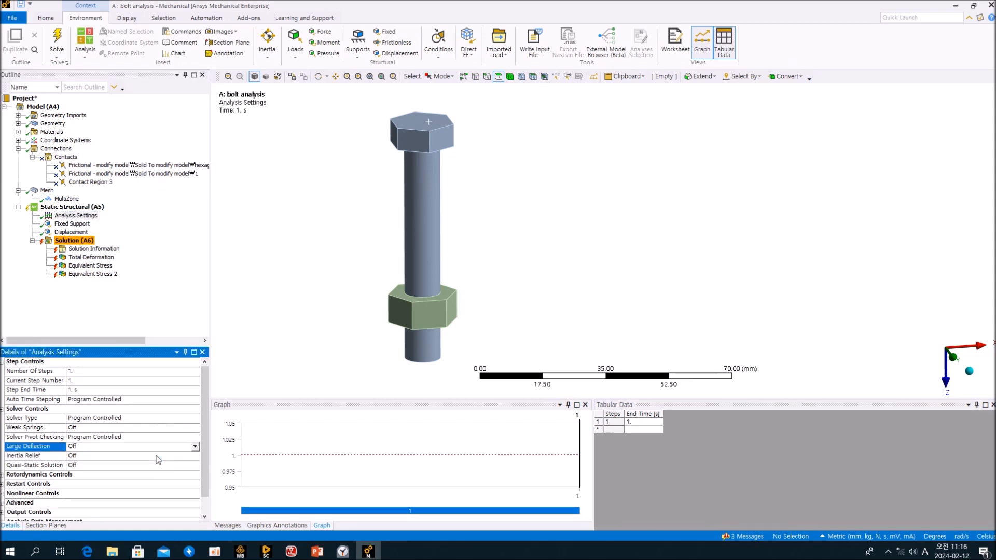
Unsuppress Contact Region 3 and clear the Solution's generated data.
right_click(88, 182)
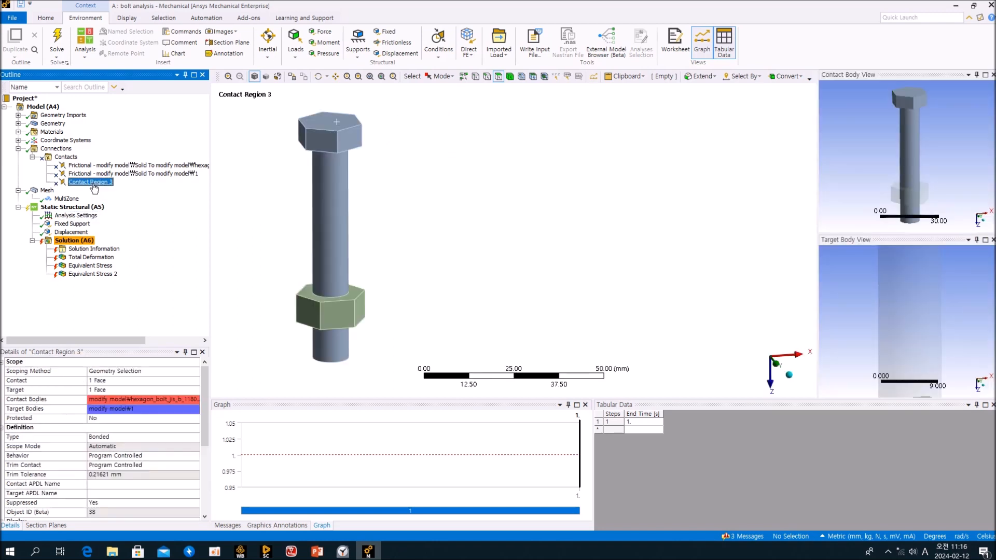
click(136, 214)
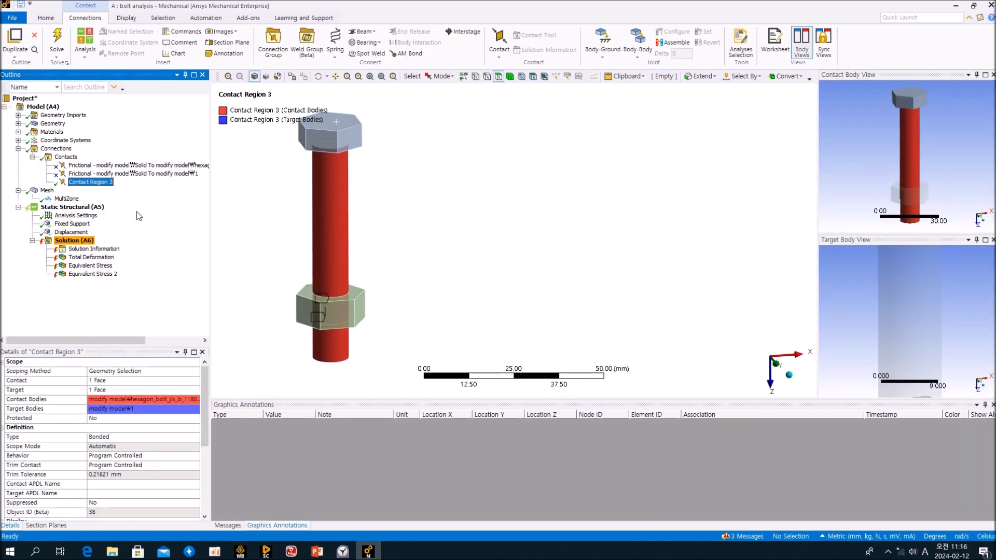
click(264, 304)
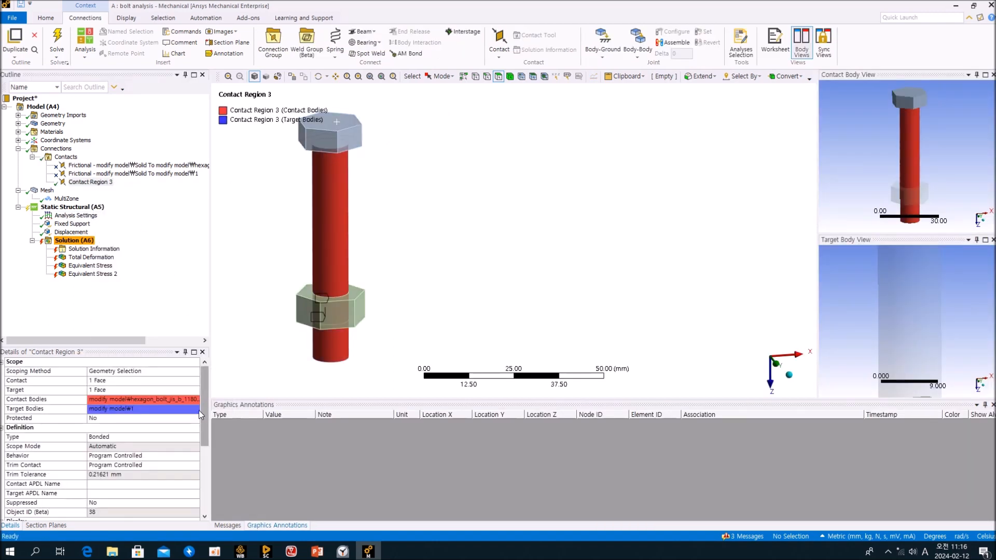
right_click(88, 241)
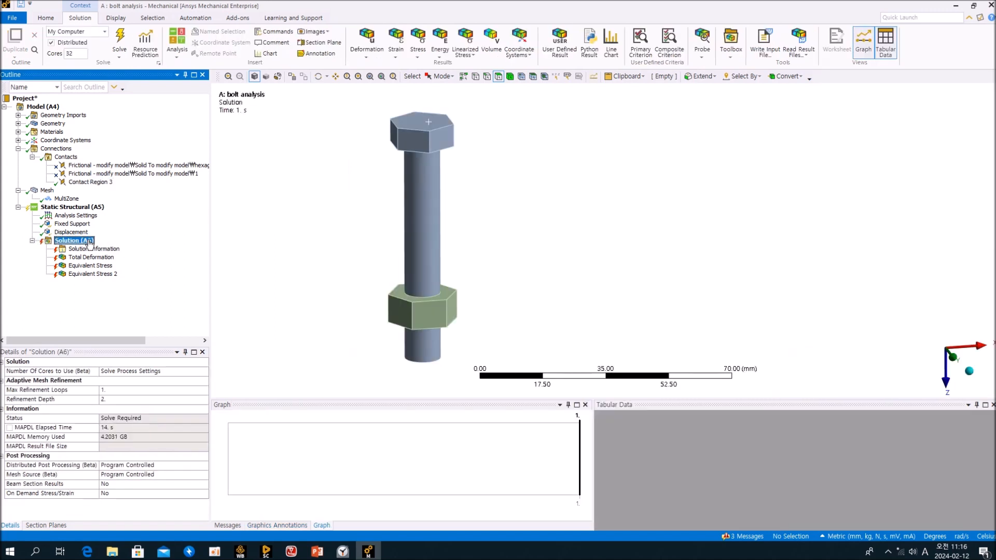
click(134, 285)
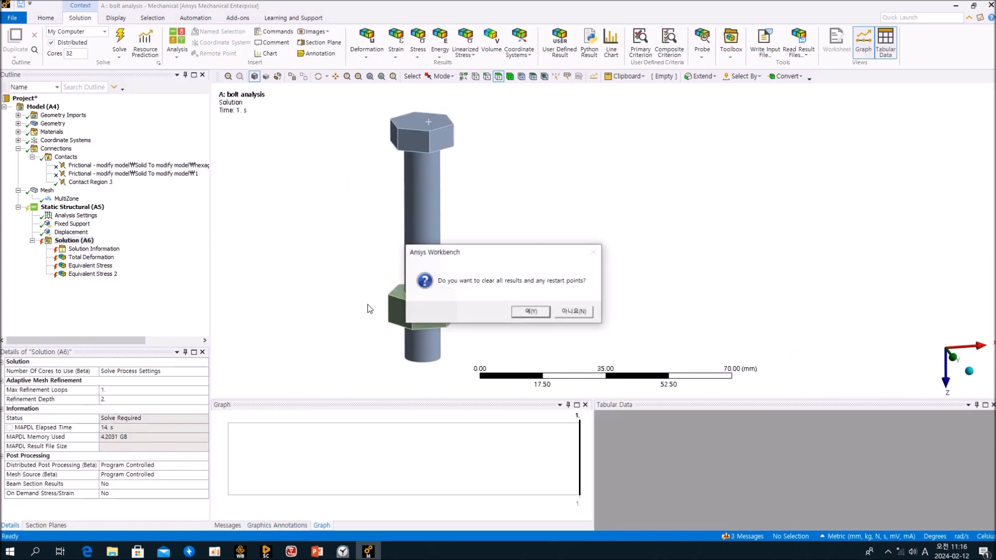
Confirm clearing results, re-solve to completion, and show Total Deformation (1.0251 mm maximum).
click(530, 312)
click(120, 42)
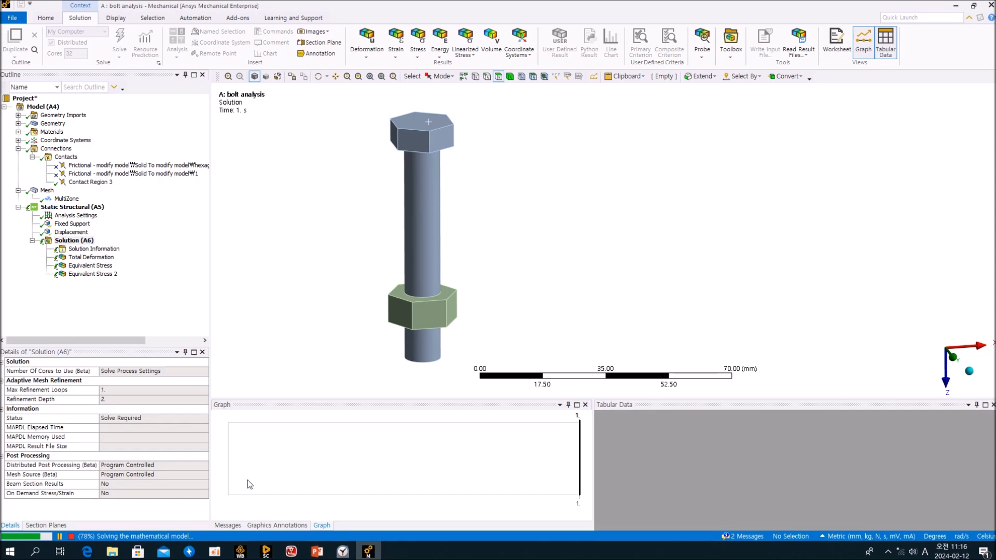
click(228, 526)
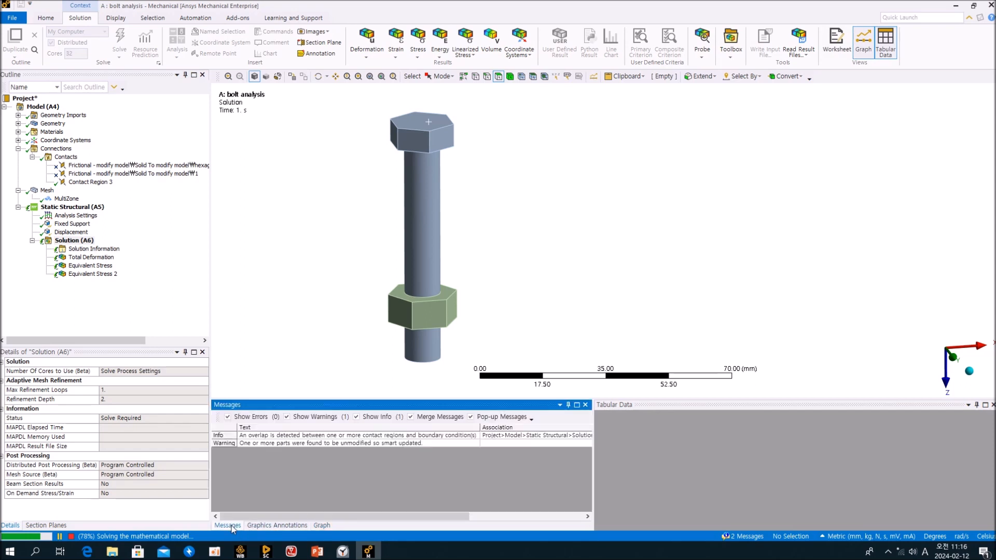
click(143, 293)
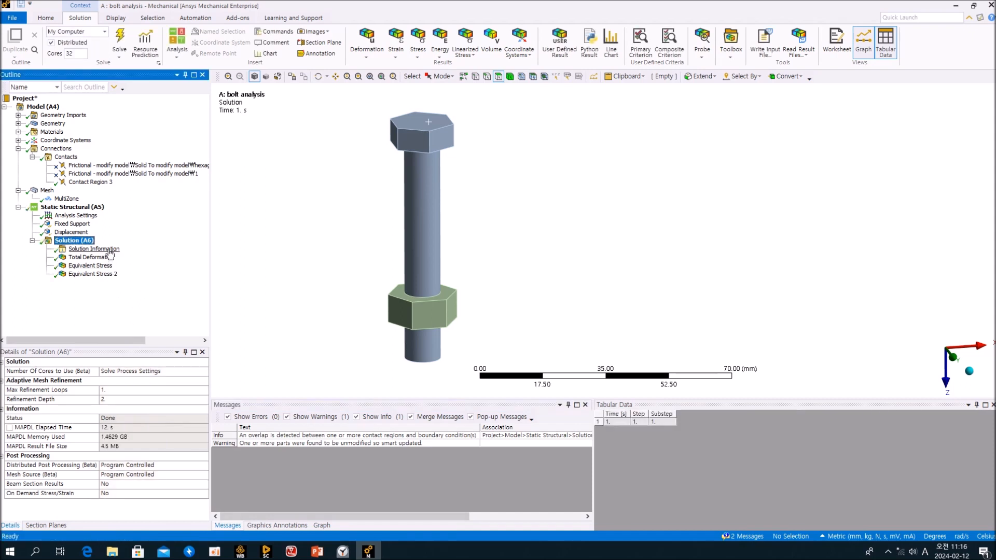
click(106, 257)
Orbit the Total Deformation result and play its animation from the Graph panel.
drag(445, 351, 439, 356)
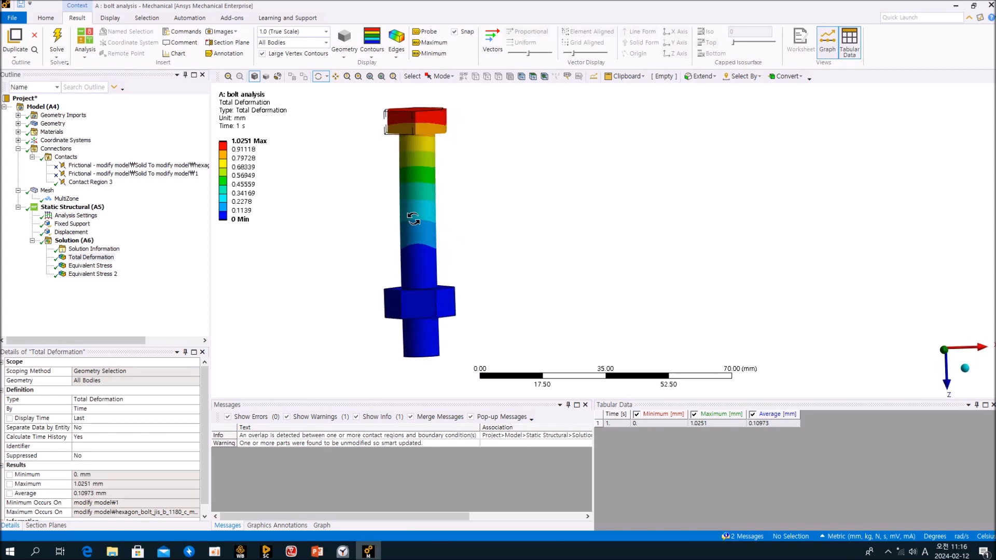
scroll(437, 277, up, 3)
ctrl+middle_drag(436, 276, 497, 290)
scroll(468, 244, up, 1)
scroll(472, 241, down, 2)
mouse_move(496, 290)
mouse_down()
mouse_move(652, 303)
mouse_move(496, 285)
mouse_move(497, 295)
mouse_up()
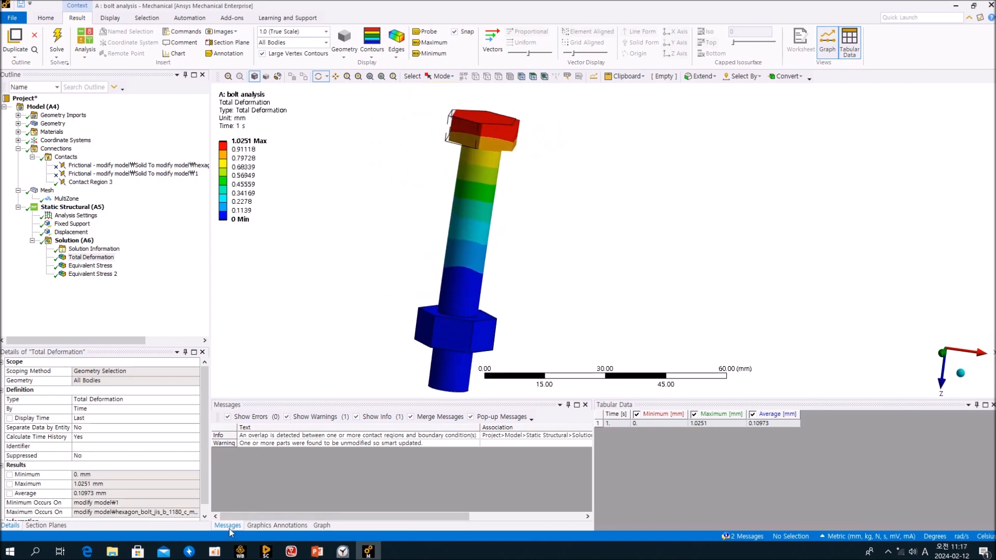
click(278, 526)
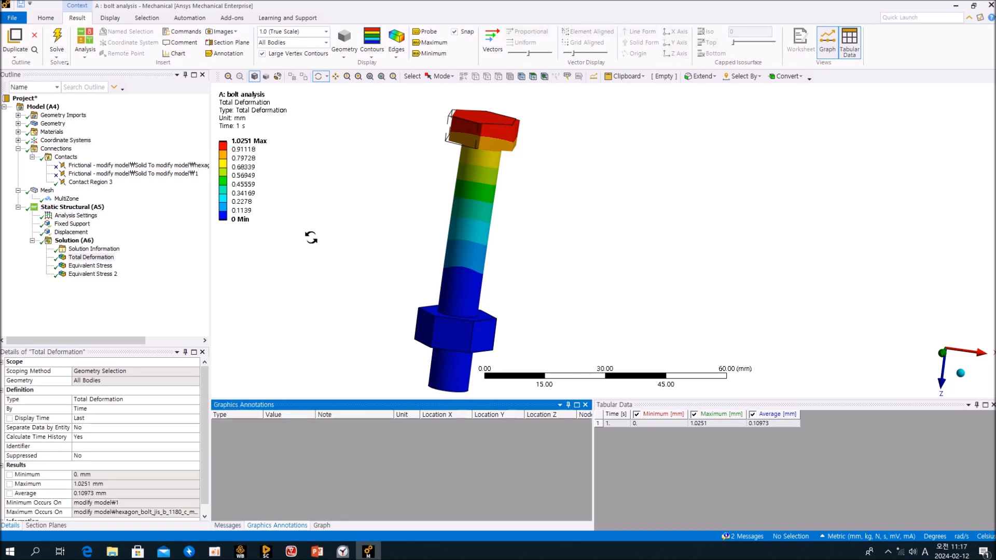
drag(334, 190, 337, 188)
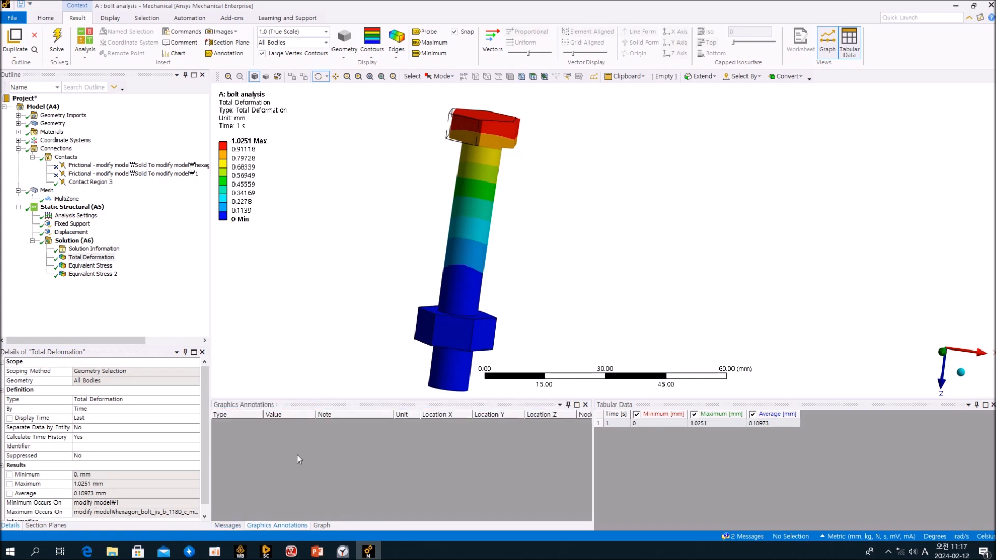
click(321, 525)
click(269, 416)
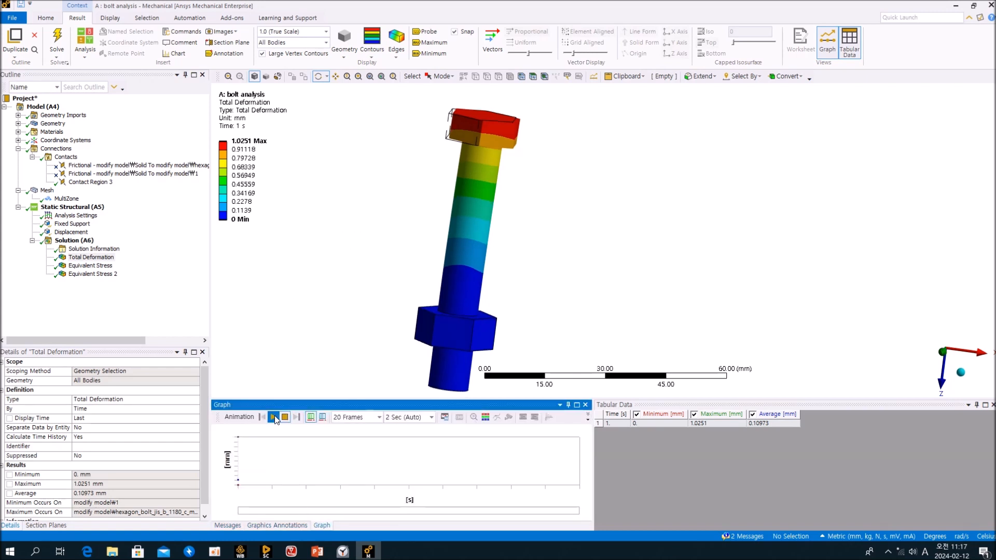
mouse_move(581, 244)
mouse_down()
mouse_move(572, 232)
mouse_move(583, 240)
mouse_up()
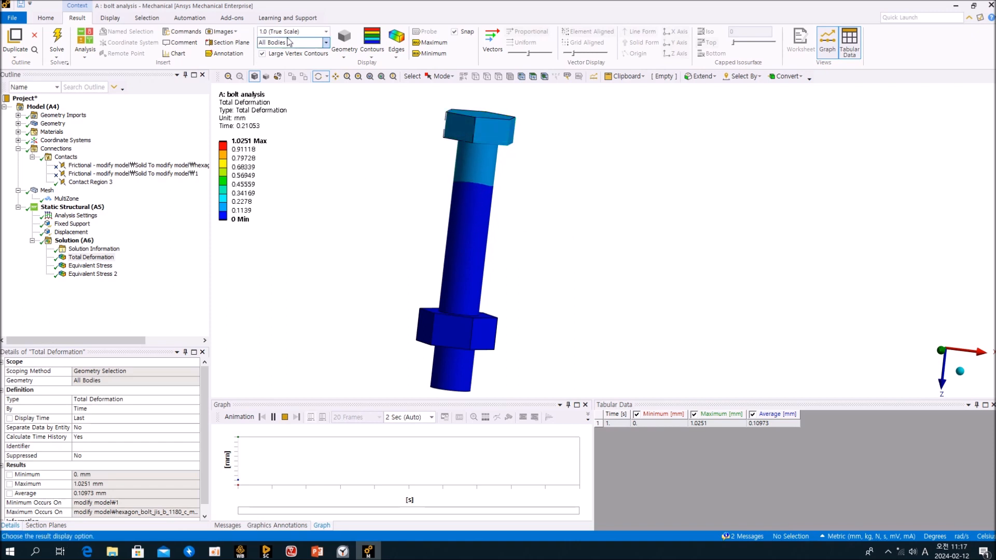
Set the deformation scale to 3.7 (Auto Scale), view along Y, replay the animation, then select Displacement.
click(326, 31)
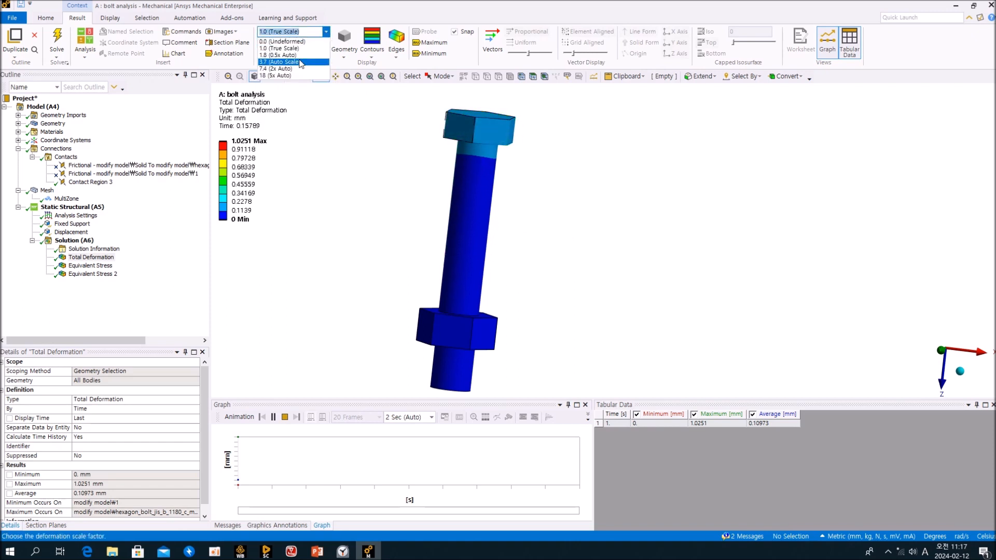
click(280, 62)
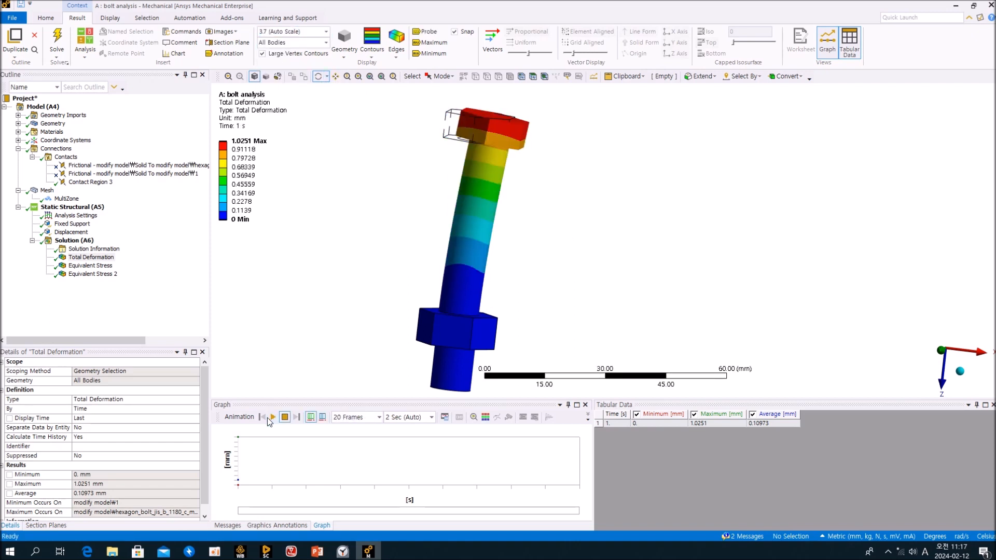
click(942, 351)
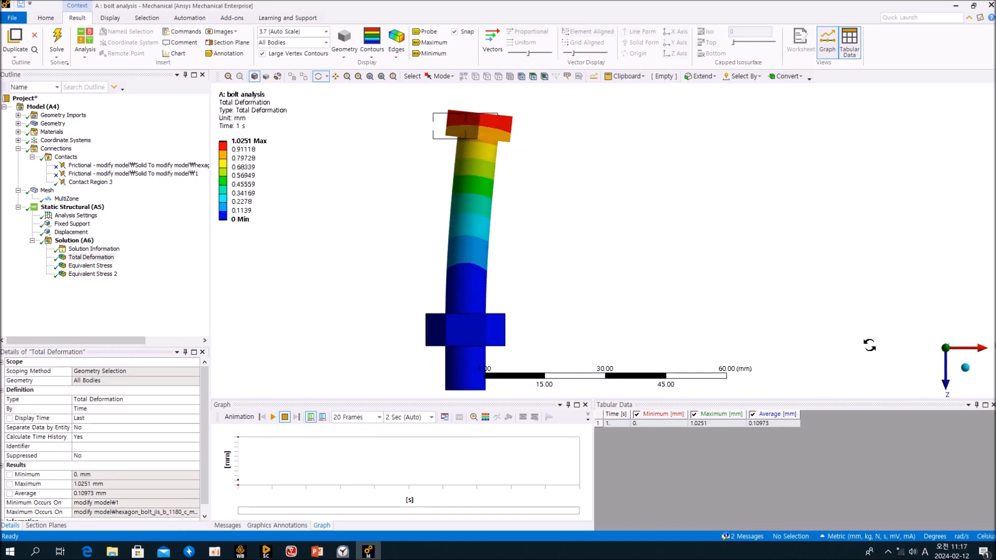
click(273, 417)
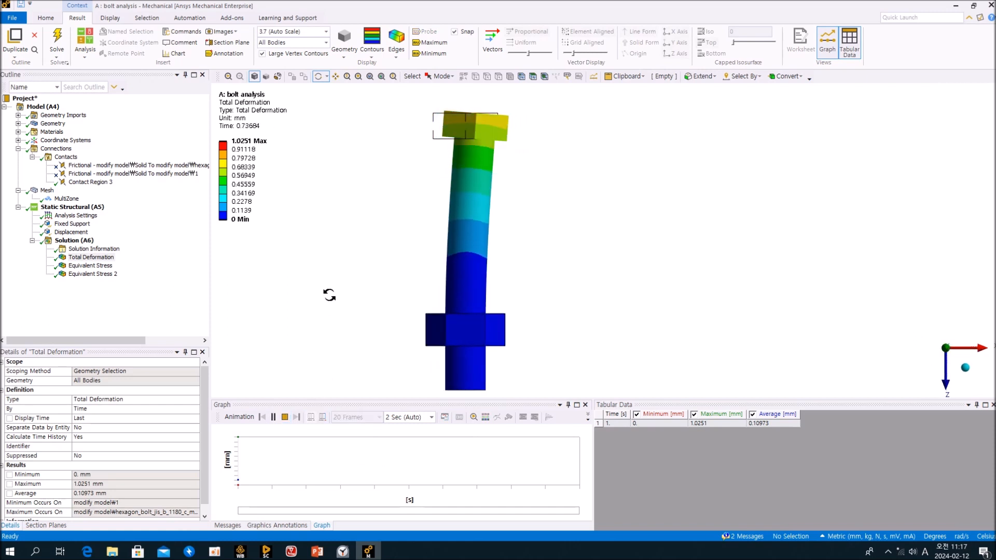
click(284, 418)
click(174, 277)
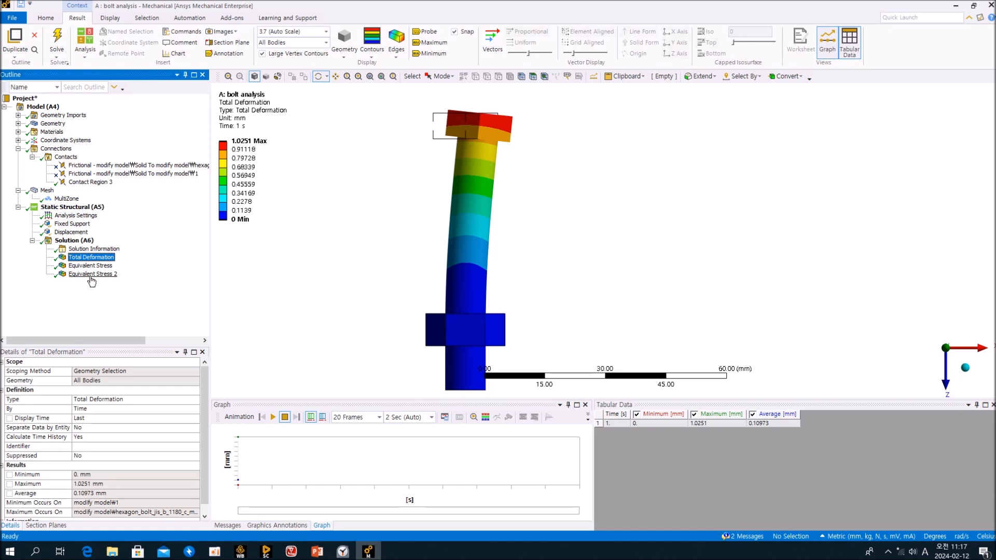
click(81, 233)
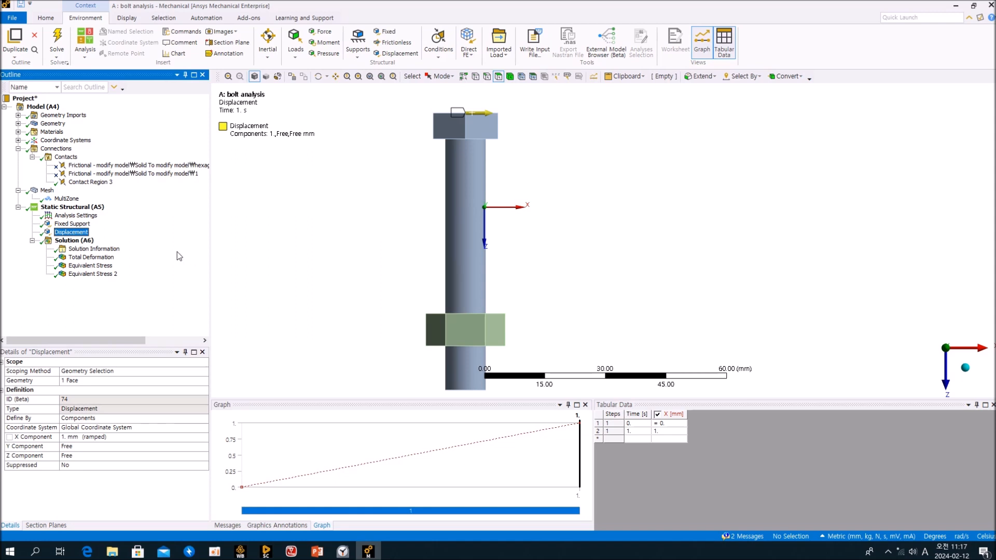
Delete the Displacement load from Static Structural, confirming with Yes.
middle_drag(471, 324, 466, 331)
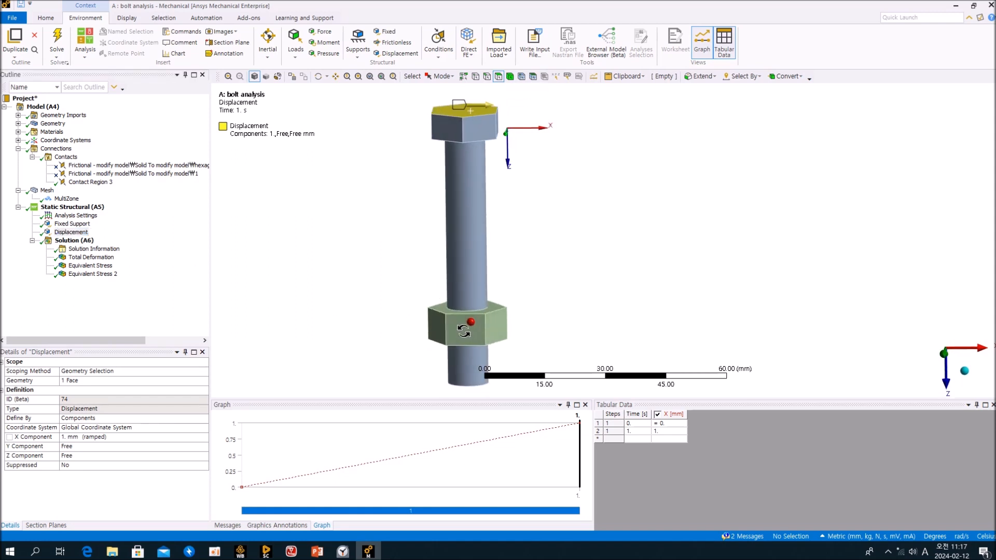
click(151, 284)
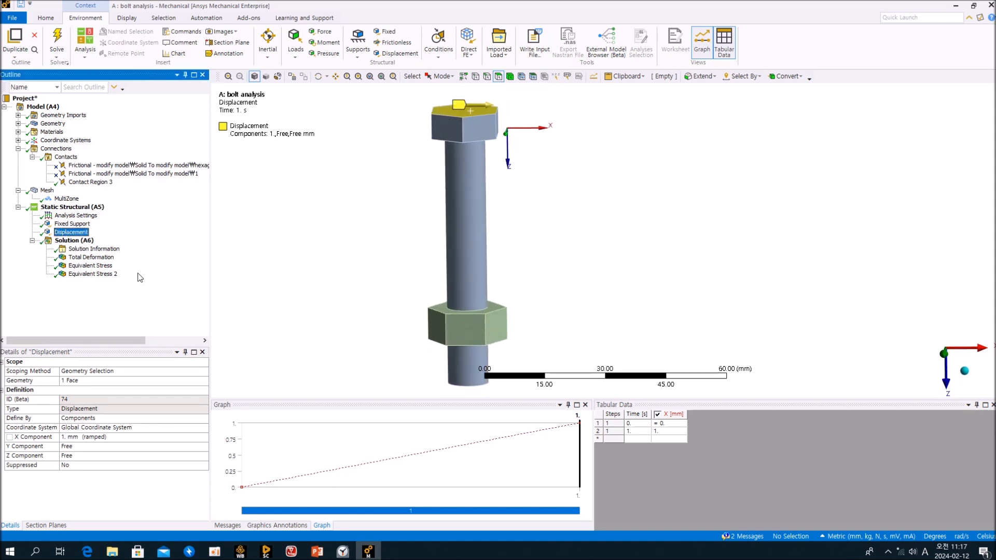
right_click(80, 235)
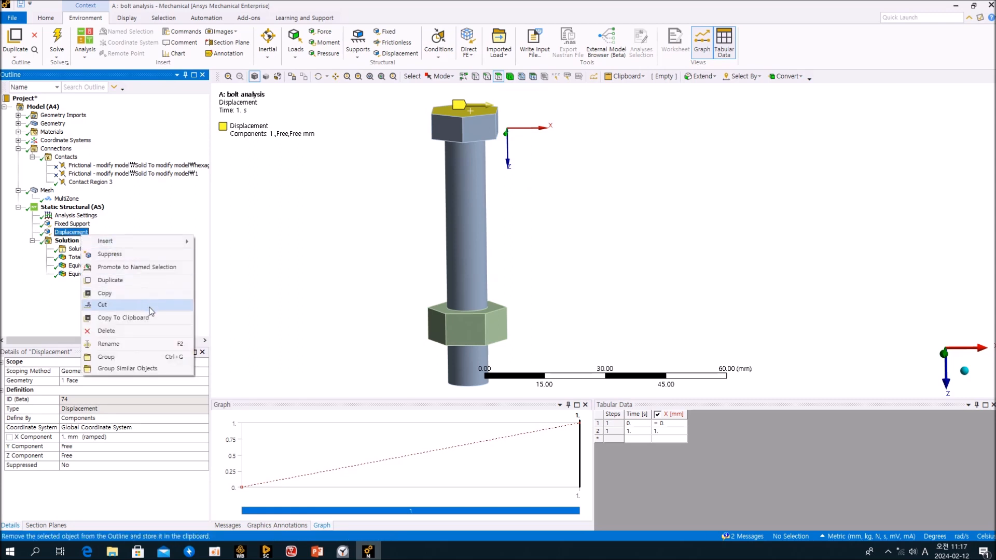
click(152, 332)
click(499, 312)
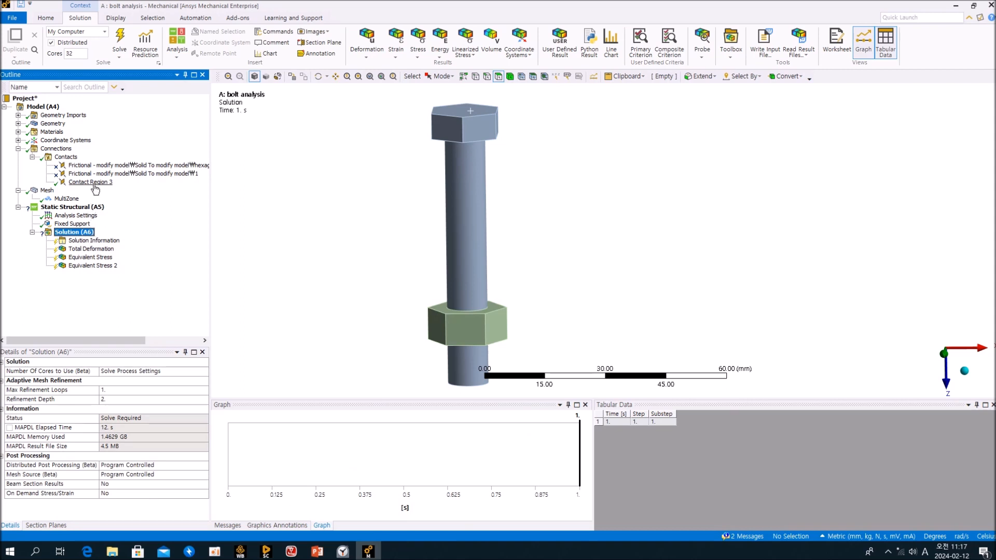
click(91, 182)
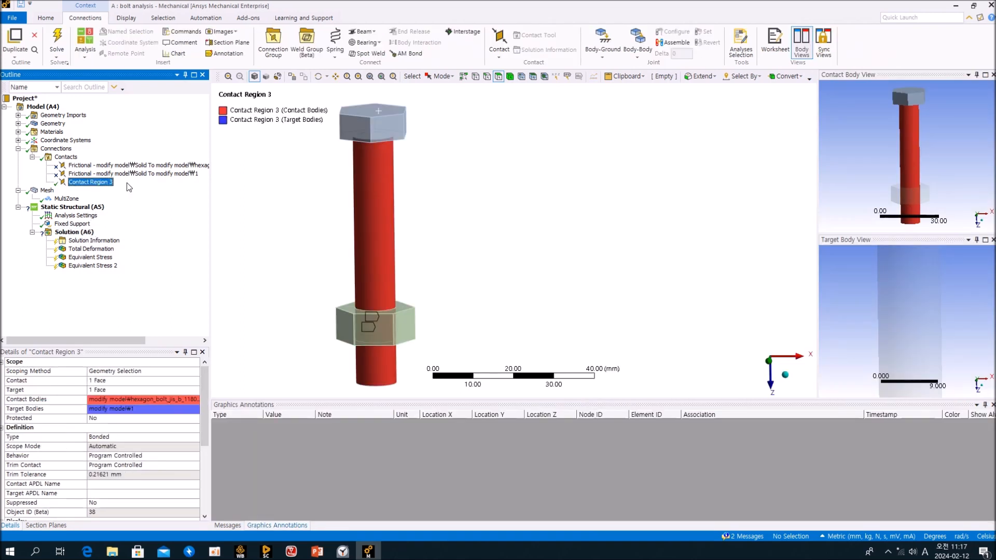
Set Contact Region 3's Contact Geometry Correction to Bolt Thread.
middle_drag(361, 256, 369, 273)
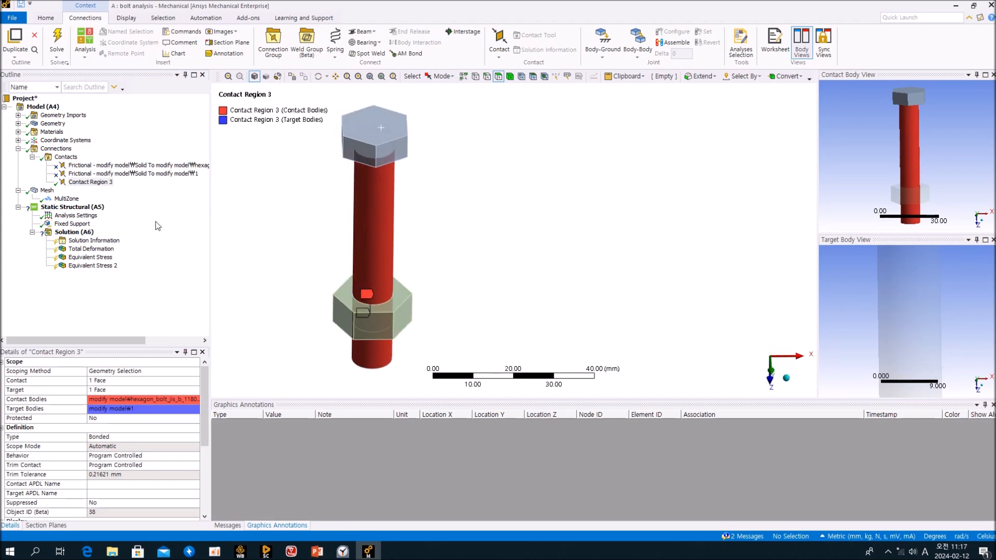
click(99, 183)
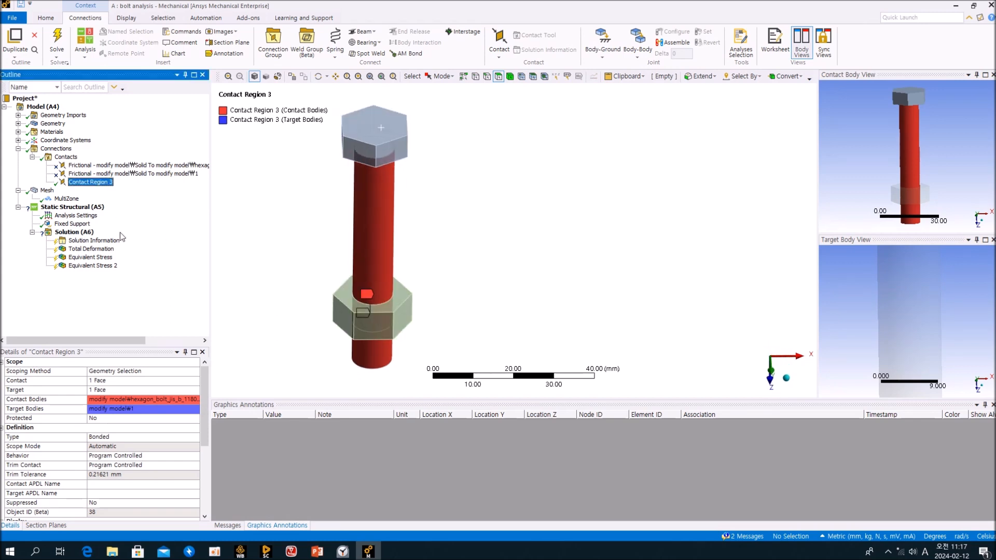
click(196, 416)
scroll(196, 415, down, 5)
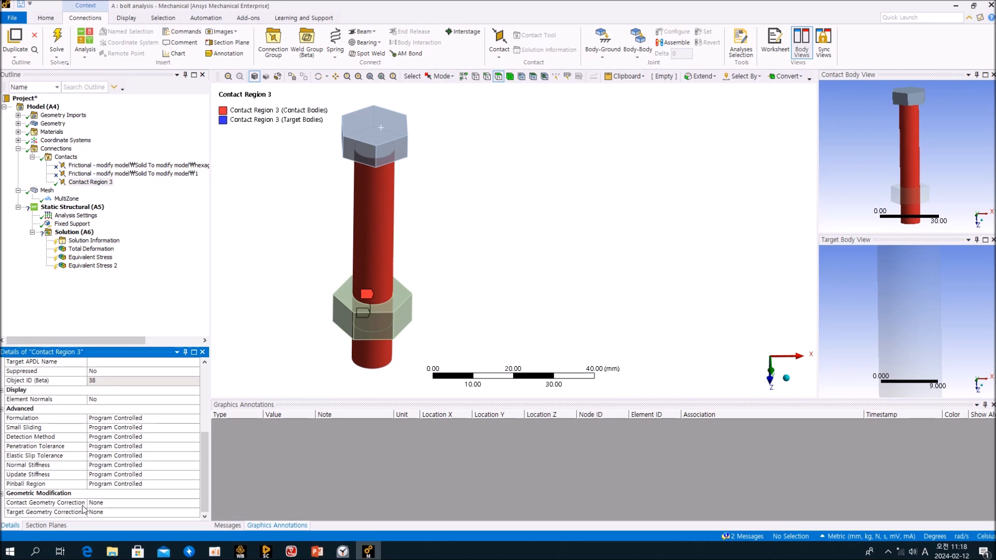
click(198, 503)
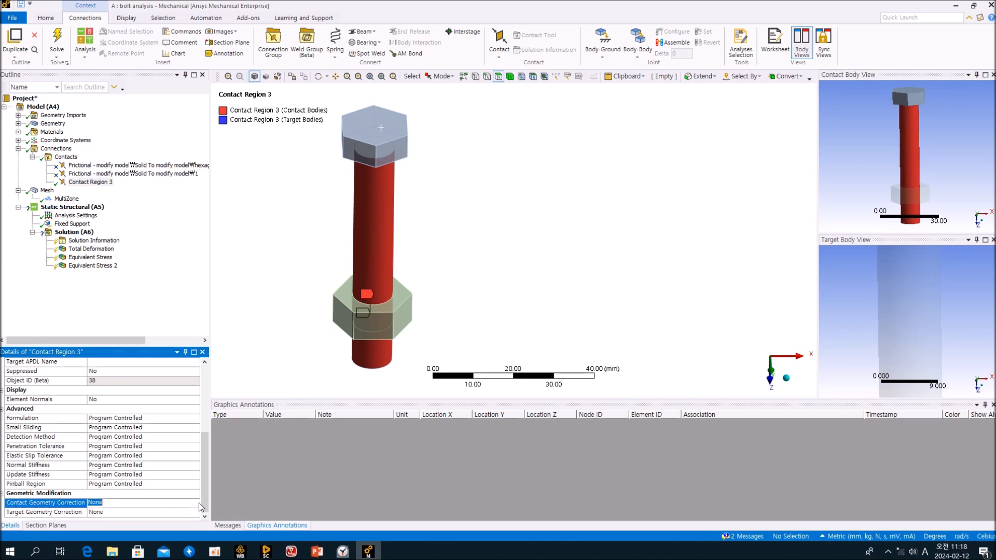
click(195, 502)
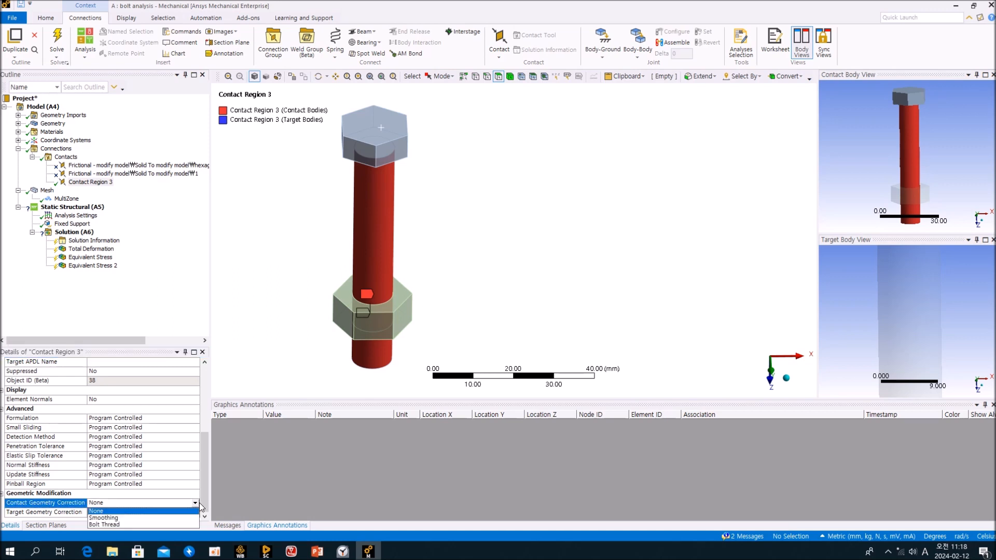
click(129, 525)
scroll(164, 483, down, 2)
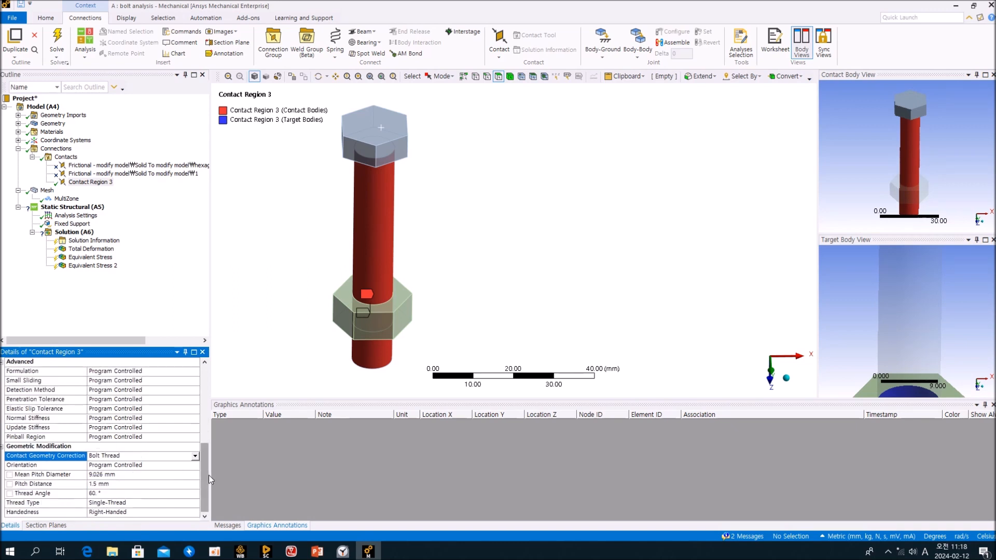
click(133, 465)
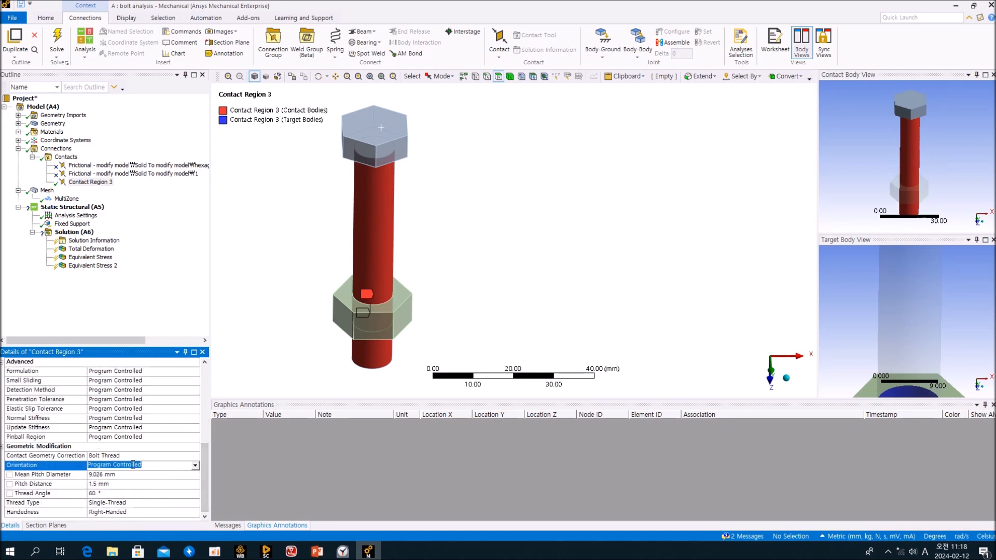
Check the Bolt Thread contact on the model, then expand and select Coordinate Systems.
mouse_move(494, 295)
middle_down()
mouse_move(485, 268)
mouse_move(490, 282)
middle_up()
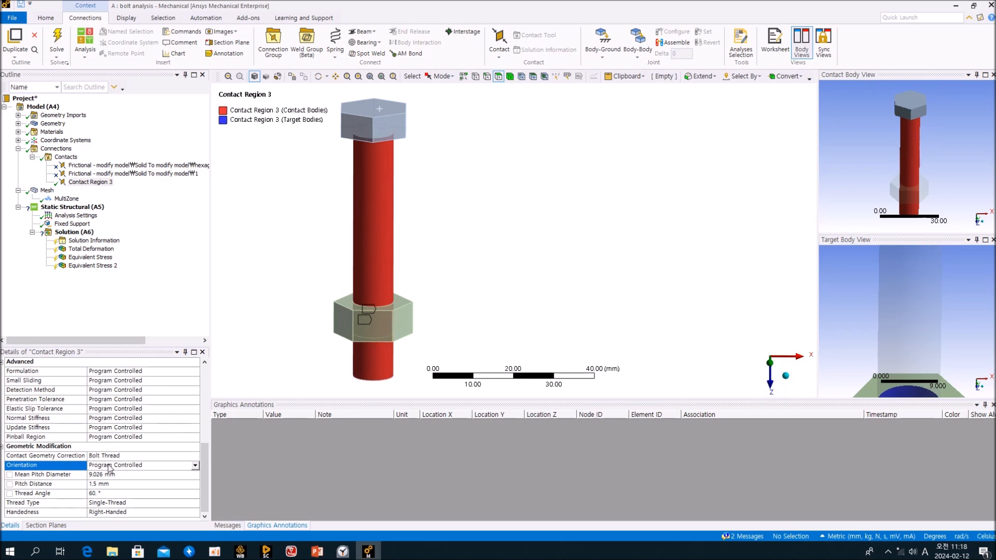
click(164, 289)
click(462, 248)
click(182, 290)
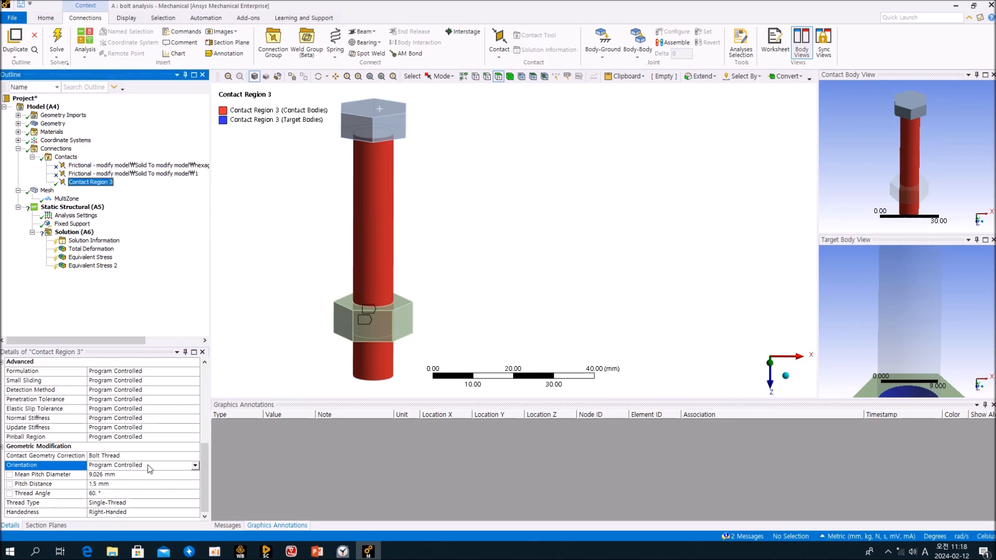
middle_drag(440, 285, 396, 231)
middle_drag(338, 248, 240, 292)
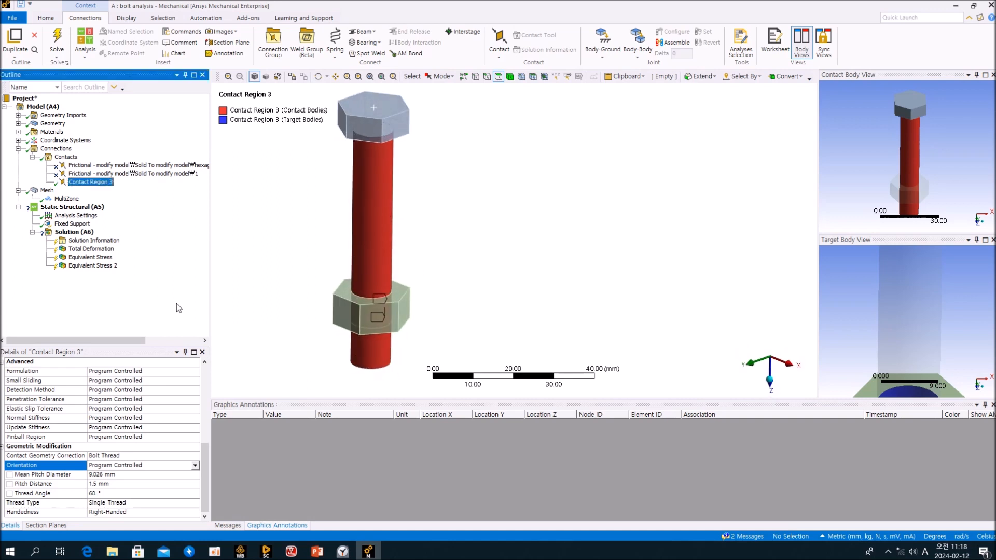
middle_drag(312, 244, 240, 280)
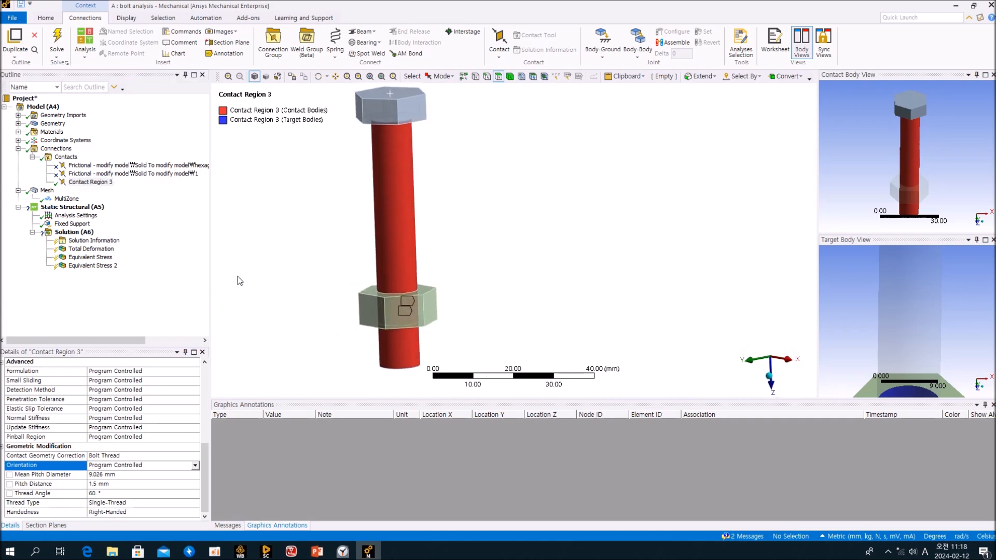
click(19, 140)
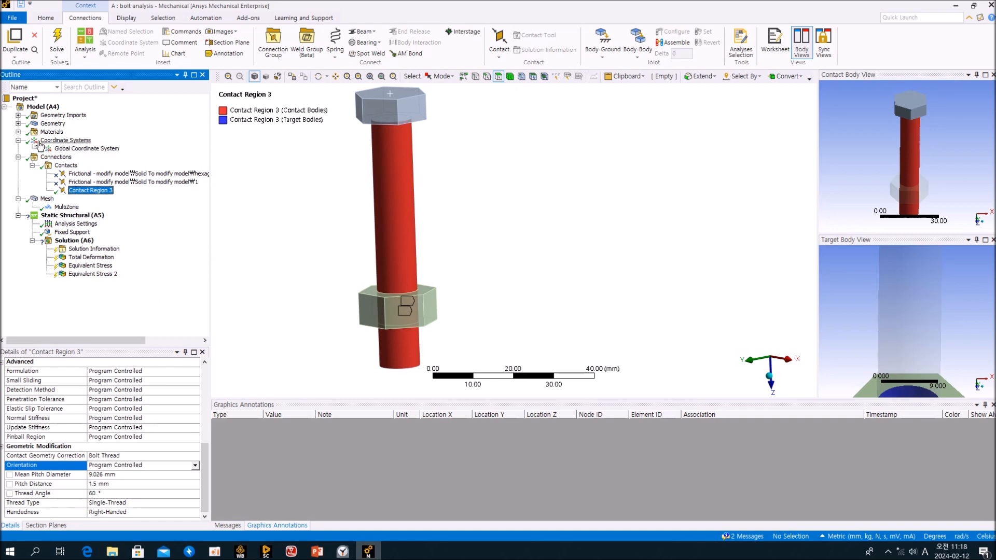
click(66, 140)
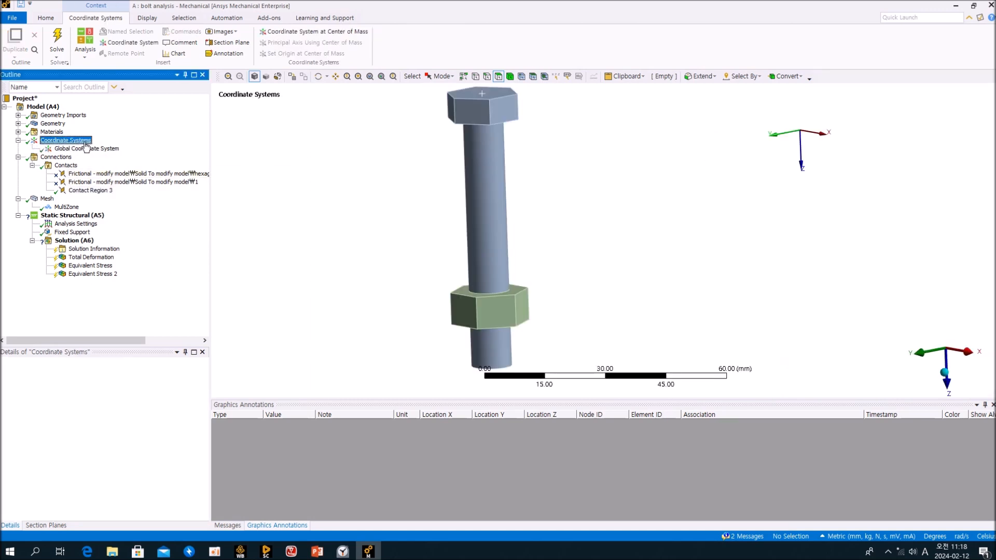
Insert a coordinate system on the bolt shaft face at origin -4.6515, 99.03, 14.177 mm.
right_click(86, 145)
mouse_move(109, 151)
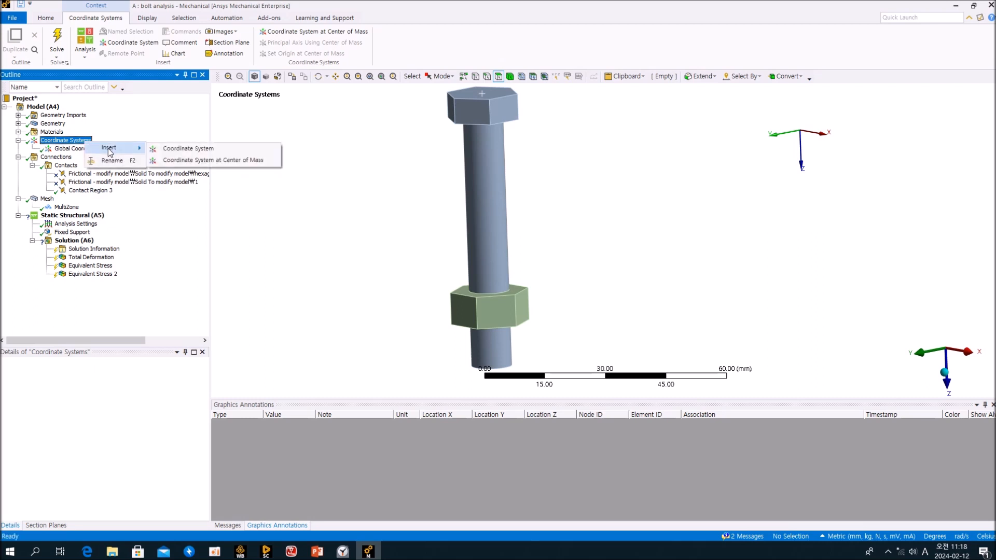
click(186, 151)
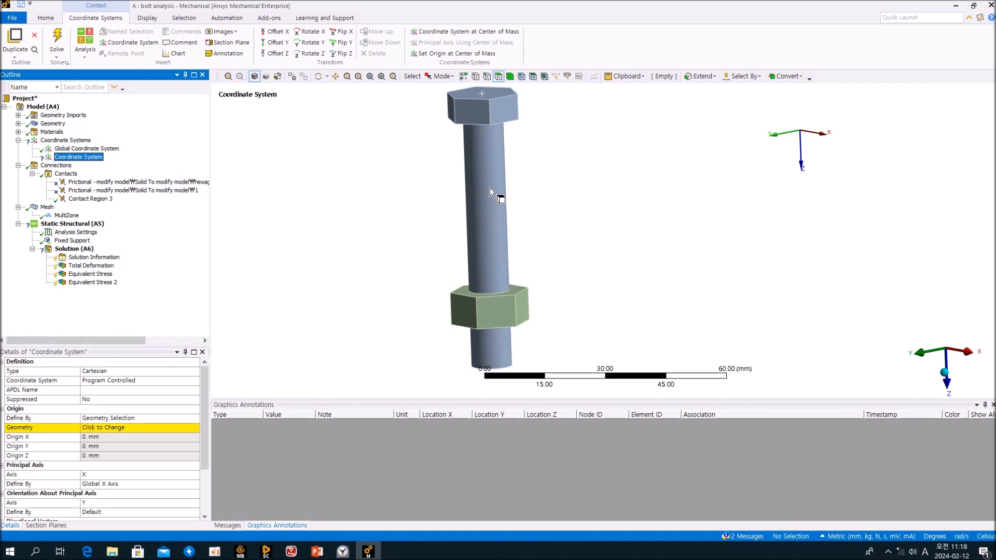
click(107, 429)
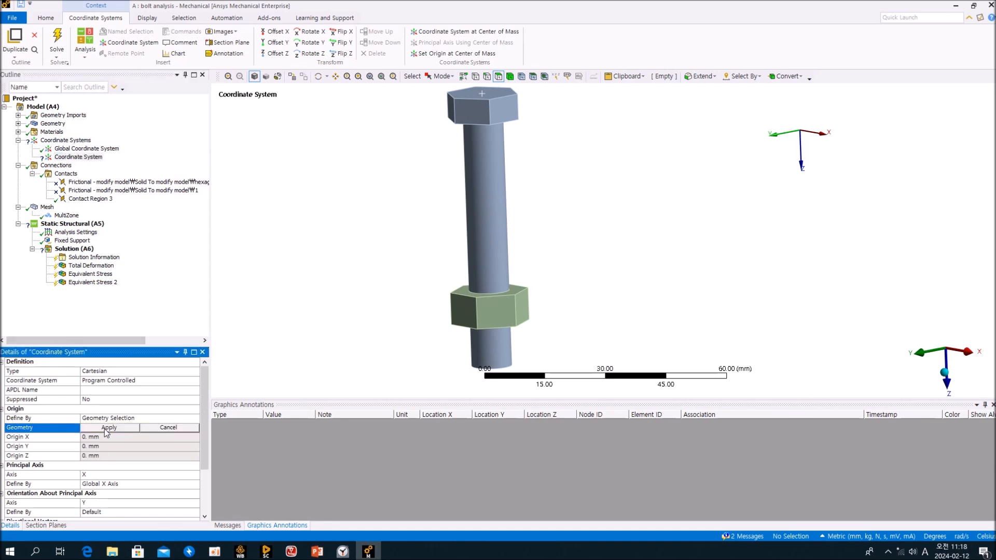
click(496, 246)
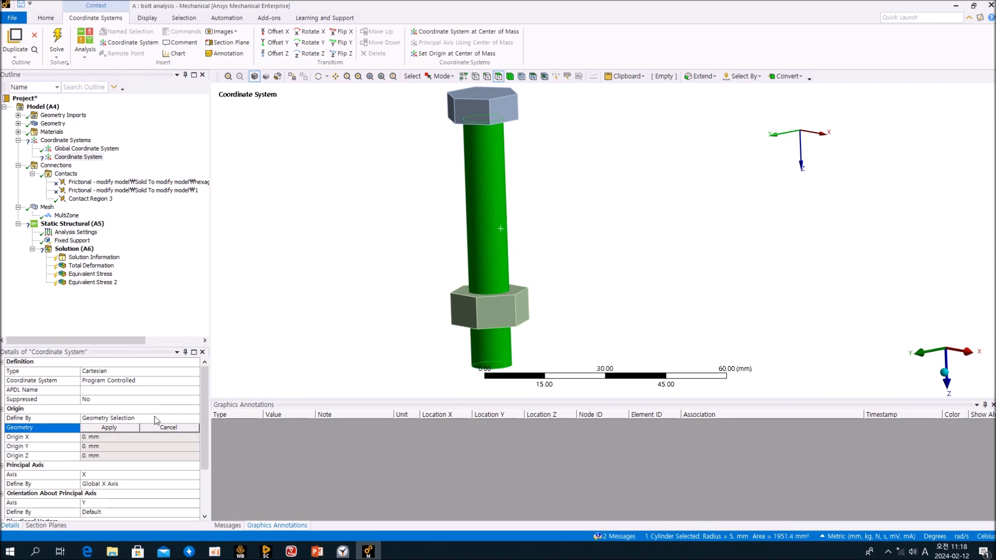
click(109, 428)
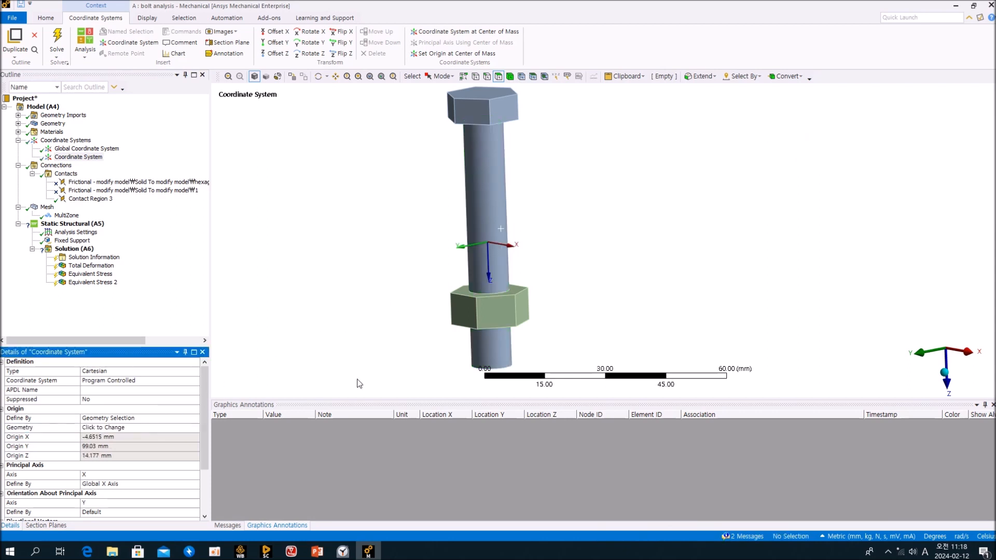
middle_drag(494, 319, 422, 323)
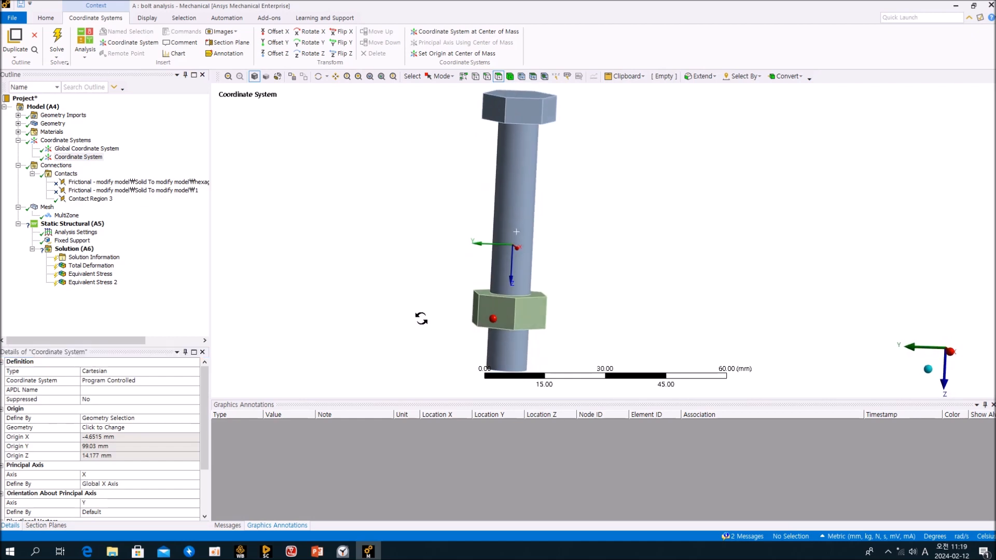
click(172, 324)
Set Contact Region 3's bolt thread orientation to Revolute Axis.
click(90, 201)
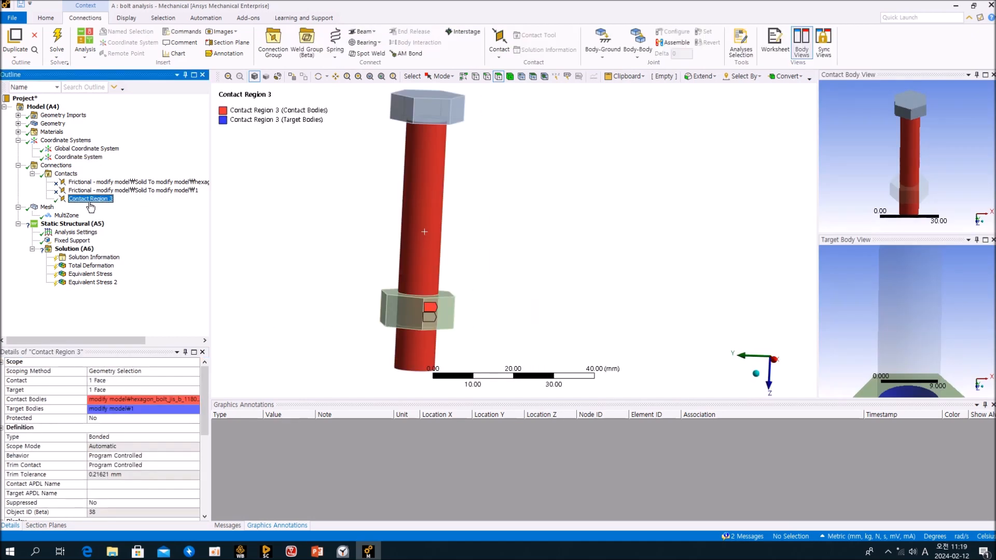
scroll(162, 458, down, 10)
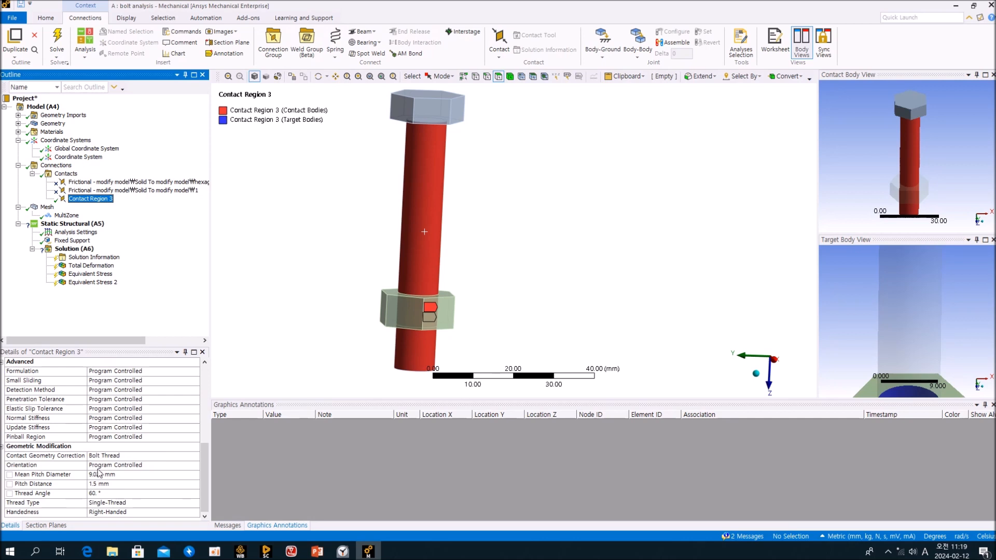
click(98, 466)
click(197, 466)
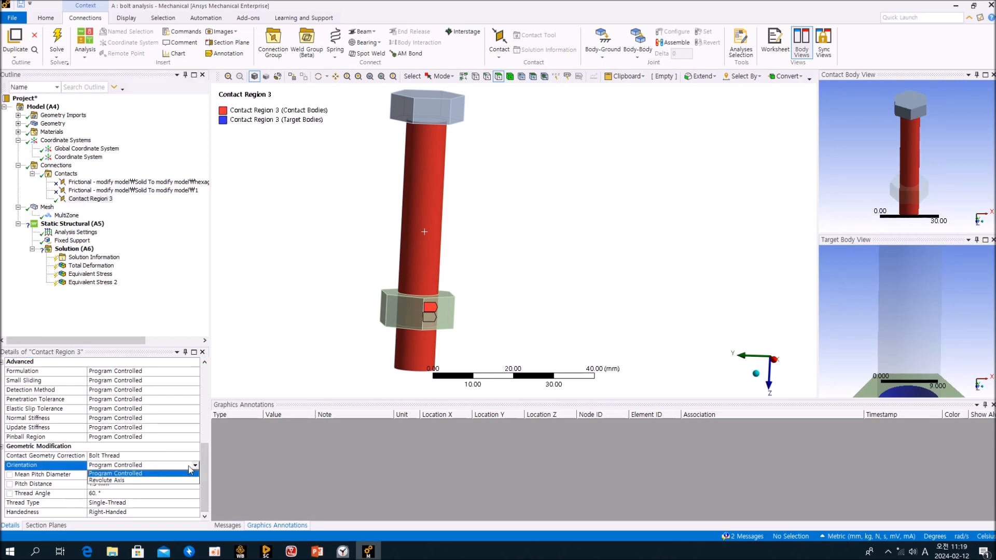
click(139, 481)
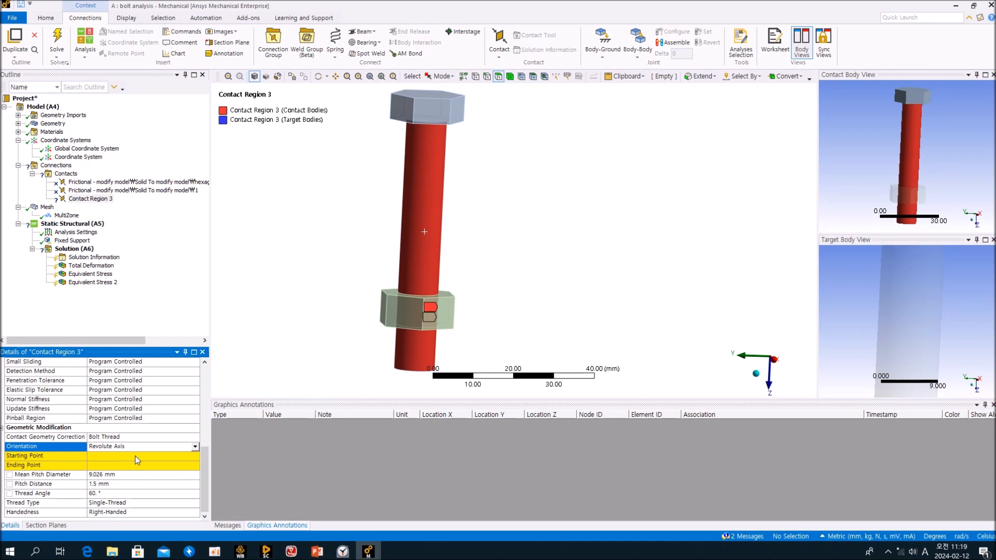
Set the thread's starting and ending points to the new Coordinate System.
click(139, 456)
click(195, 456)
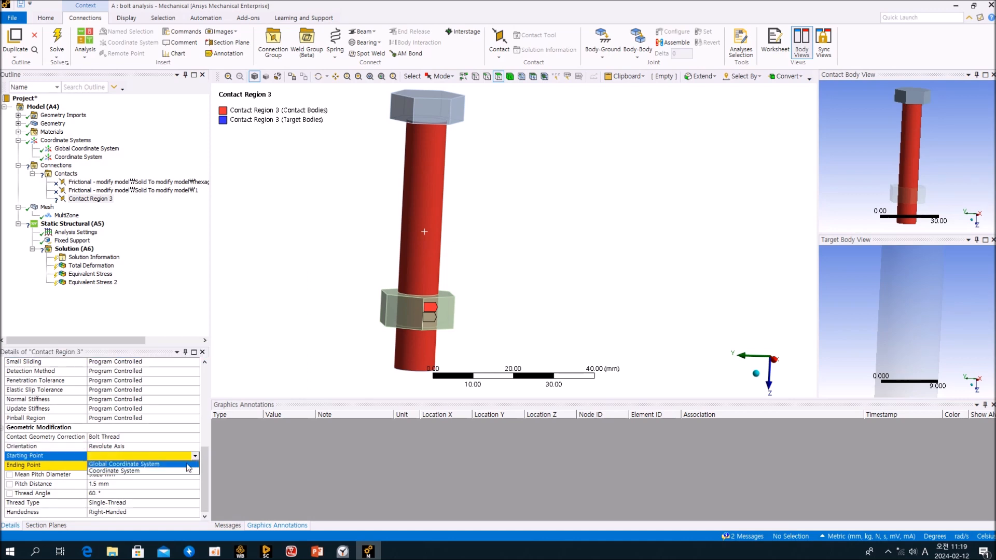
click(187, 471)
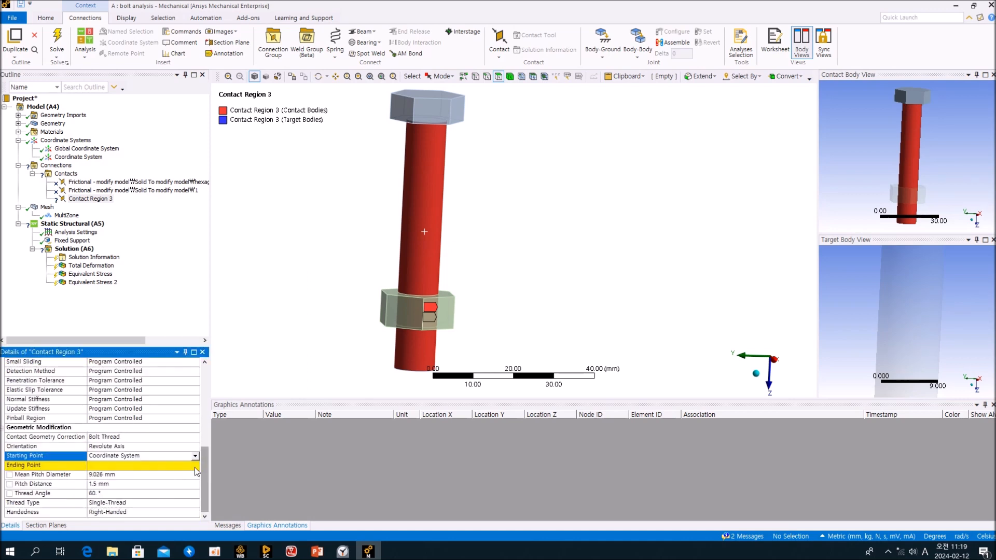
click(195, 465)
click(195, 465)
click(168, 485)
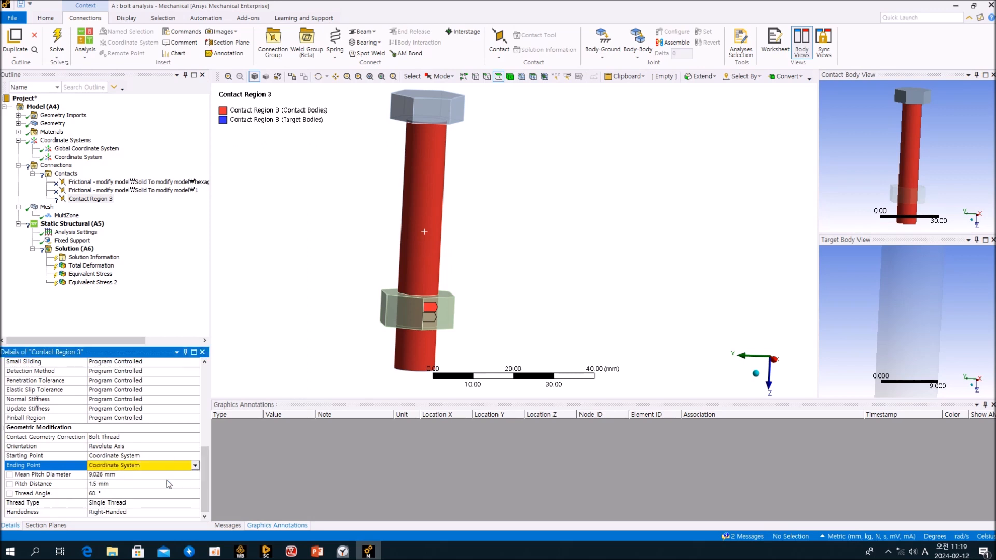
click(195, 465)
click(158, 484)
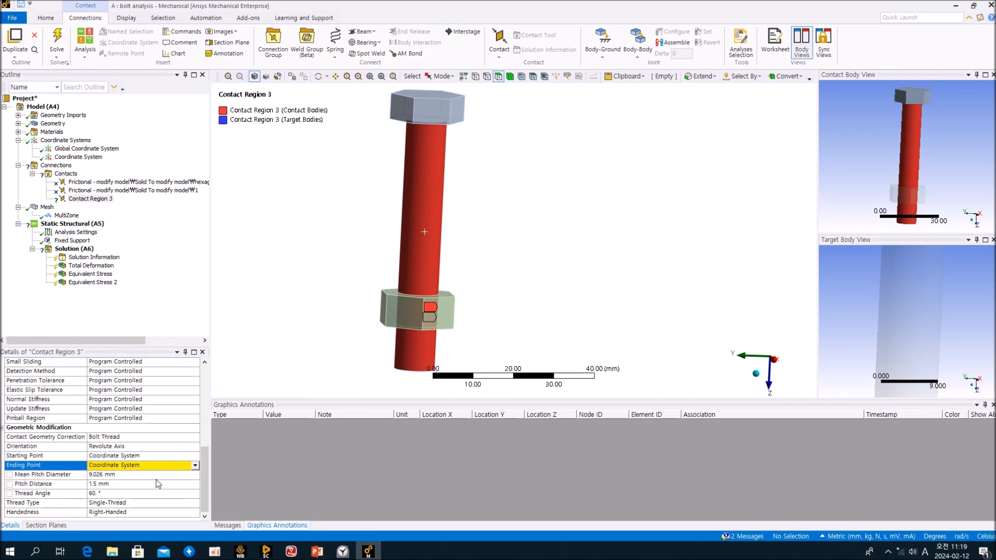
Change both the starting and ending points to Global Coordinate System.
click(195, 457)
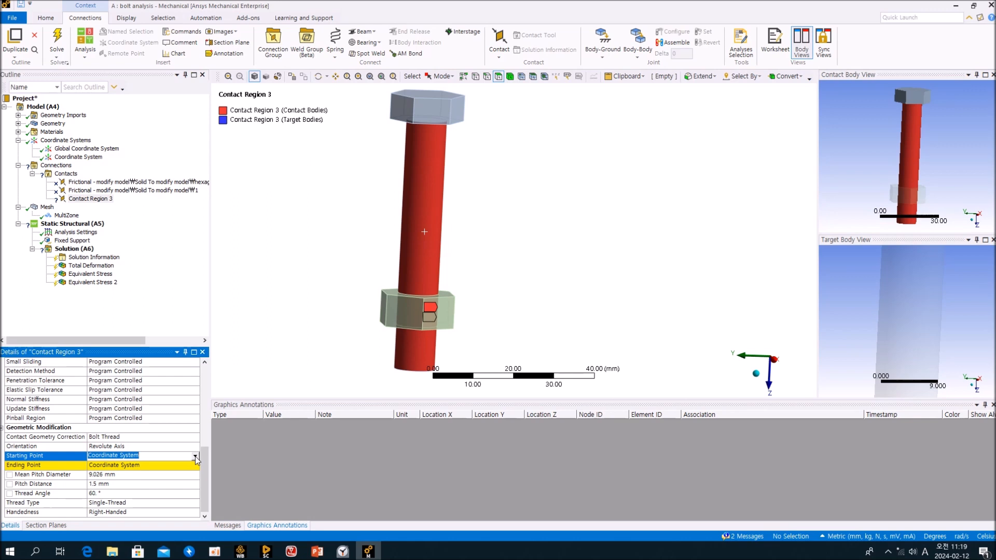
click(195, 456)
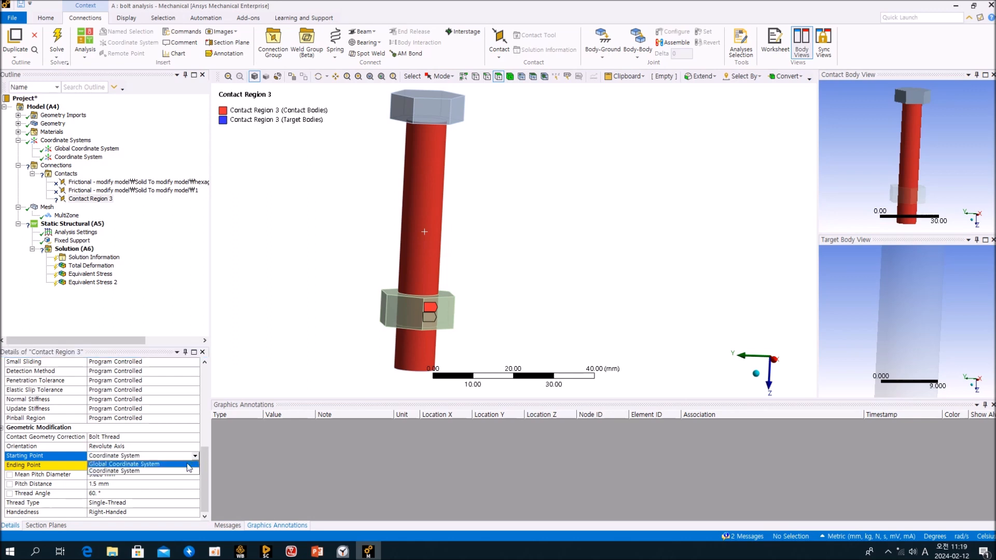
click(188, 464)
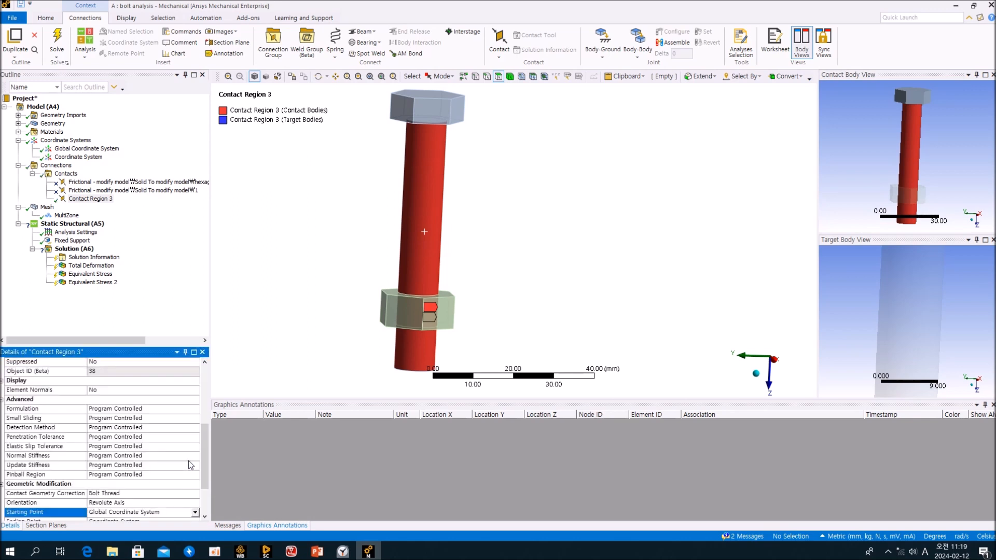
click(196, 467)
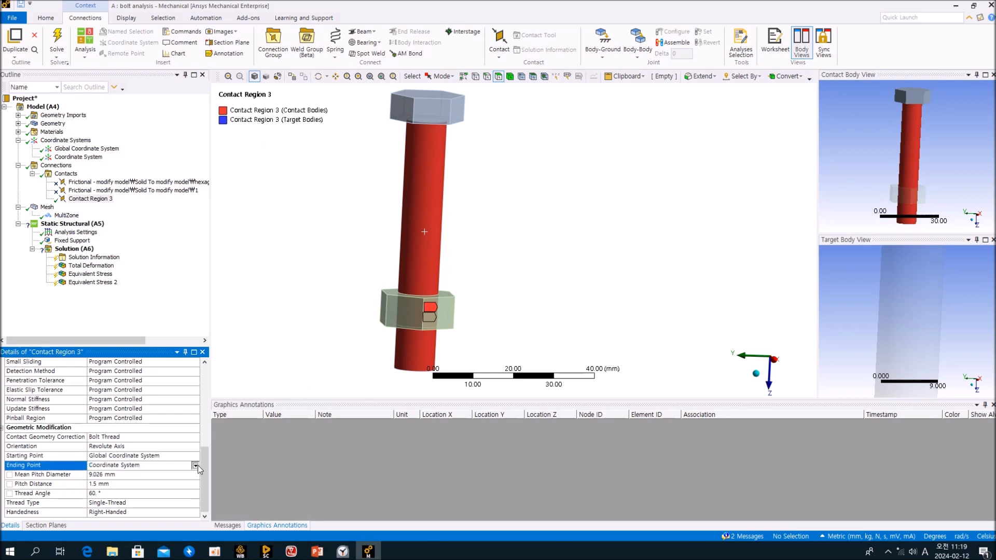
click(195, 465)
click(191, 473)
click(196, 465)
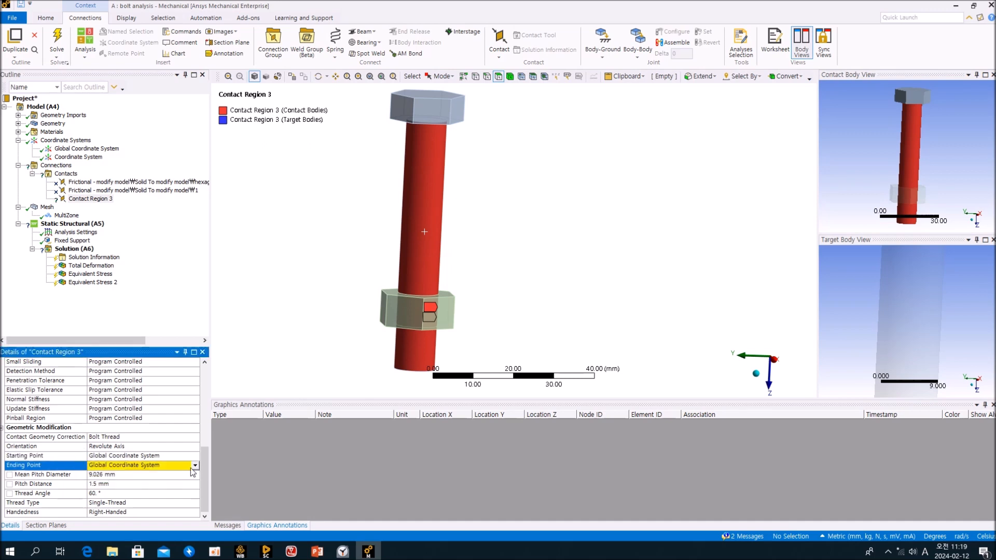
click(189, 474)
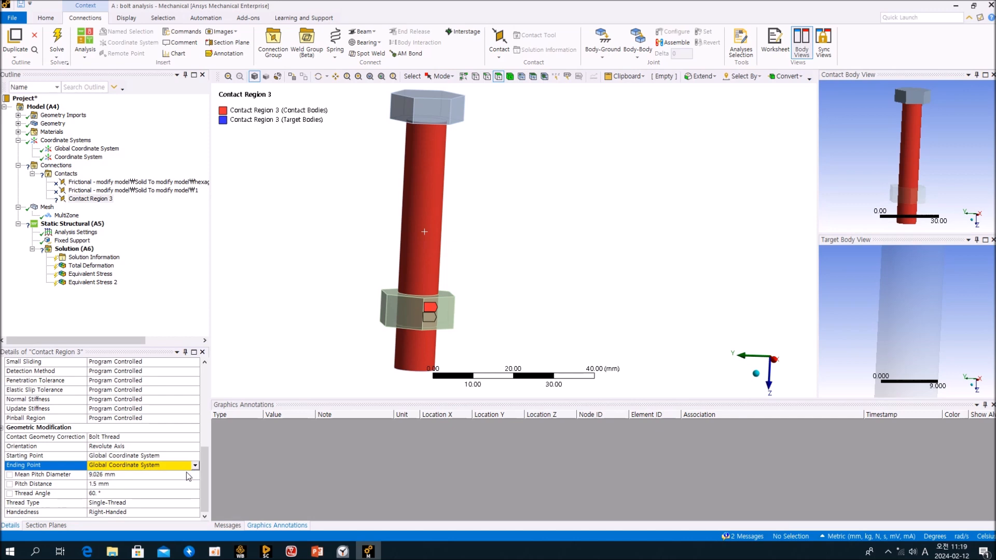
Verify Bolt Thread, Revolute Axis and Global starting point, then select the Coordinate System.
drag(205, 457, 205, 457)
click(197, 439)
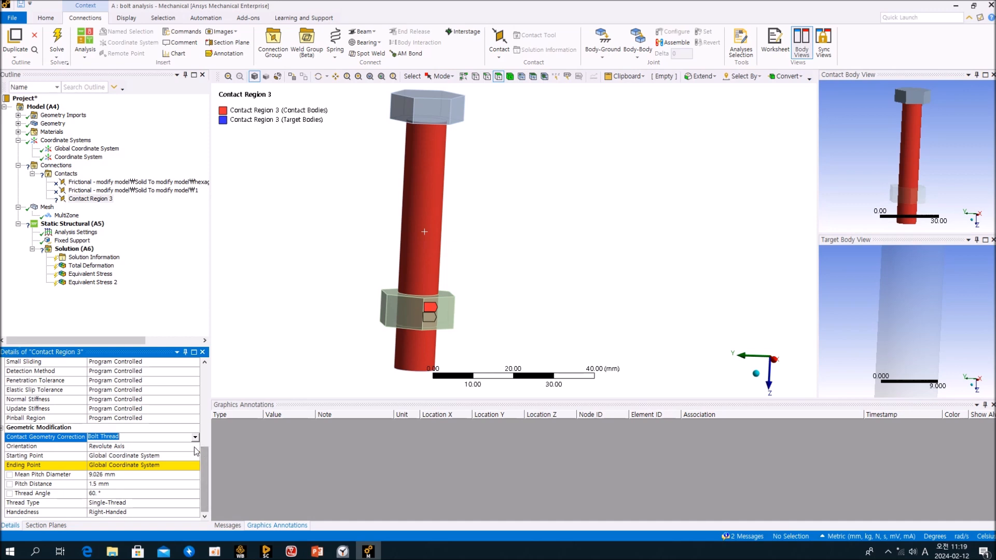
click(197, 447)
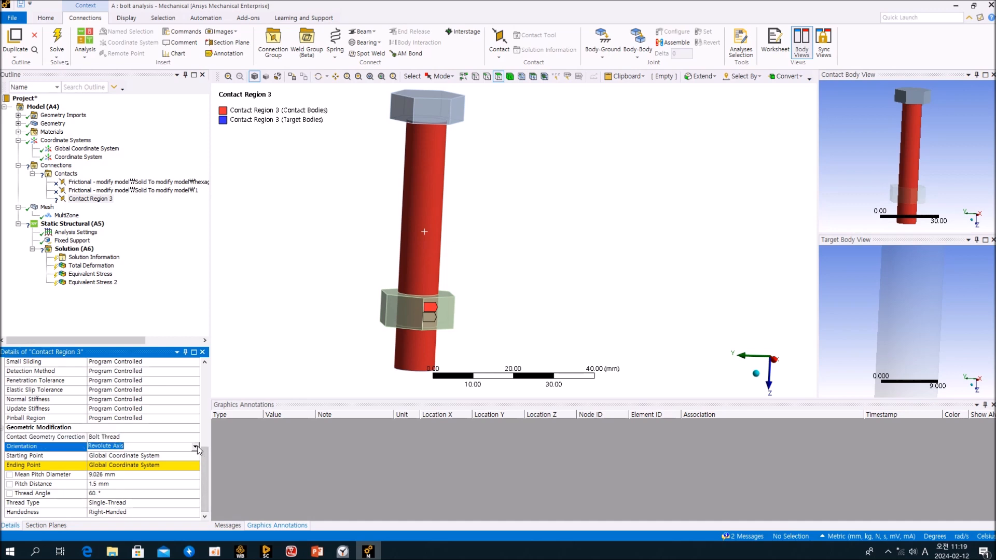
click(195, 456)
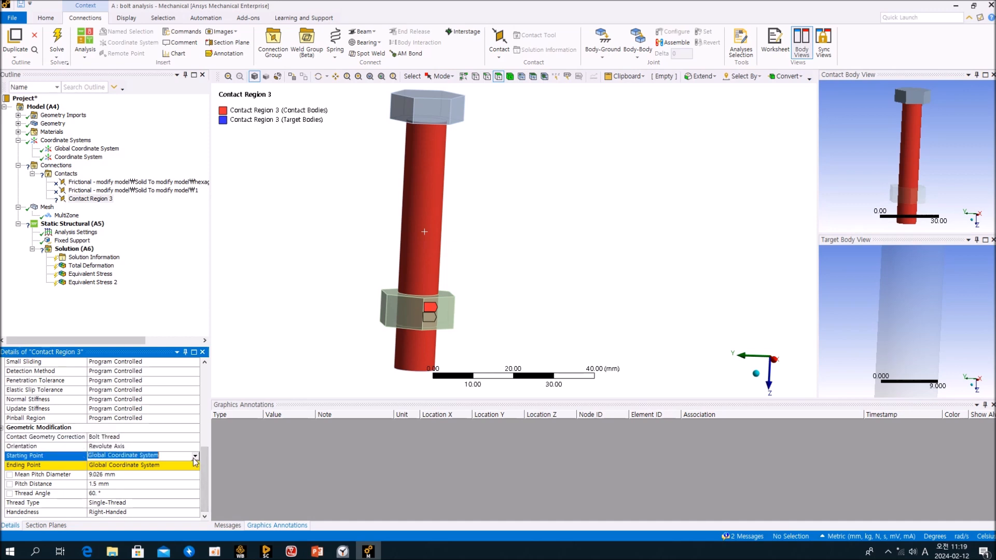
click(195, 457)
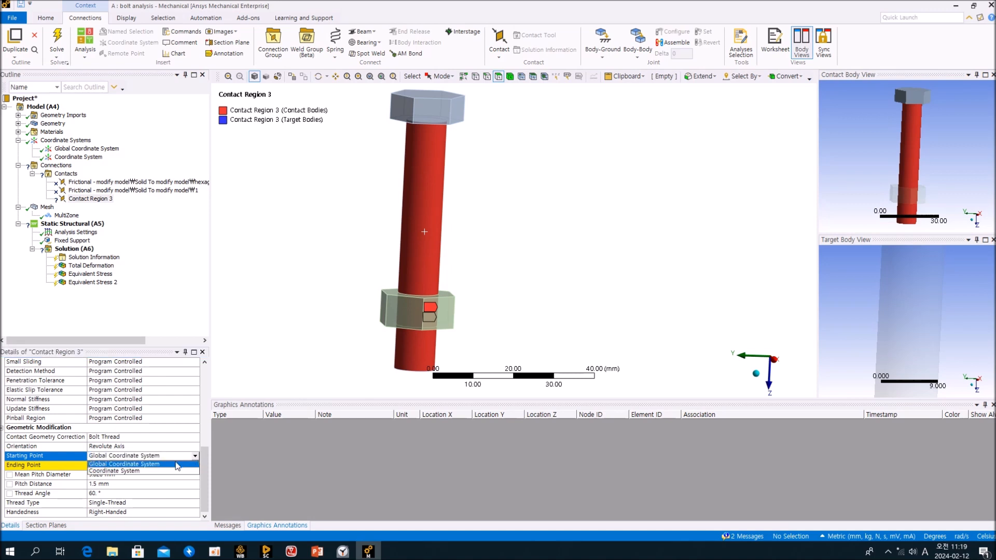
click(143, 467)
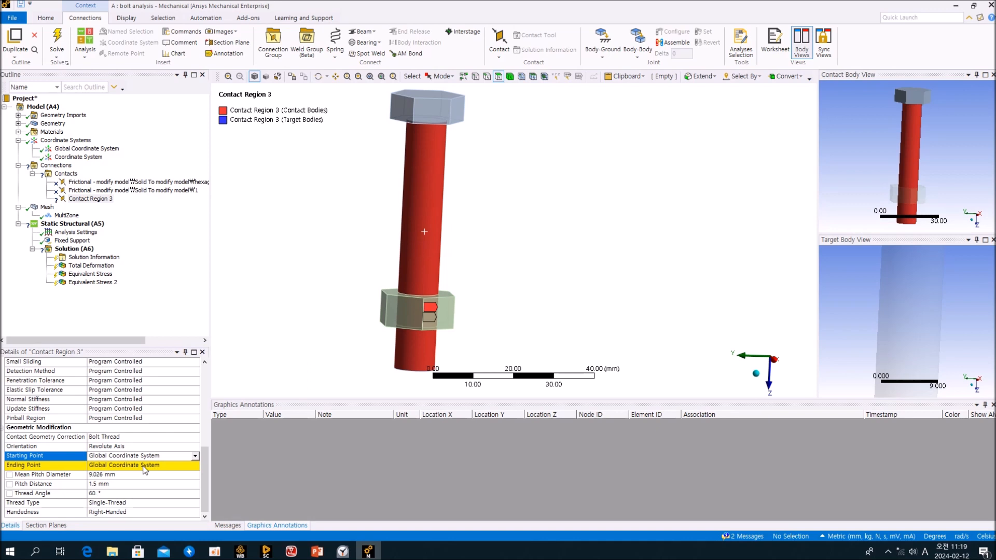
click(175, 266)
click(64, 158)
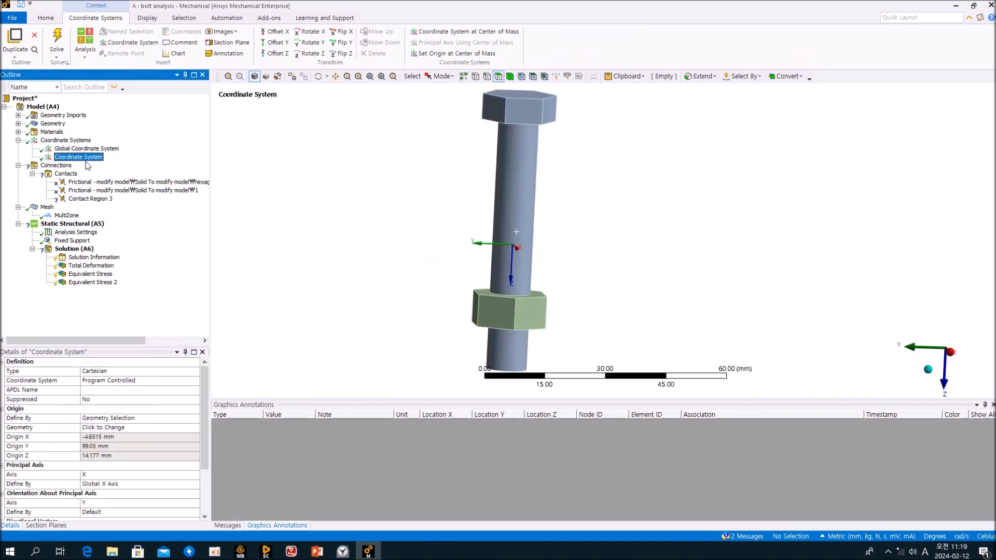
Delete the old local Coordinate System.
click(409, 231)
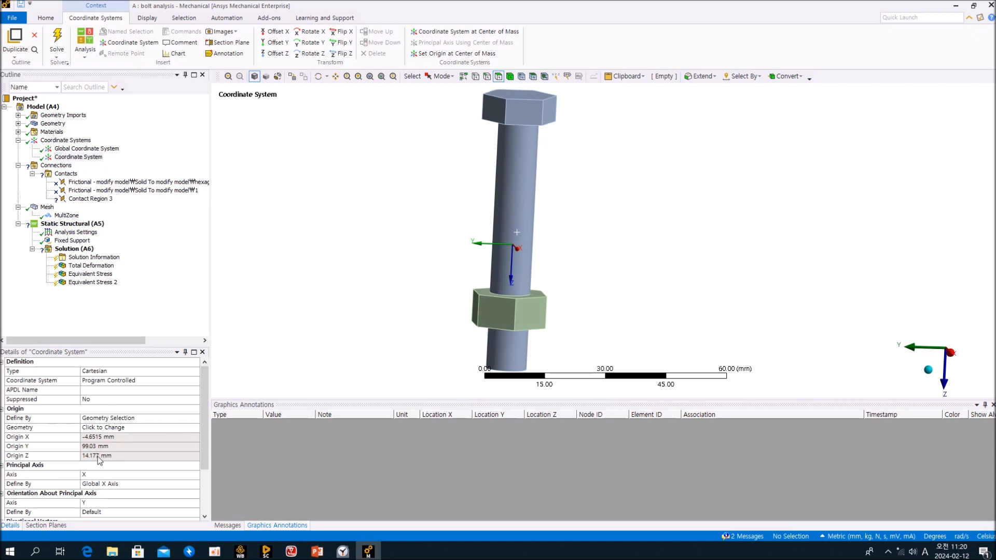
right_click(77, 156)
click(126, 266)
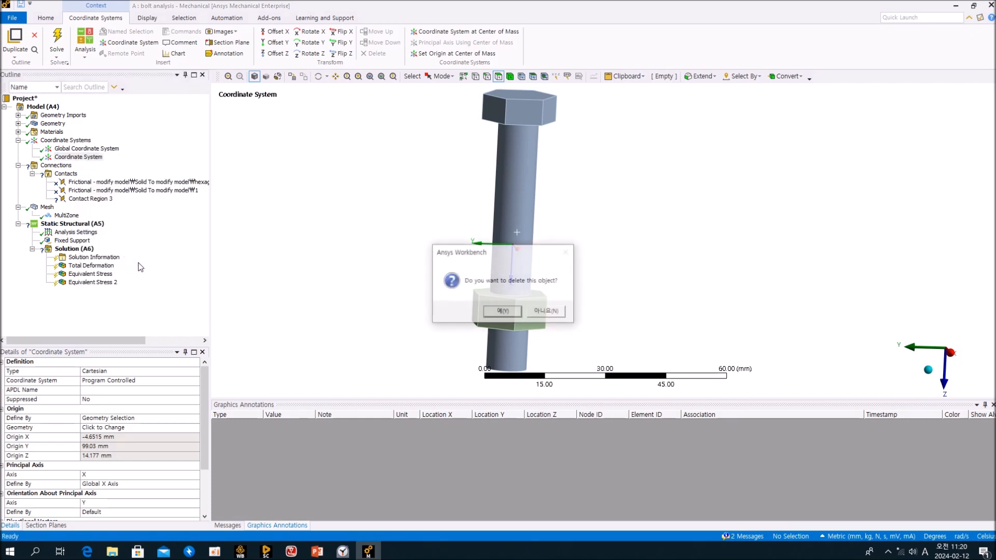
click(503, 314)
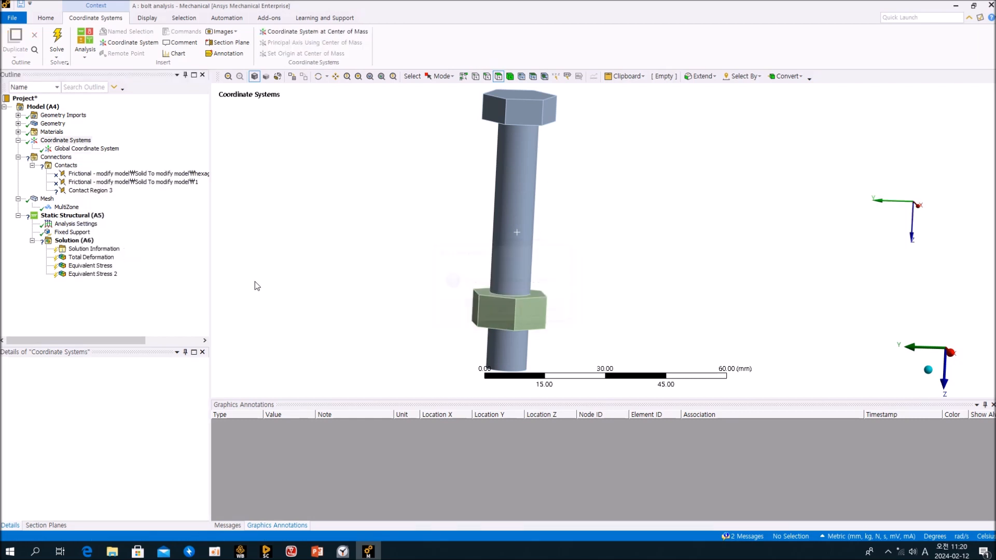
Insert a new coordinate system anchored on the bolt's bottom circular end face.
right_click(82, 141)
mouse_move(117, 151)
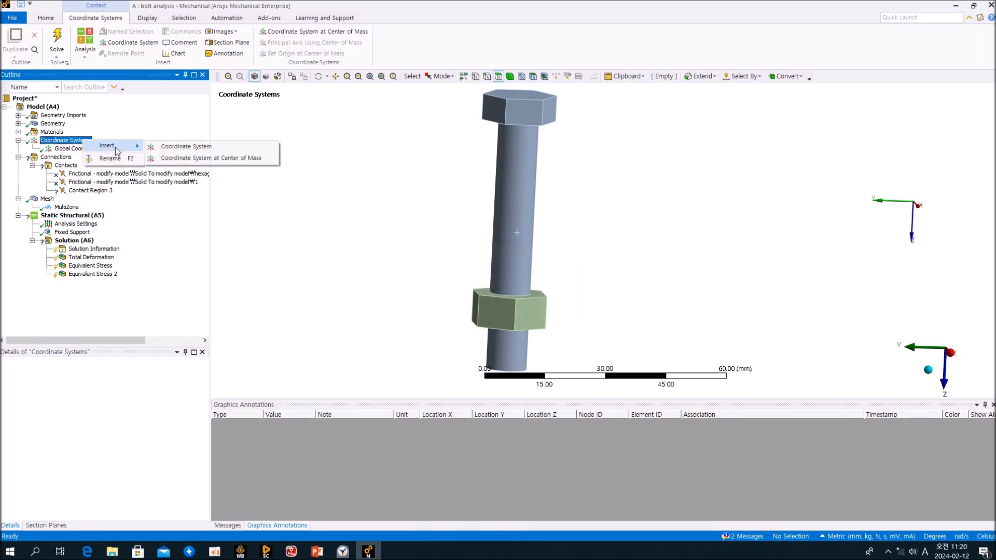
click(187, 148)
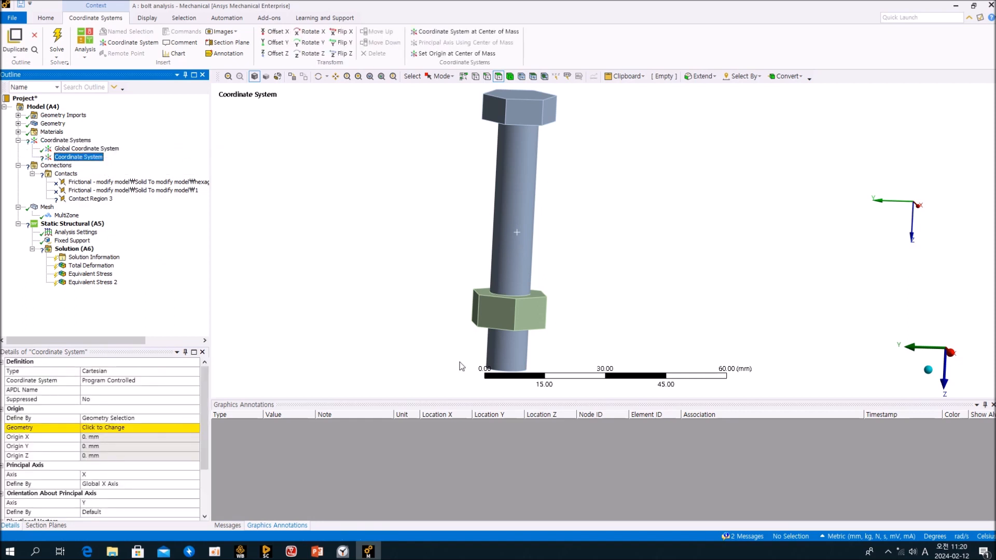
middle_drag(461, 363, 474, 314)
click(503, 318)
click(108, 430)
click(108, 431)
middle_drag(436, 271, 400, 236)
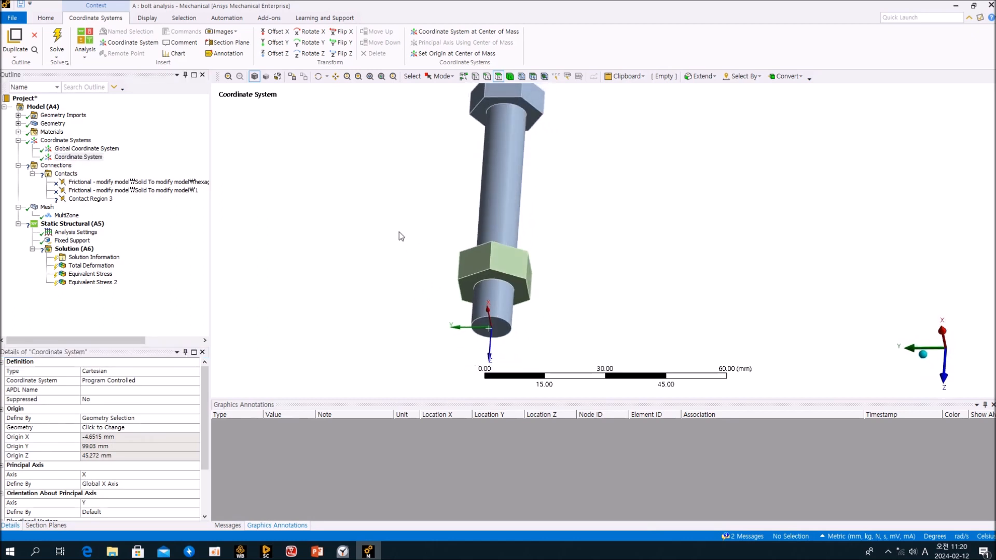
click(164, 295)
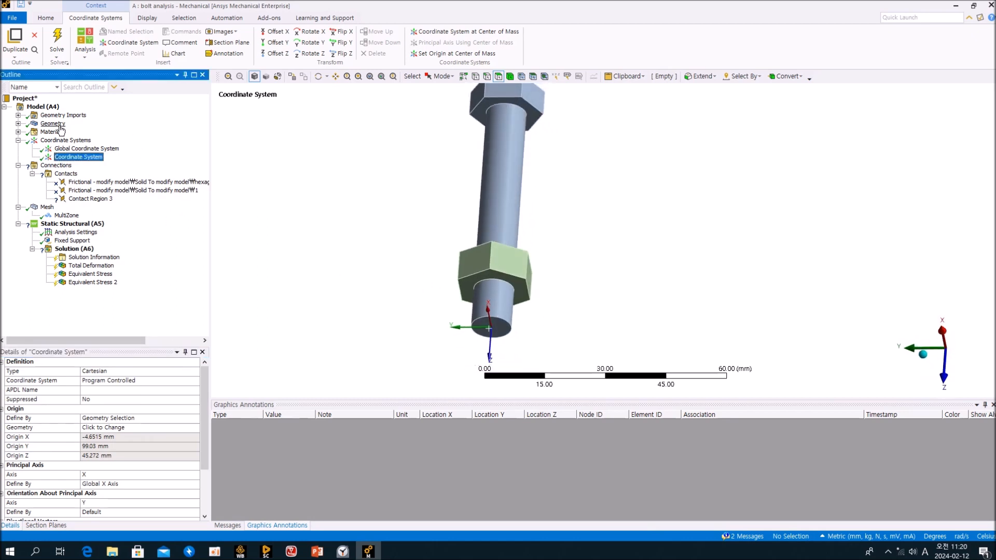
Add Coordinate System 2 with its origin on the bolt head's top face.
click(54, 142)
right_click(54, 141)
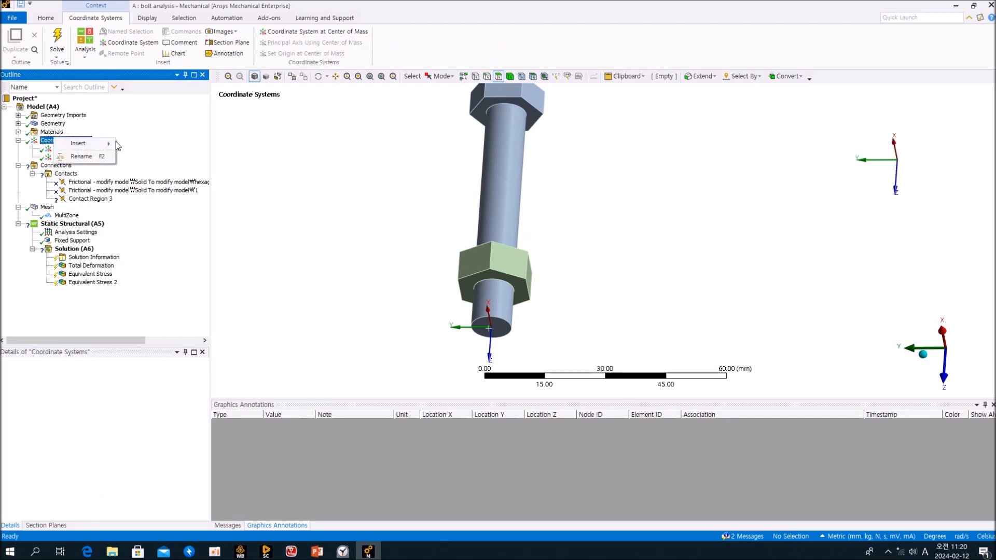
mouse_move(83, 143)
click(147, 145)
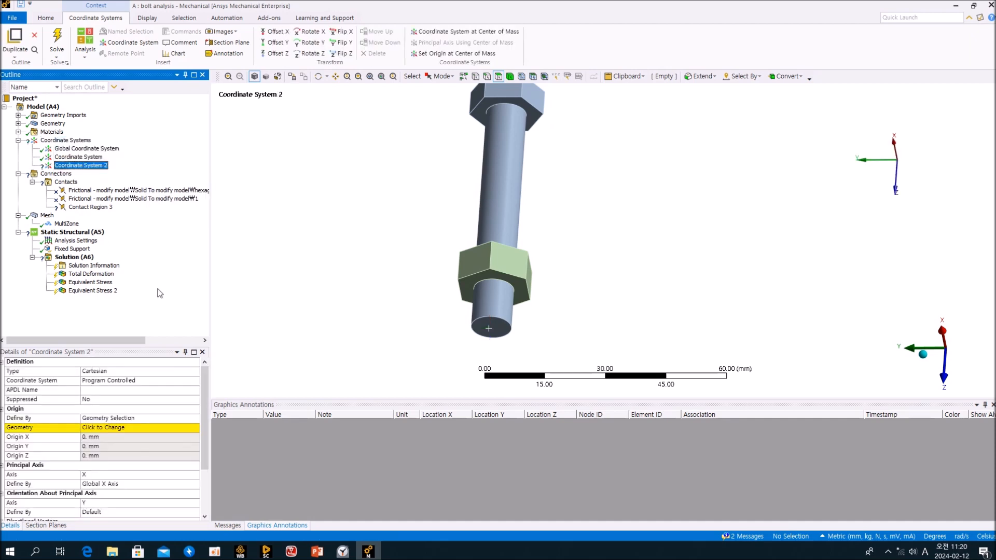
click(115, 434)
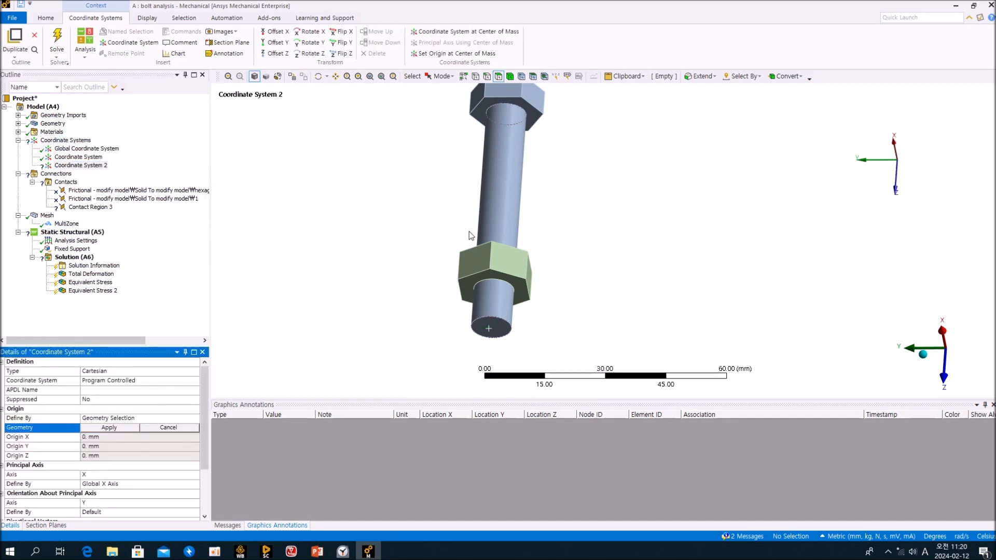
click(530, 115)
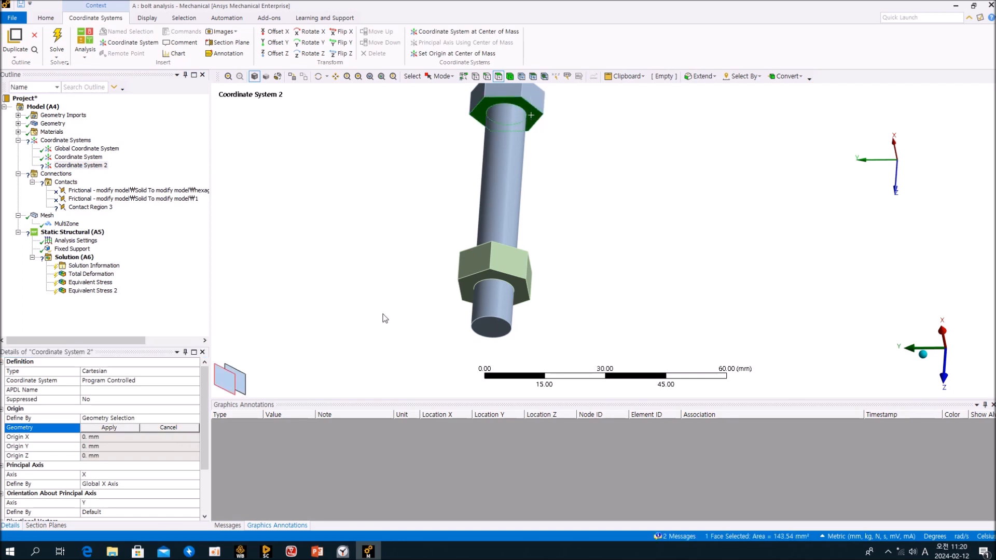
click(125, 431)
Select both local coordinate systems to compare them, then return to Contact Region 3.
click(83, 165)
ctrl+click(83, 157)
middle_drag(344, 129, 305, 155)
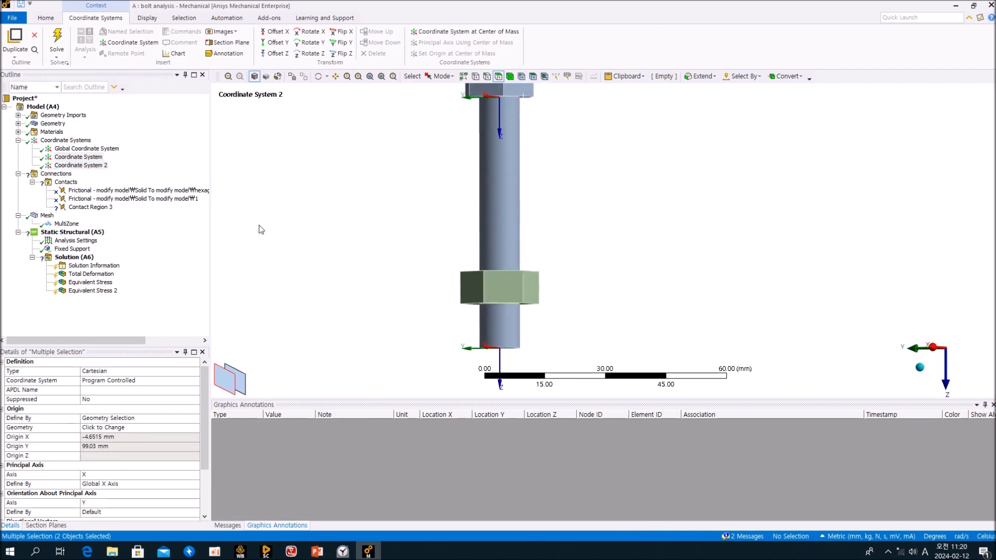
click(115, 240)
click(100, 209)
Set the thread's starting point to Coordinate System and ending point to Coordinate System 2.
scroll(170, 400, down, 5)
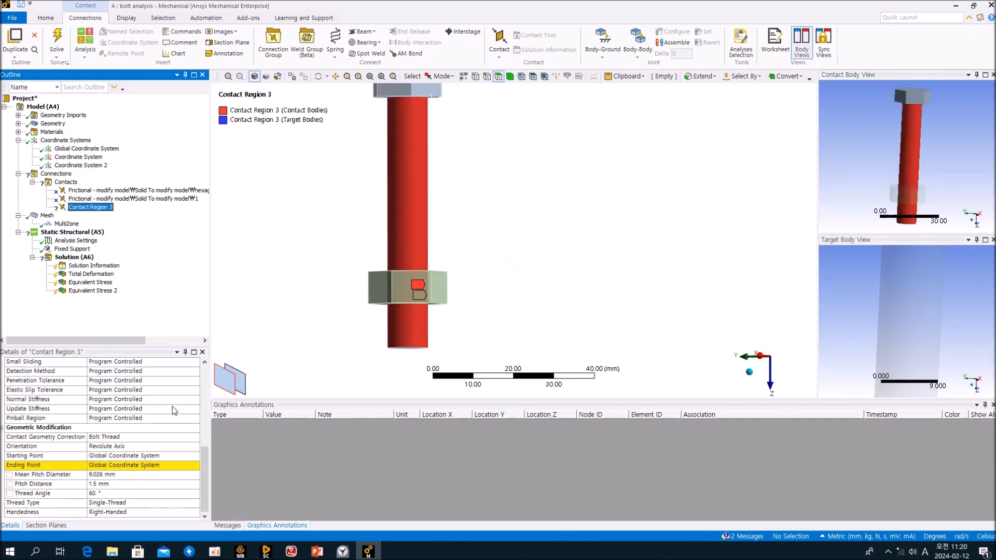
click(198, 454)
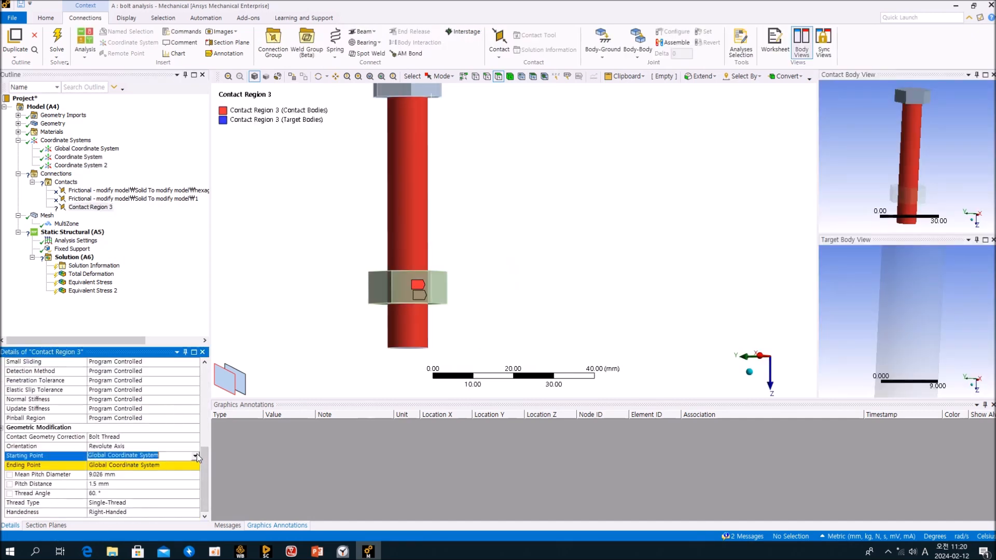
click(170, 471)
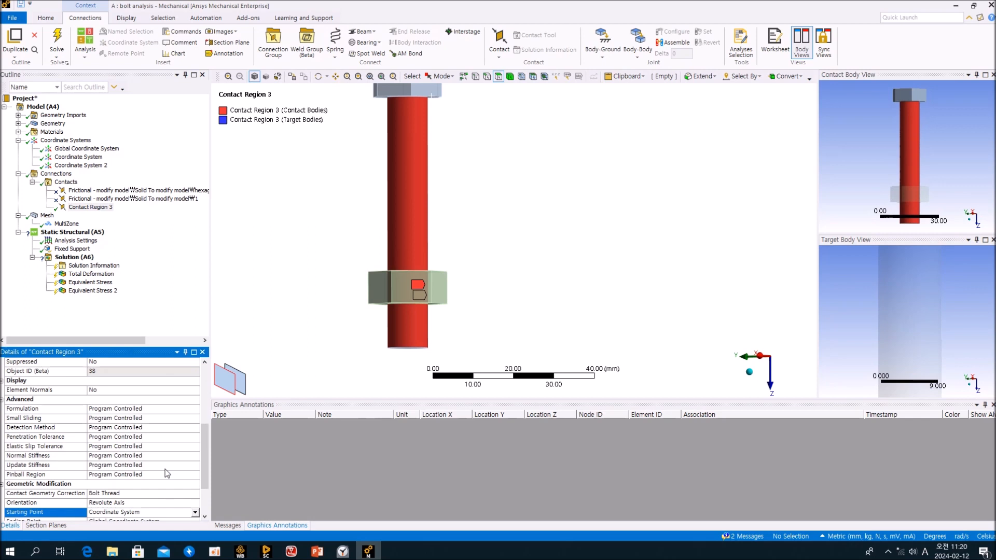
click(187, 464)
click(195, 465)
click(183, 488)
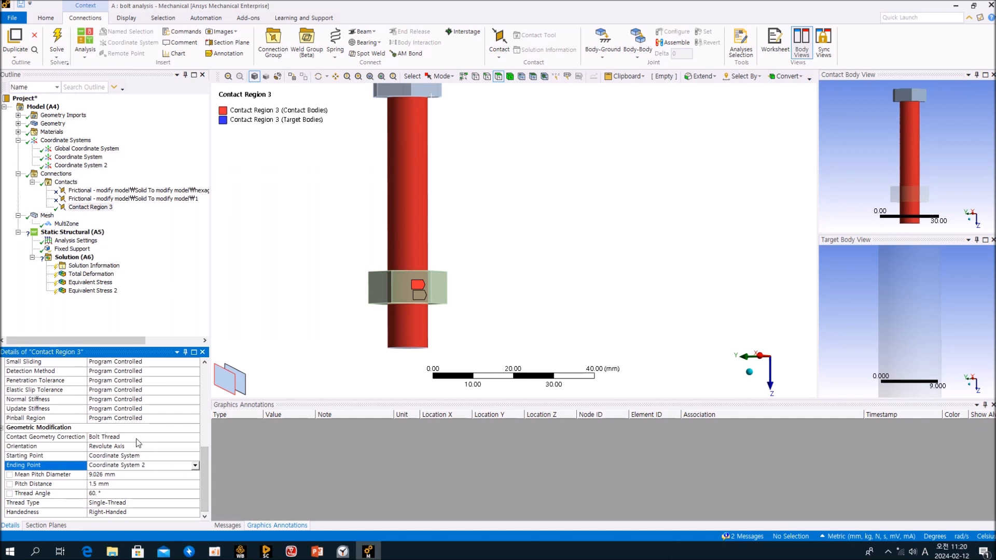
Bring up the metric thread standard PDF in Edge.
click(183, 291)
middle_drag(374, 248, 413, 265)
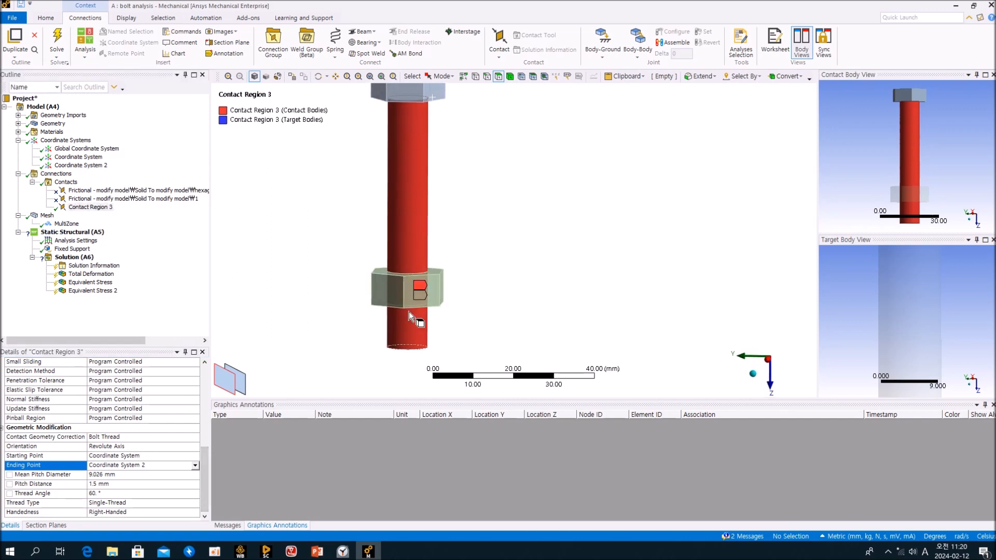
click(162, 301)
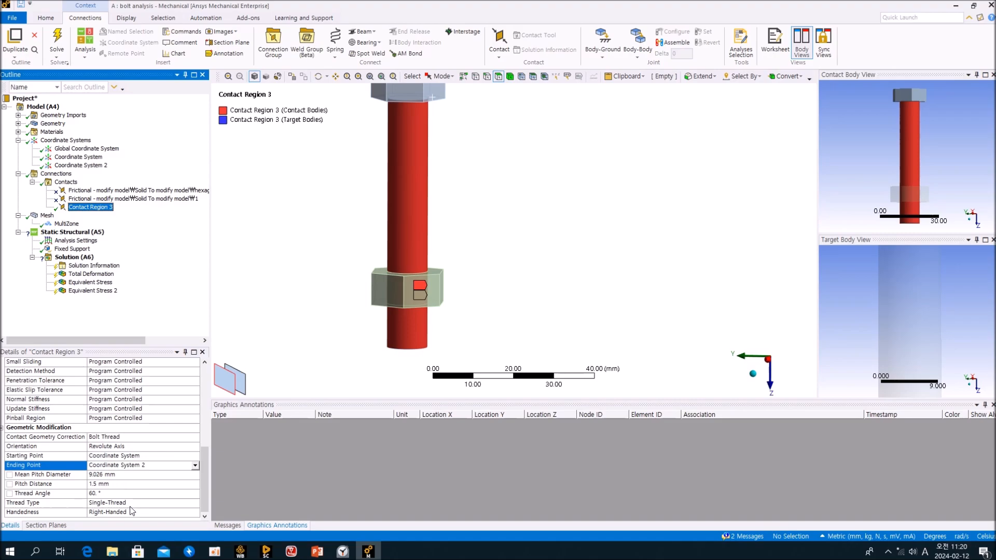
click(86, 552)
scroll(511, 277, up, 1)
scroll(514, 278, up, 10)
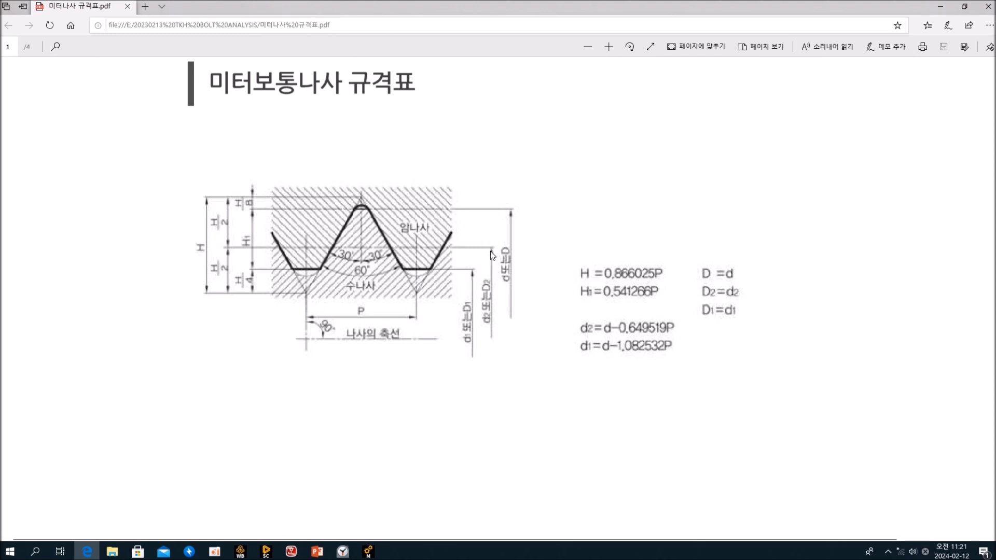
Review the metric thread diagram and the page 2 dimension table, then return to Mechanical.
scroll(488, 305, down, 10)
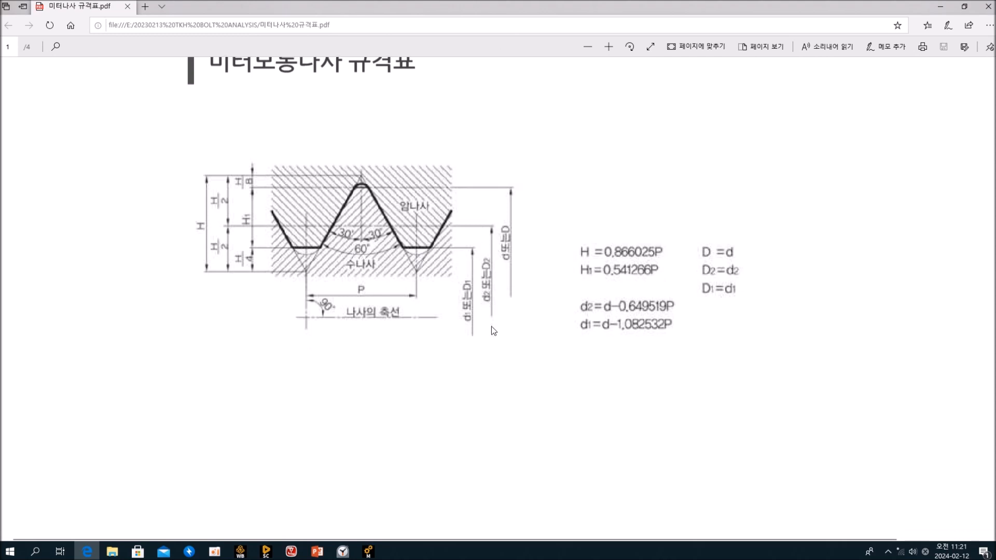
scroll(496, 318, down, 3)
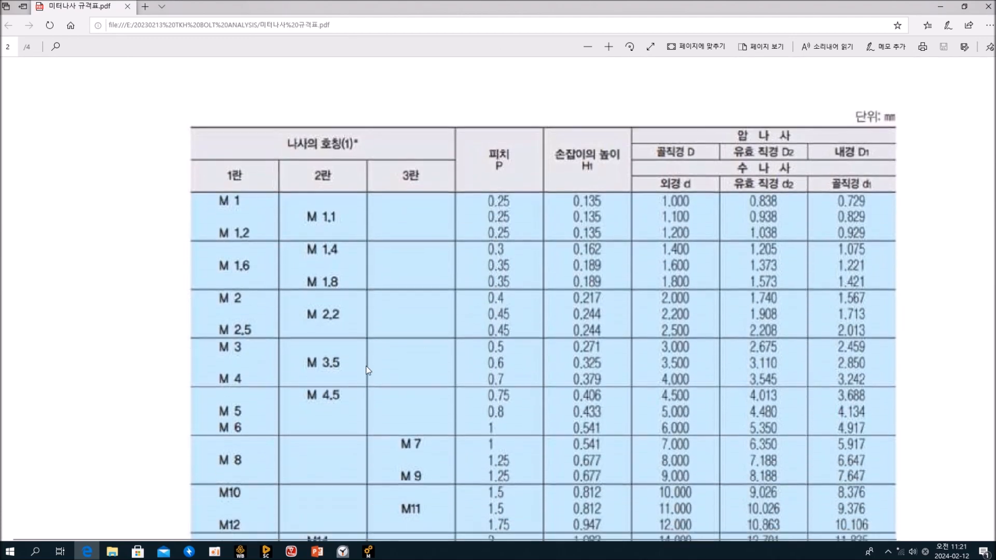
scroll(481, 357, up, 2)
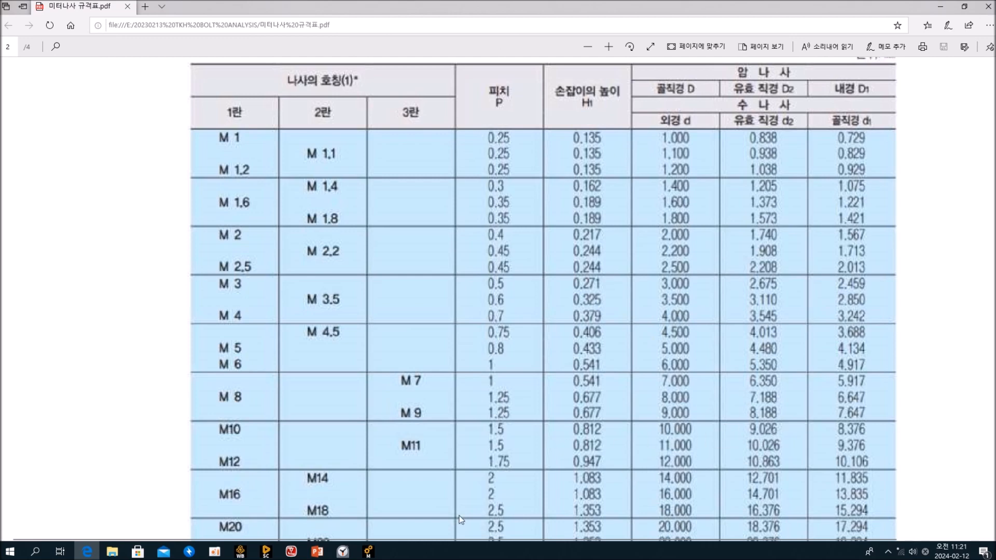
click(369, 552)
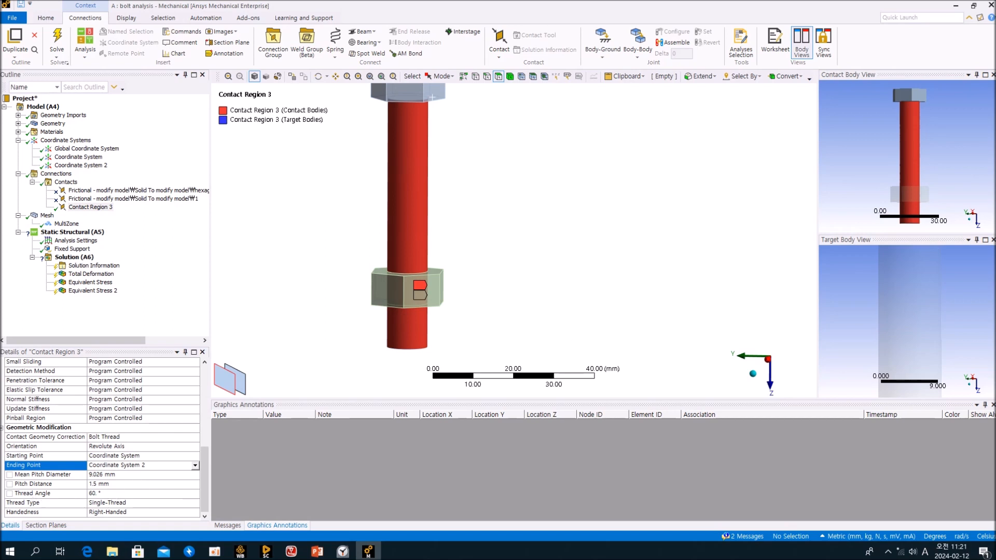
key(alt+Tab)
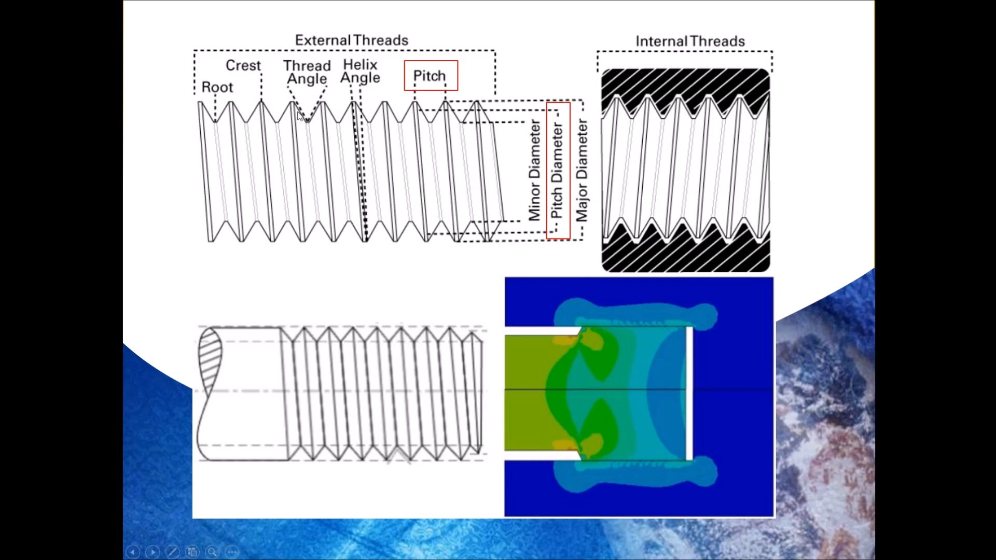
key(alt+Tab)
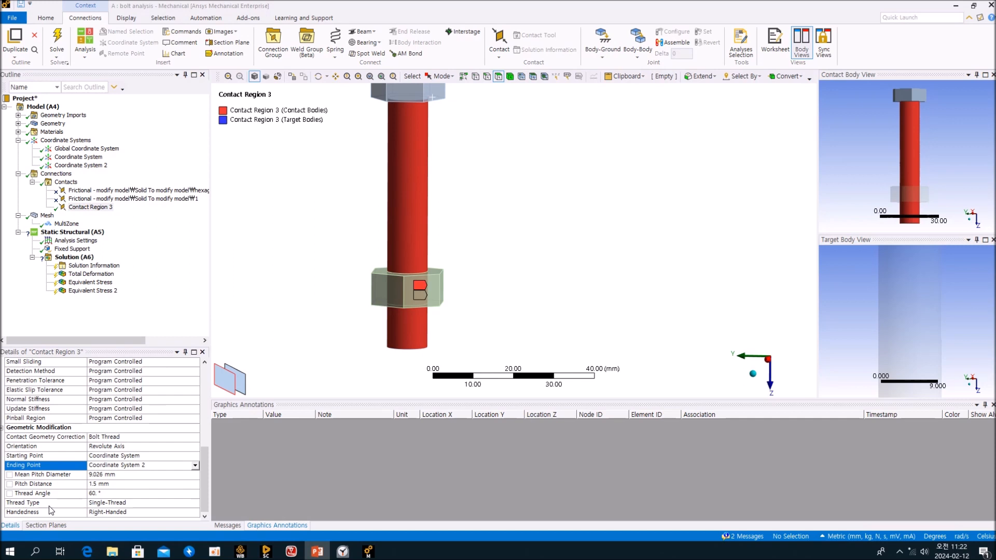
Keep Contact Region 3's bolt thread single-threaded and right-handed.
click(195, 505)
click(196, 504)
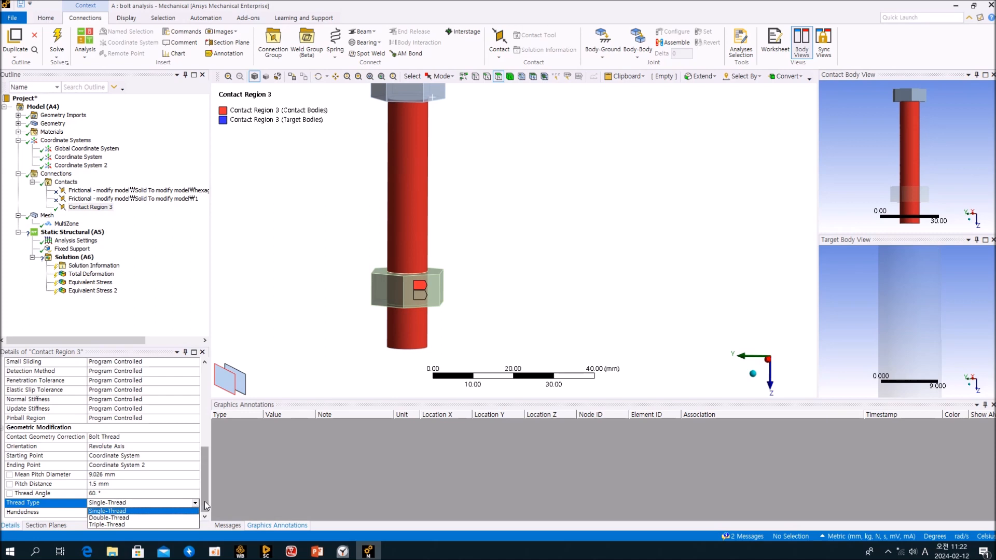
click(205, 506)
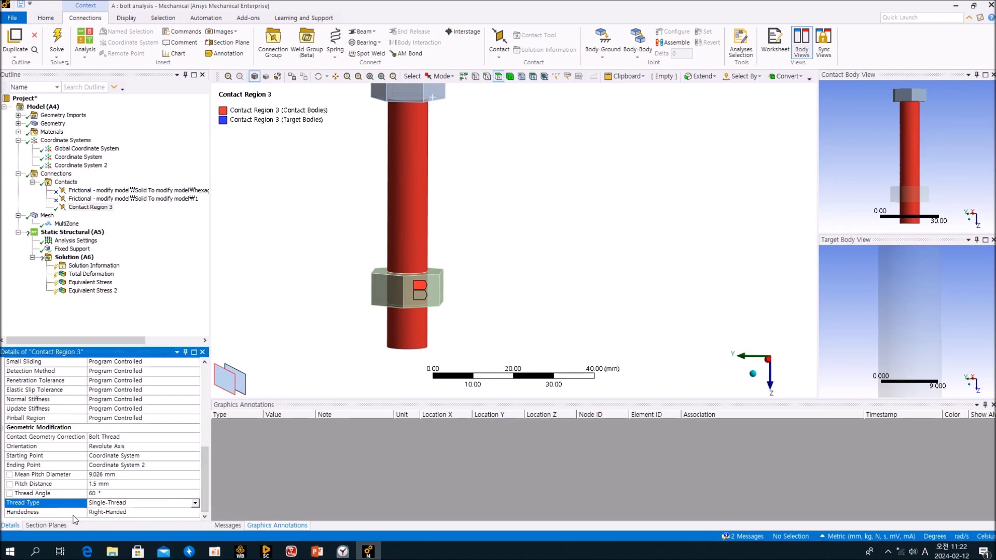
click(195, 513)
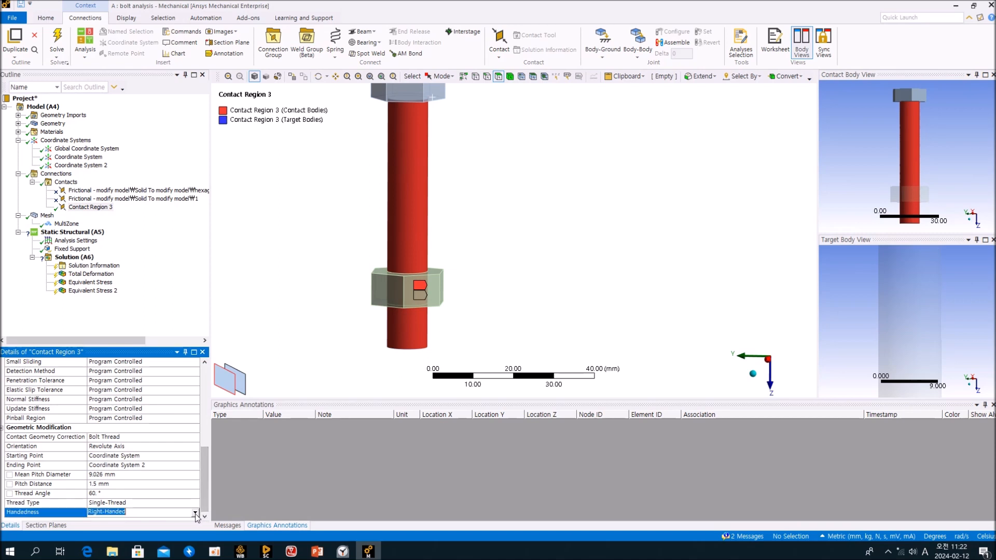
click(195, 514)
click(202, 515)
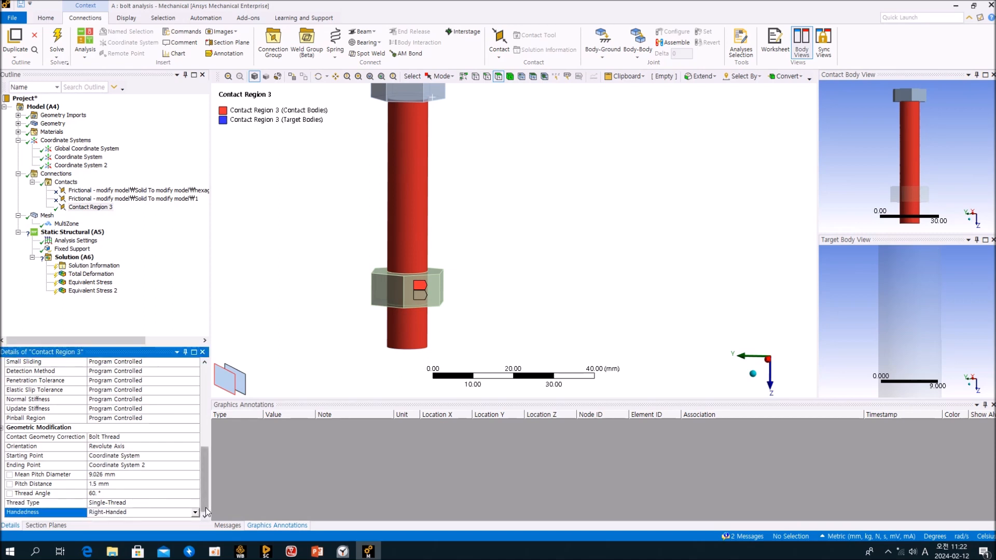
click(195, 513)
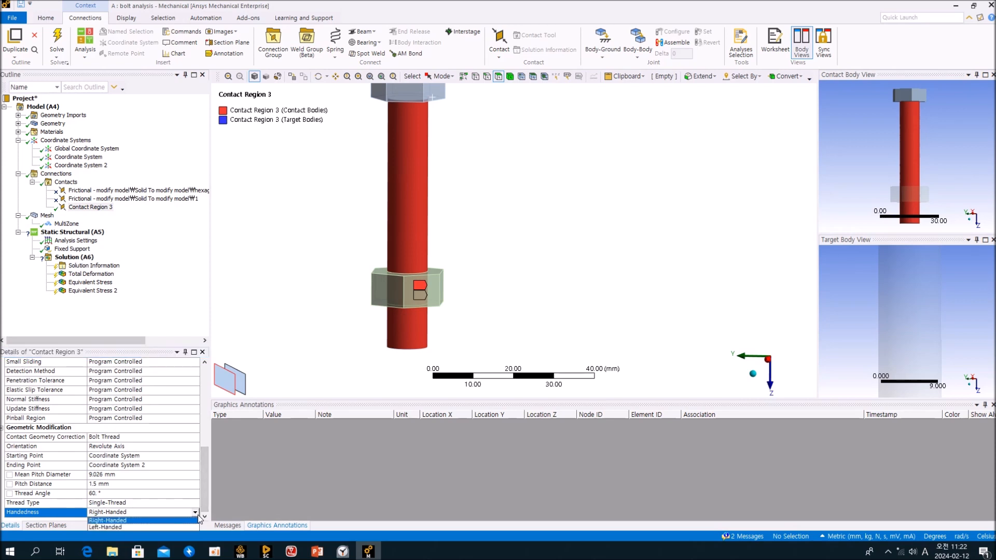
click(202, 509)
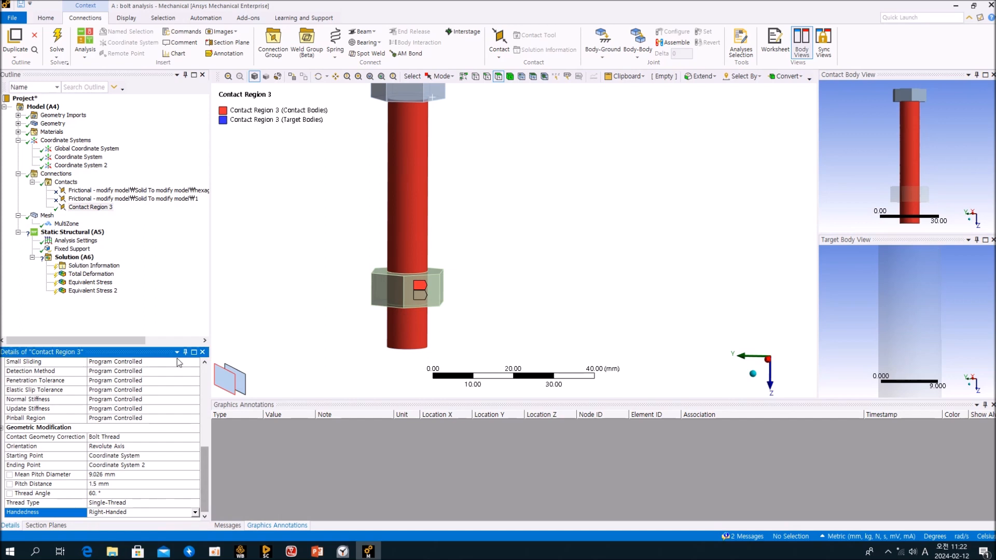
Orbit and zoom the bolt and nut view with Contact Region 3 selected.
click(176, 290)
middle_drag(345, 280, 330, 285)
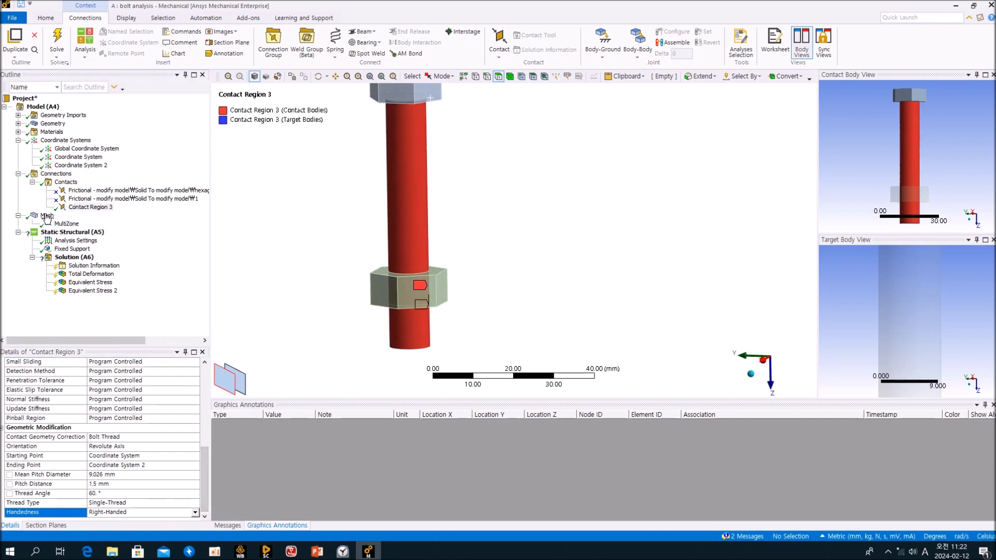
click(87, 207)
mouse_move(408, 305)
middle_down()
mouse_move(417, 283)
mouse_move(415, 324)
middle_up()
scroll(414, 323, up, 1)
click(187, 288)
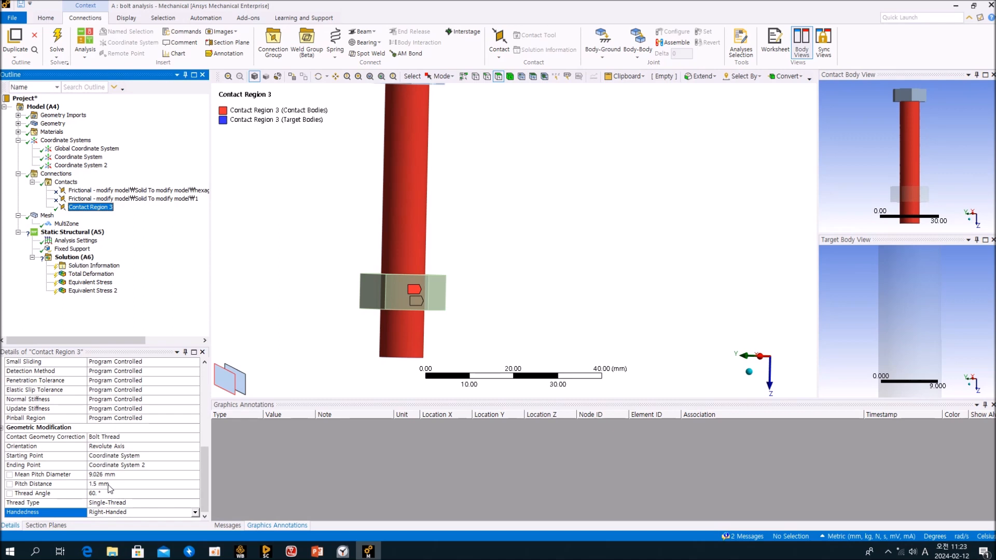
Display the current hexahedral mesh of the bolt and nut, zoomed on the nut's top.
click(46, 216)
mouse_move(503, 245)
middle_down()
mouse_move(506, 291)
mouse_move(497, 259)
middle_up()
scroll(497, 259, up, 5)
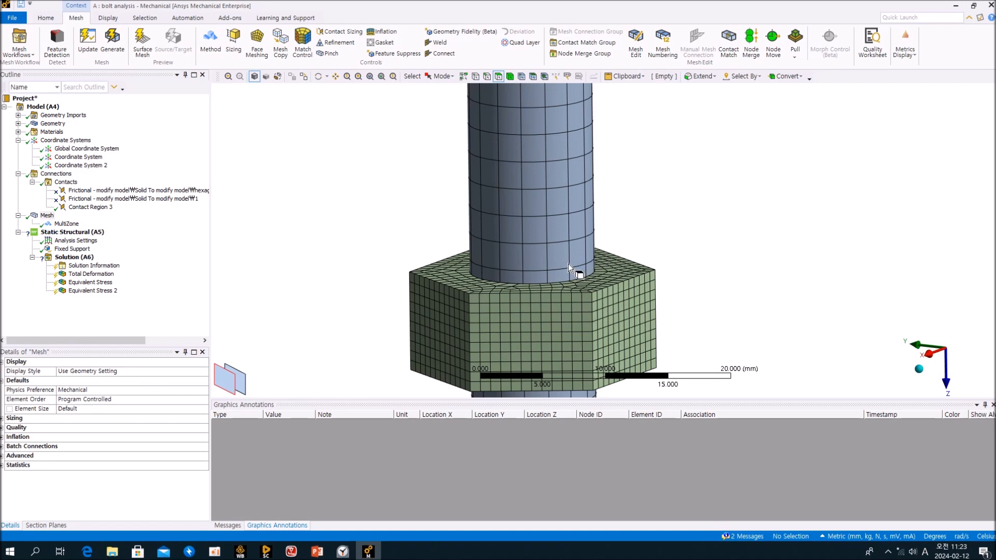
Add a Contact Sizing under Mesh scoped to Contact Region 3 with 0.5 mm element size.
click(167, 300)
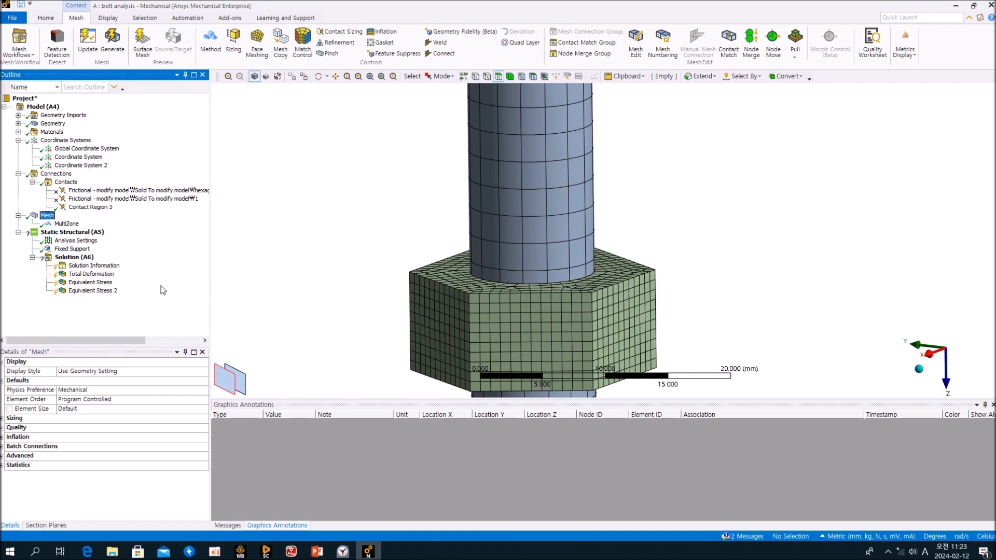
click(89, 207)
right_click(84, 208)
mouse_move(111, 223)
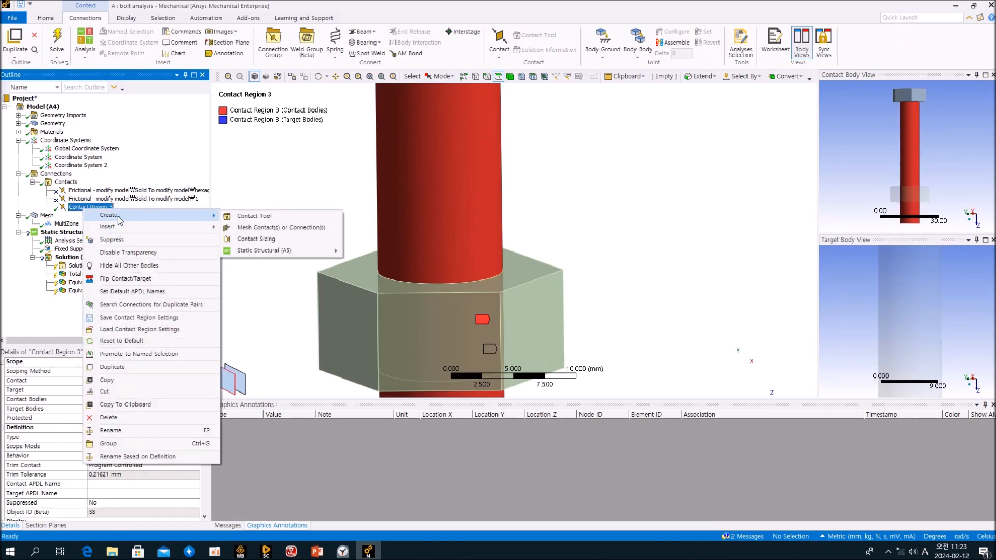
click(47, 216)
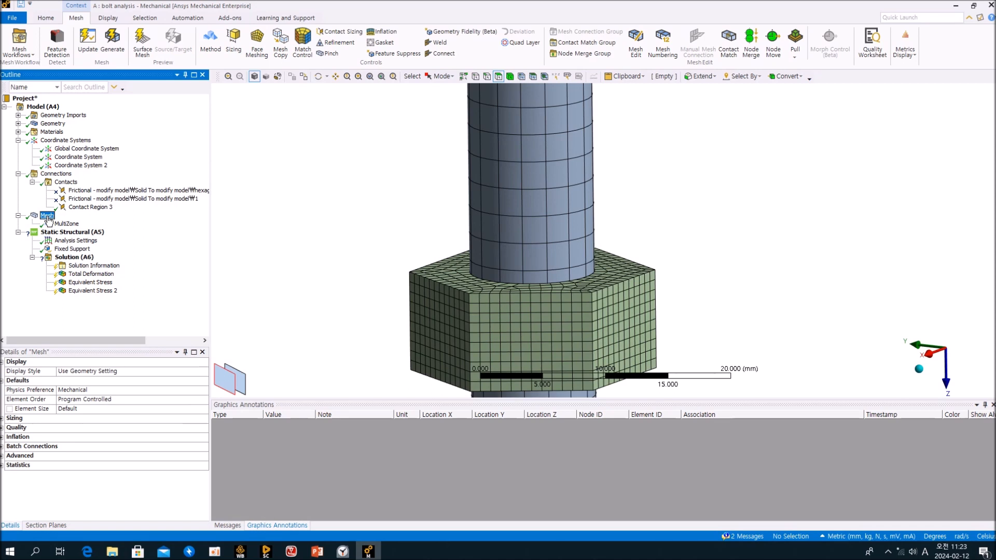
click(338, 31)
click(203, 373)
click(94, 393)
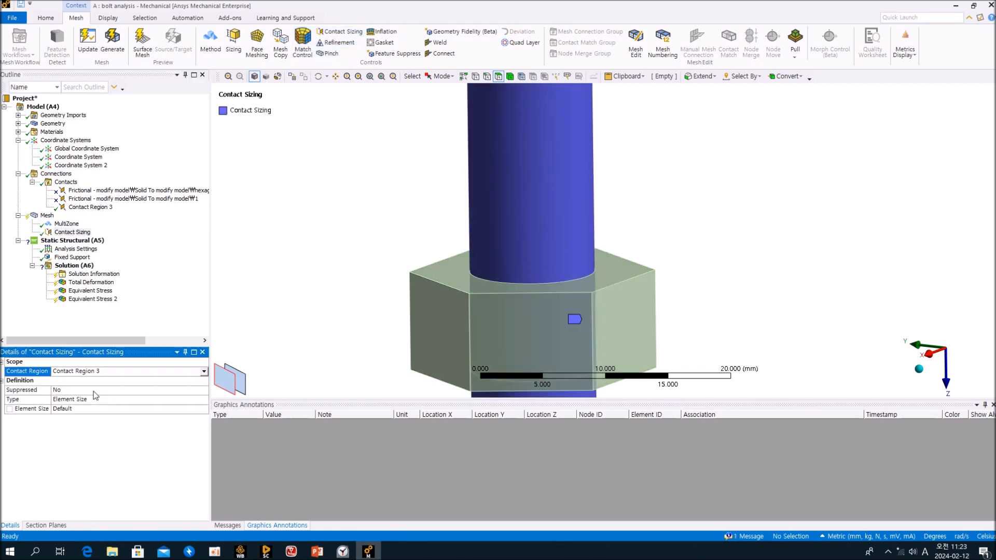
click(89, 409)
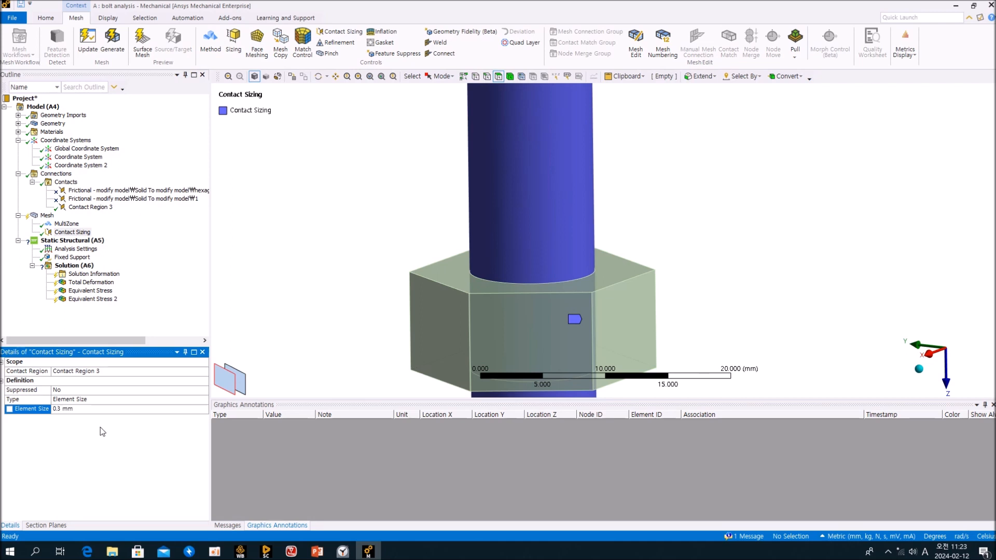
click(168, 271)
Update the mesh with the new contact sizing and orbit the result.
click(47, 215)
right_click(47, 216)
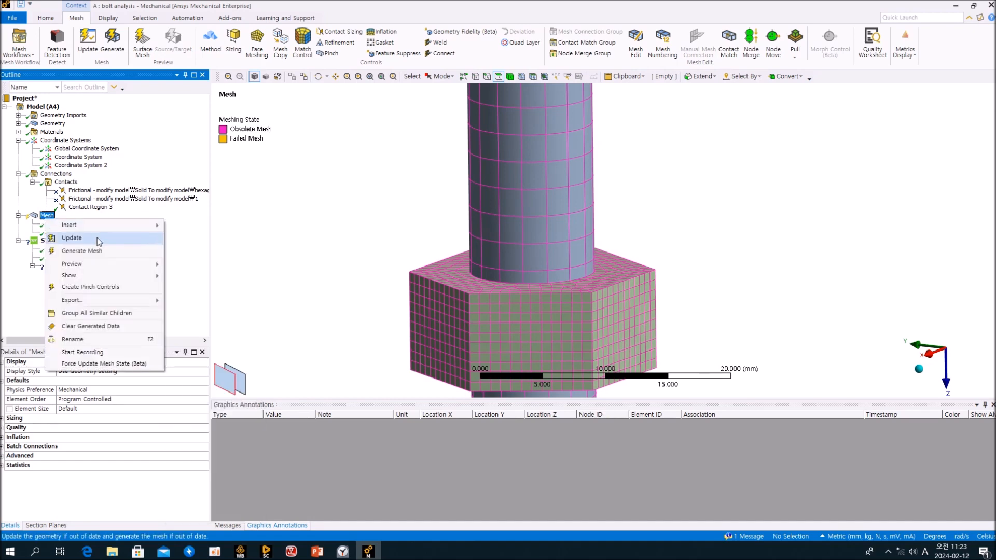
click(98, 237)
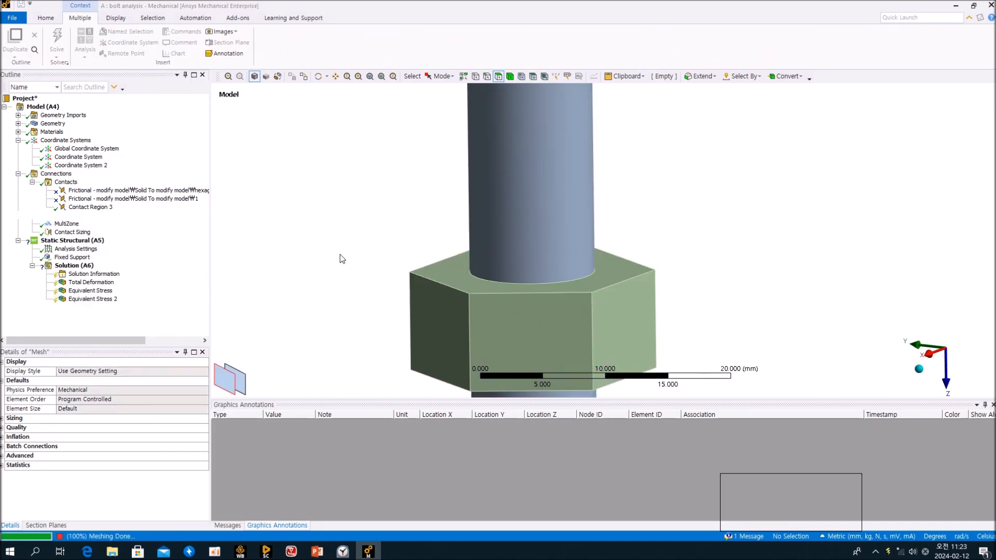
middle_drag(348, 244, 553, 274)
Hide the nut to inspect the refined mesh on the bolt alone.
click(553, 274)
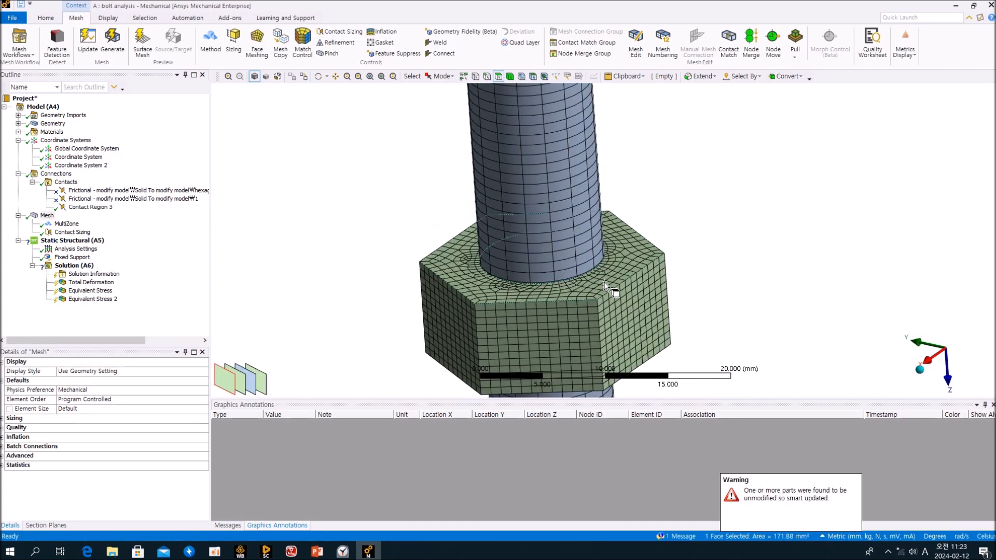
right_click(605, 341)
click(647, 79)
middle_drag(685, 246, 552, 272)
scroll(639, 242, down, 6)
scroll(597, 262, up, 8)
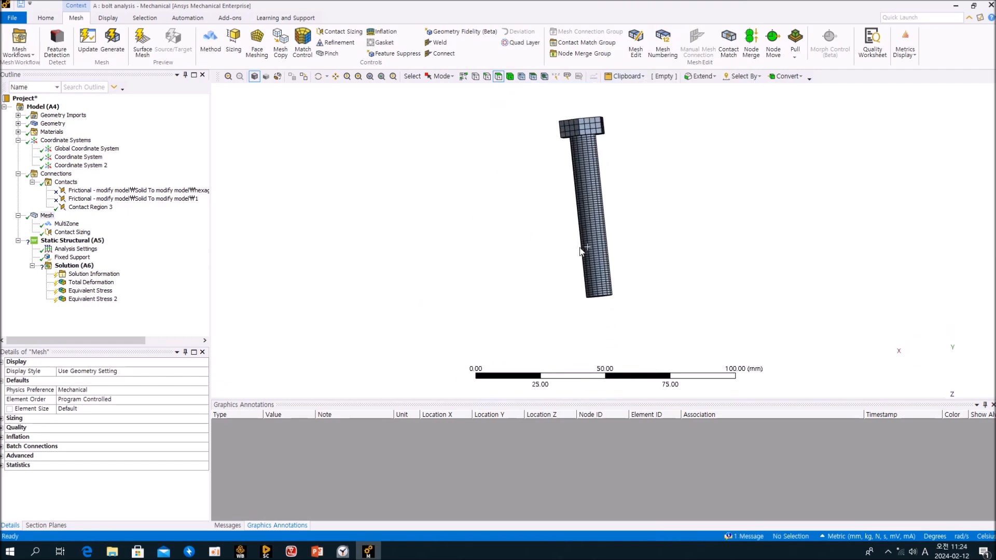
Show all bodies again and review the Contact Sizing's scope from above.
right_click(637, 224)
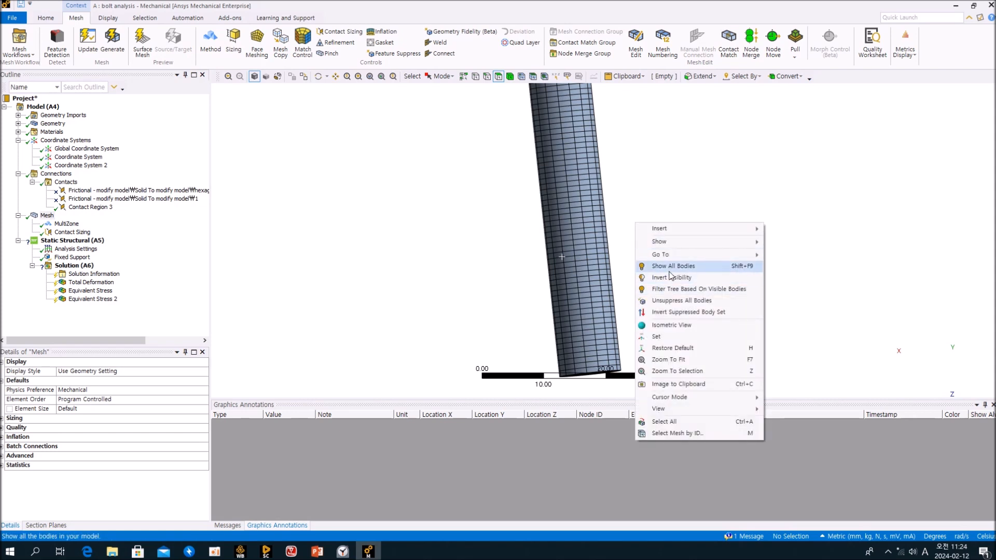
click(670, 267)
middle_drag(662, 273, 707, 306)
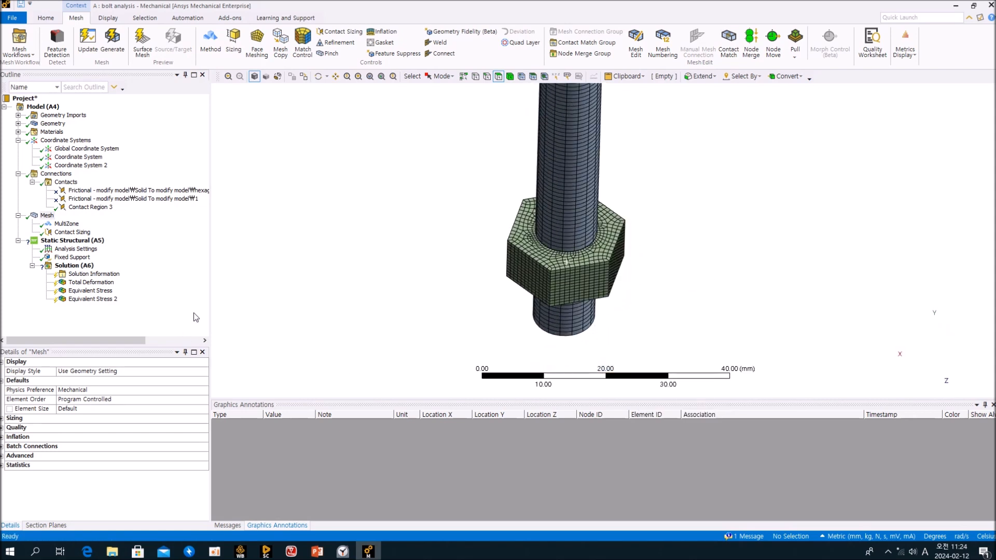
click(78, 233)
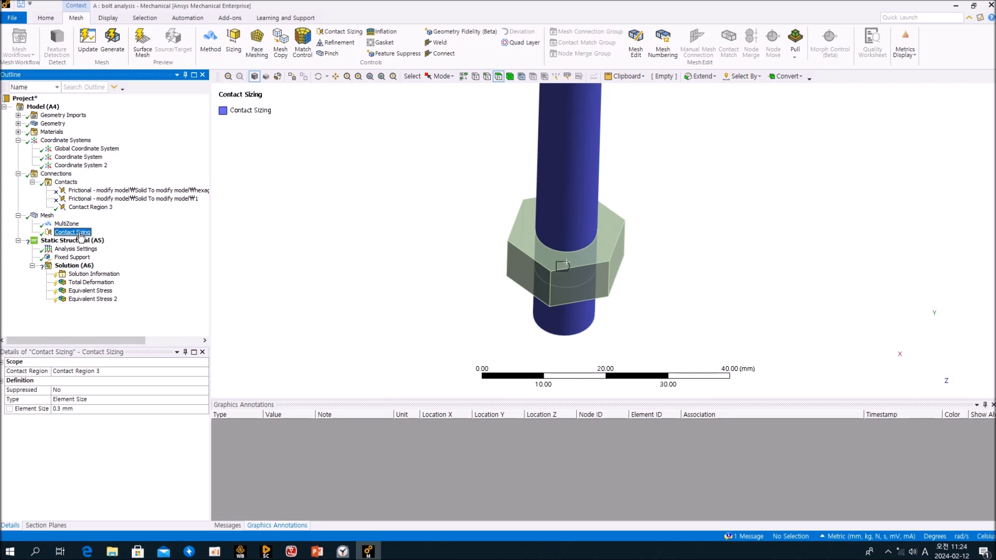
Delete the Contact Sizing control under Mesh and confirm the deletion.
mouse_move(585, 327)
middle_down()
mouse_move(554, 239)
mouse_move(543, 297)
middle_up()
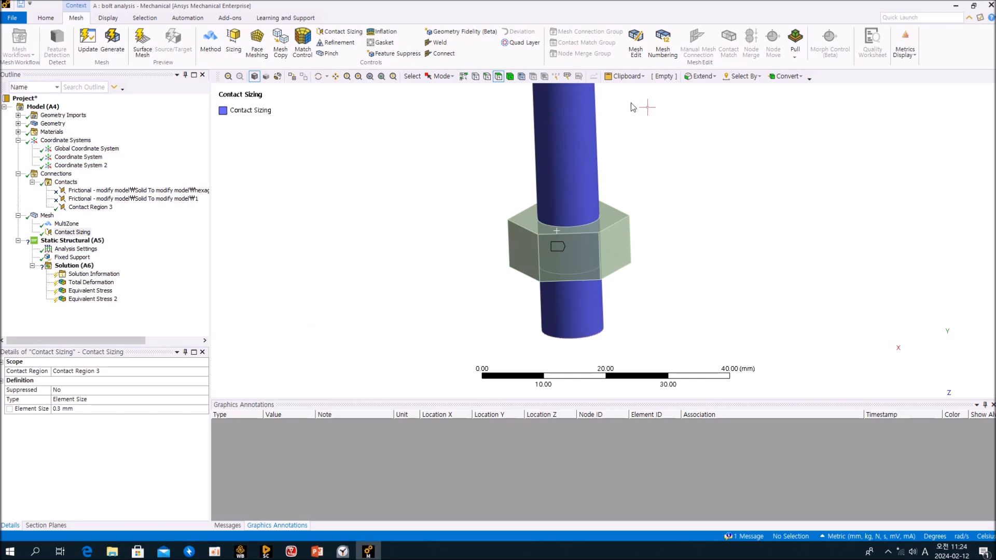
click(165, 310)
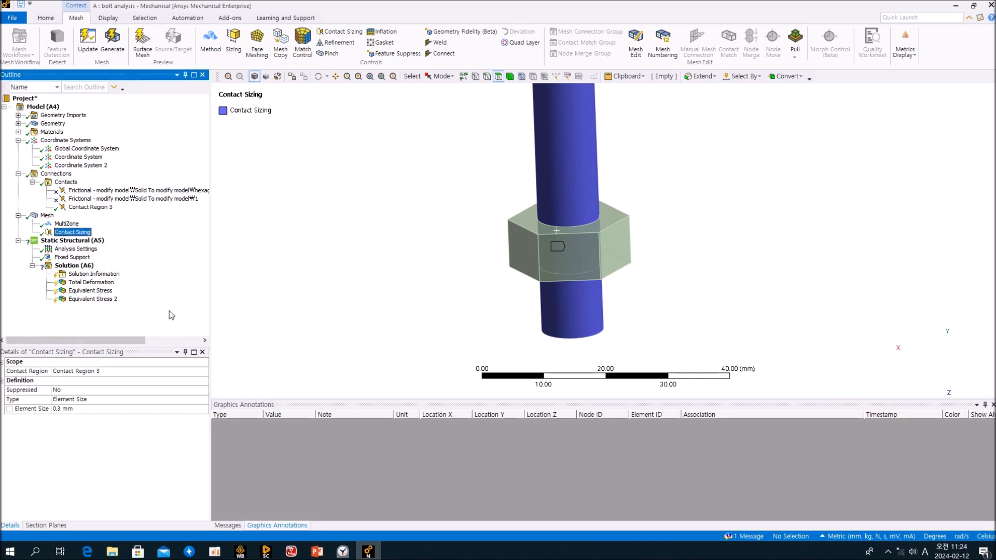
right_click(78, 239)
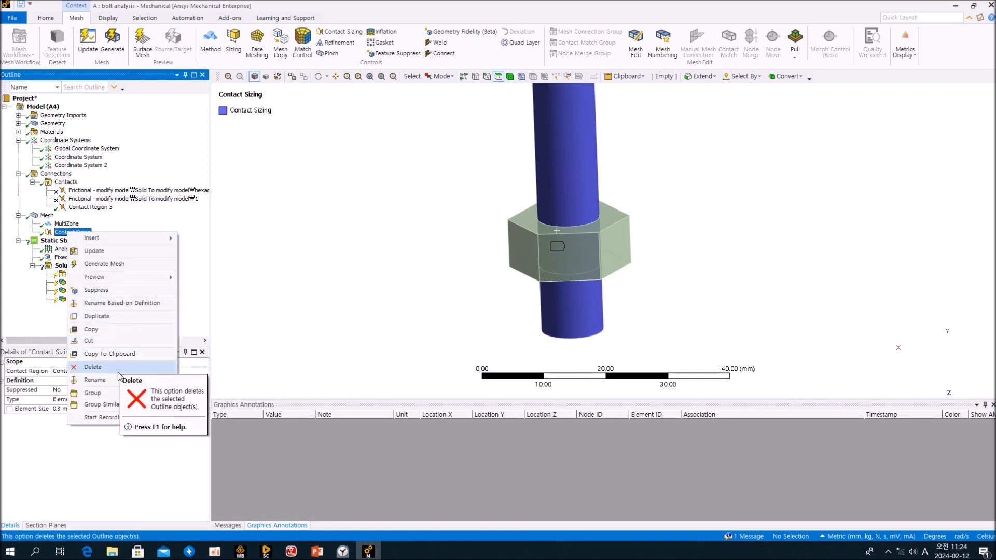
click(99, 366)
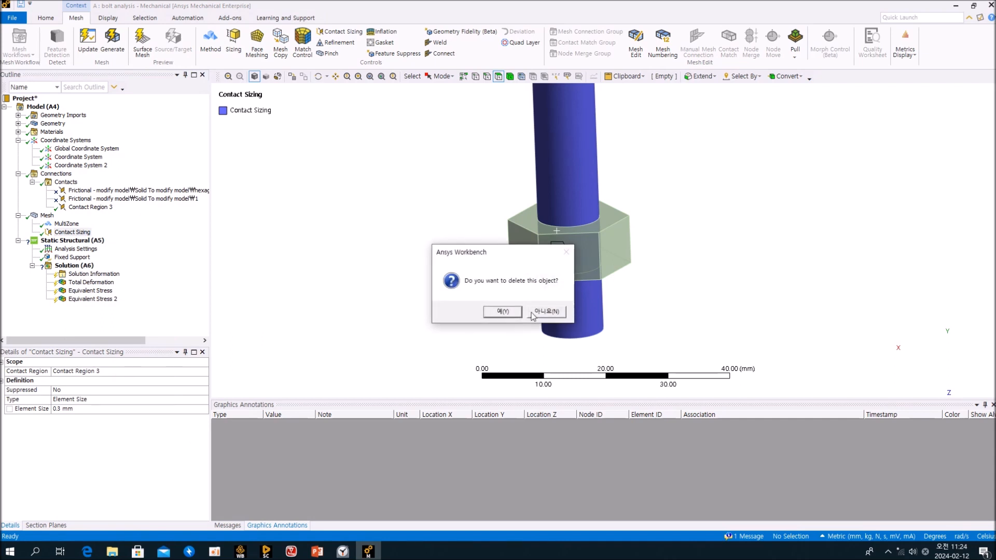
click(501, 312)
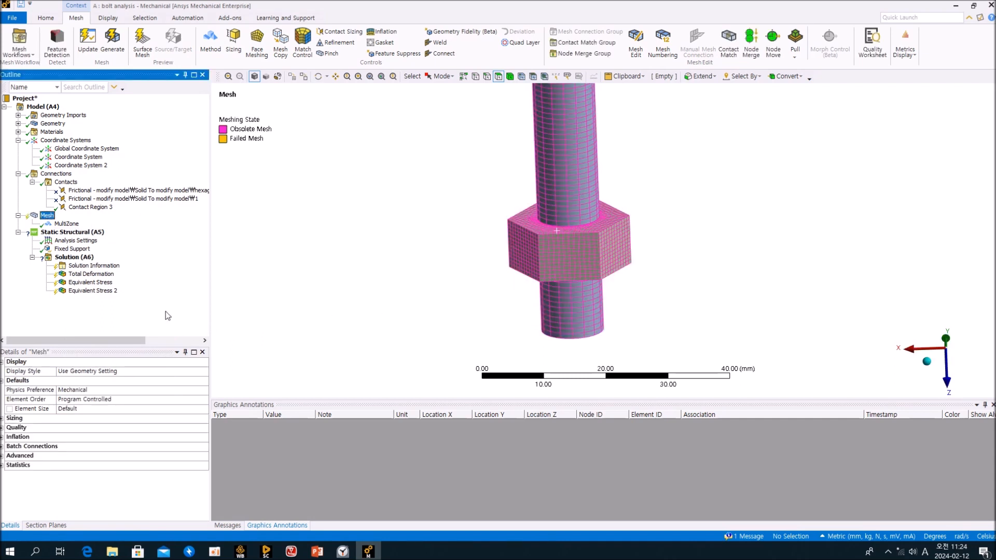
Add a Face Sizing on the bolt's cylindrical face with a 0.3 mm element size.
click(234, 46)
click(554, 184)
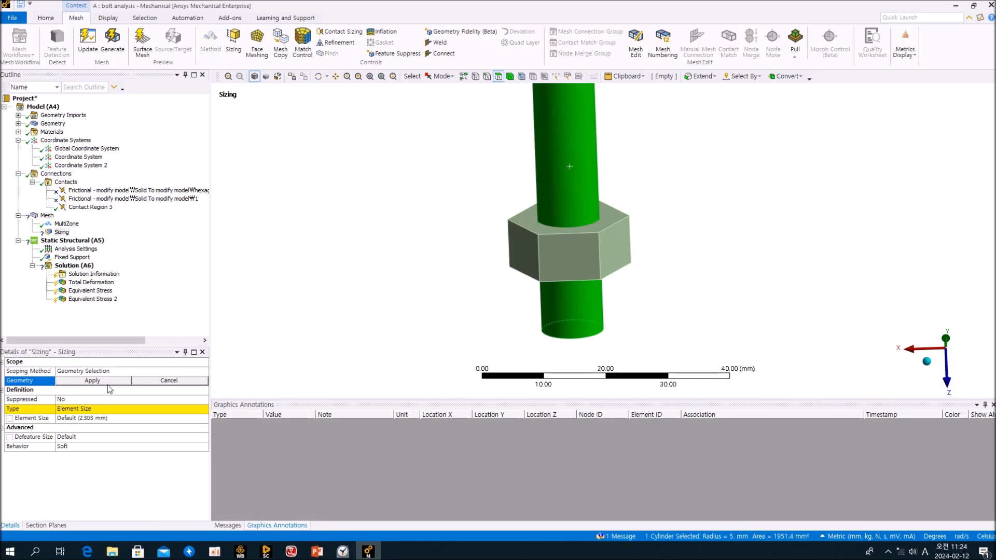
click(93, 380)
click(132, 420)
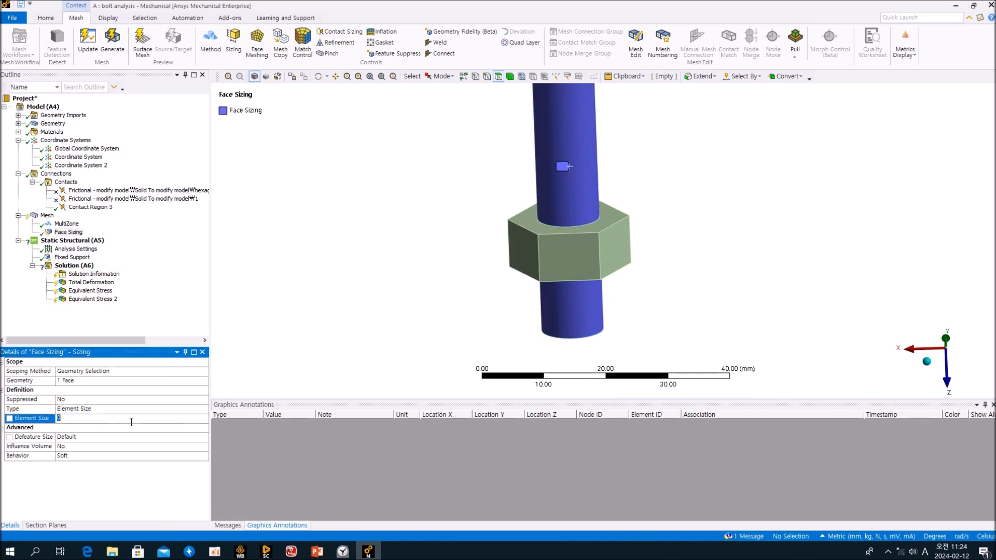
click(102, 207)
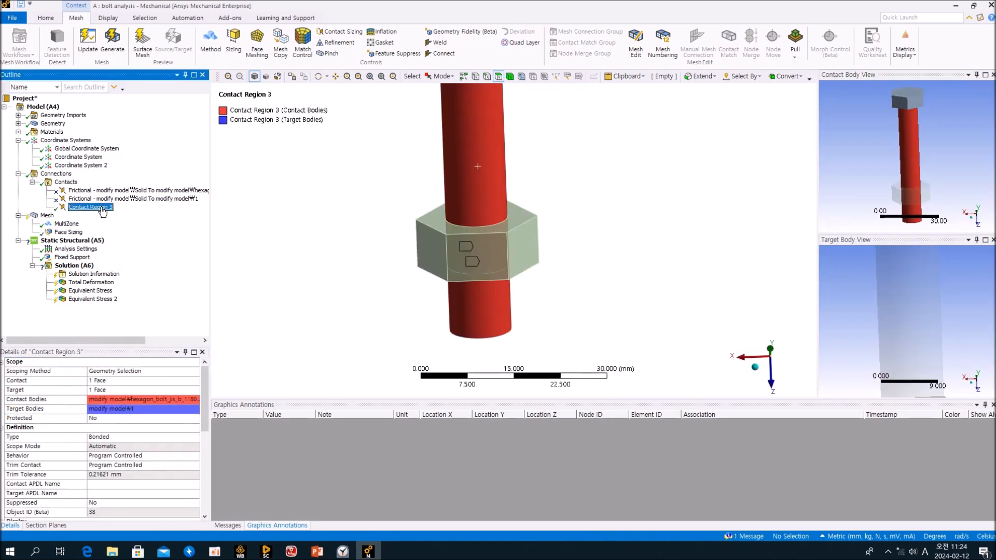
scroll(166, 459, down, 10)
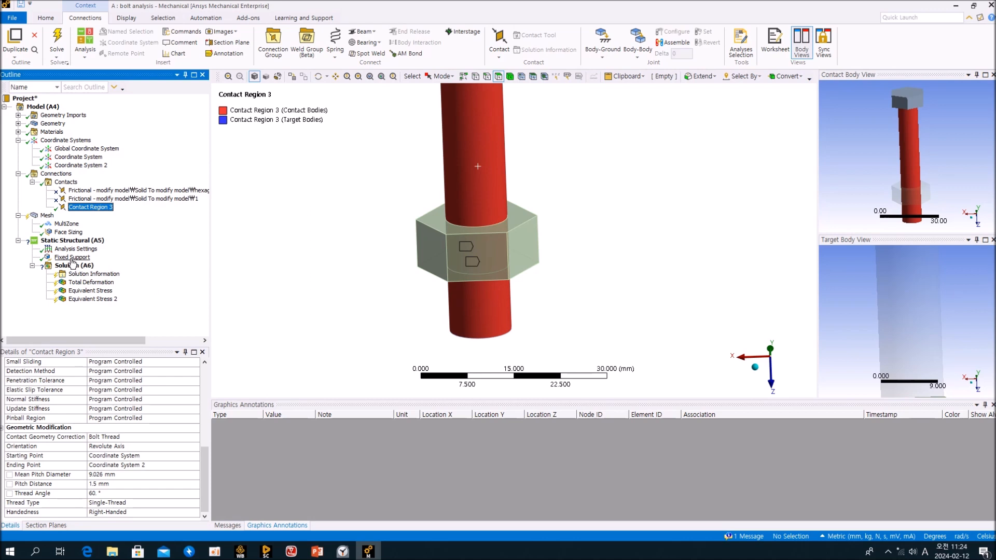
click(68, 232)
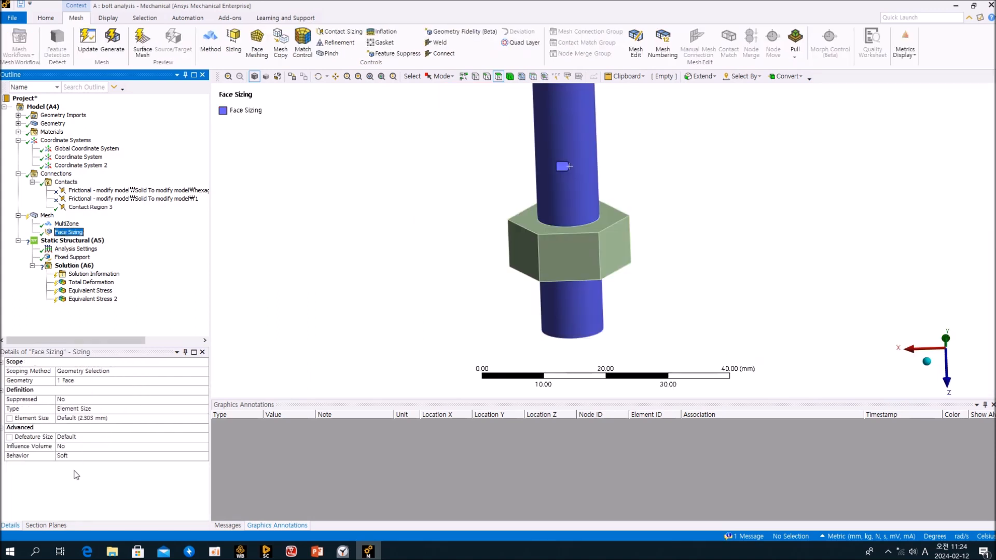
click(97, 418)
text(0.3)
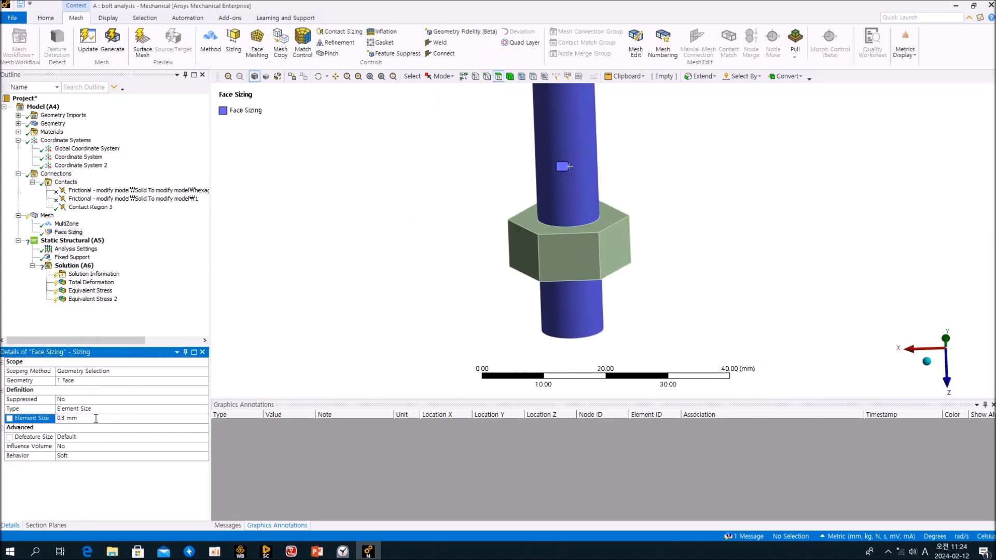
click(191, 276)
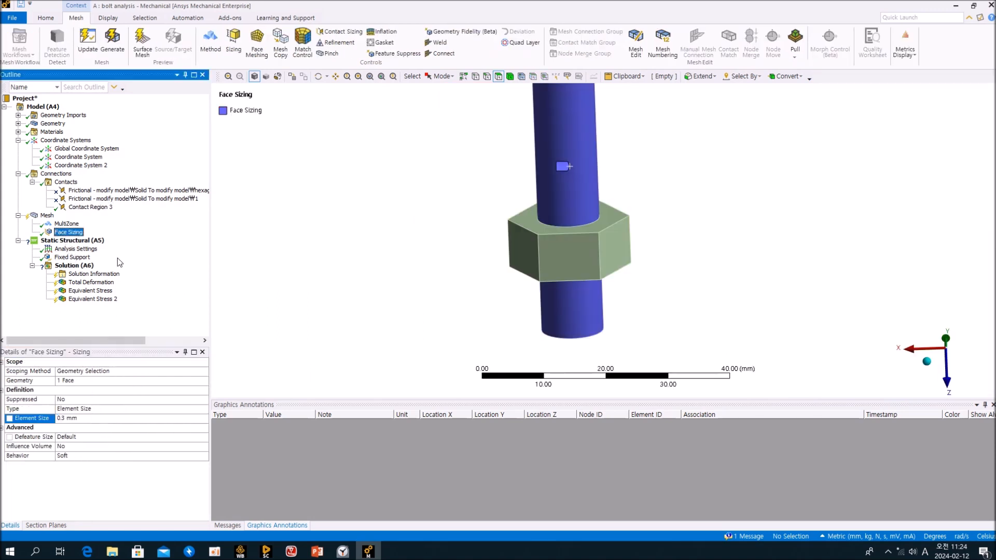
Hide the bolt to expose the nut and review the Face Sizing's scoped geometry.
click(55, 217)
click(570, 154)
right_click(570, 153)
click(618, 240)
middle_drag(689, 231, 597, 294)
click(190, 279)
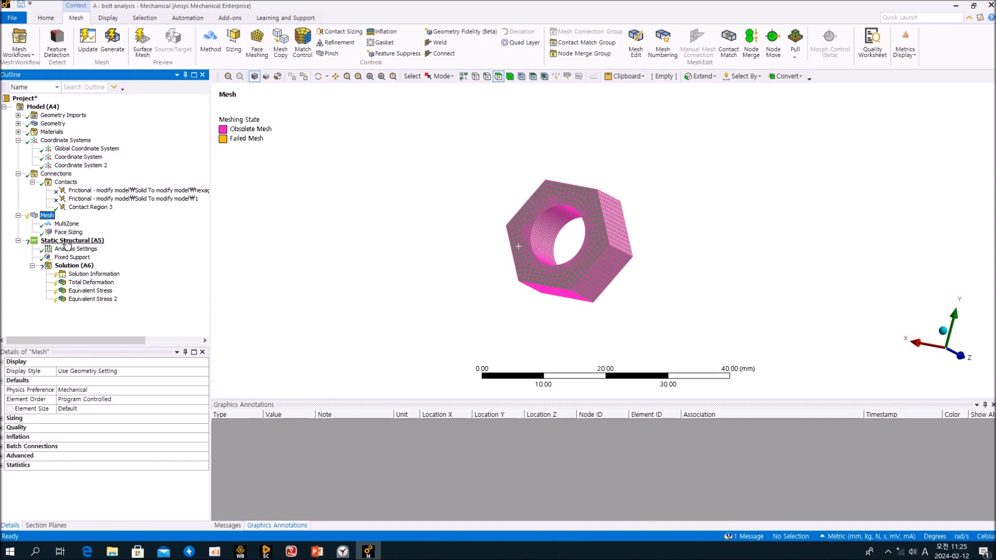
click(66, 233)
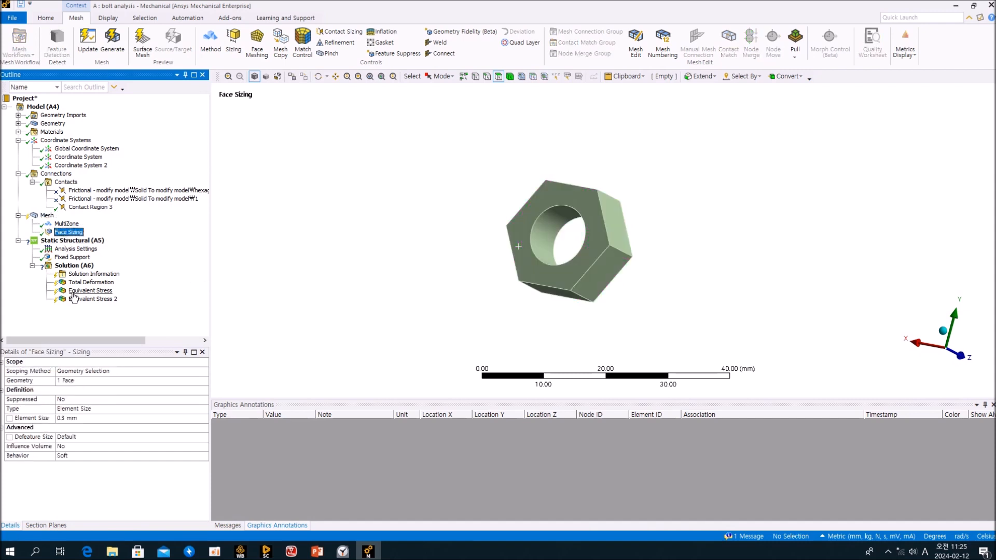
click(81, 381)
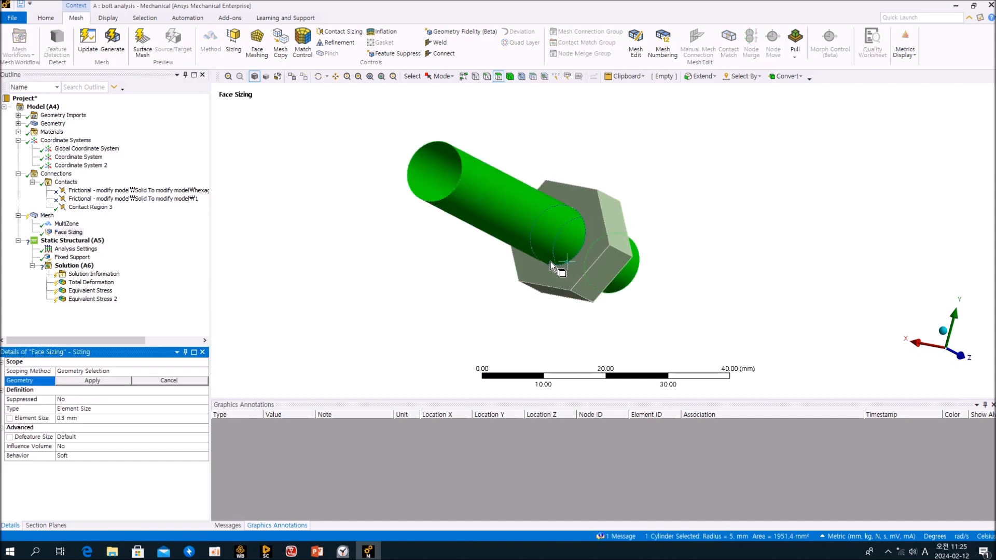
click(47, 215)
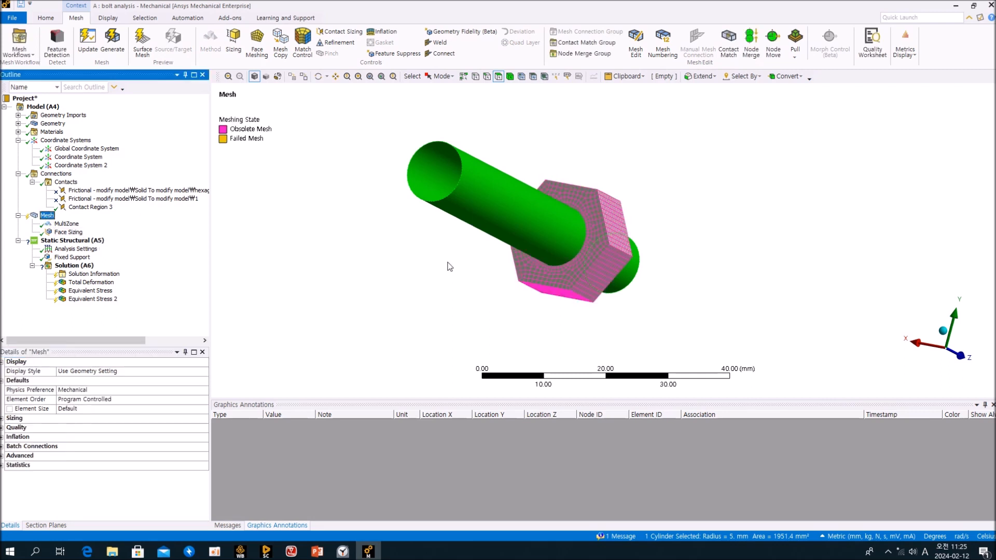
Duplicate the Face Sizing and rescope Face Sizing 2 to the nut's inner bore face.
click(68, 232)
right_click(68, 232)
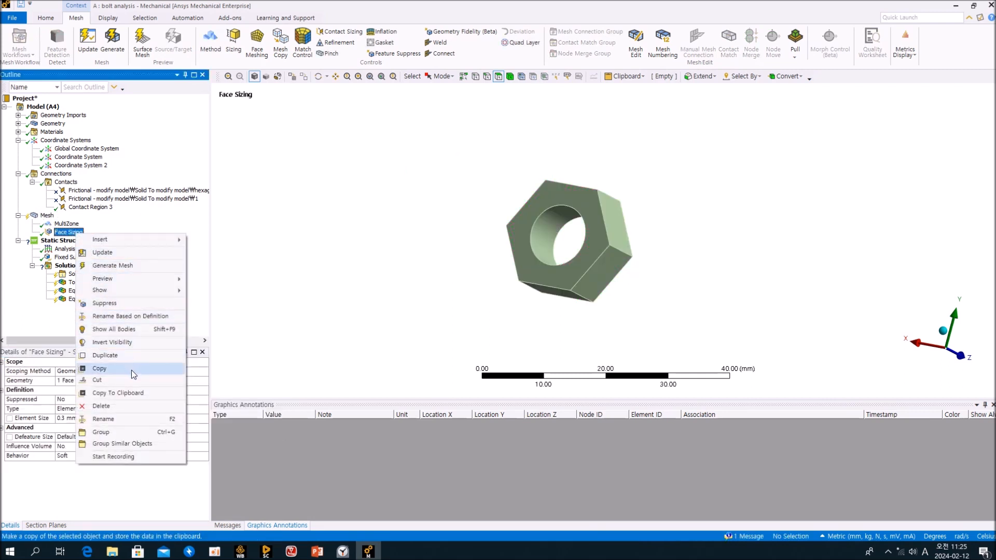
click(123, 357)
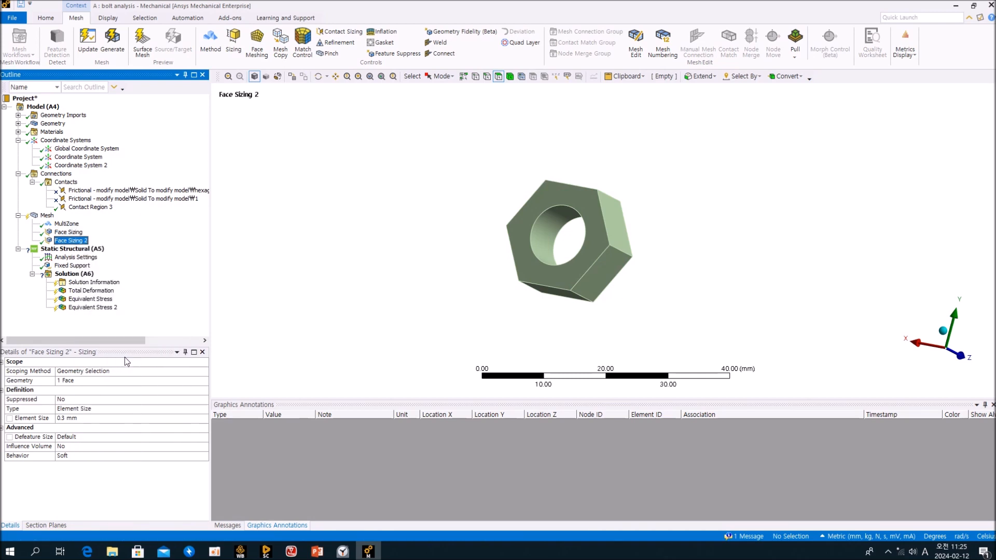
click(548, 235)
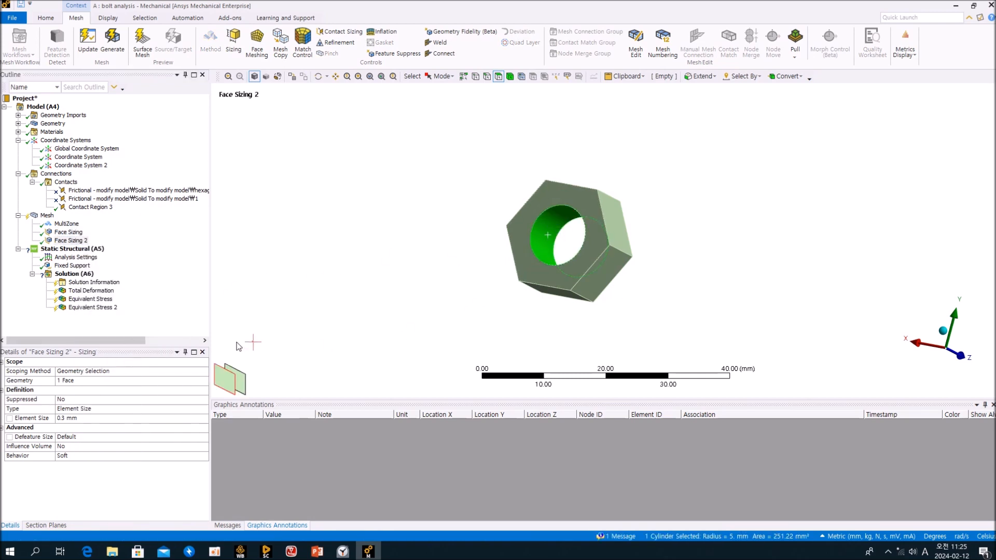
click(66, 384)
click(83, 382)
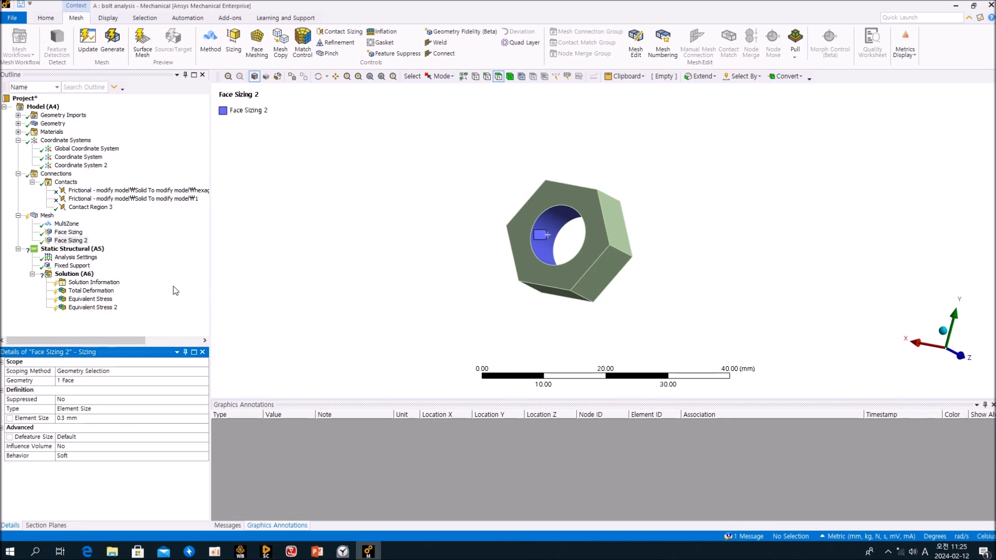
Show all bodies again and update the mesh with both face sizings.
right_click(338, 203)
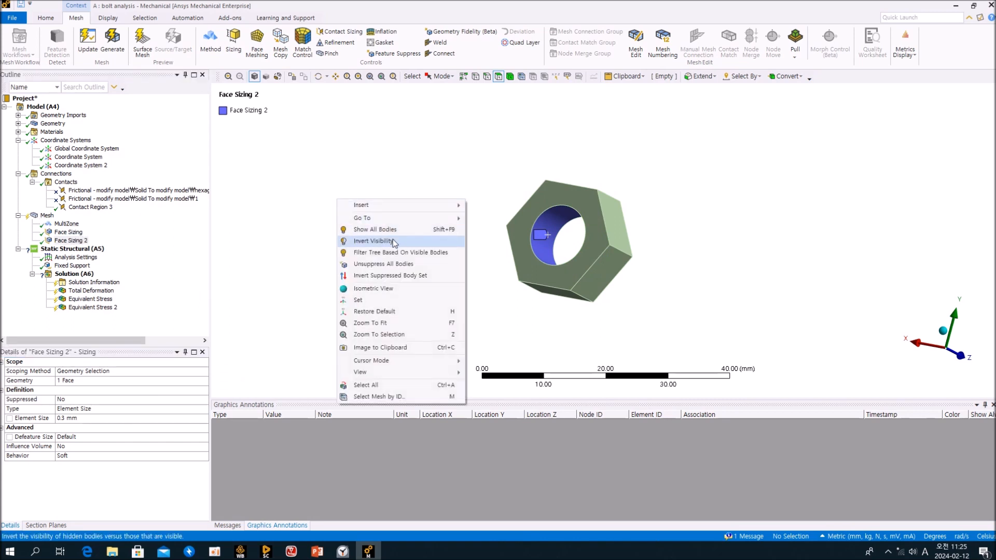
click(388, 228)
right_click(41, 217)
click(102, 238)
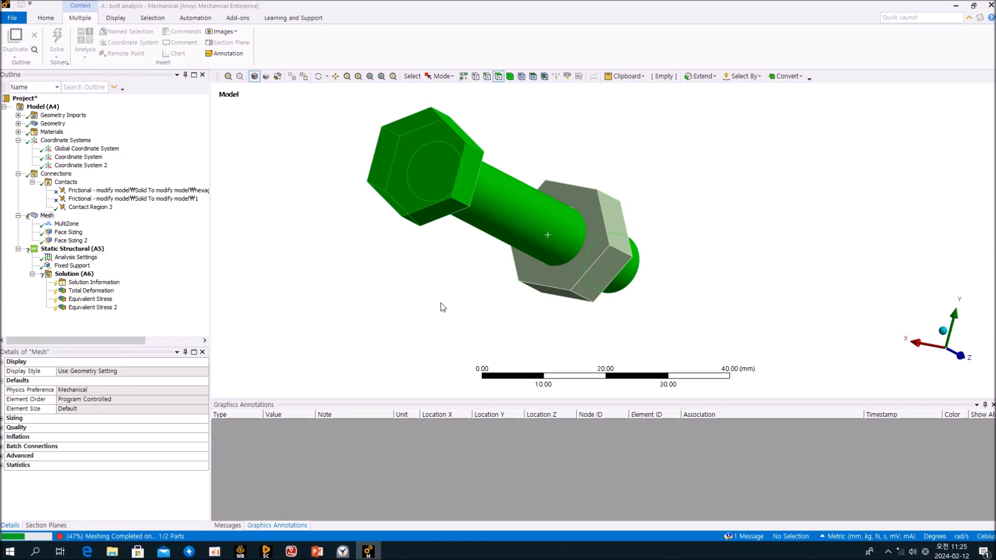
Orbit and zoom around the refined mesh to inspect the nut and bolt shank.
middle_drag(442, 308, 422, 267)
scroll(410, 254, up, 3)
middle_drag(492, 275, 436, 344)
scroll(578, 316, up, 4)
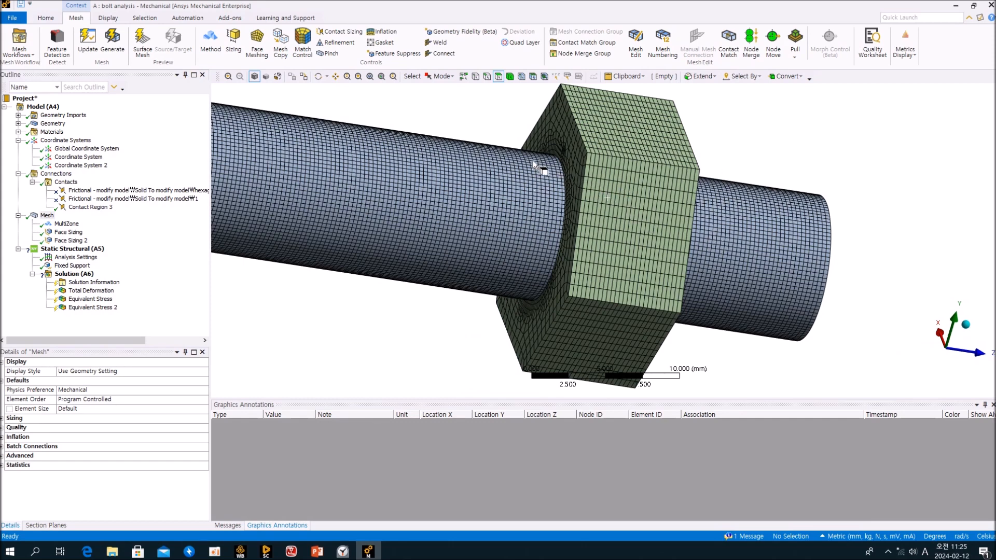
middle_drag(742, 296, 773, 250)
scroll(773, 250, up, 3)
scroll(772, 252, down, 7)
scroll(669, 267, down, 3)
middle_drag(669, 267, 572, 252)
middle_drag(553, 274, 453, 264)
click(146, 276)
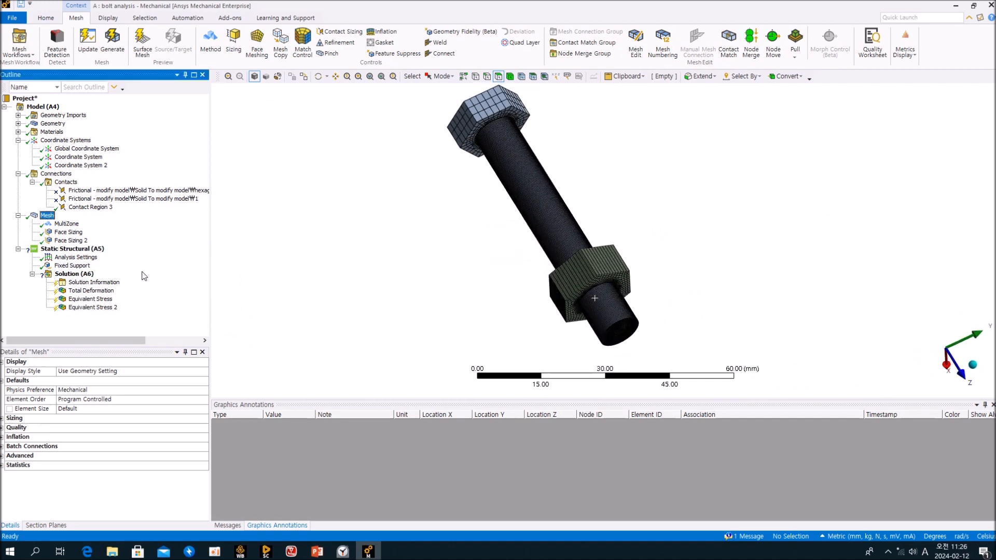
Delete Face Sizing and Face Sizing 2, then update the mesh with default sizing.
click(74, 241)
ctrl+click(75, 233)
key(Delete)
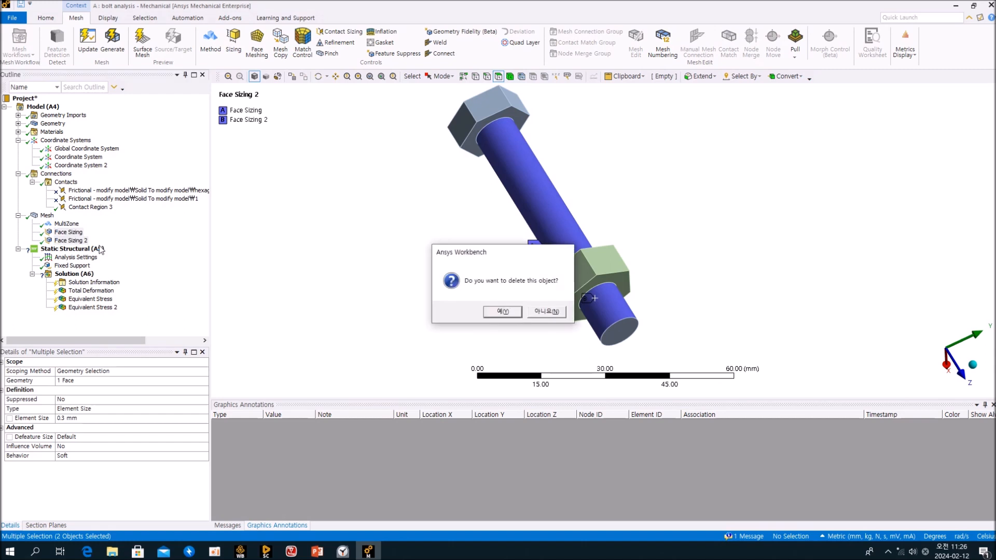
key(Return)
right_click(47, 216)
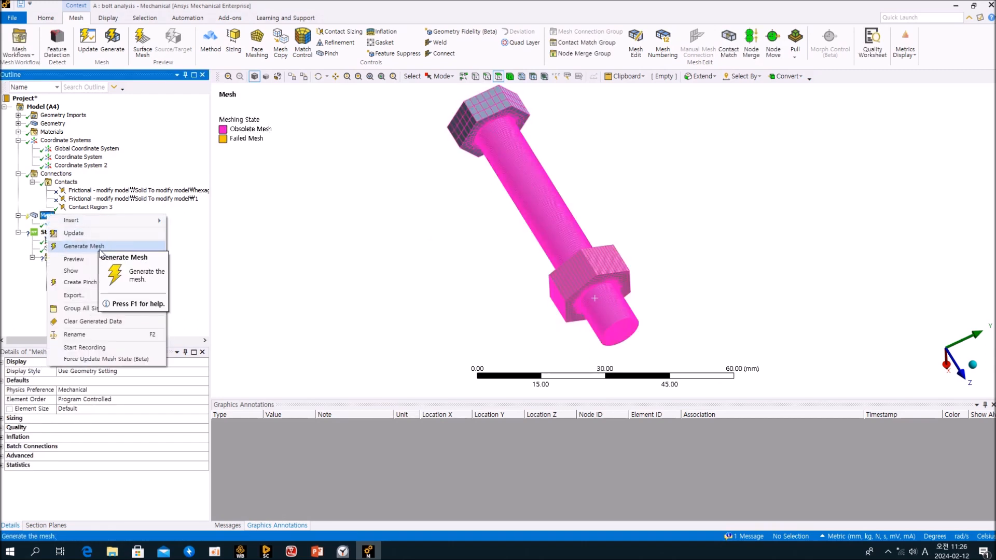
click(98, 234)
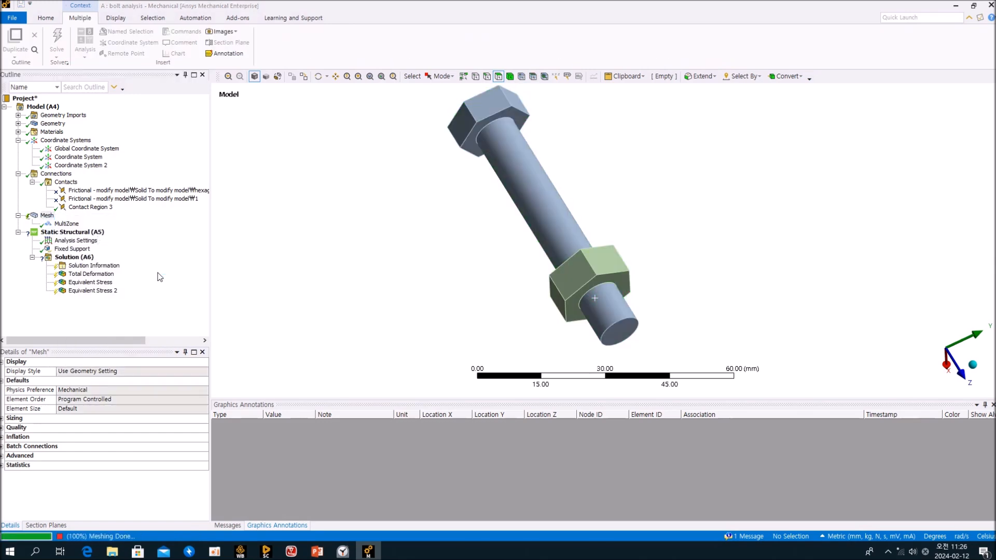
click(542, 198)
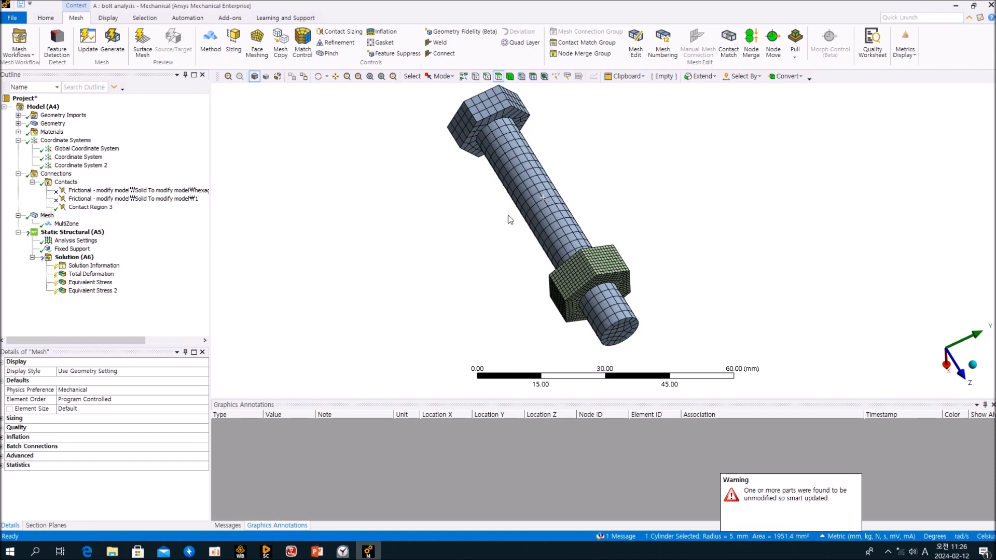
click(239, 55)
Give the bolt shank face sizing a 1.0 mm element size and update the mesh.
click(181, 305)
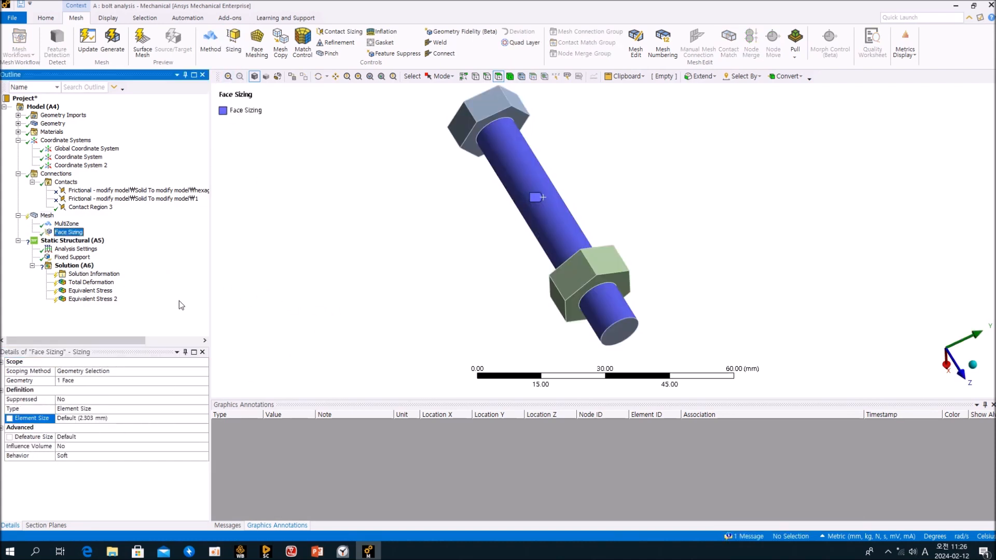
click(117, 419)
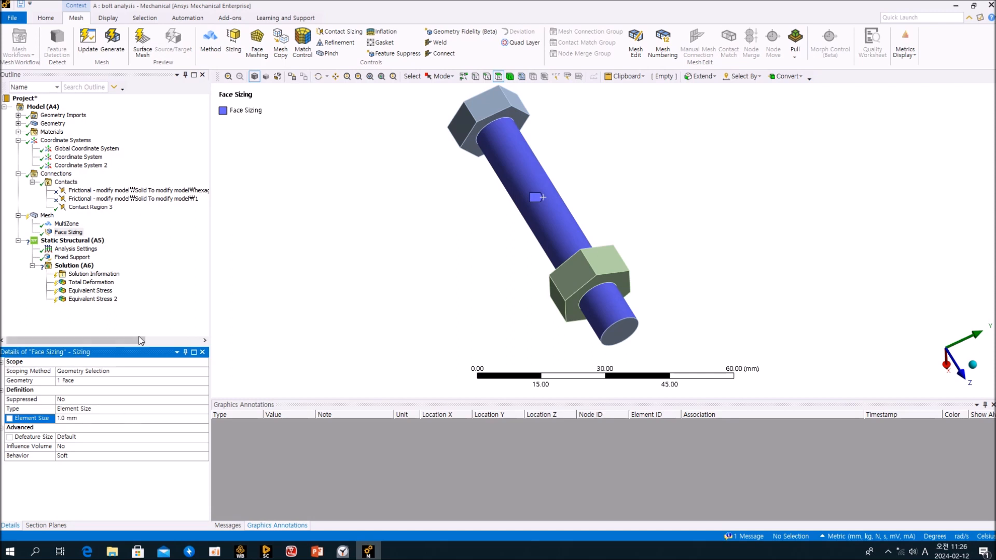
click(169, 287)
click(47, 215)
right_click(51, 218)
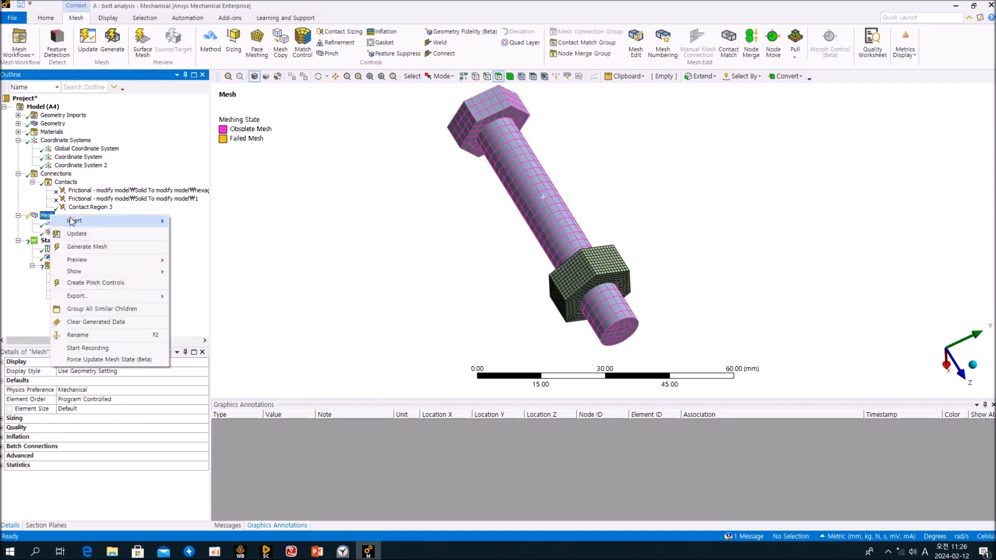
click(92, 232)
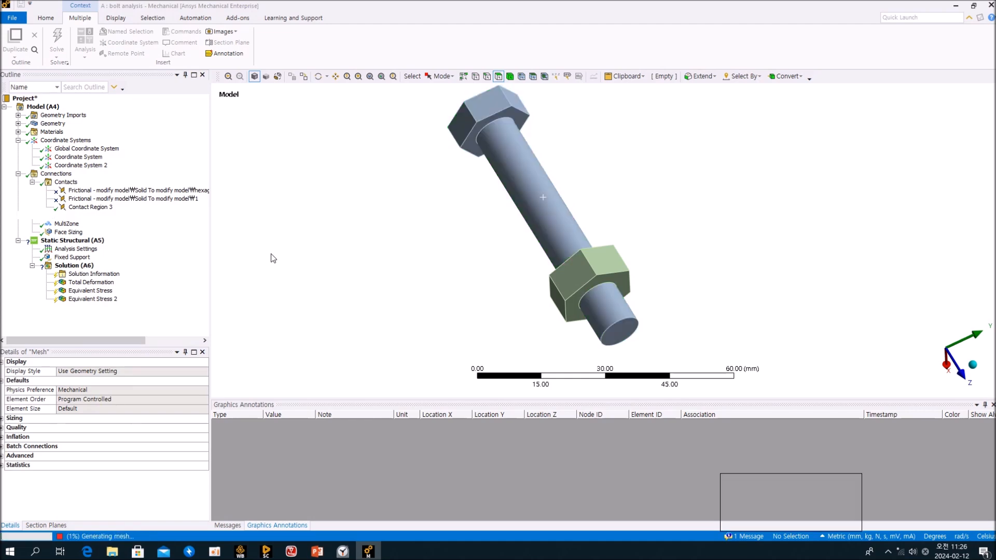
Inspect the remeshed bolt and review the Fixed Support face under the nut.
middle_drag(362, 258, 433, 275)
scroll(443, 245, up, 1)
scroll(444, 244, down, 6)
click(158, 310)
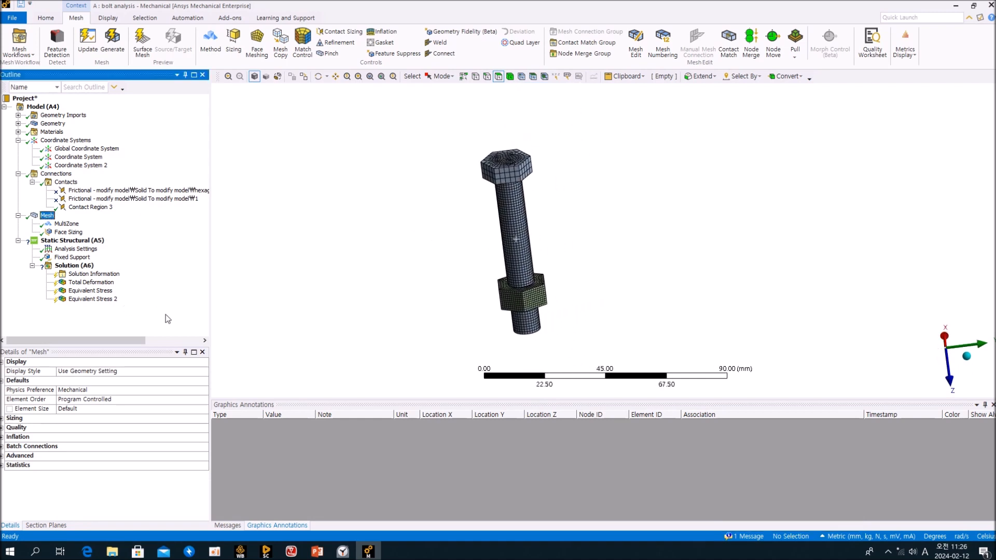
click(78, 258)
middle_drag(463, 318, 462, 262)
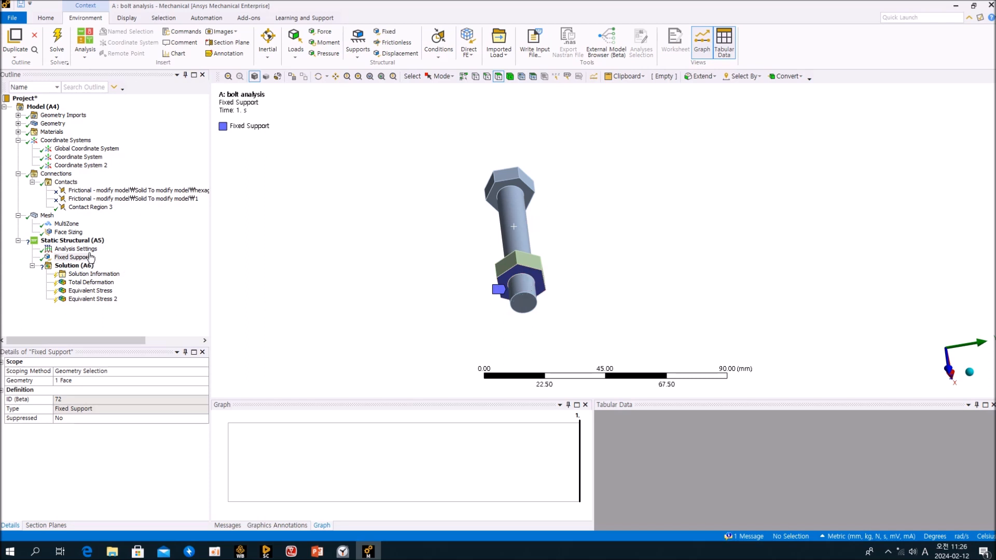
Apply a 1000 N force to the bolt head's underside face, reversed to point up the bolt.
click(89, 240)
click(321, 32)
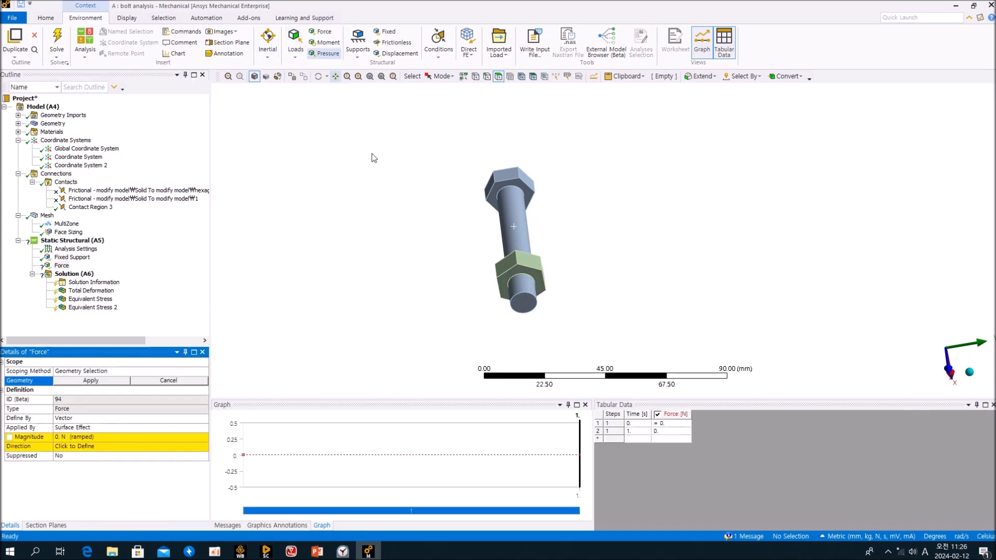
scroll(530, 202, up, 5)
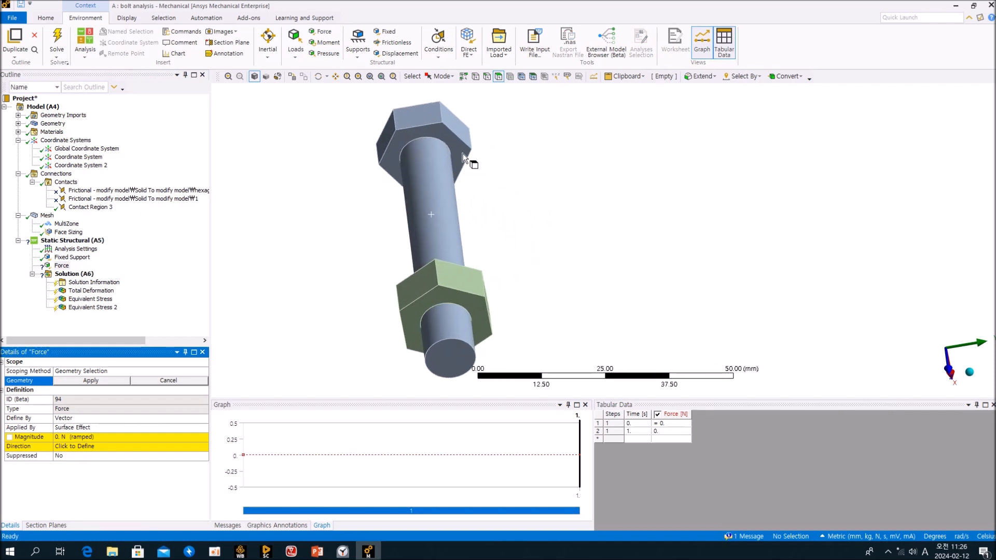
click(462, 151)
click(91, 381)
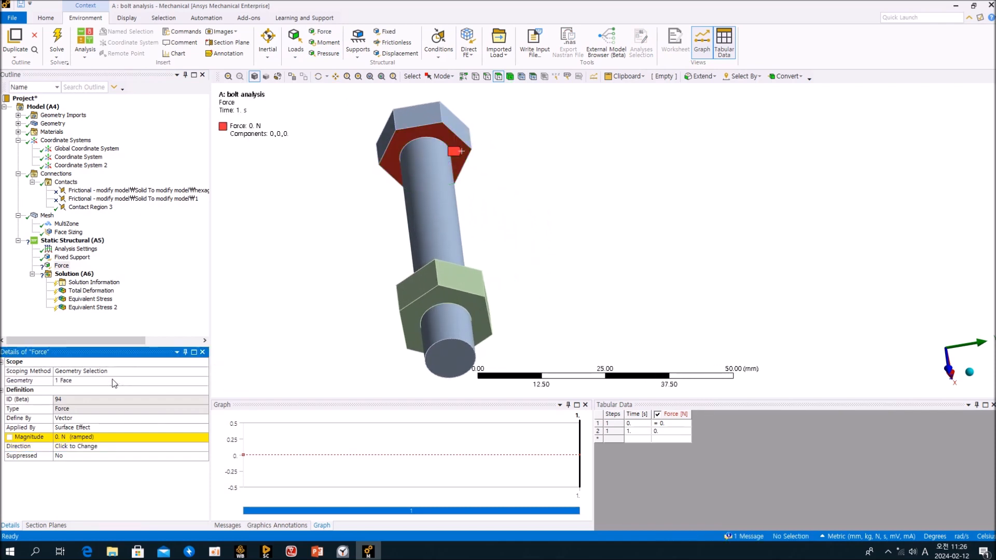
click(132, 437)
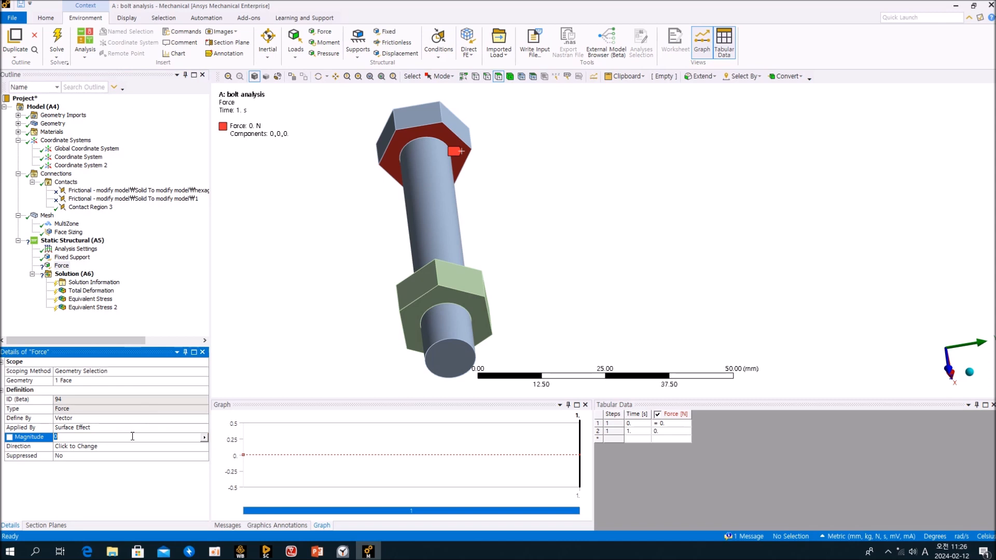
key(Return)
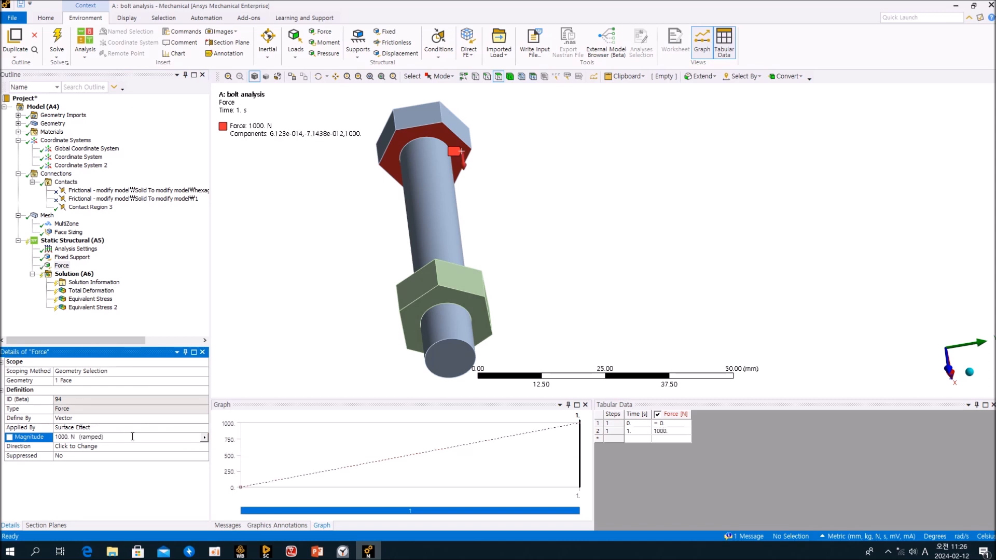
click(99, 449)
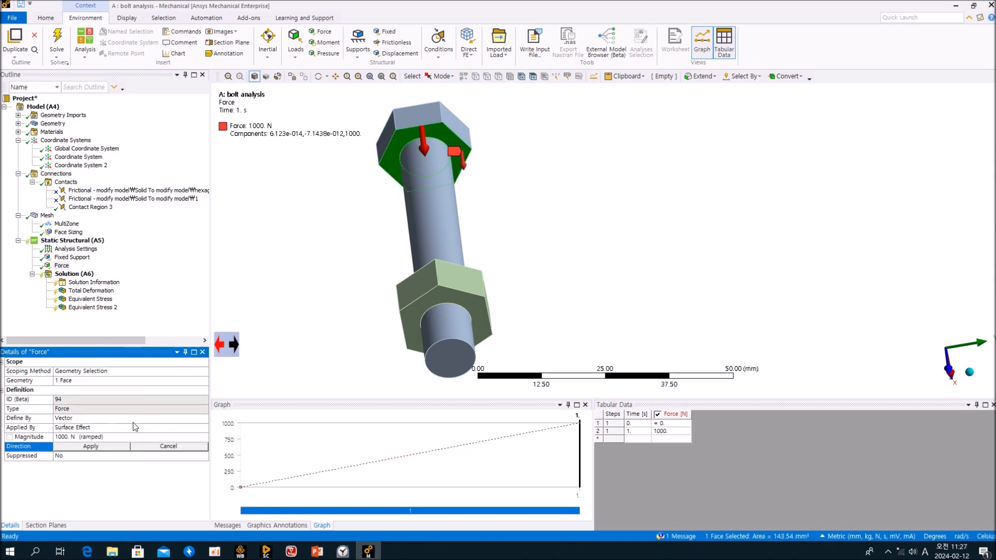
click(236, 347)
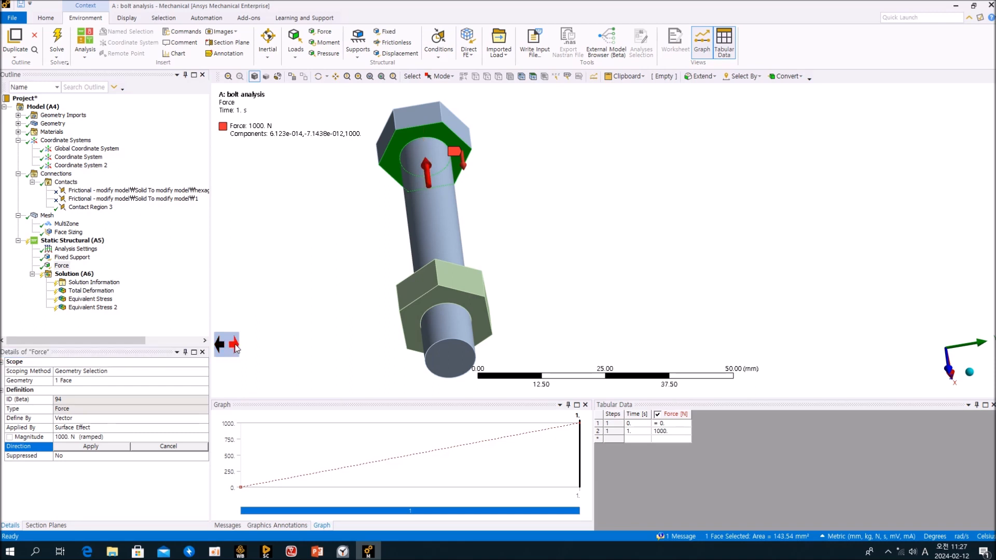
click(91, 447)
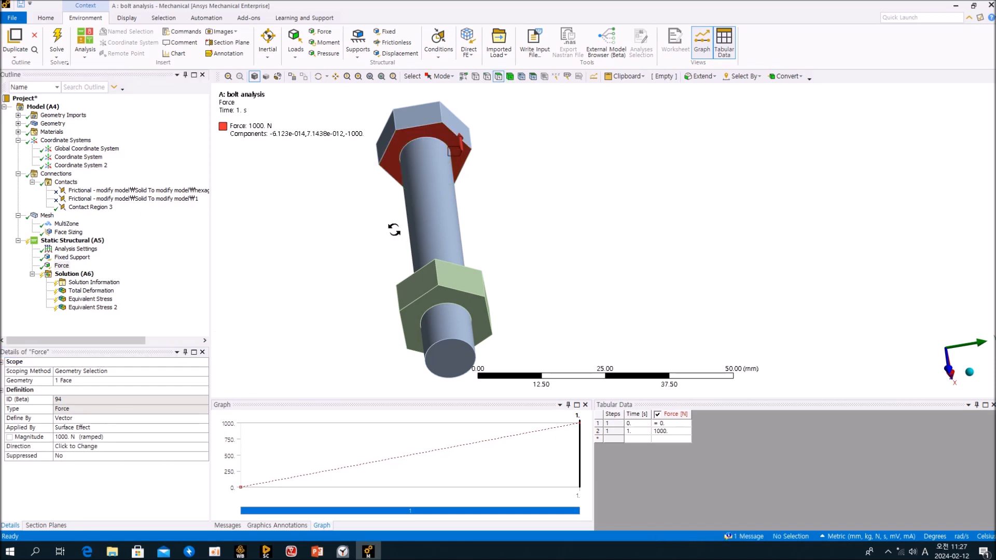
Orbit the bolt to inspect the loaded head from the side and top.
middle_drag(394, 222, 375, 280)
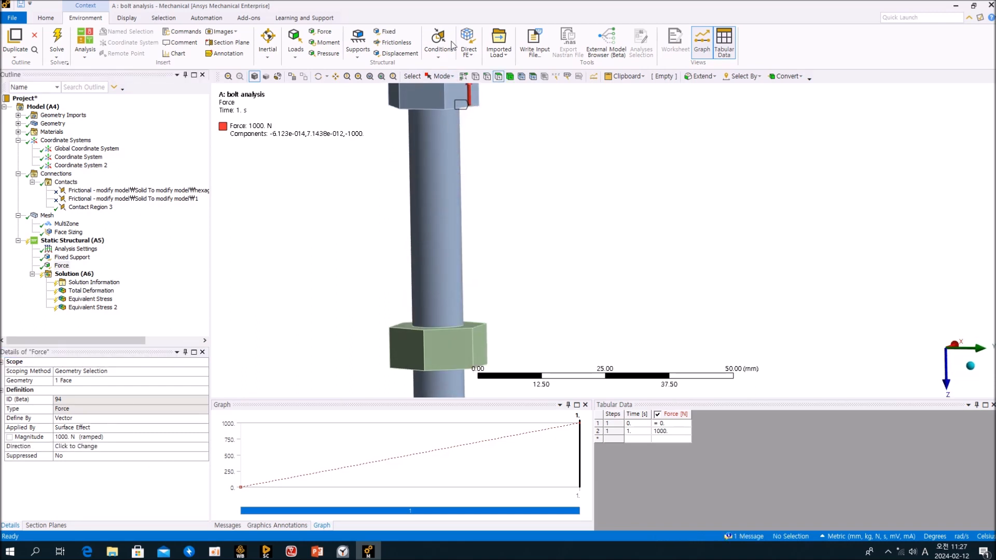
middle_drag(460, 136, 462, 115)
scroll(471, 146, up, 2)
scroll(472, 145, down, 2)
middle_drag(491, 166, 506, 136)
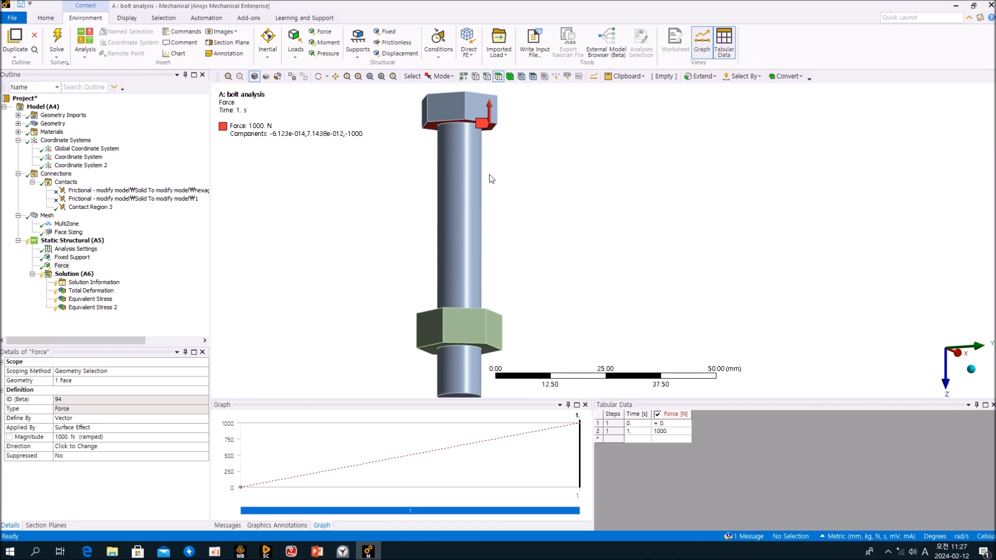
middle_drag(526, 212, 538, 229)
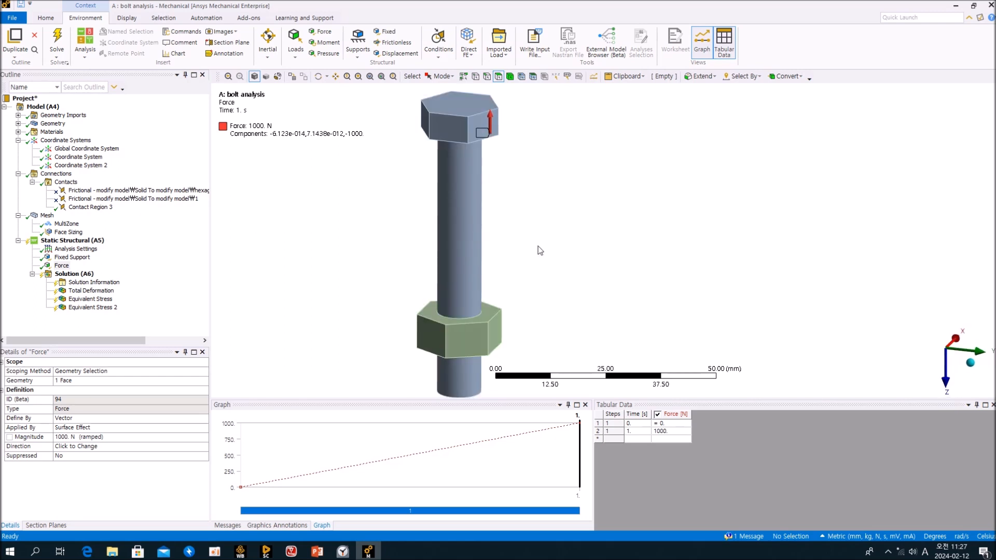
Solve the bolt model and check its Total Deformation and Equivalent Stress results.
click(74, 274)
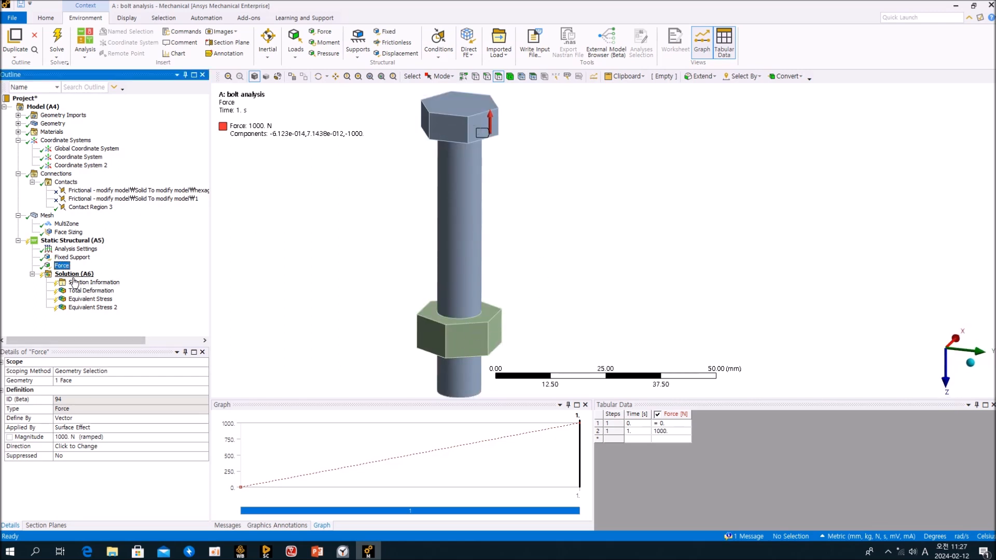
click(116, 43)
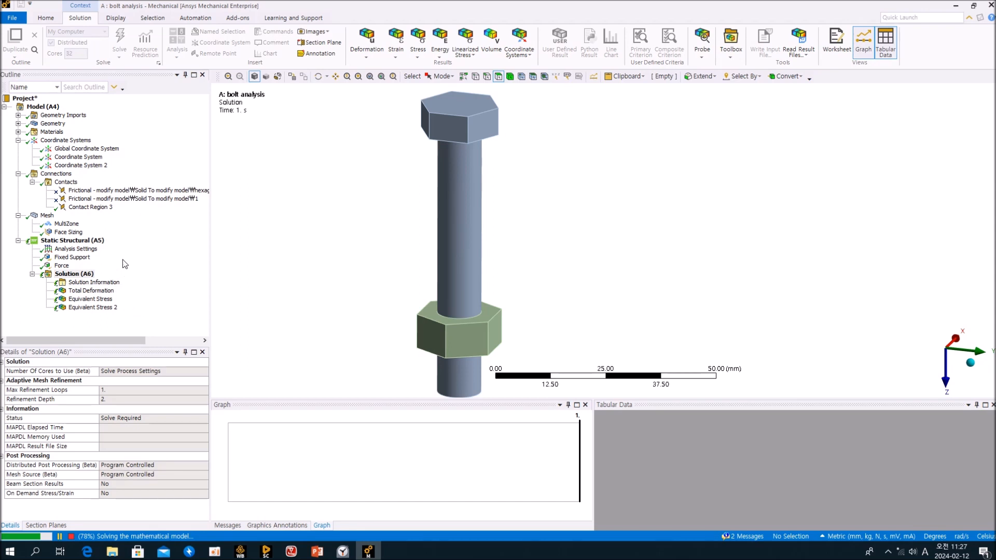
ctrl+middle_drag(564, 259, 494, 263)
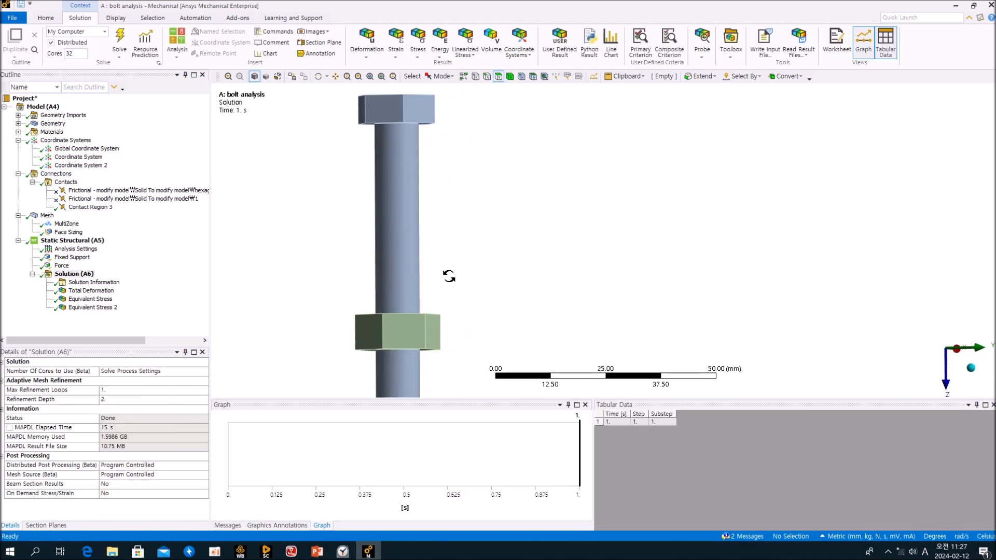
click(107, 300)
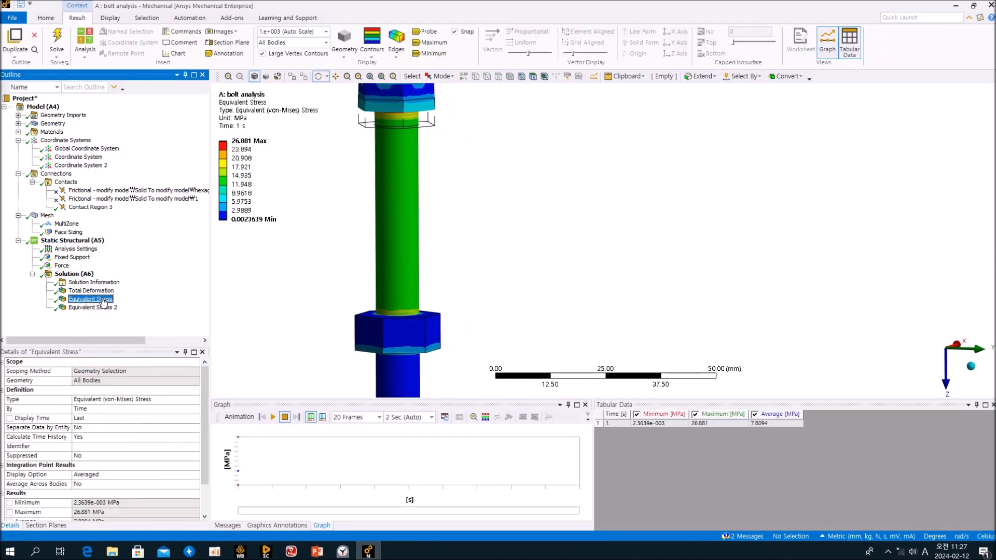
click(100, 291)
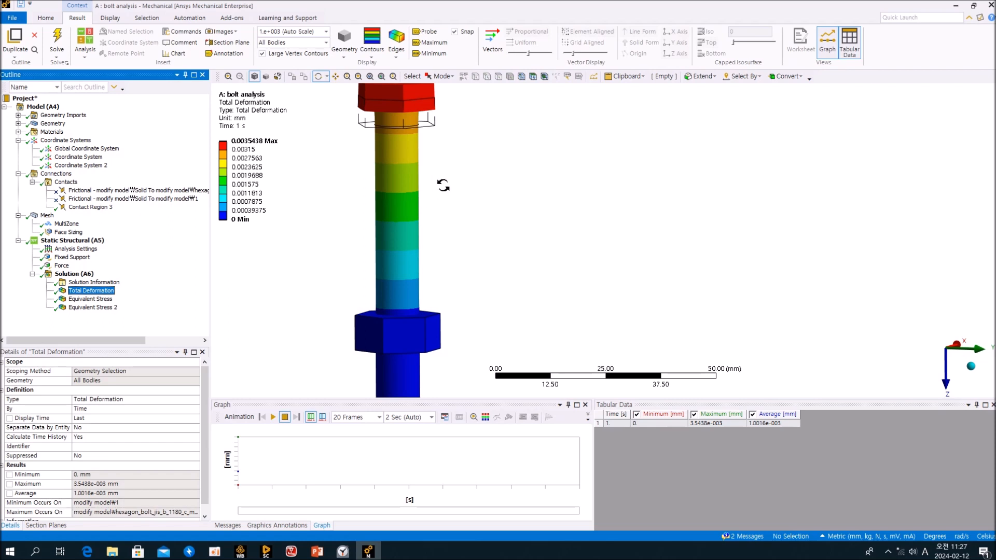
ctrl+middle_drag(456, 189, 478, 198)
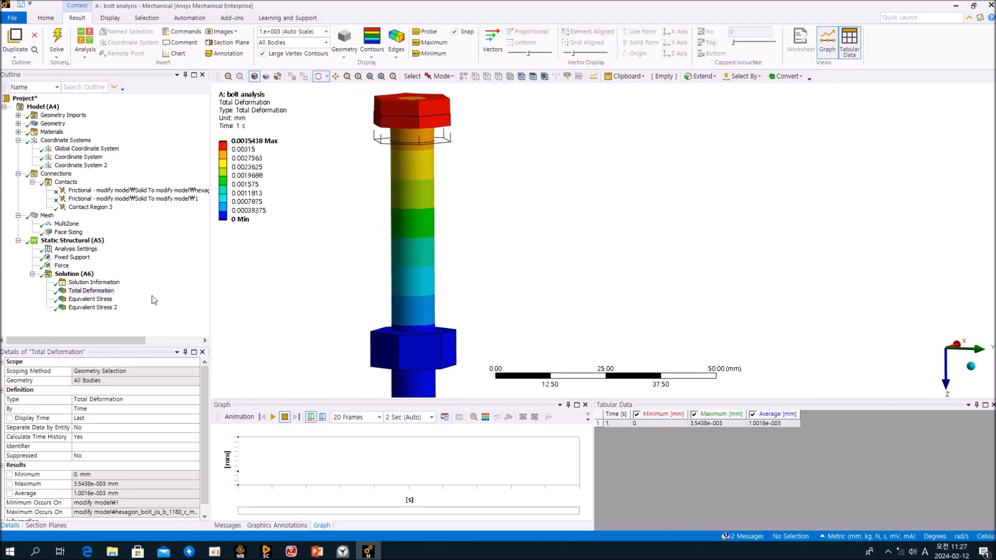
click(108, 300)
Show Equivalent Stress 2 and orbit in close to the nut.
middle_drag(401, 229, 392, 274)
click(91, 307)
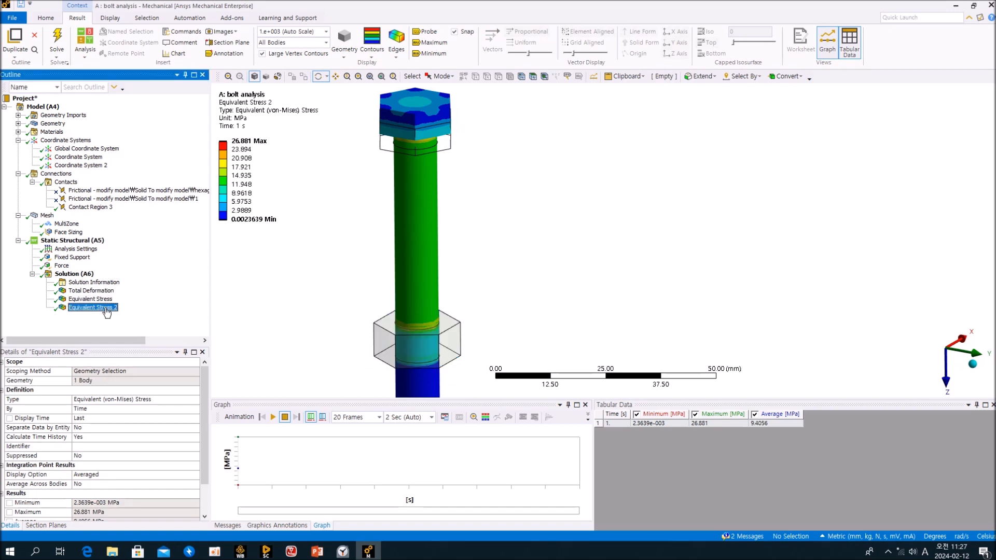
middle_drag(503, 213, 520, 266)
scroll(443, 335, up, 2)
ctrl+middle_drag(423, 364, 498, 291)
middle_drag(498, 291, 506, 275)
scroll(489, 279, up, 5)
ctrl+middle_drag(404, 287, 582, 236)
scroll(596, 253, up, 5)
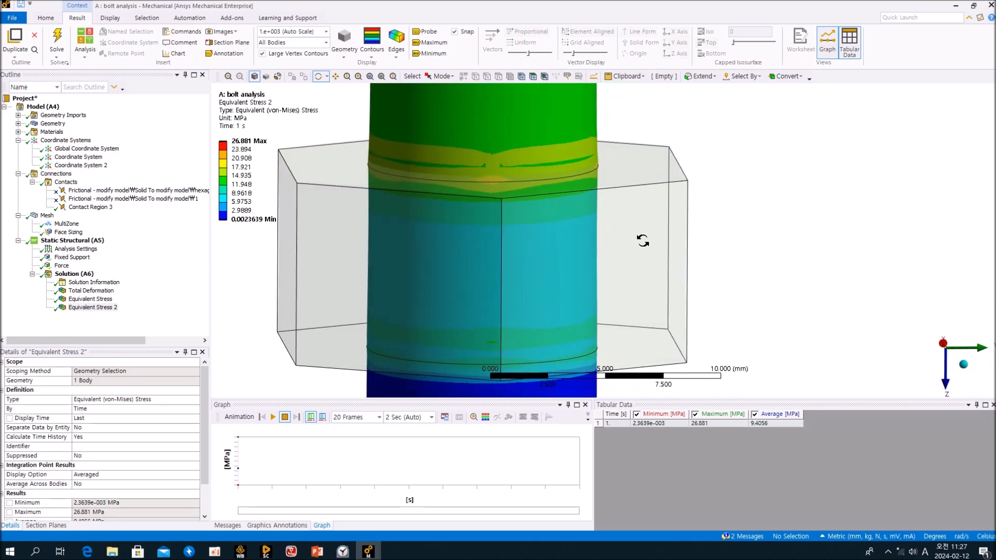
Inspect the nut's stress, peaking at 26.881 MPa, from the side, then minimize Mechanical.
middle_drag(556, 336, 773, 243)
drag(773, 242, 783, 251)
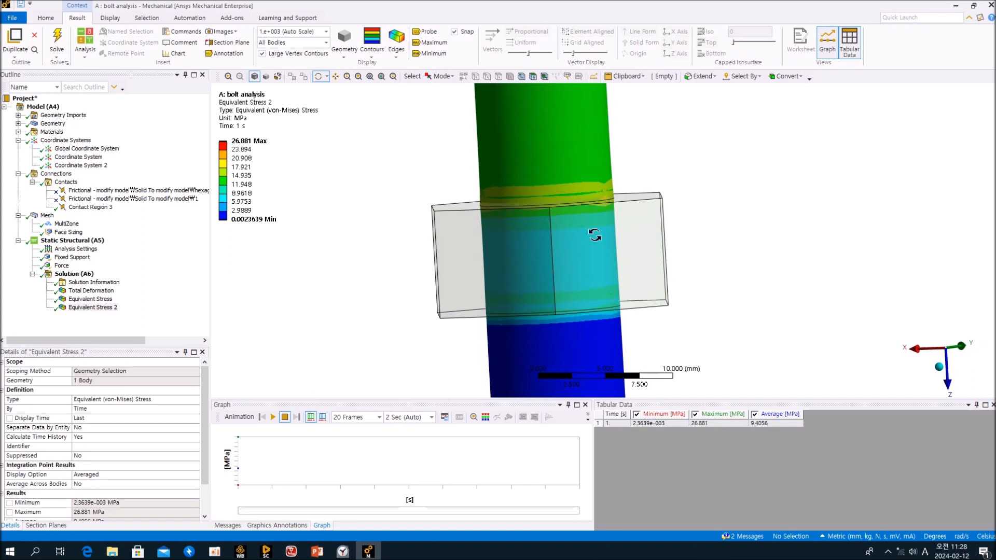
drag(576, 277, 552, 275)
scroll(552, 275, up, 2)
scroll(553, 270, down, 7)
drag(635, 274, 519, 290)
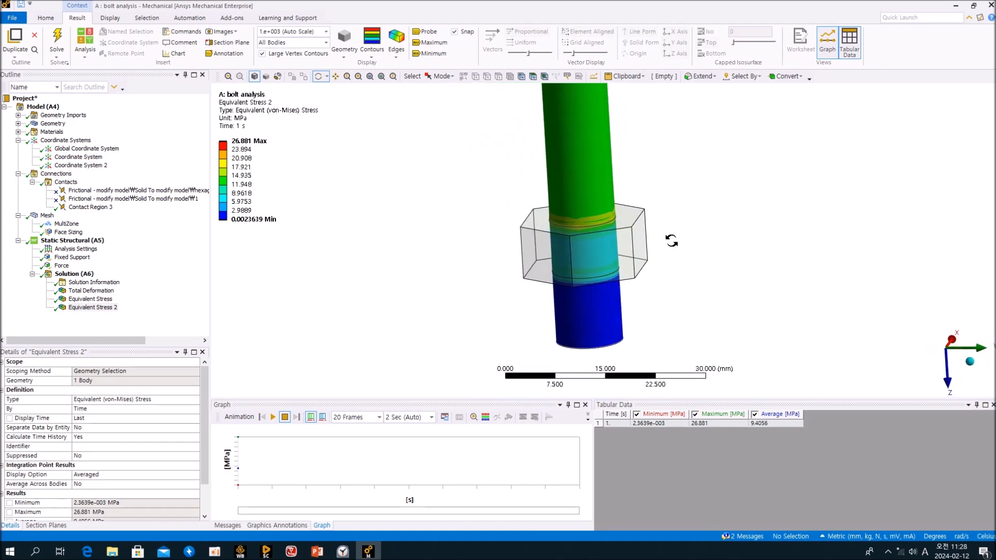
ctrl+middle_drag(672, 240, 493, 304)
click(956, 5)
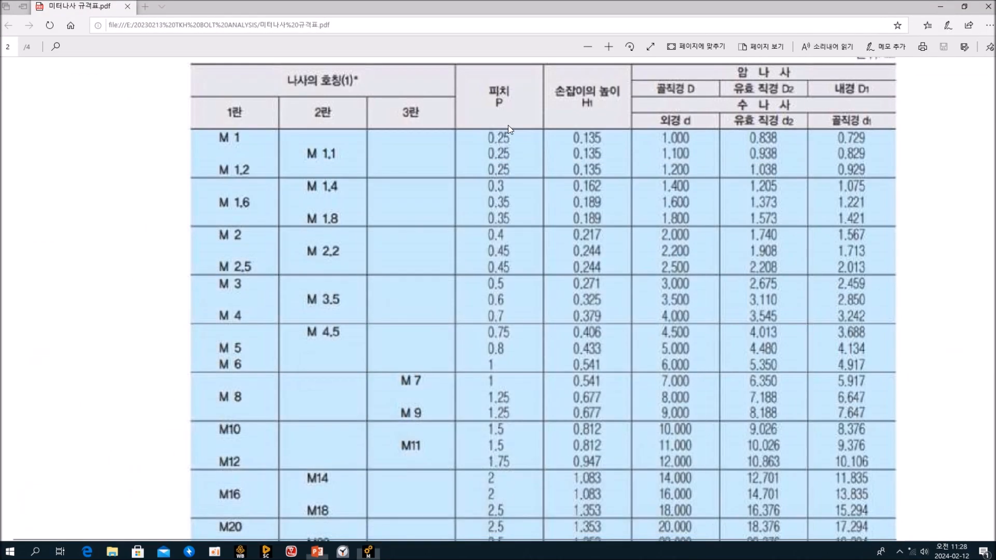
Duplicate system A as 'Copy of bolt analysis', place it beside A, and open its Model in Mechanical.
click(941, 6)
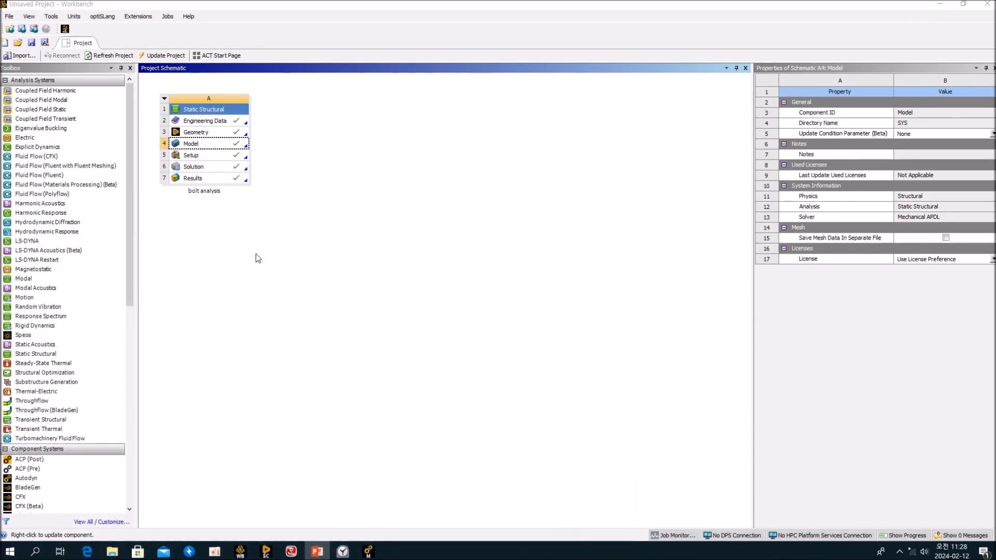
click(165, 99)
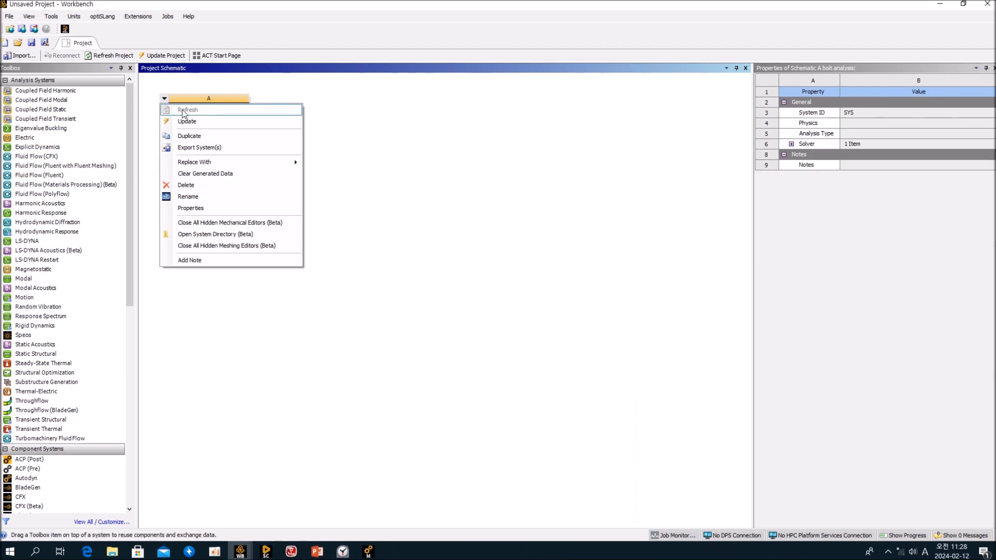
click(190, 136)
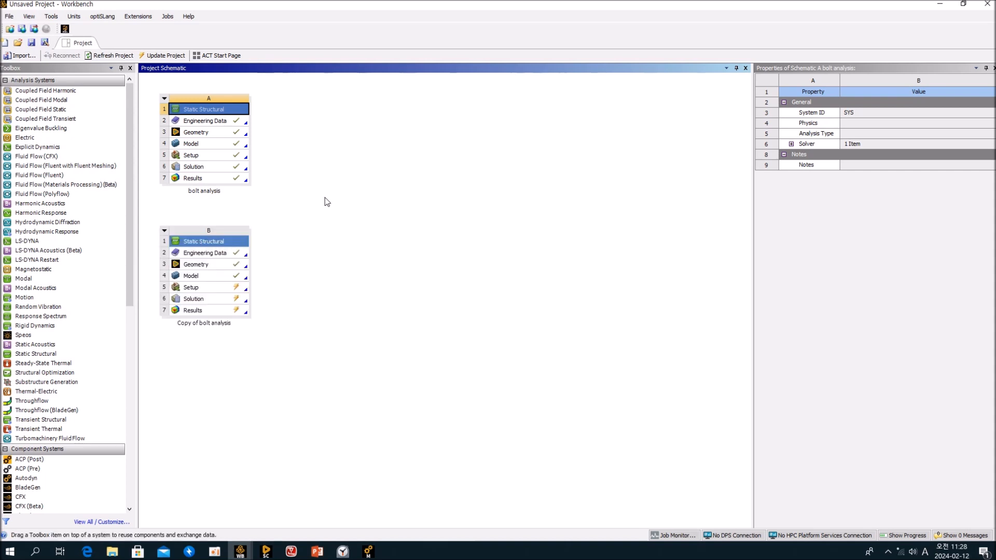
click(324, 207)
drag(202, 243, 311, 146)
click(332, 146)
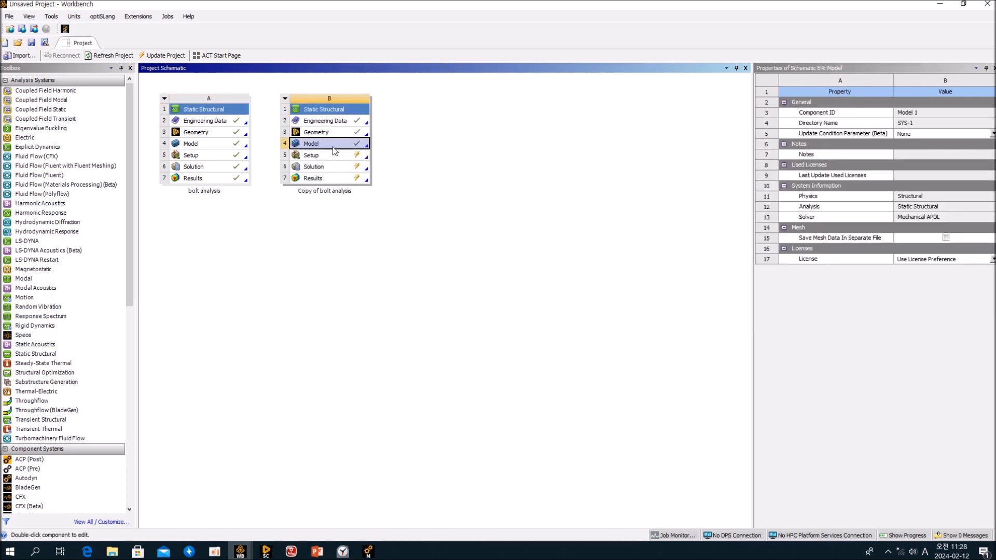
double_click(333, 148)
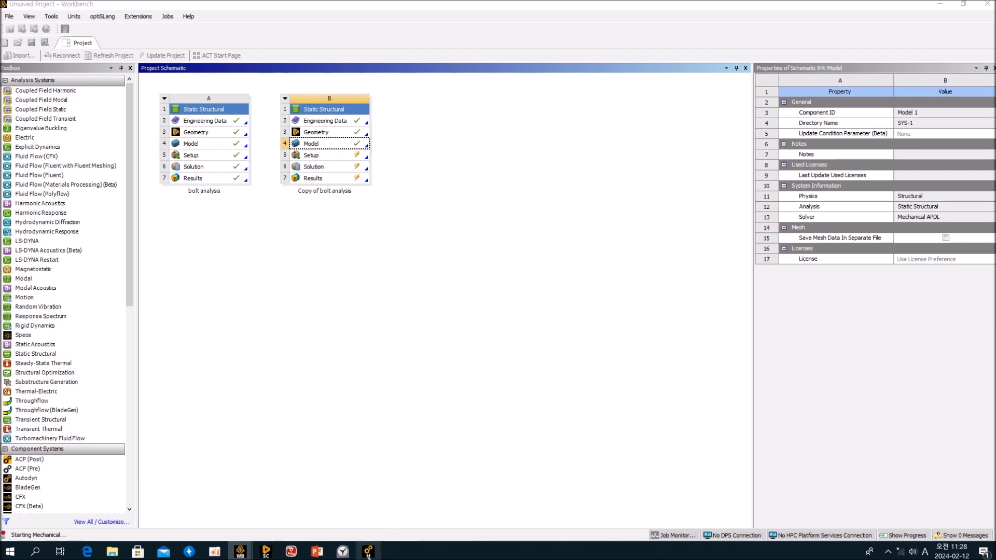
mouse_move(369, 554)
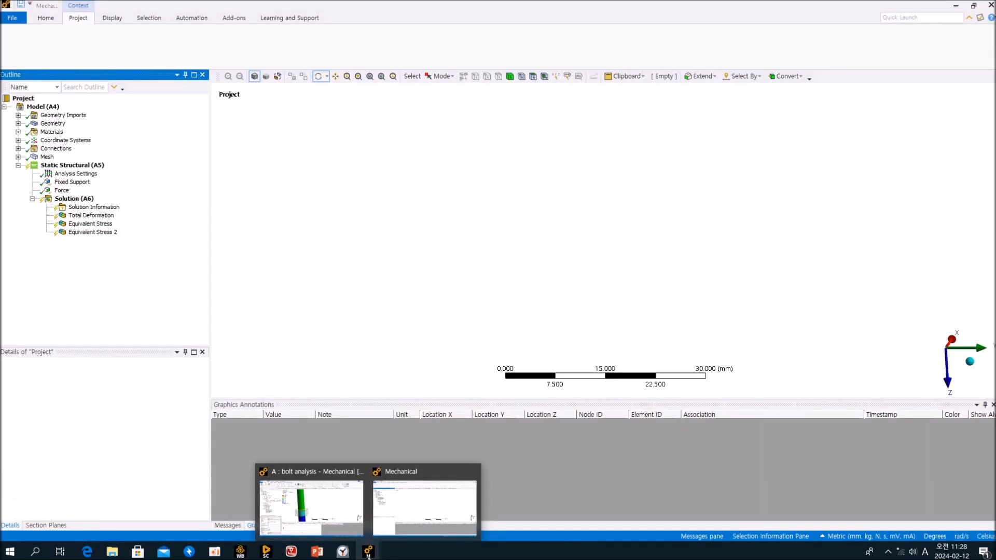
Change Contact Region 3's geometry correction from Bolt Thread to None and solve the copy.
click(151, 286)
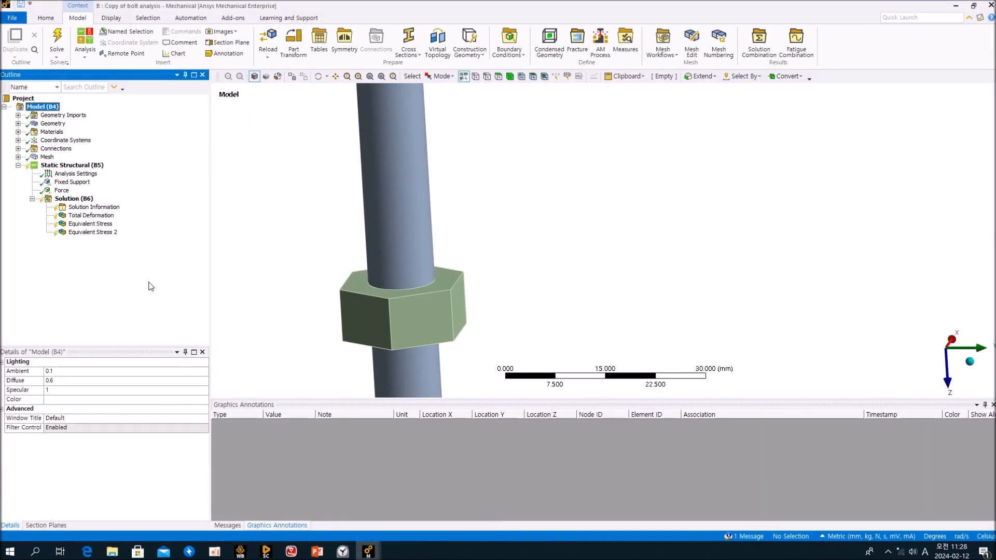
click(18, 148)
click(33, 157)
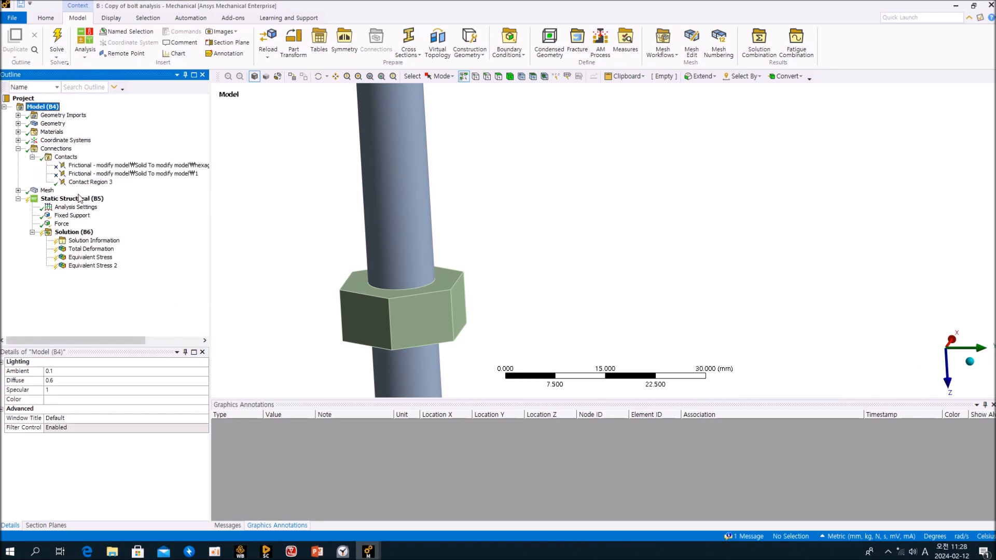
click(88, 182)
scroll(203, 447, down, 5)
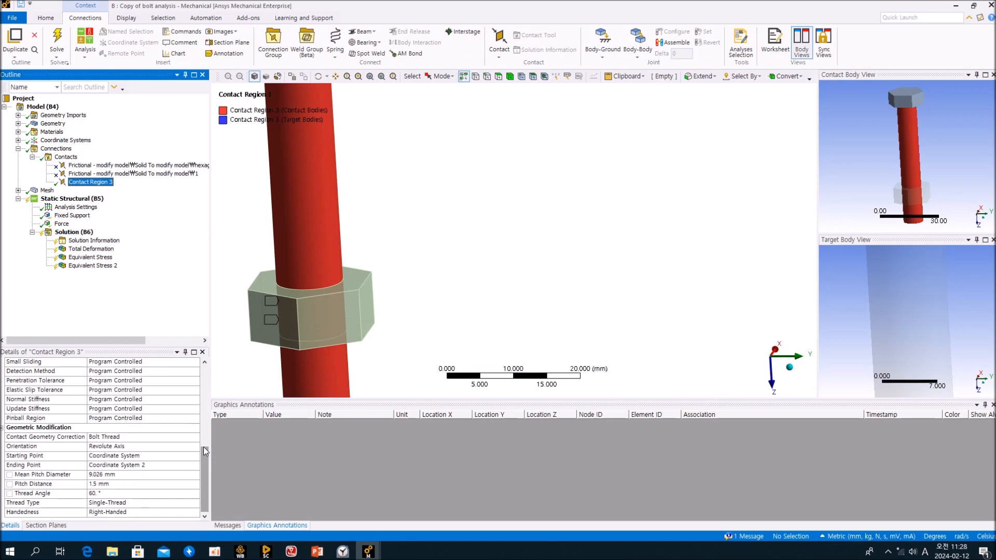
click(194, 437)
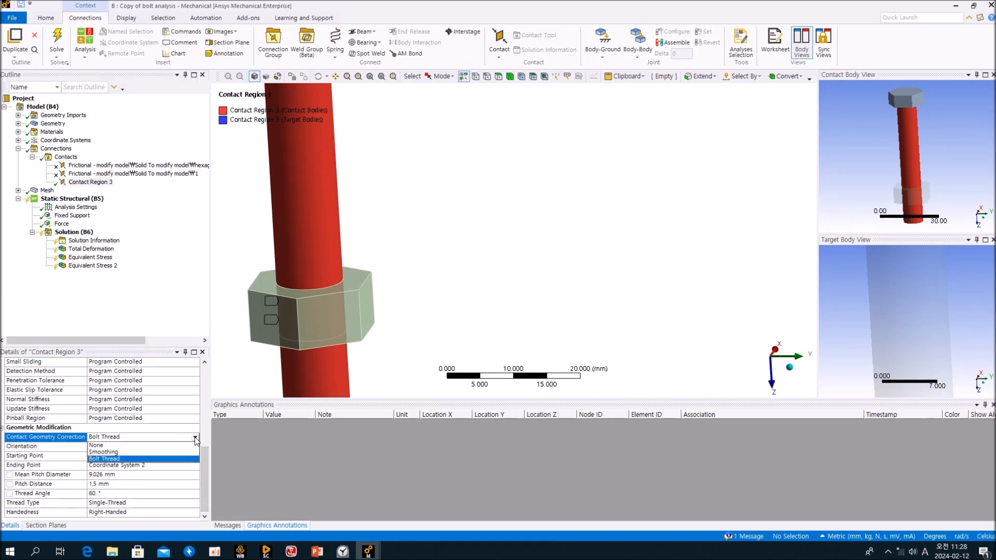
click(164, 447)
click(75, 233)
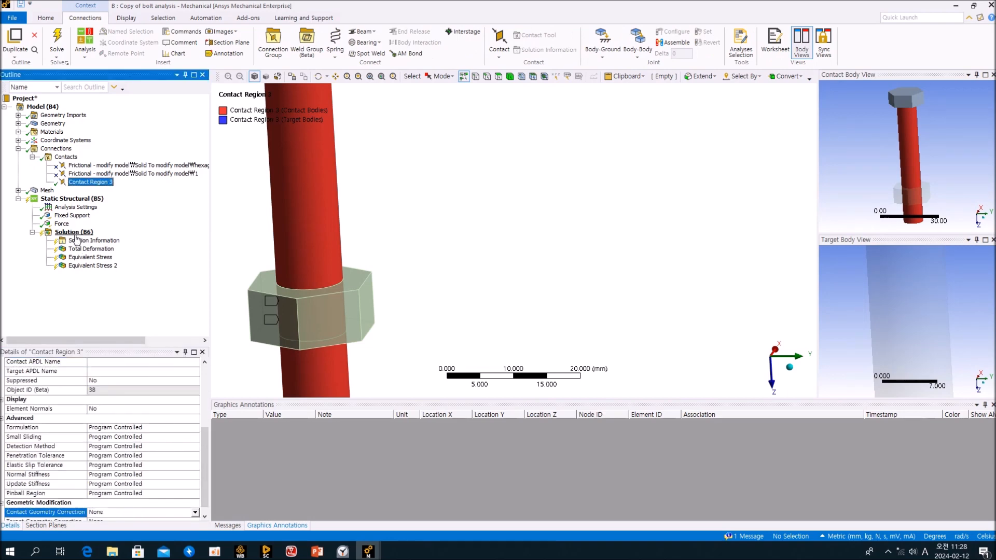
click(119, 44)
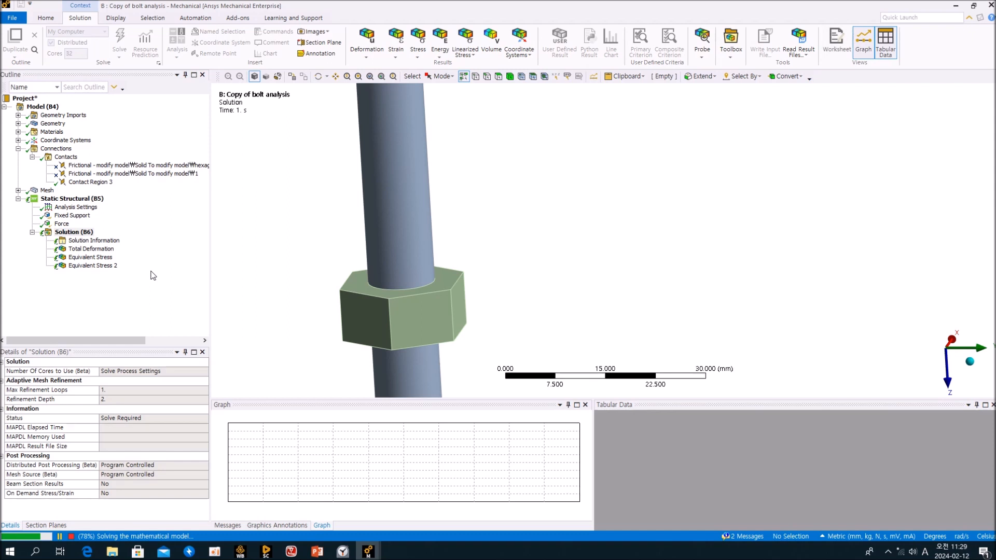
Once the copy finishes solving, view its Total Deformation across the whole bolt.
middle_drag(369, 334, 306, 336)
ctrl+middle_drag(391, 329, 479, 266)
scroll(393, 279, up, 3)
middle_drag(422, 277, 431, 272)
click(149, 312)
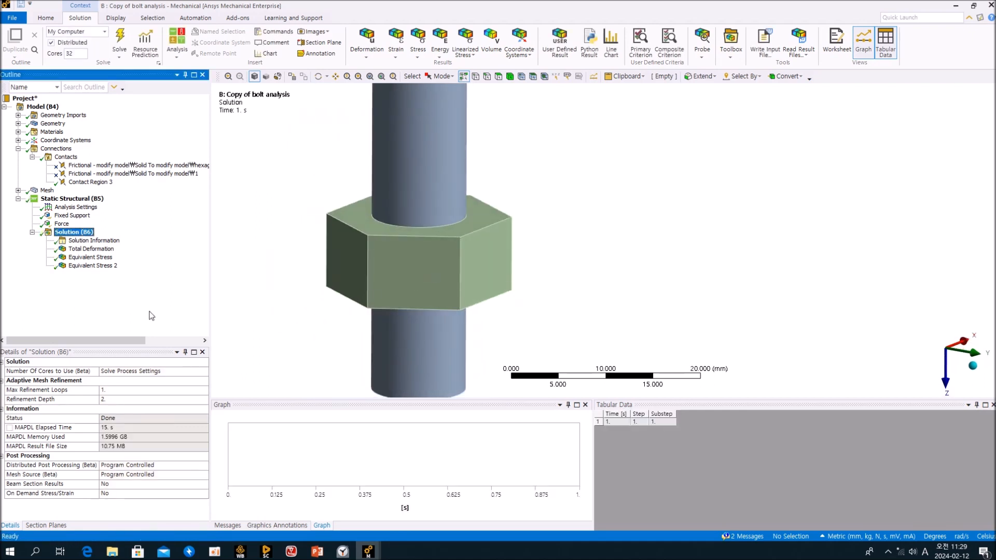
click(91, 249)
middle_drag(305, 225, 364, 317)
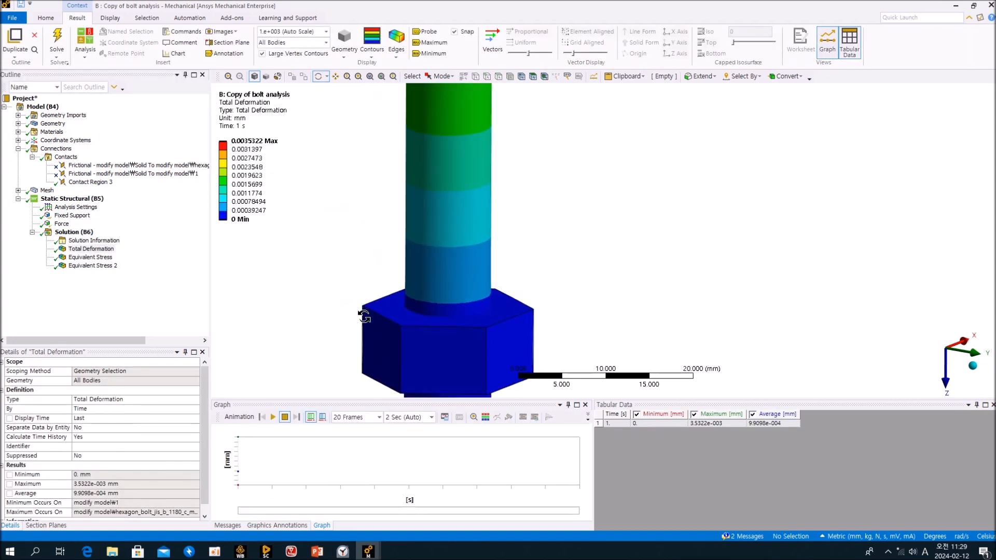
scroll(371, 296, down, 4)
ctrl+middle_drag(456, 251, 414, 298)
Show Equivalent Stress 2 zoomed on the nut, peaking at 26.881 MPa.
click(155, 301)
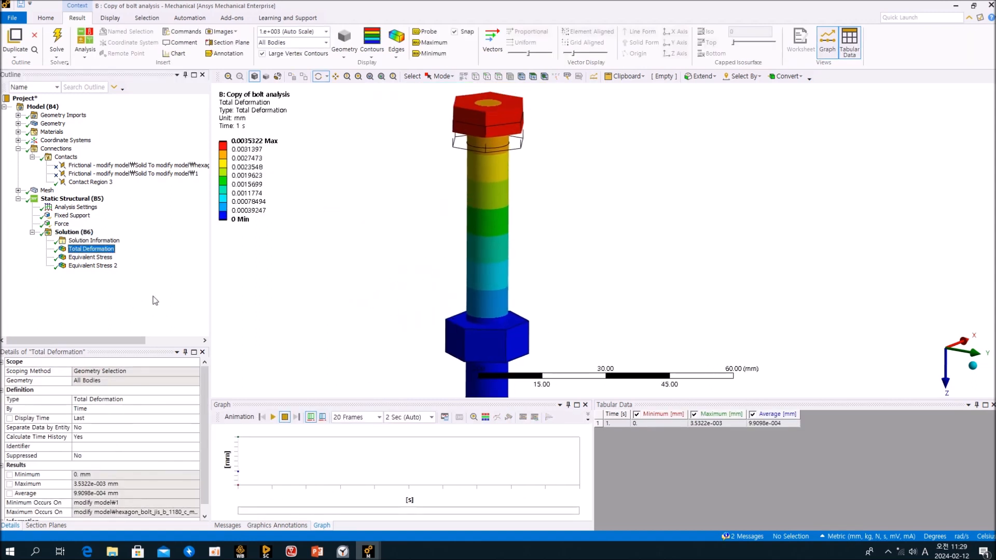
click(93, 265)
ctrl+middle_drag(421, 307, 418, 266)
scroll(450, 308, up, 4)
ctrl+middle_drag(498, 288, 707, 143)
scroll(570, 251, up, 2)
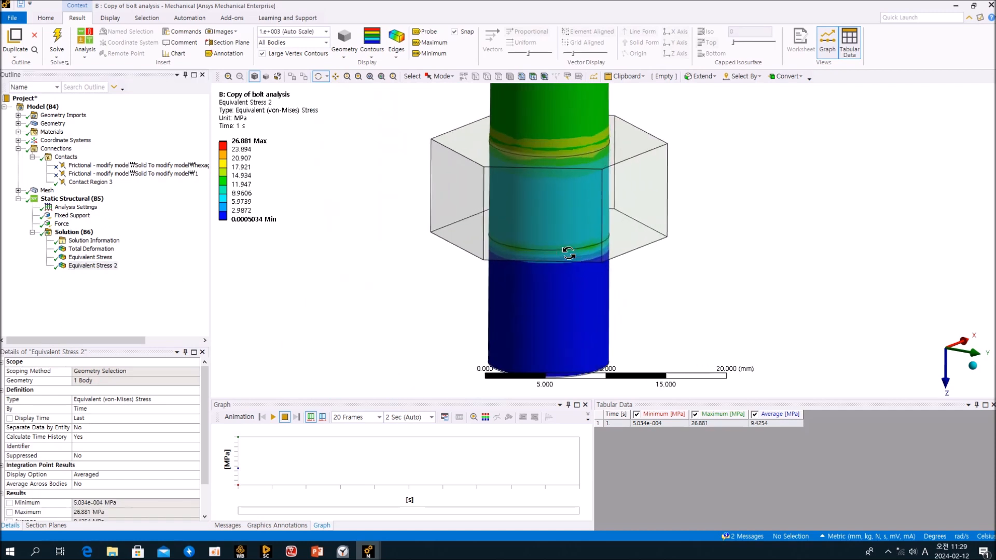
scroll(568, 253, up, 3)
mouse_move(599, 239)
mouse_down()
mouse_move(658, 231)
mouse_move(460, 147)
mouse_up()
drag(551, 116, 612, 180)
drag(524, 250, 487, 239)
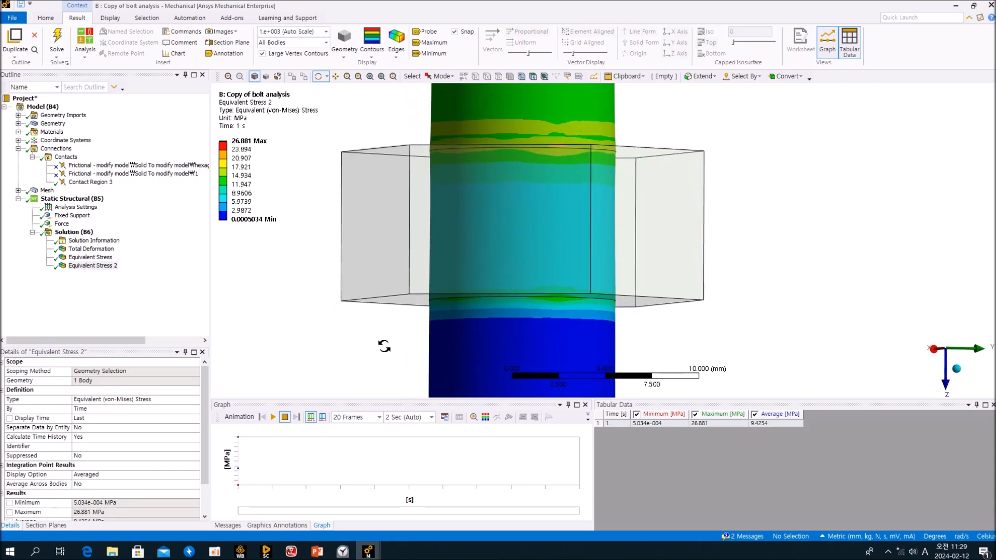
mouse_move(369, 551)
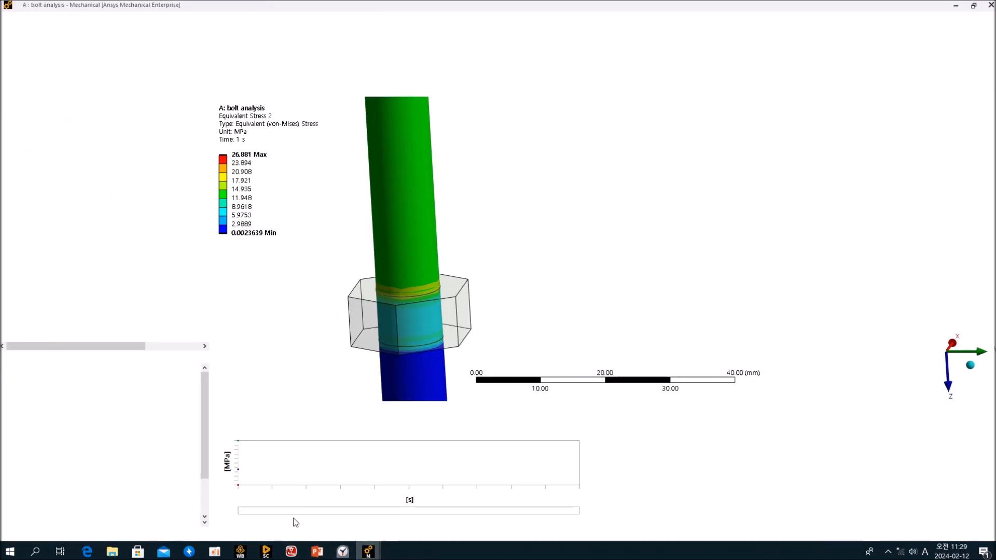
In the original model, probe Equivalent Stress 2 values at points around the nut.
click(292, 522)
ctrl+middle_drag(377, 338, 802, 180)
scroll(763, 192, up, 5)
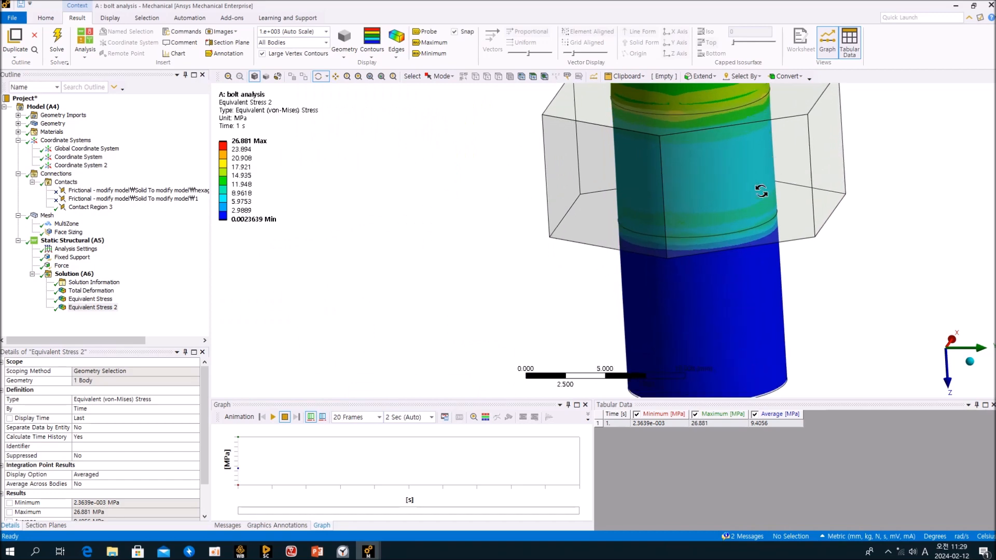
mouse_move(749, 196)
middle_down()
mouse_move(750, 179)
mouse_move(629, 264)
mouse_move(814, 252)
mouse_move(693, 274)
mouse_move(718, 265)
mouse_move(644, 253)
middle_up()
scroll(643, 252, down, 2)
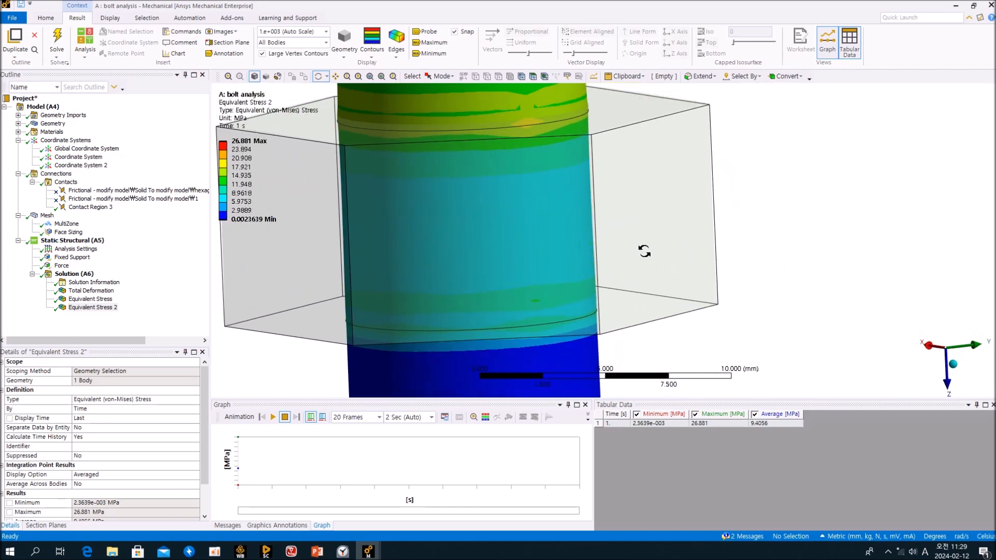
click(429, 31)
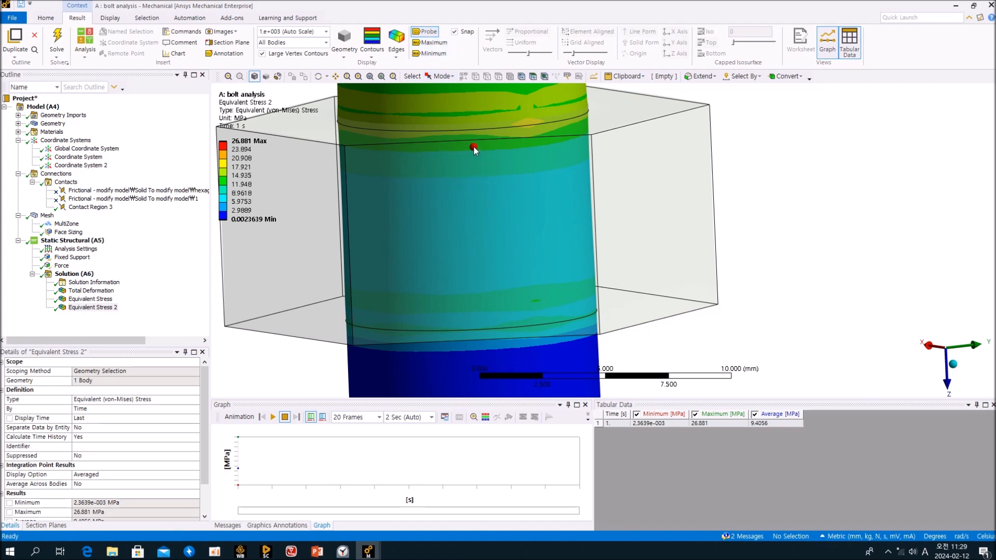
middle_drag(474, 148, 473, 136)
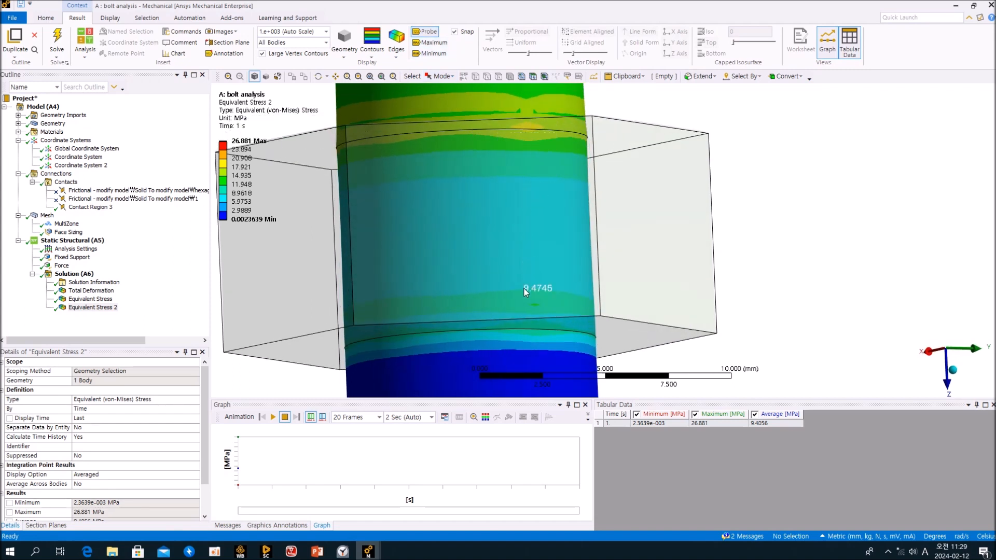
mouse_move(368, 551)
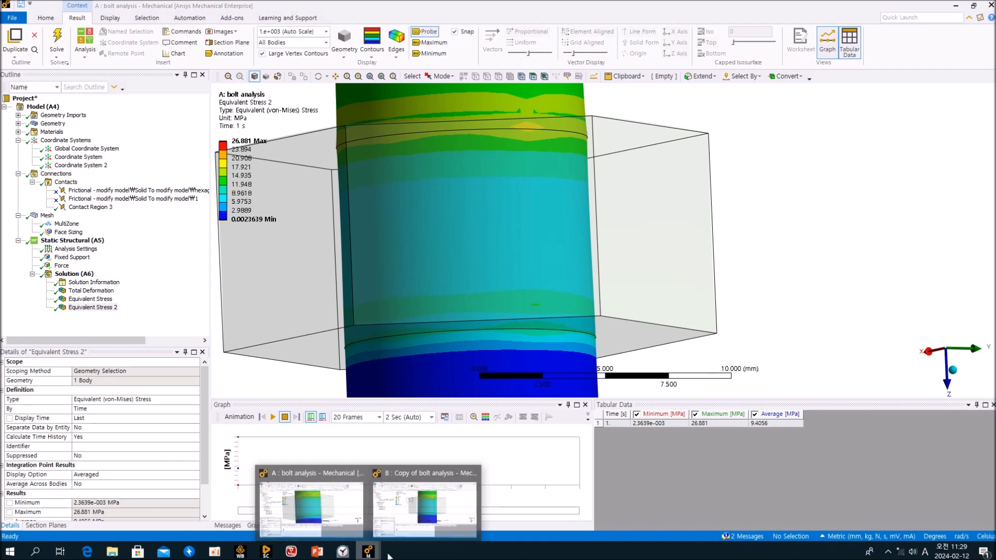
Probe the copied model's stress near the nut, then zoom out to the whole bolt.
click(428, 512)
click(425, 32)
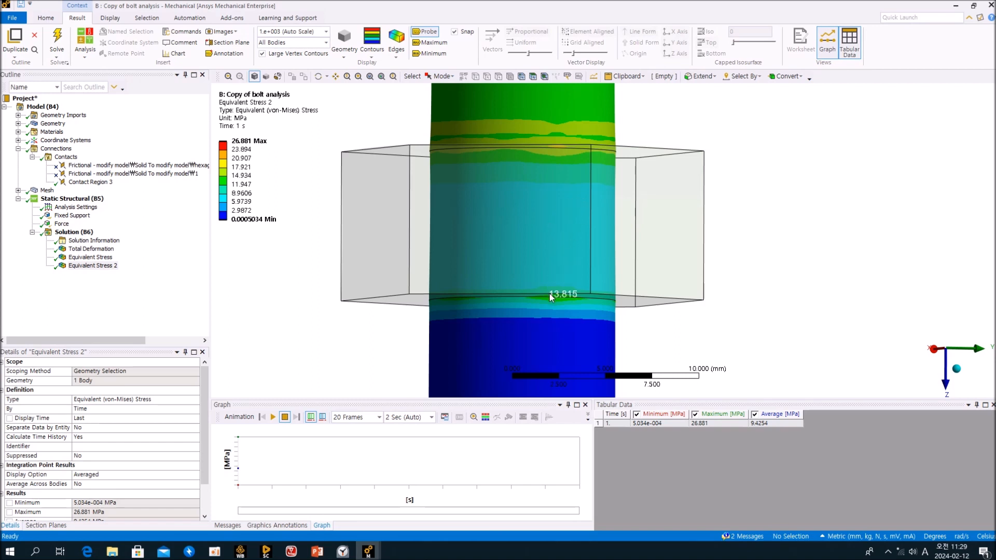
middle_drag(553, 278, 484, 295)
scroll(485, 292, down, 5)
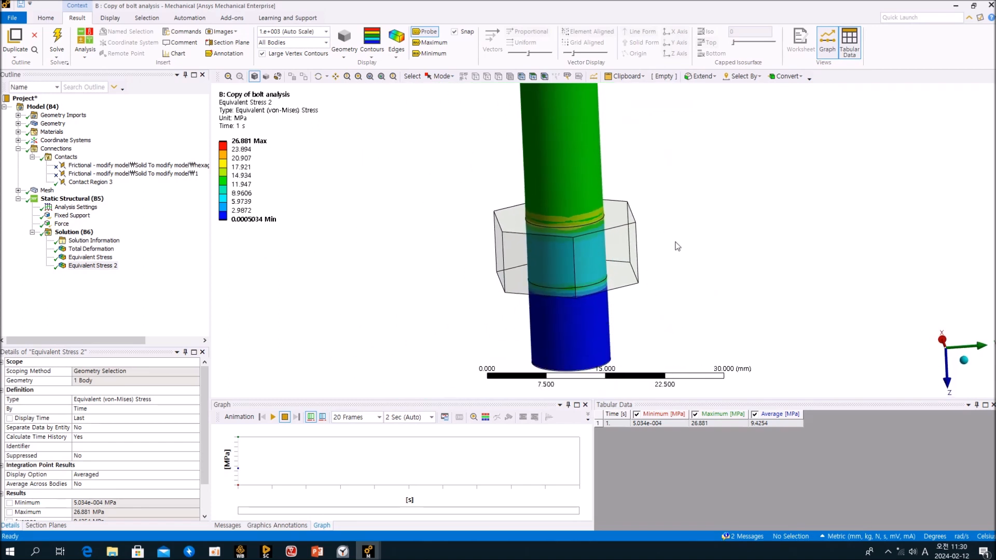
middle_drag(643, 213, 539, 285)
scroll(640, 242, down, 3)
click(146, 303)
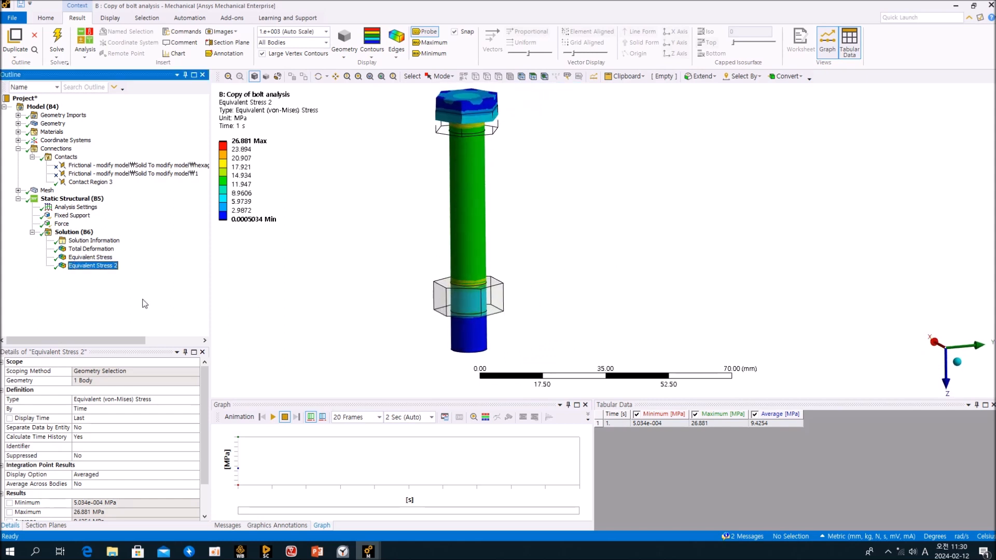
Set the copy's Face Sizing element size to 0.5 mm and update the mesh.
click(18, 191)
click(66, 207)
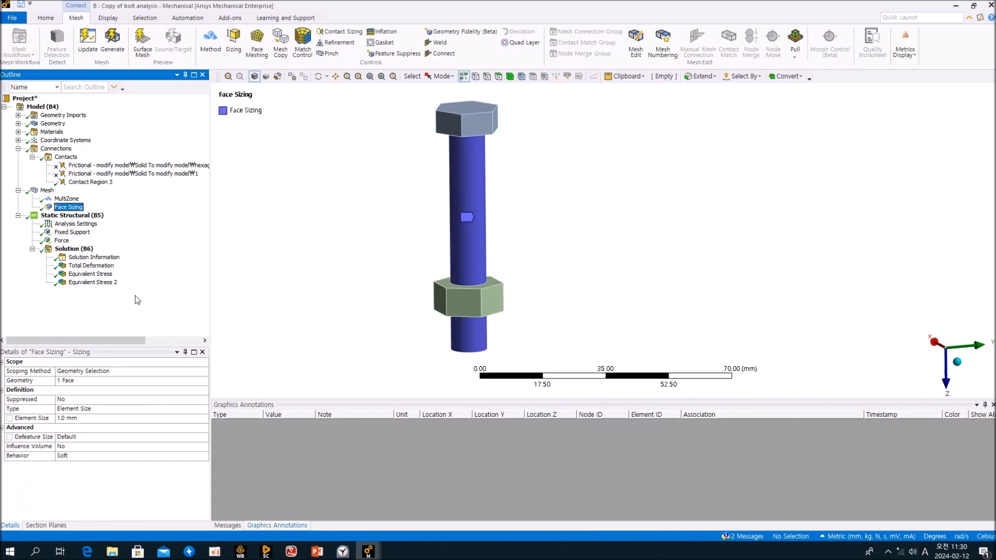
click(106, 418)
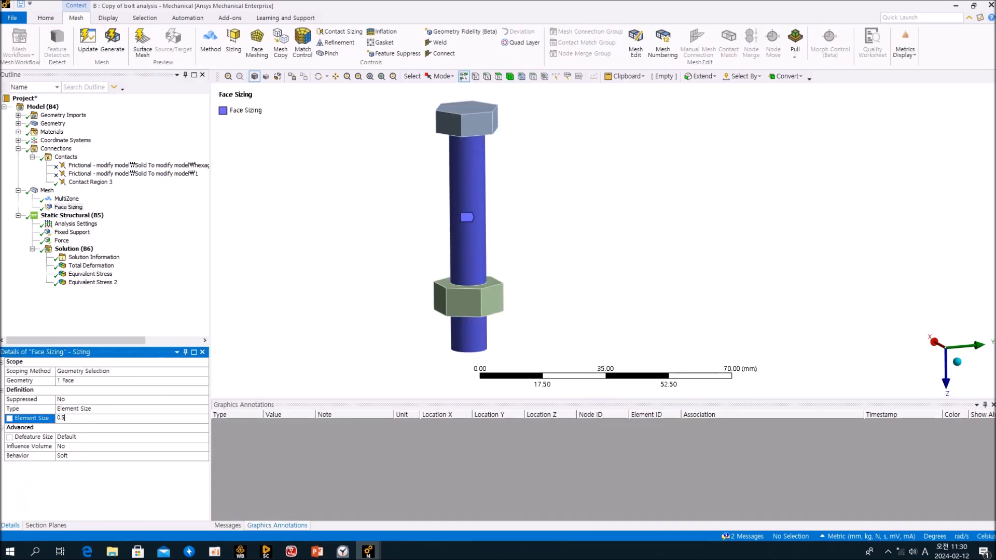
click(150, 317)
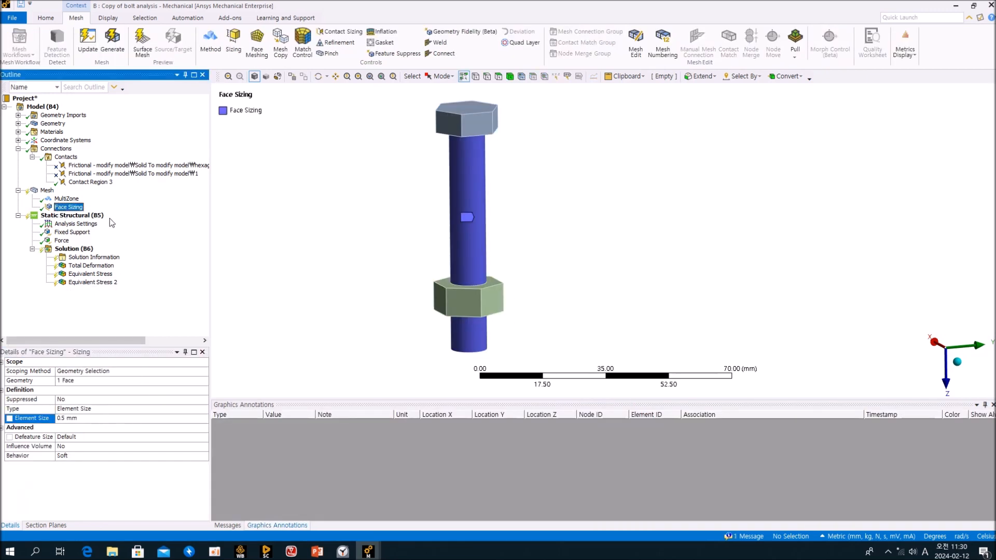
click(47, 190)
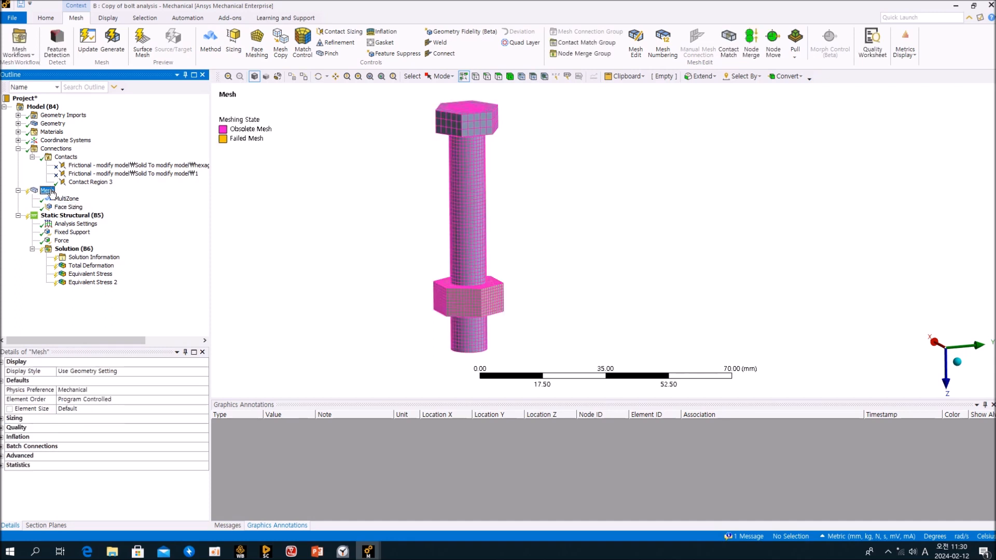
right_click(48, 190)
click(92, 209)
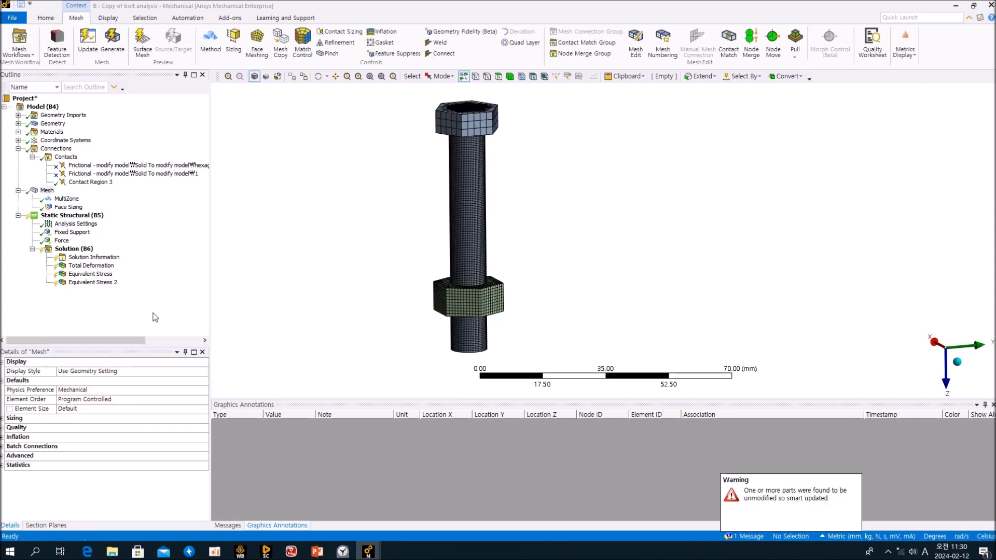
Re-solve the copied model with the refined mesh.
click(74, 249)
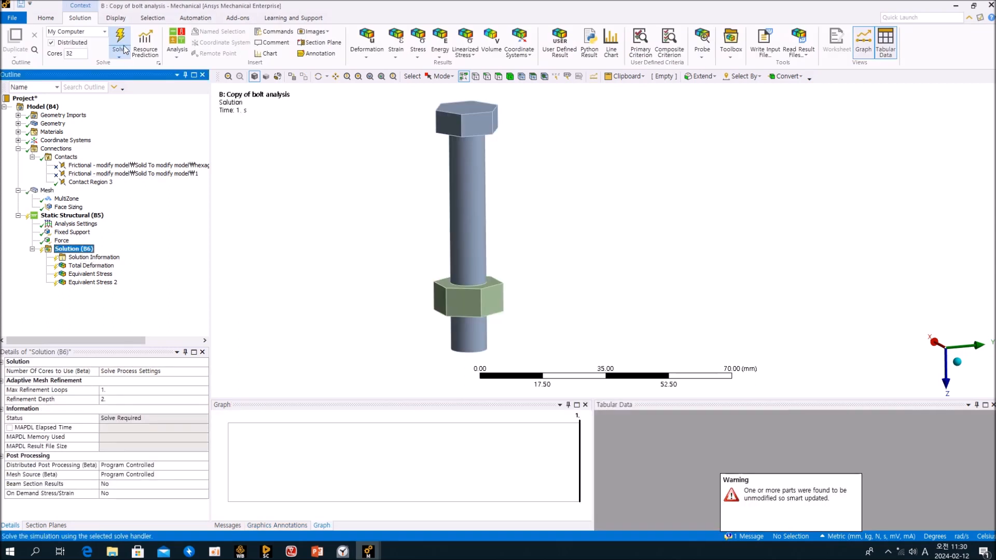
click(119, 42)
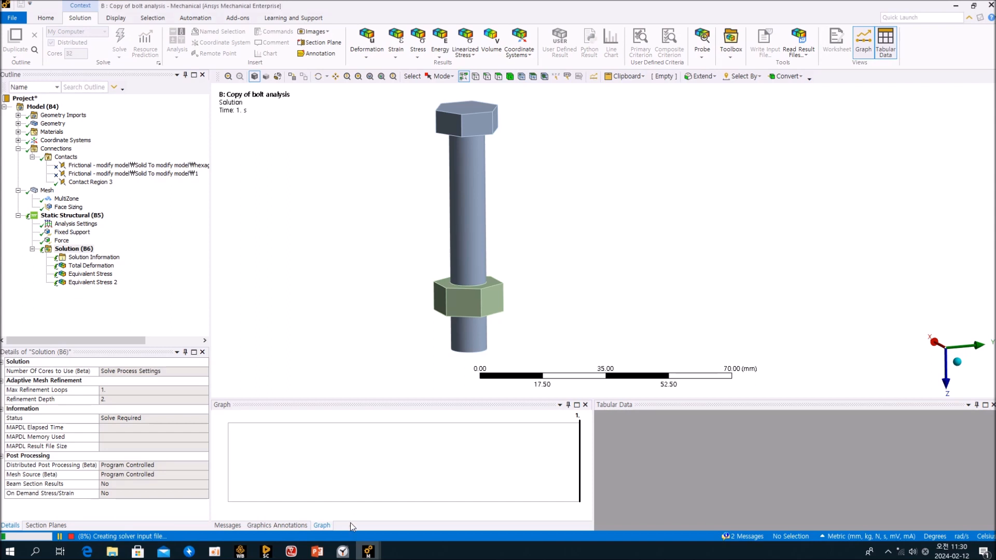
mouse_move(367, 554)
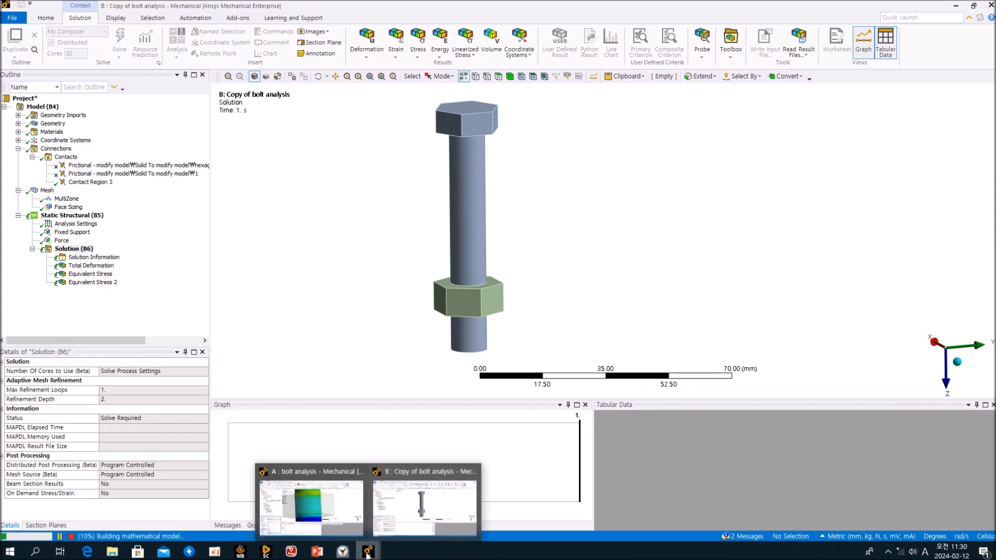
click(139, 306)
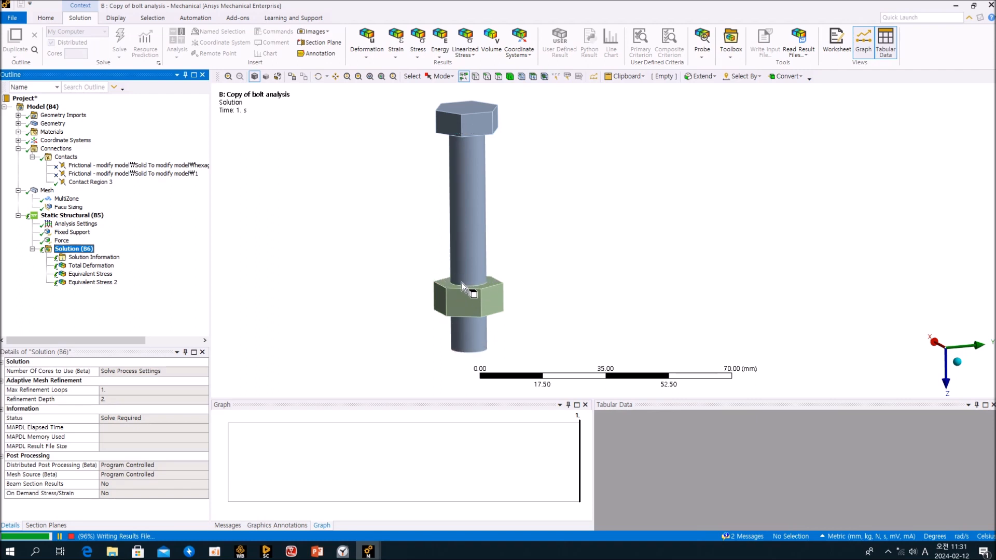
Show the refined copy's Equivalent Stress 2, peaking at 34.18 MPa, zoomed on the nut.
click(96, 268)
click(95, 275)
click(93, 282)
scroll(592, 292, up, 5)
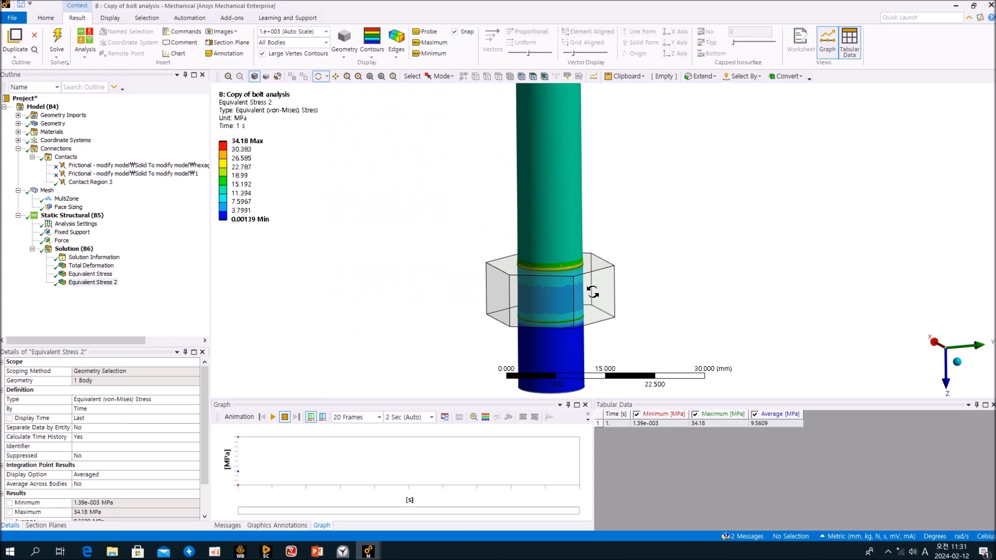
scroll(592, 292, up, 5)
drag(601, 259, 581, 291)
mouse_move(375, 555)
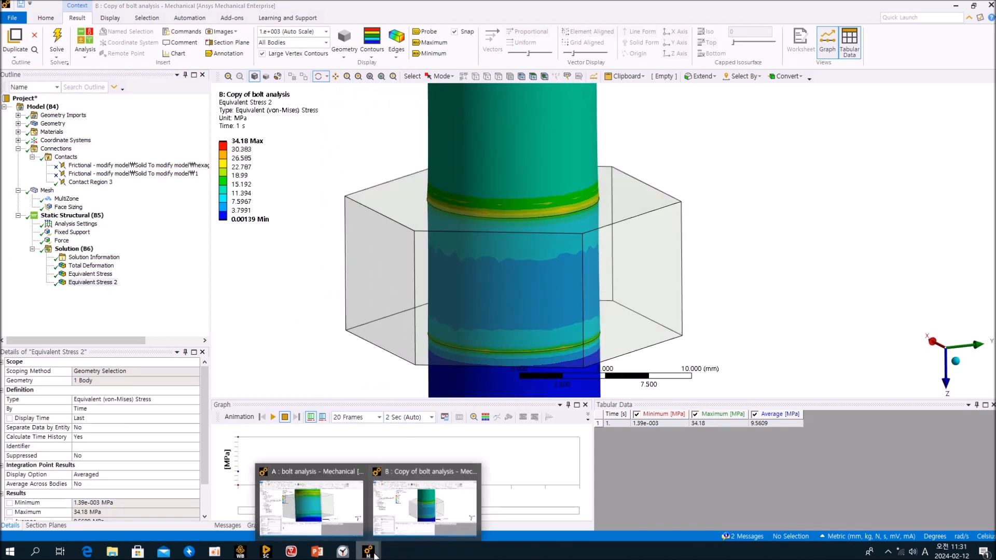
Switch to the original bolt analysis and select its Equivalent Stress 2 and Face Sizing.
click(330, 511)
click(93, 307)
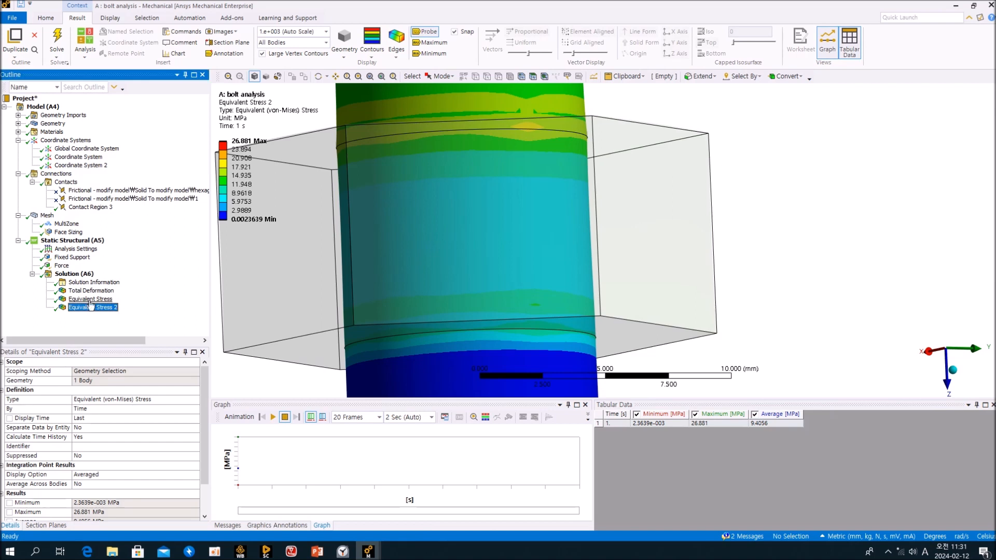
click(62, 232)
Set model A's Face Sizing element size to 0.5 mm, update its mesh, and select Solution.
click(92, 418)
text(0.5)
key(Return)
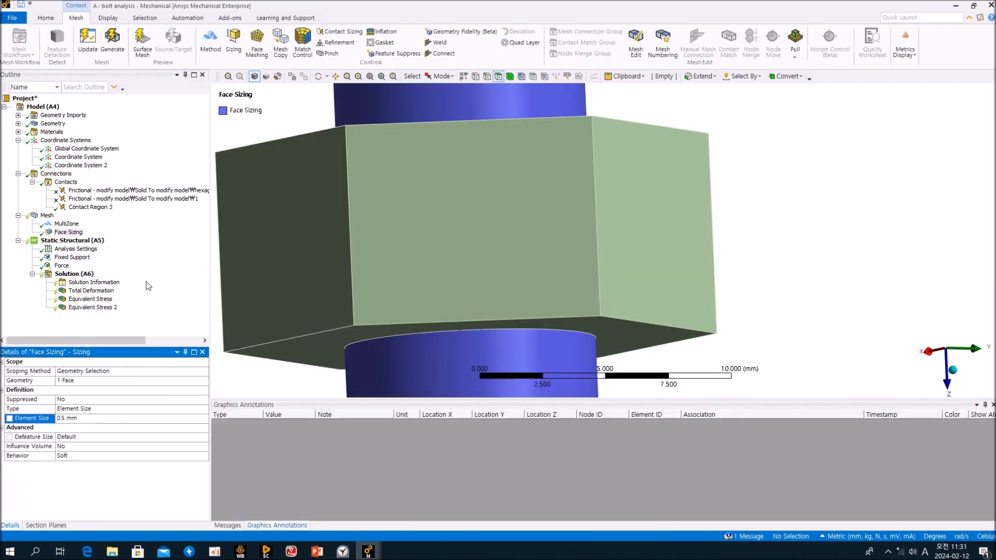
click(47, 215)
right_click(47, 215)
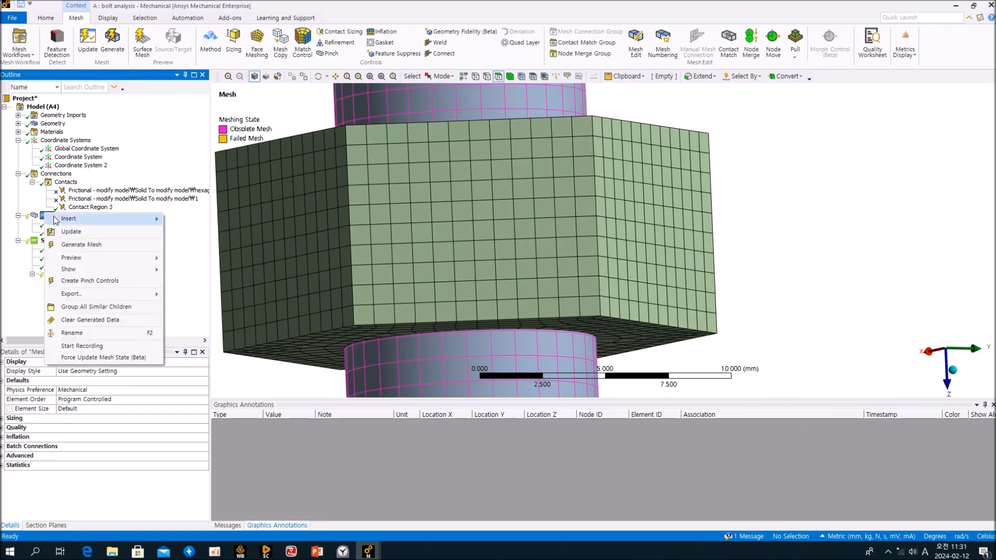
click(108, 230)
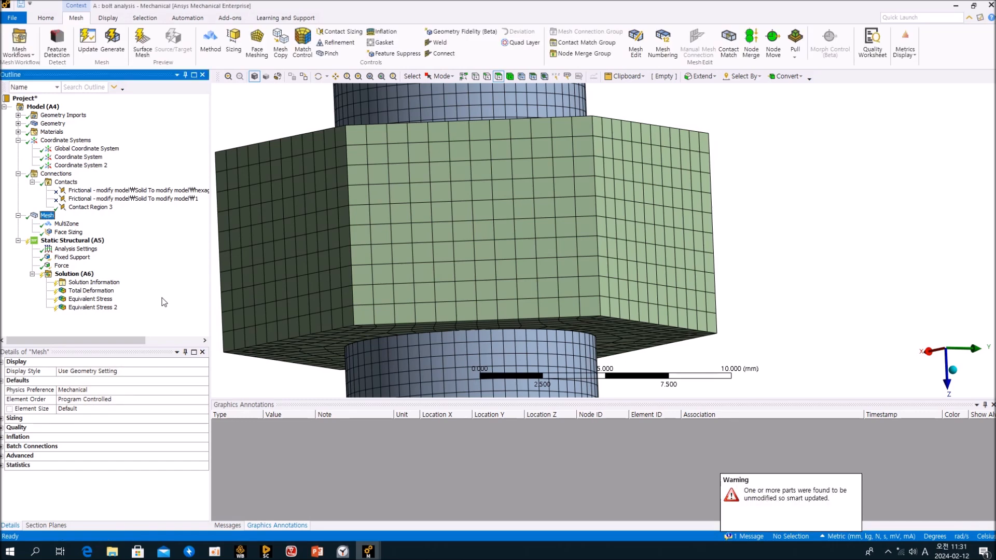
scroll(350, 289, down, 6)
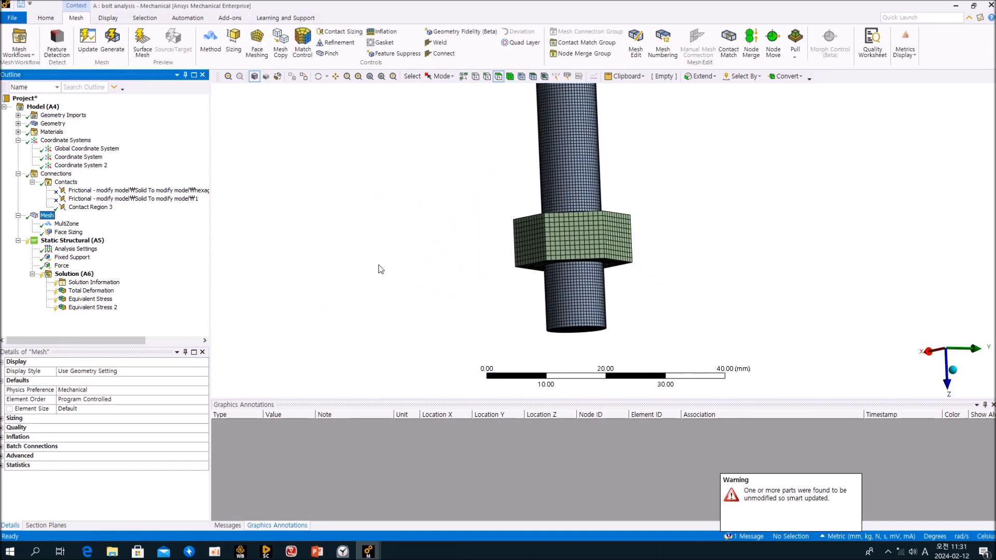
click(74, 274)
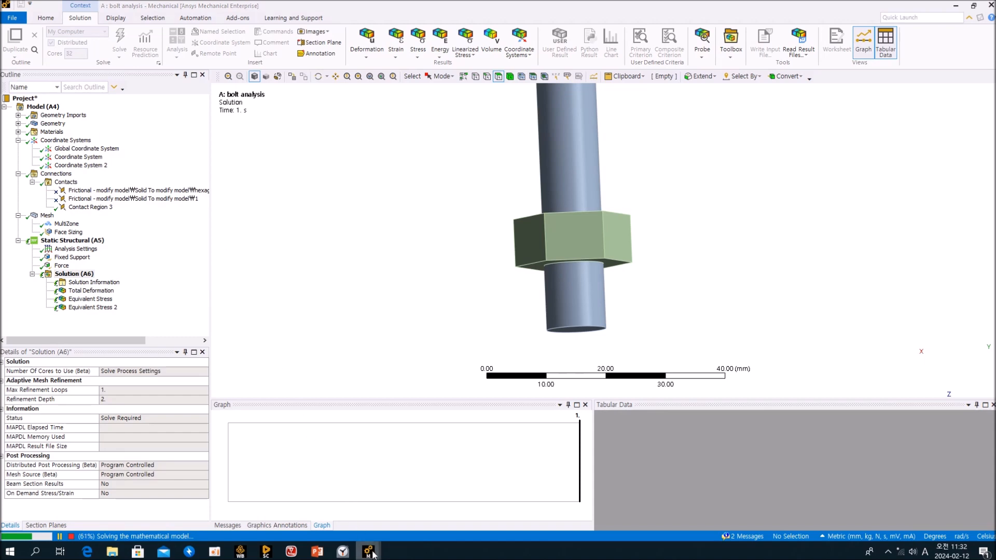
Compare model B's stress result while model A solves, then rotate A's bolt and nut.
mouse_move(370, 552)
mouse_move(445, 506)
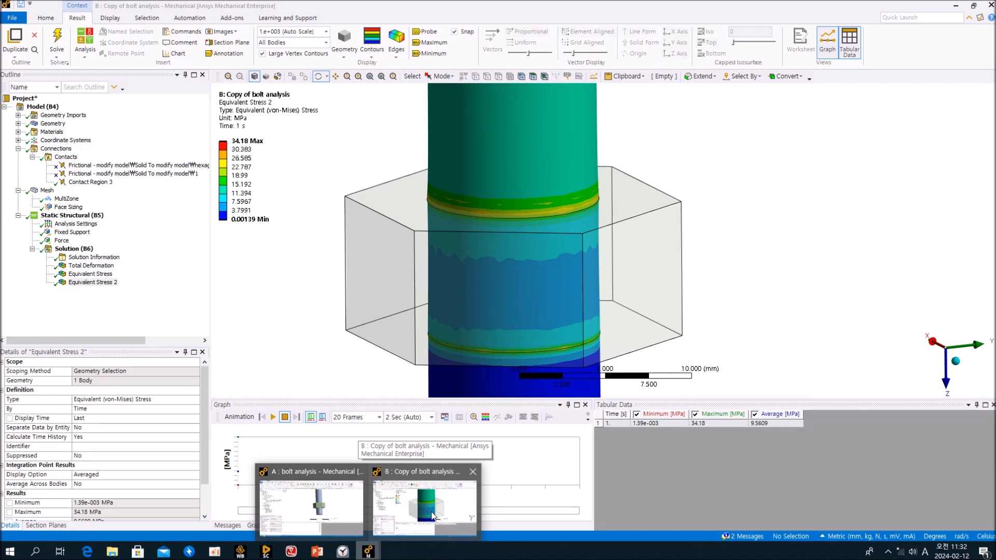
click(312, 506)
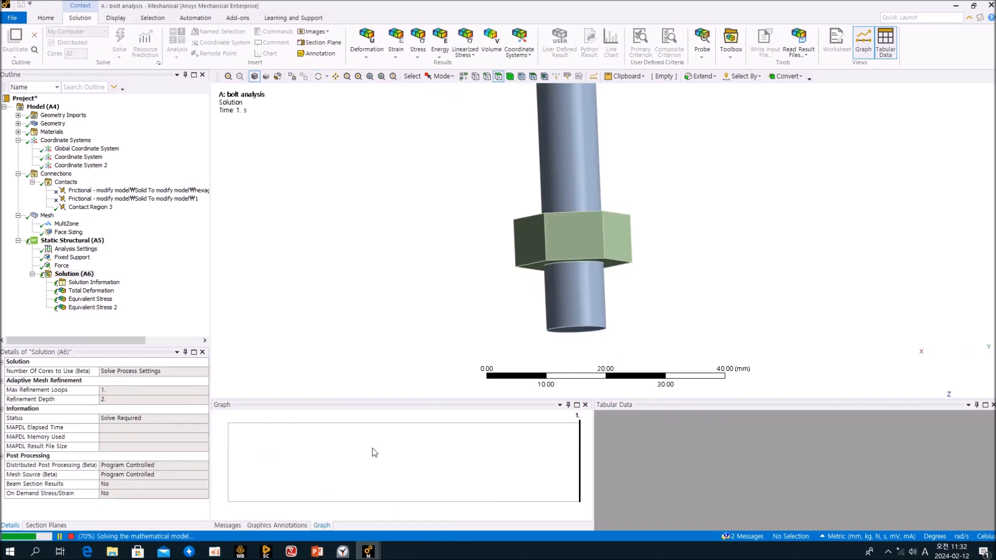
click(424, 506)
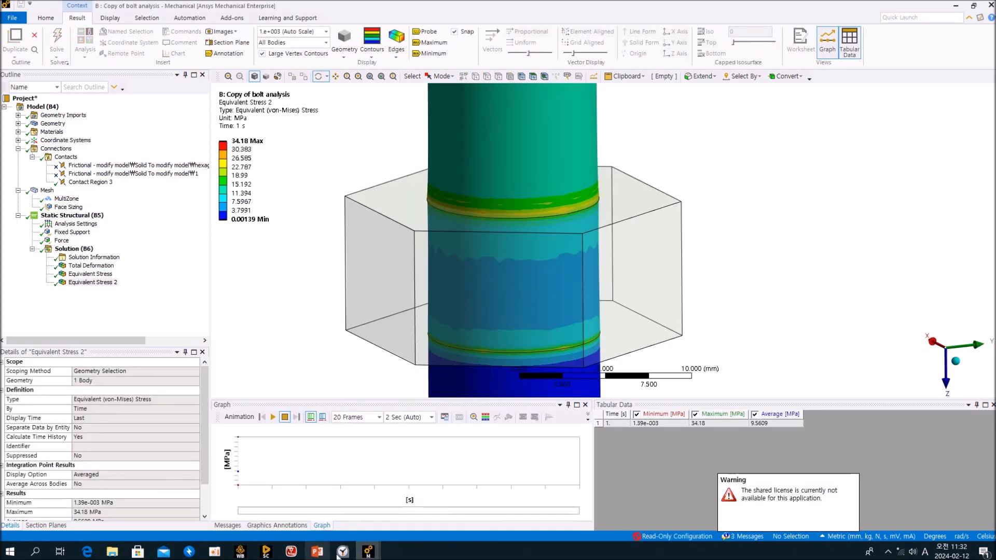
mouse_move(369, 551)
click(303, 518)
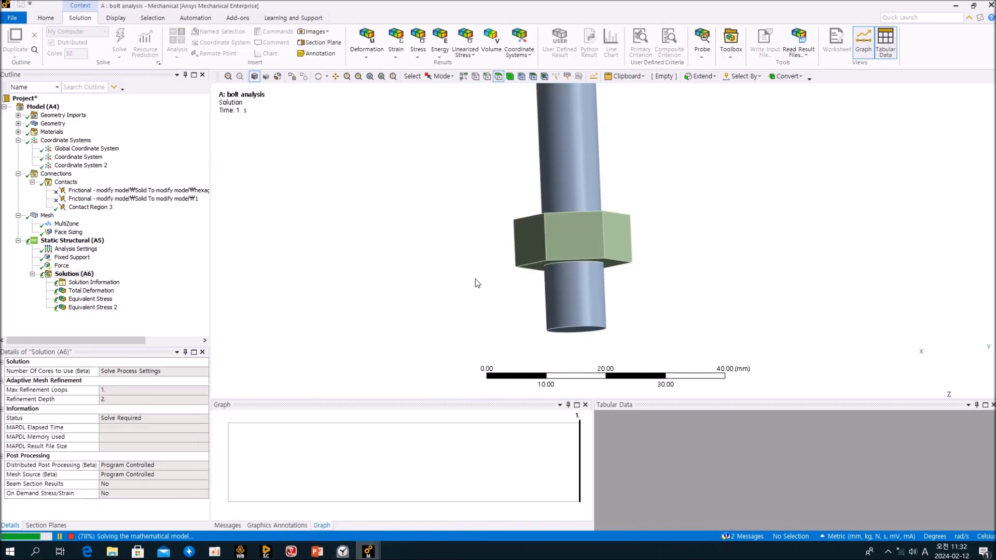
middle_drag(509, 288, 393, 329)
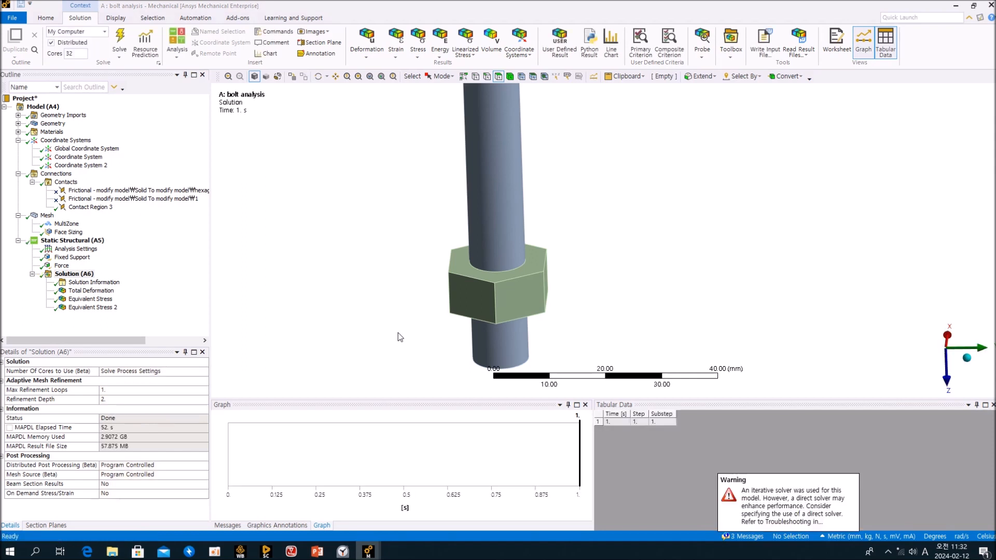
Show model A's Equivalent Stress 2 (max 34.18 MPa) and inspect it close-up around the nut.
click(92, 307)
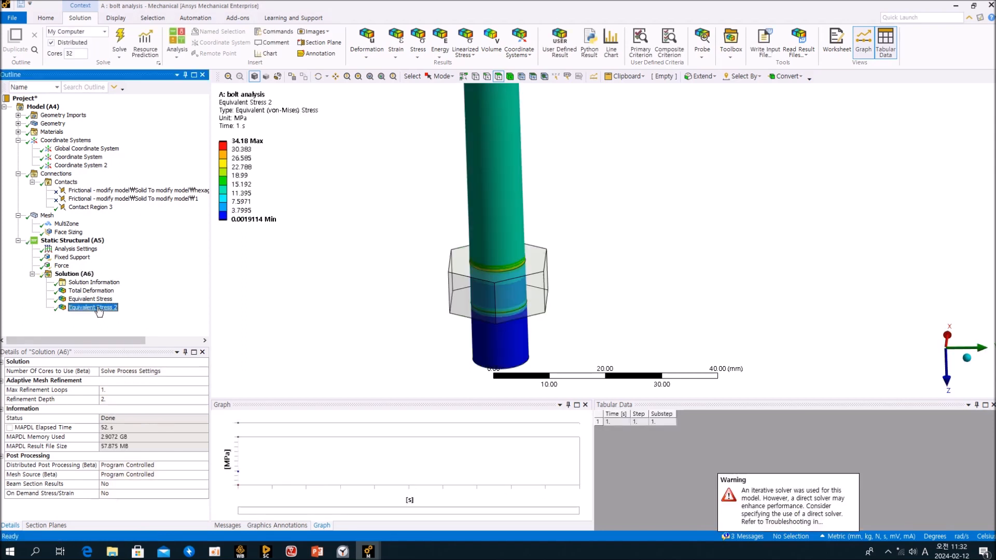
scroll(474, 289, up, 10)
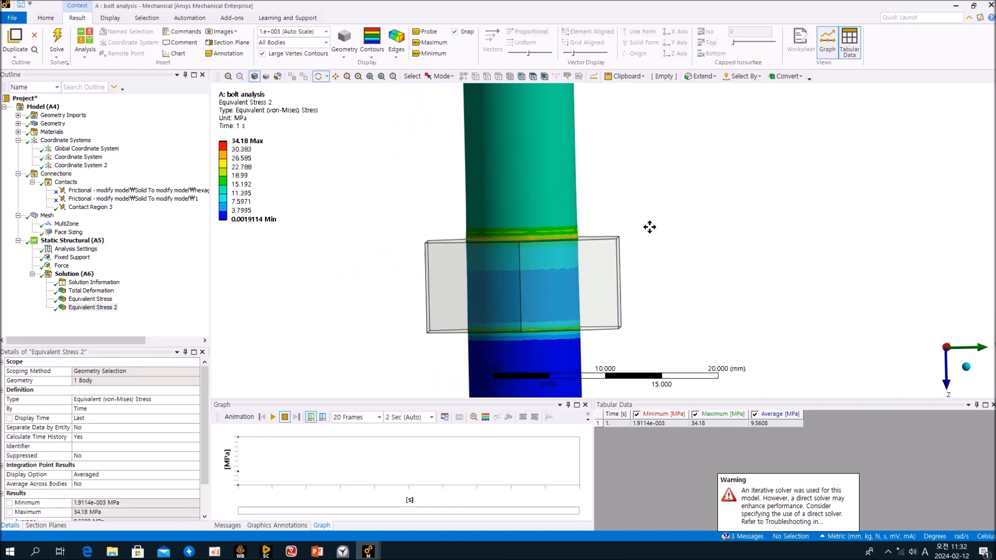
drag(595, 267, 687, 275)
ctrl+middle_drag(530, 310, 447, 271)
scroll(563, 270, up, 3)
scroll(564, 273, down, 8)
ctrl+middle_drag(752, 274, 620, 304)
scroll(640, 293, up, 2)
scroll(641, 292, down, 5)
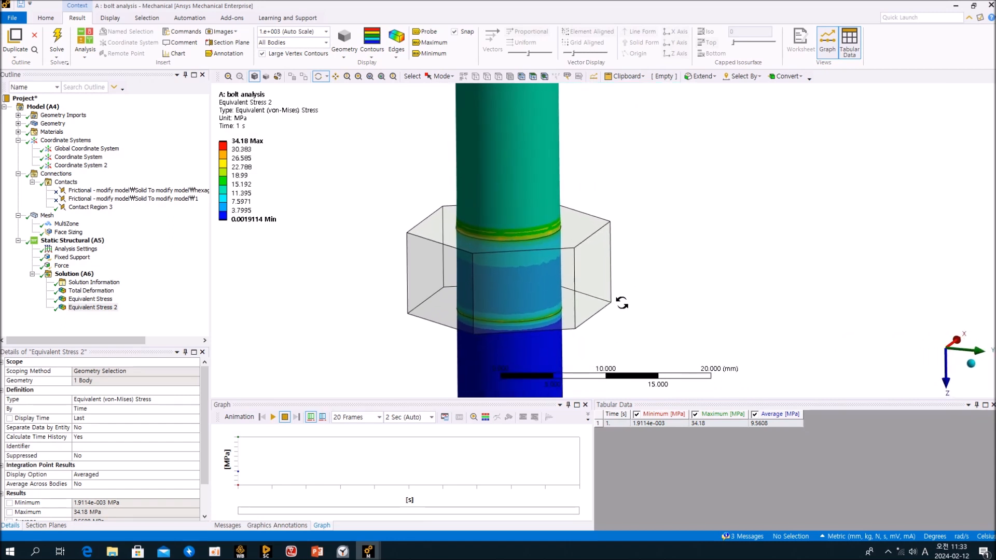
click(956, 5)
Open the BOLT ANALYSIS TEST.wbpj project from the bolt analysis folder.
click(956, 5)
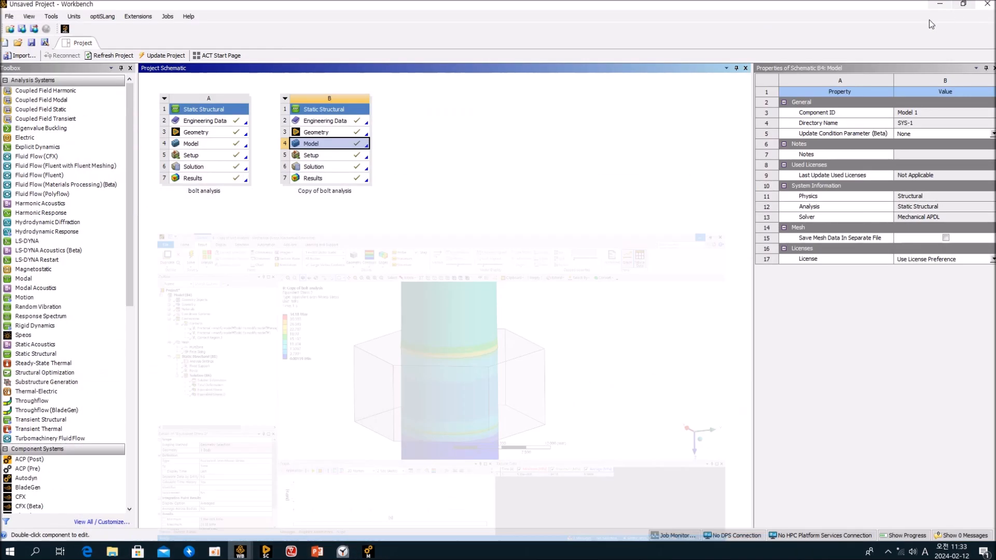
click(580, 209)
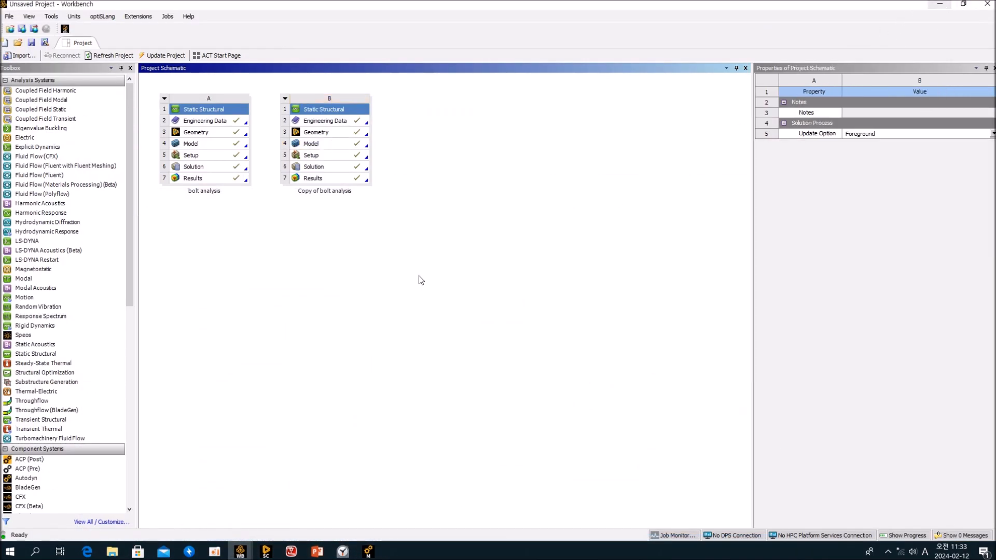
click(112, 551)
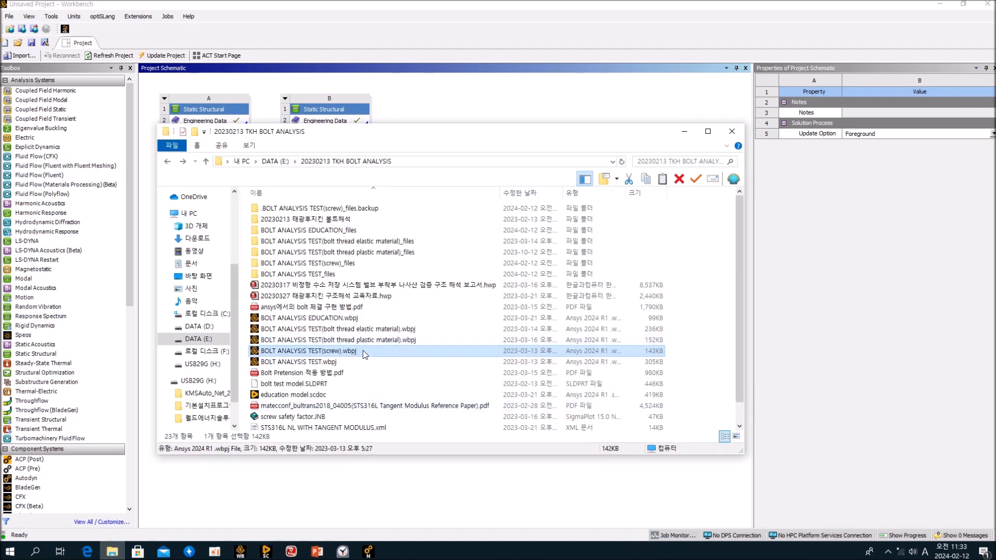
click(340, 342)
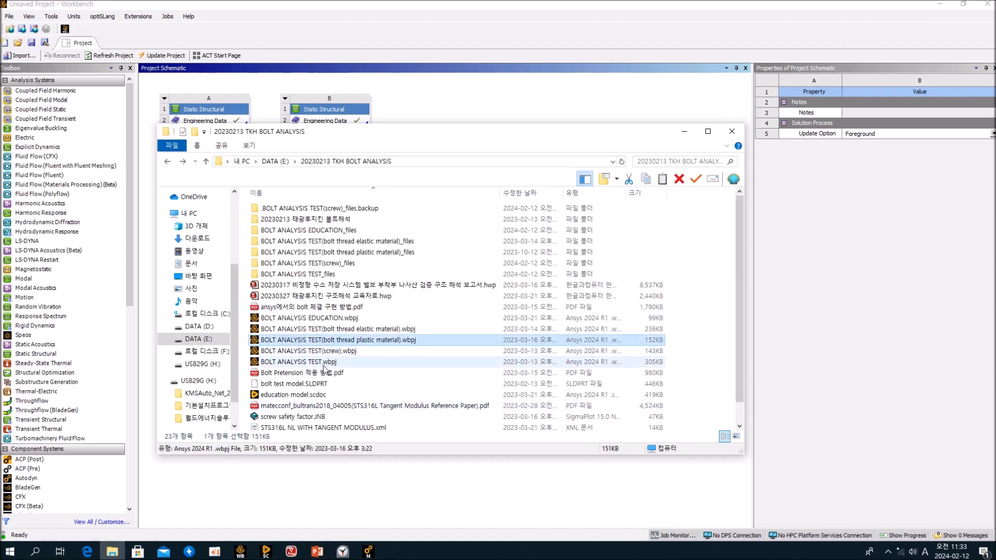
click(324, 363)
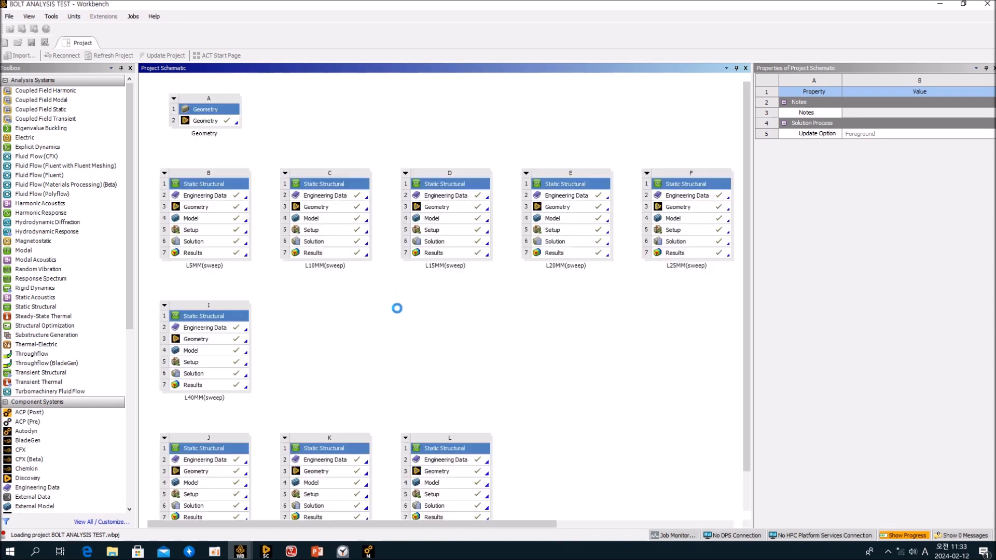
Open the L15MM(sweep) system's Results in Mechanical.
double_click(434, 254)
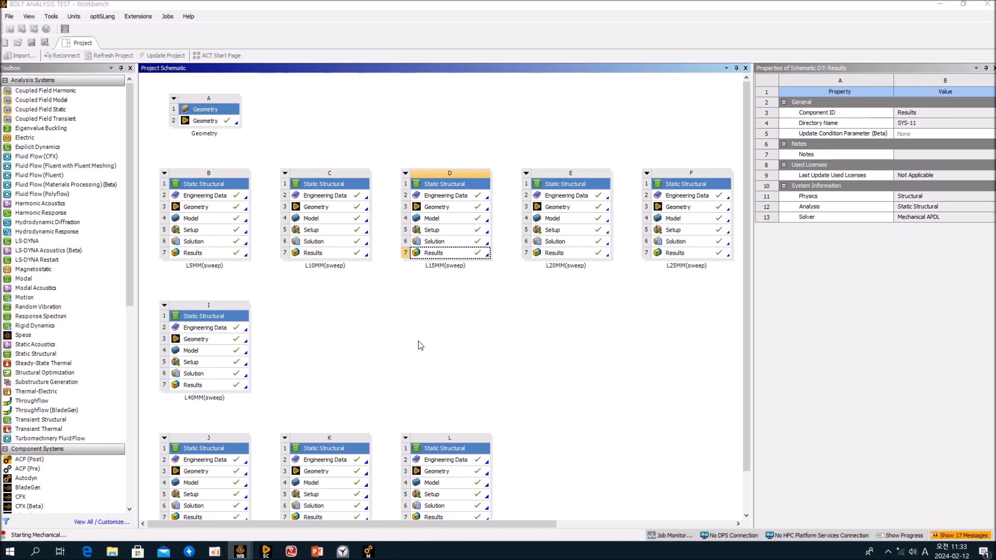
scroll(754, 339, down, 2)
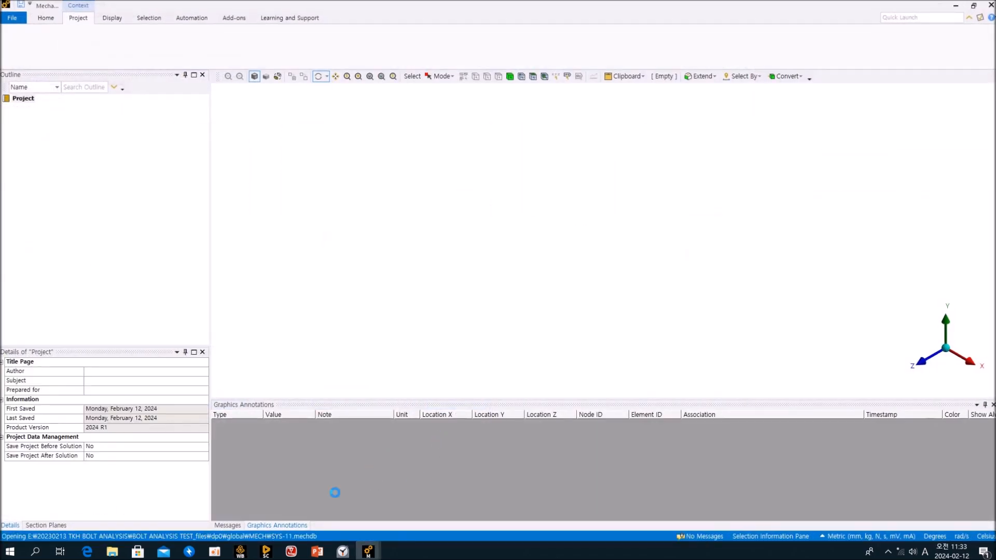
mouse_move(250, 557)
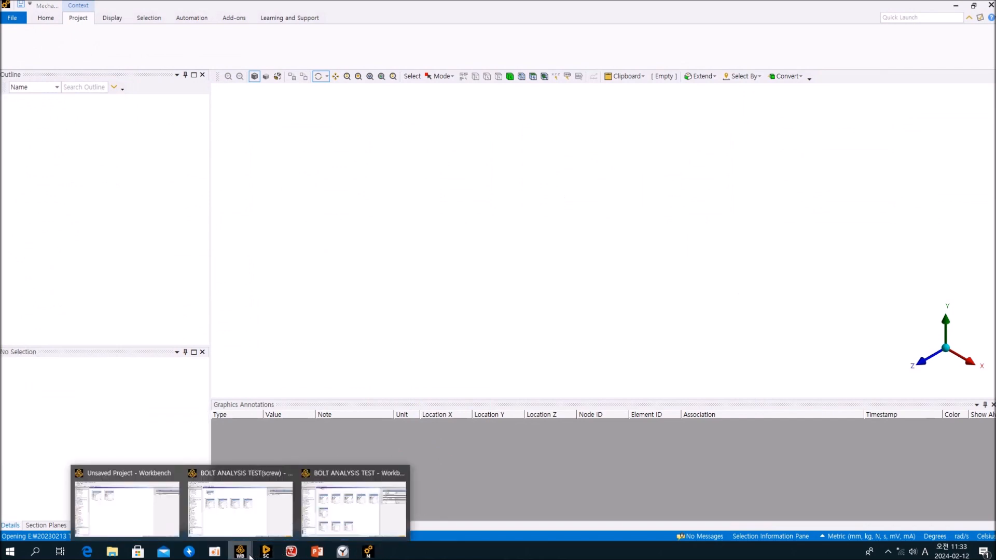
click(340, 520)
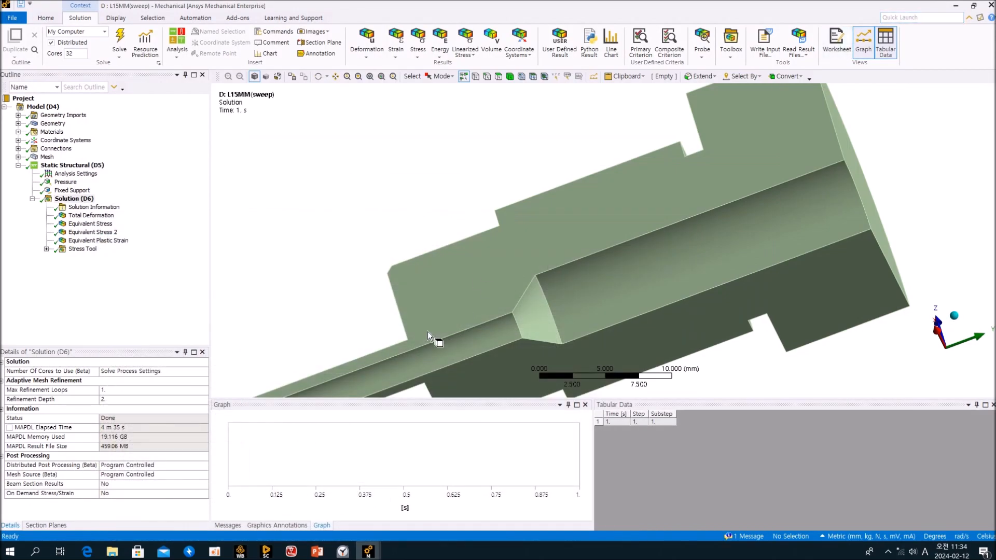
Display L15MM(sweep) Equivalent Stress 2 (max 735.69 MPa) and rotate the threads into diagonal bands.
click(130, 300)
click(98, 232)
drag(457, 202, 533, 274)
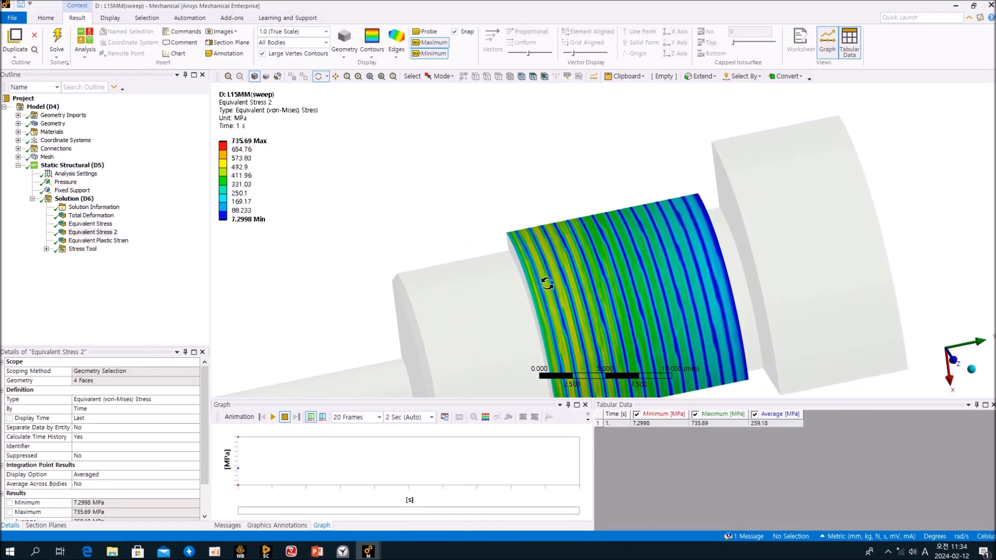
scroll(556, 285, up, 8)
drag(556, 284, 487, 284)
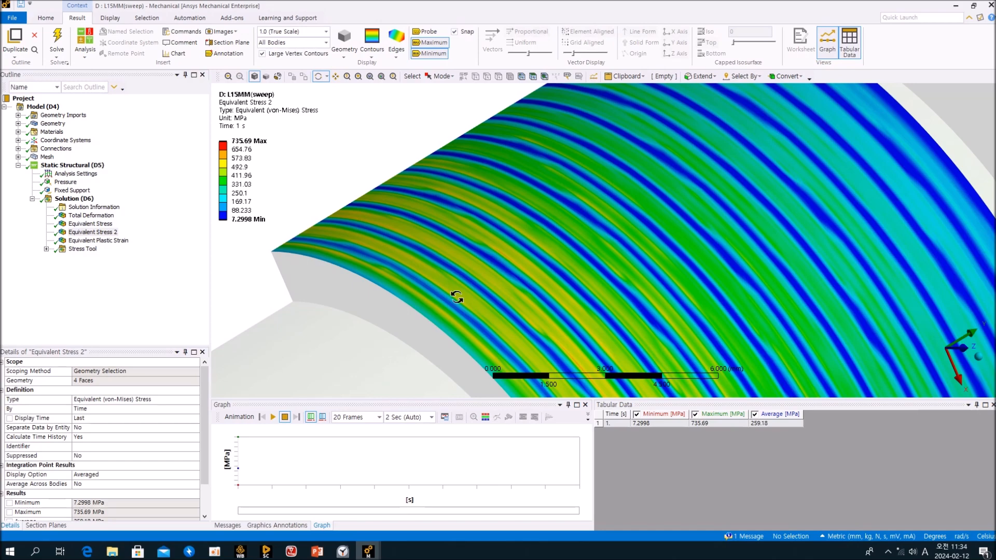
scroll(644, 218, down, 3)
drag(654, 220, 615, 280)
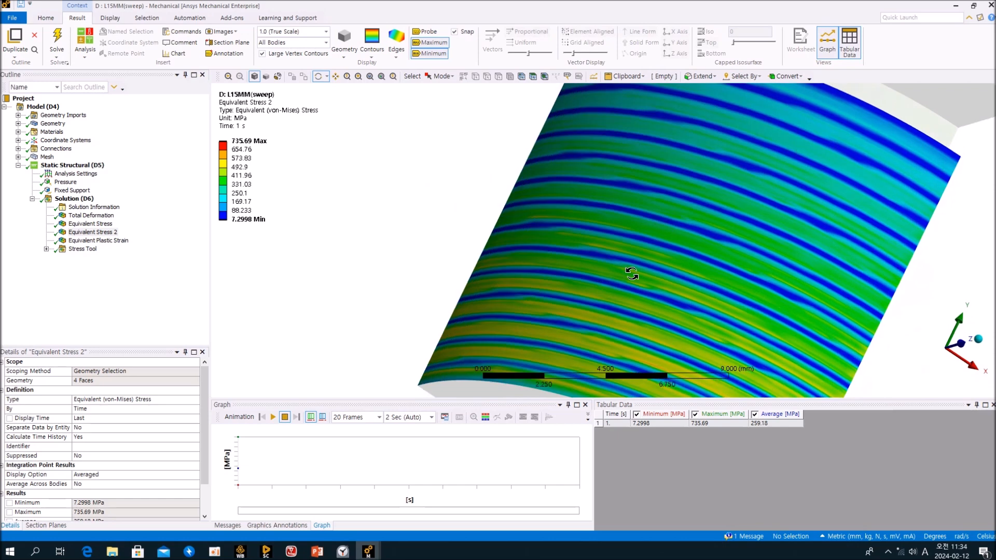
drag(729, 177, 746, 212)
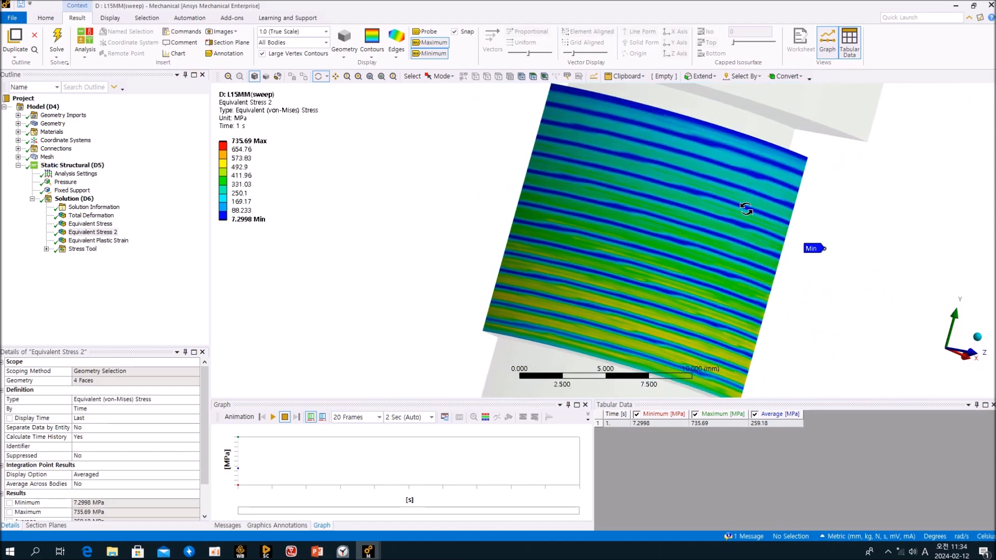
Orbit and zoom around the threaded section to inspect the Min and Max stress markers.
scroll(746, 209, down, 2)
drag(746, 208, 677, 216)
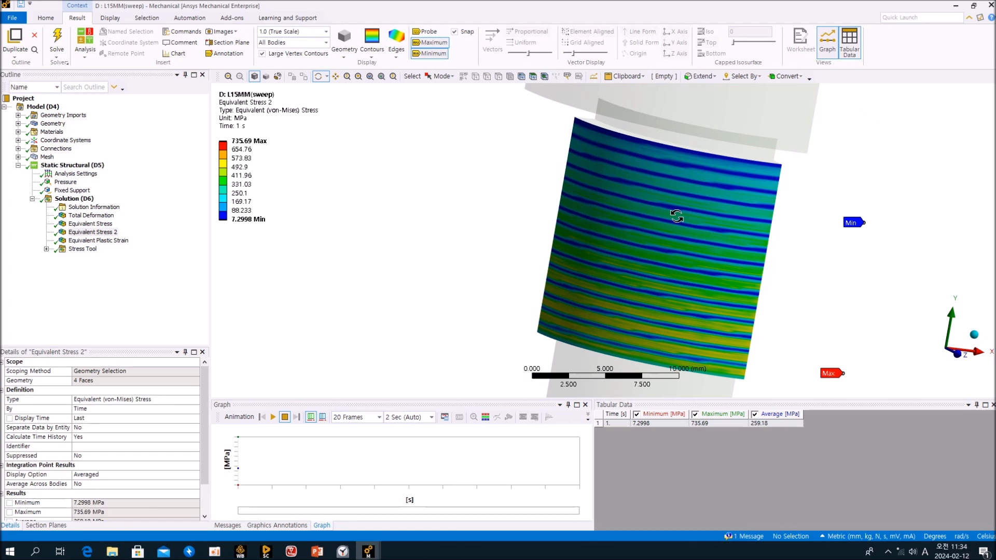
mouse_move(686, 234)
mouse_down()
mouse_move(702, 212)
mouse_move(691, 232)
mouse_up()
scroll(691, 233, up, 2)
scroll(691, 232, down, 3)
scroll(691, 232, down, 2)
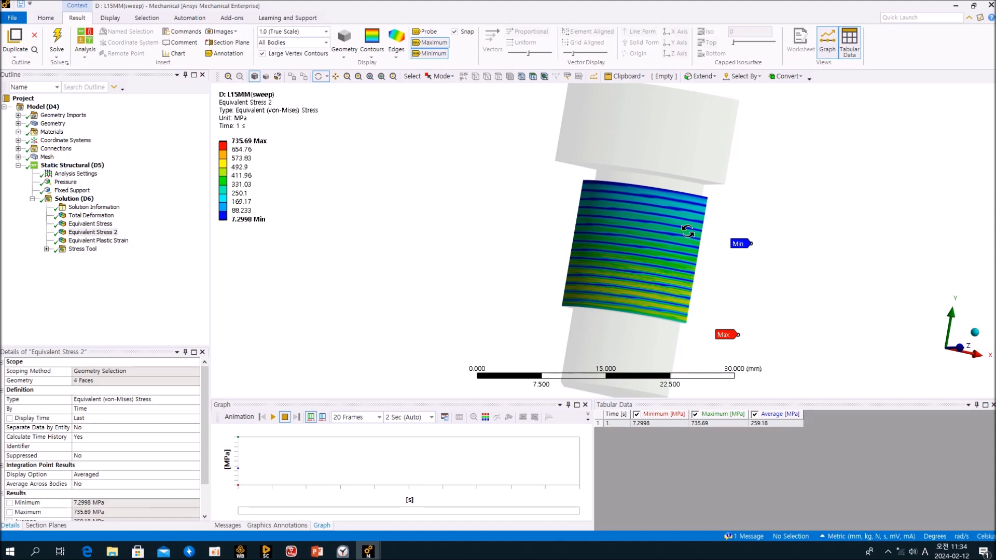
drag(688, 232, 623, 231)
scroll(632, 272, up, 5)
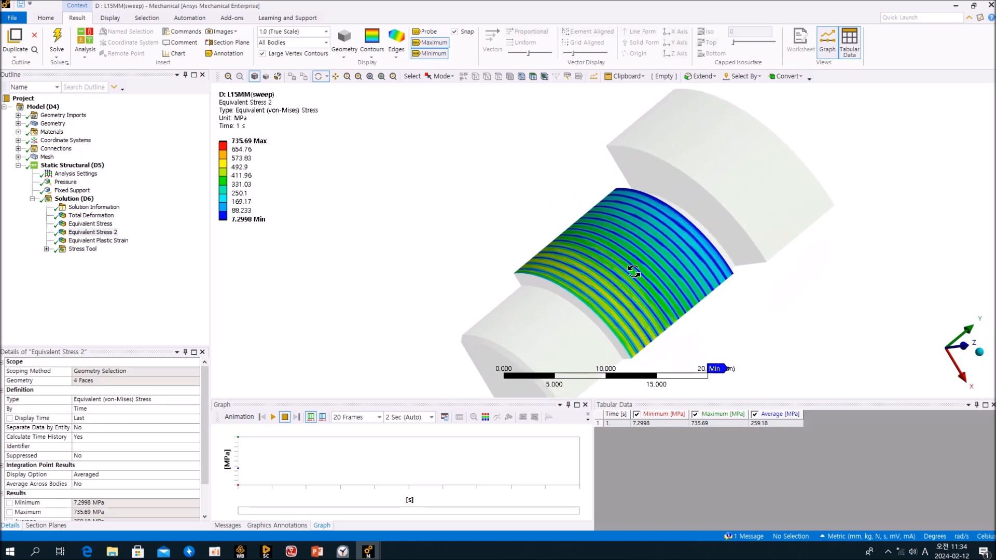
drag(634, 271, 577, 225)
scroll(606, 248, down, 2)
mouse_move(632, 272)
mouse_down()
mouse_move(569, 236)
mouse_move(540, 257)
mouse_move(629, 273)
mouse_up()
scroll(634, 290, up, 5)
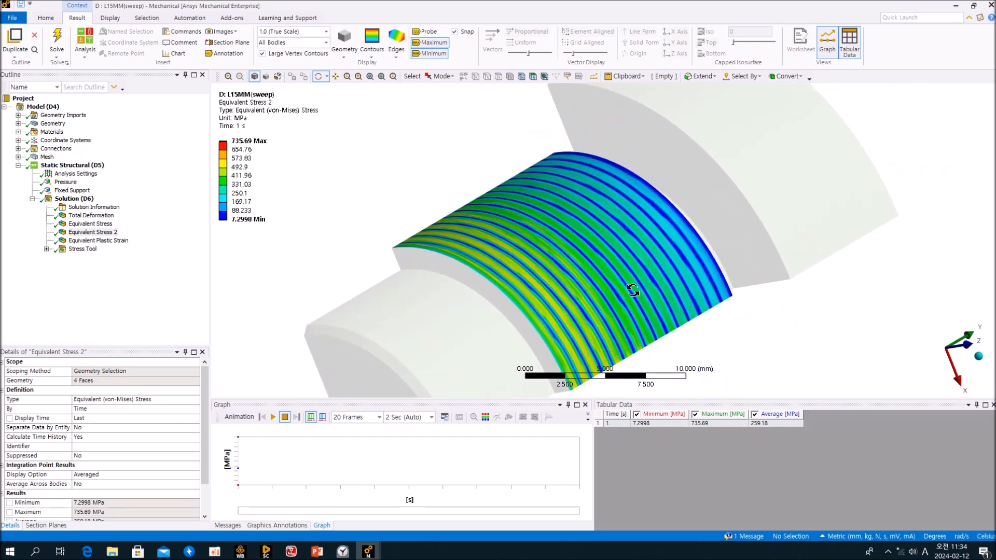
scroll(634, 289, down, 4)
drag(649, 292, 609, 285)
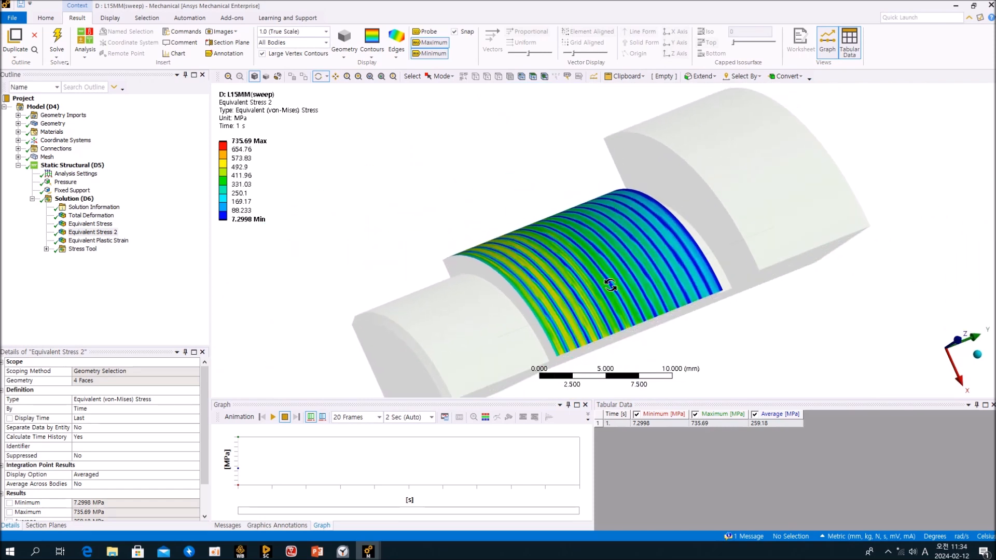